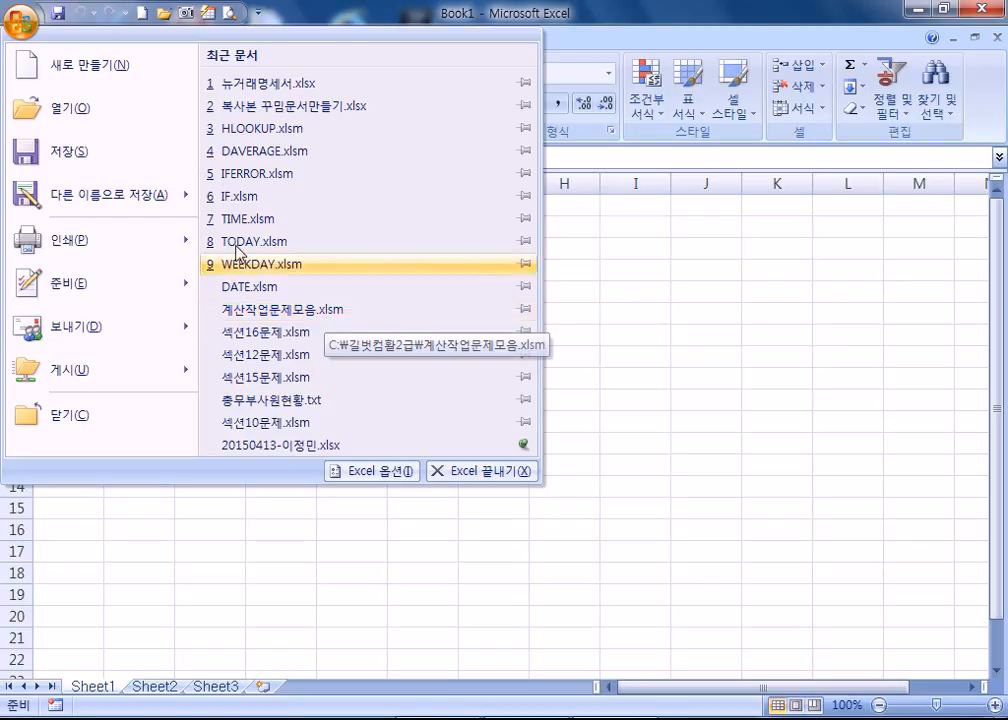
# Open the workbook INDEX.xlsm from the 06 부록 folder inside 길벗컴활2급
pyautogui.click(113, 115)
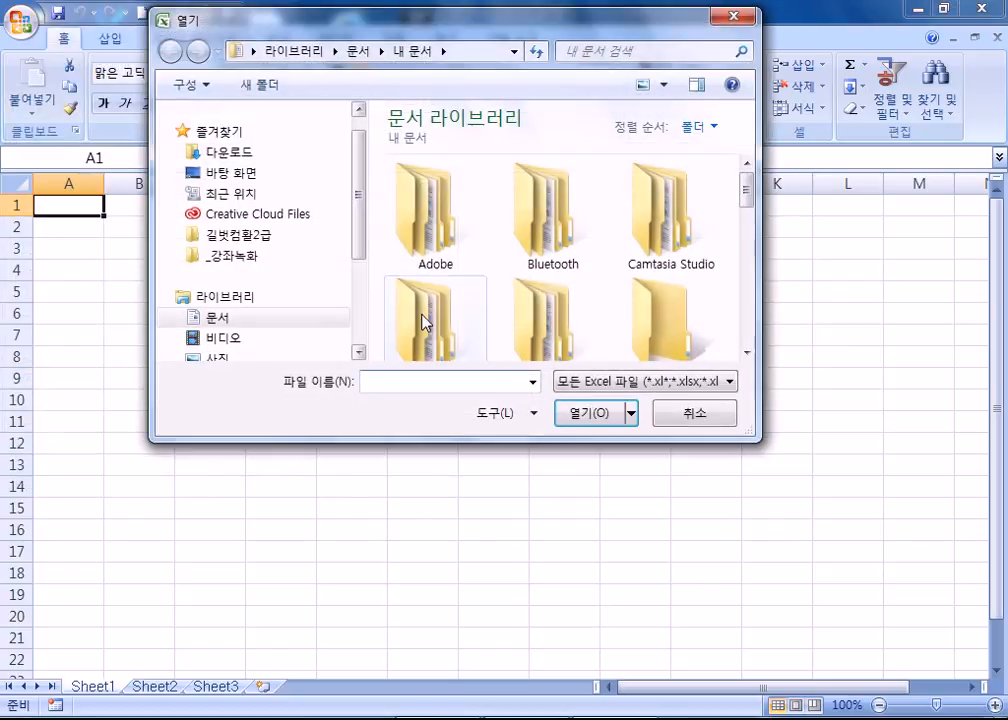
pyautogui.click(320, 238)
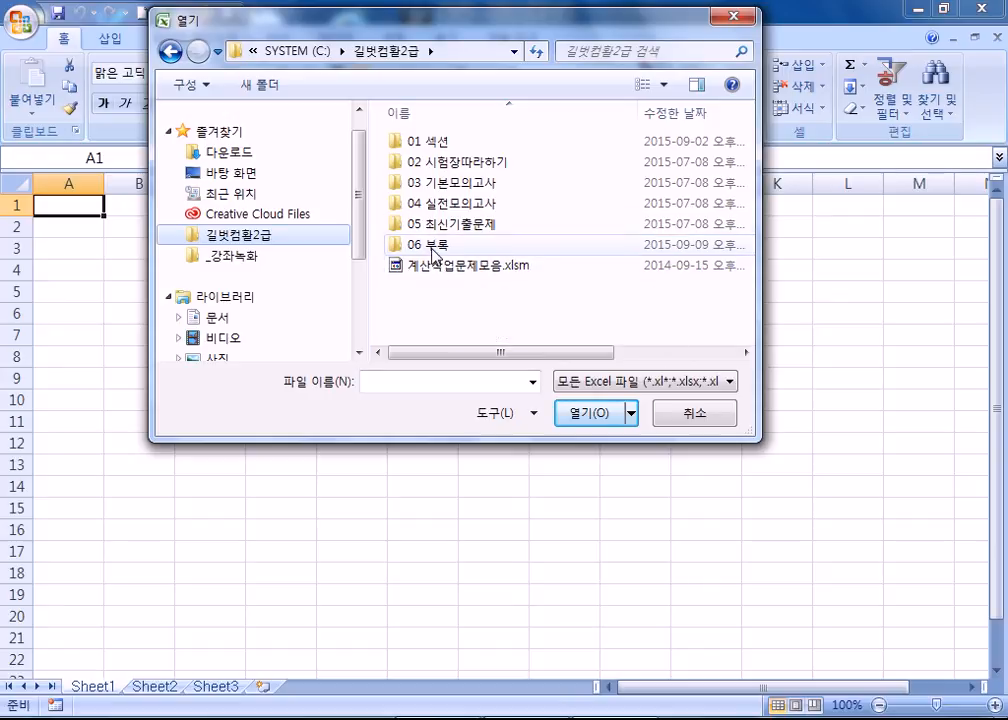
pyautogui.doubleClick(434, 246)
pyautogui.scroll(-15, 603, 265)
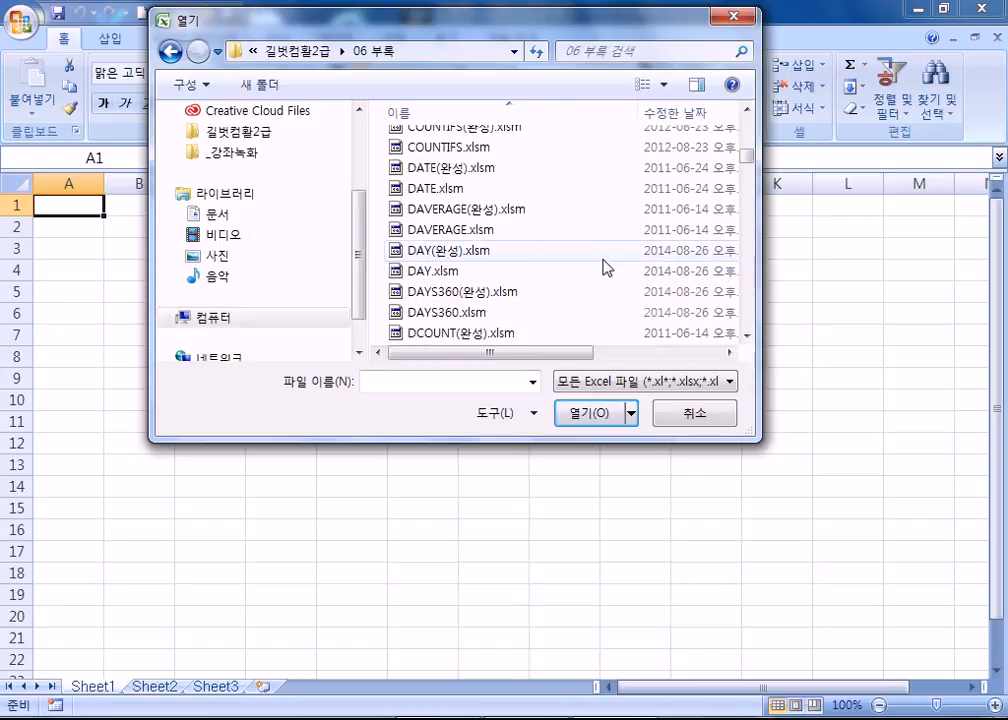
pyautogui.scroll(-15, 609, 262)
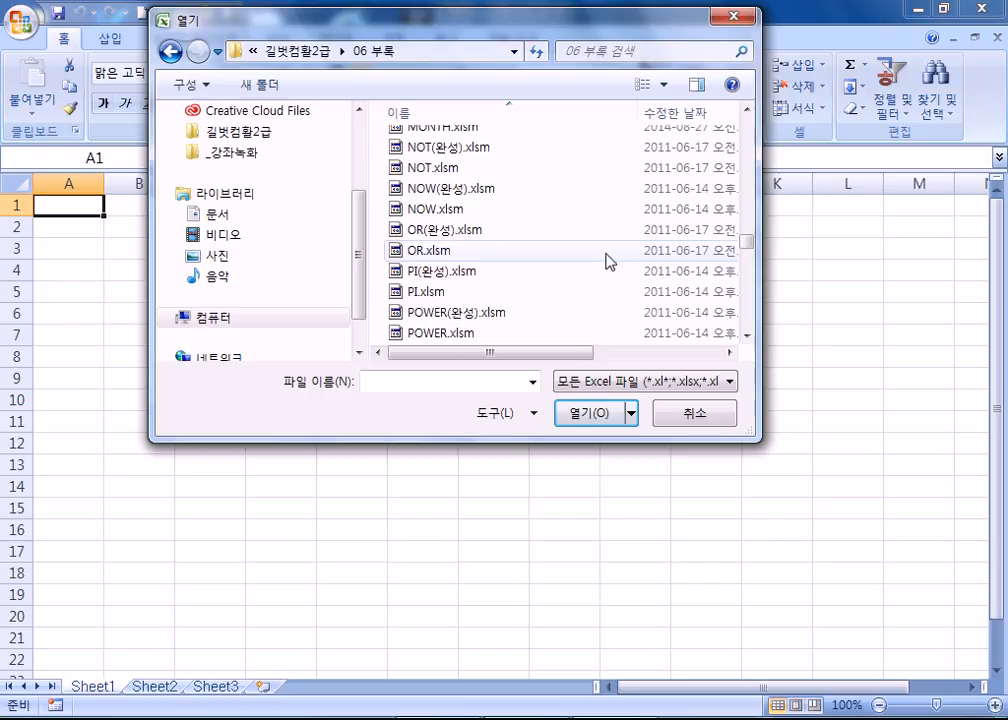
pyautogui.scroll(4, 603, 259)
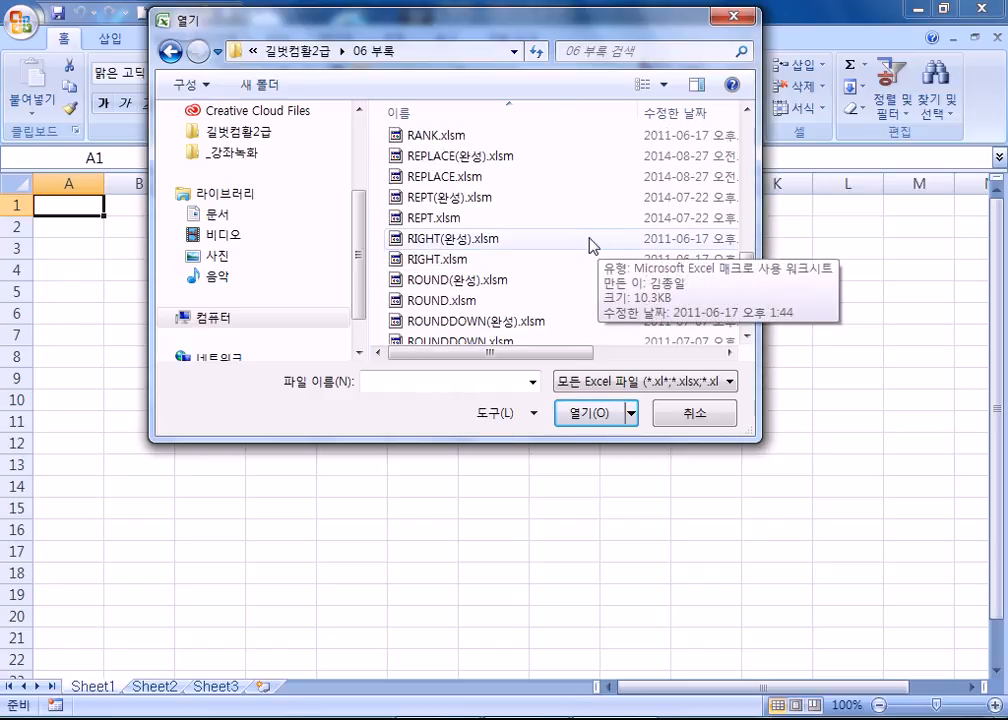
pyautogui.press('i')
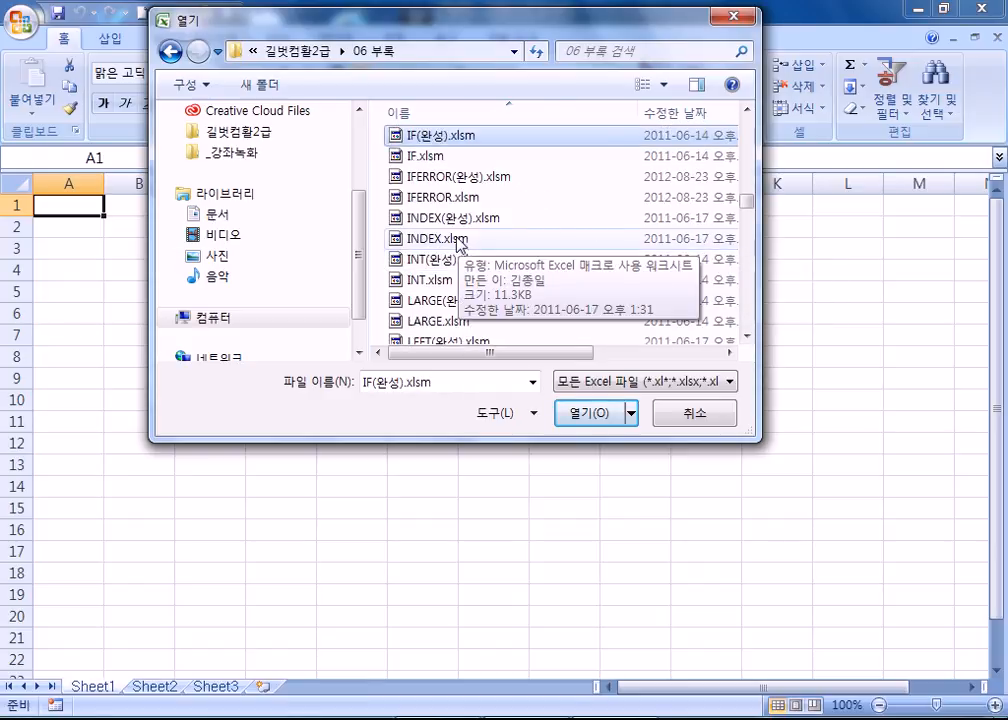
pyautogui.click(424, 248)
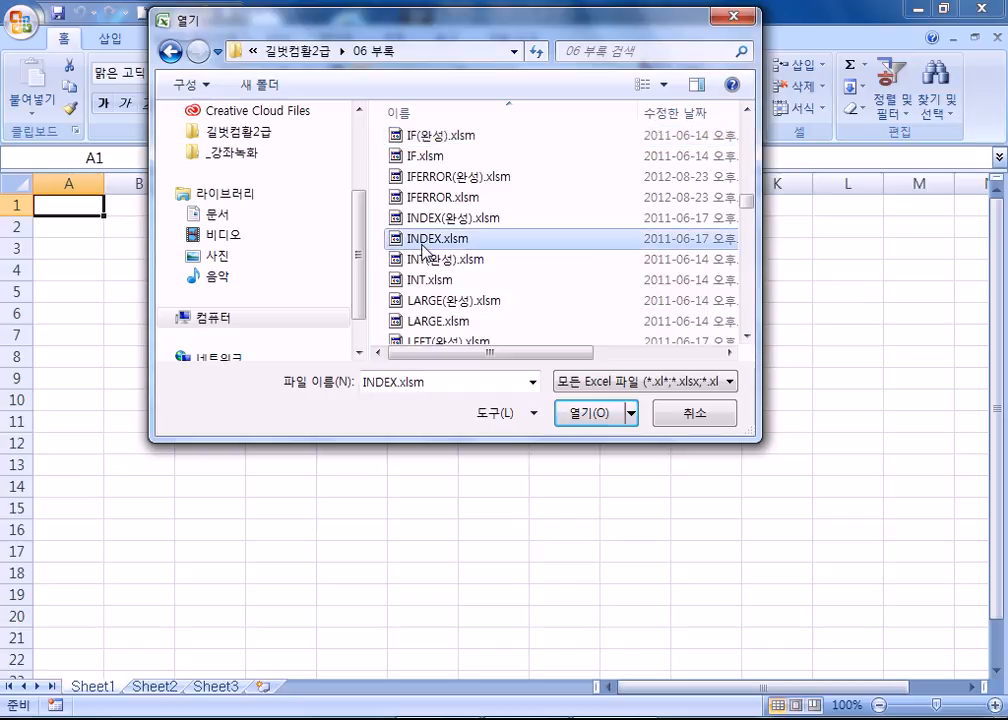
pyautogui.doubleClick(423, 246)
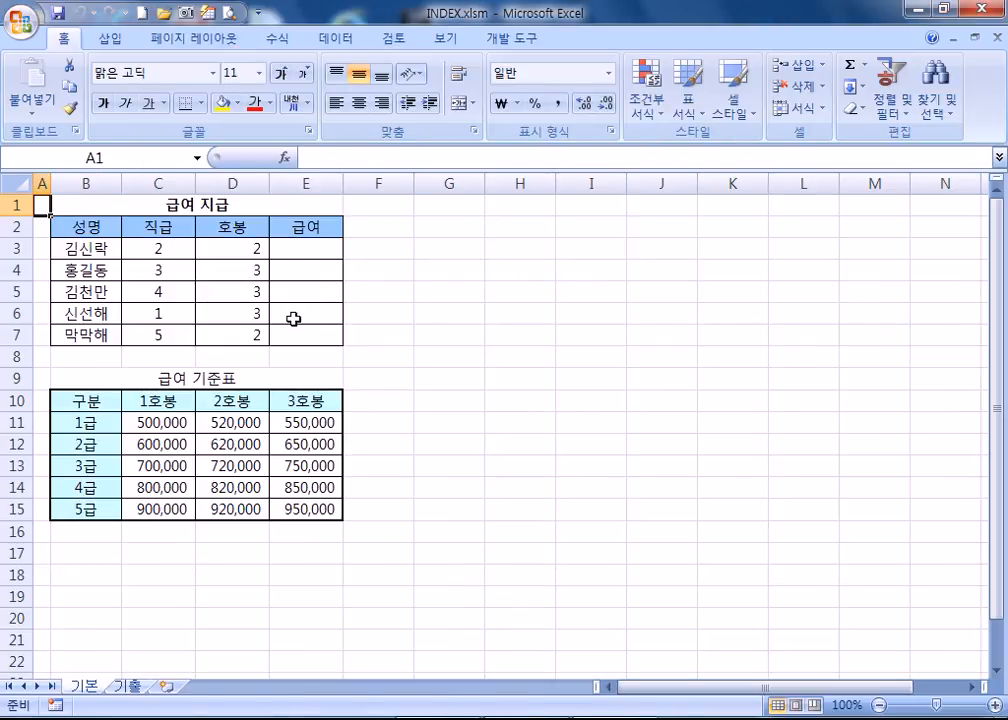
# Enlarge the 기본 sheet to 130% zoom and minimize the ribbon
pyautogui.scroll(2, 175, 322)
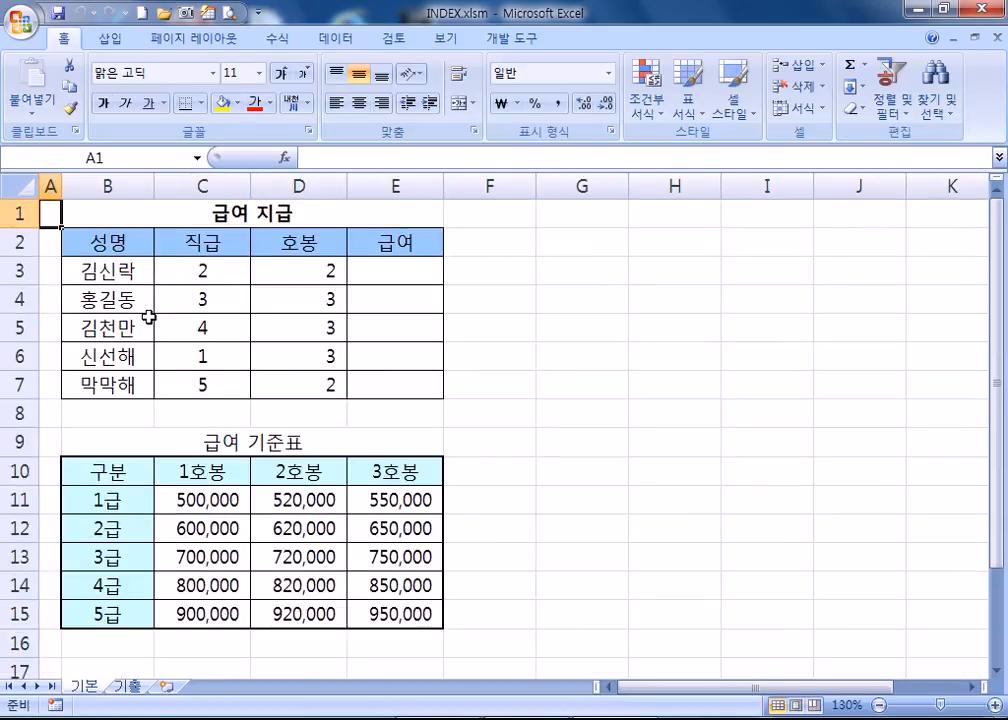
pyautogui.doubleClick(65, 39)
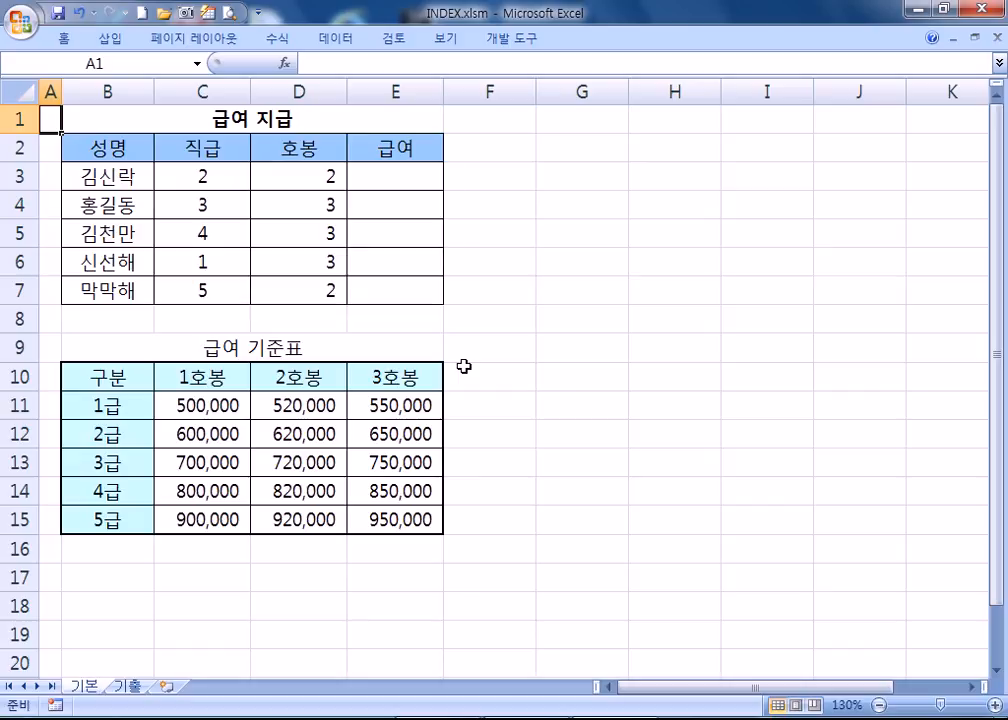
# Examine the 급여 기준표 values in C11:E15 and locate the salary matching the 직급 and 호봉 in row 3
pyautogui.click(387, 177)
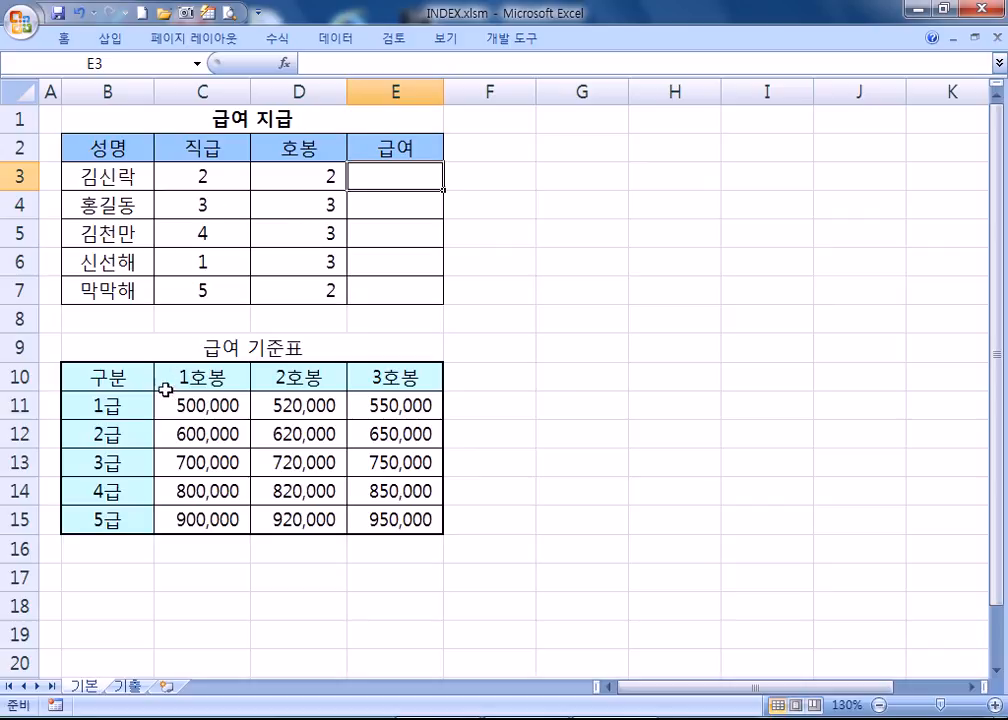
pyautogui.moveTo(185, 405); pyautogui.dragTo(412, 518)
pyautogui.moveTo(189, 405); pyautogui.dragTo(377, 531)
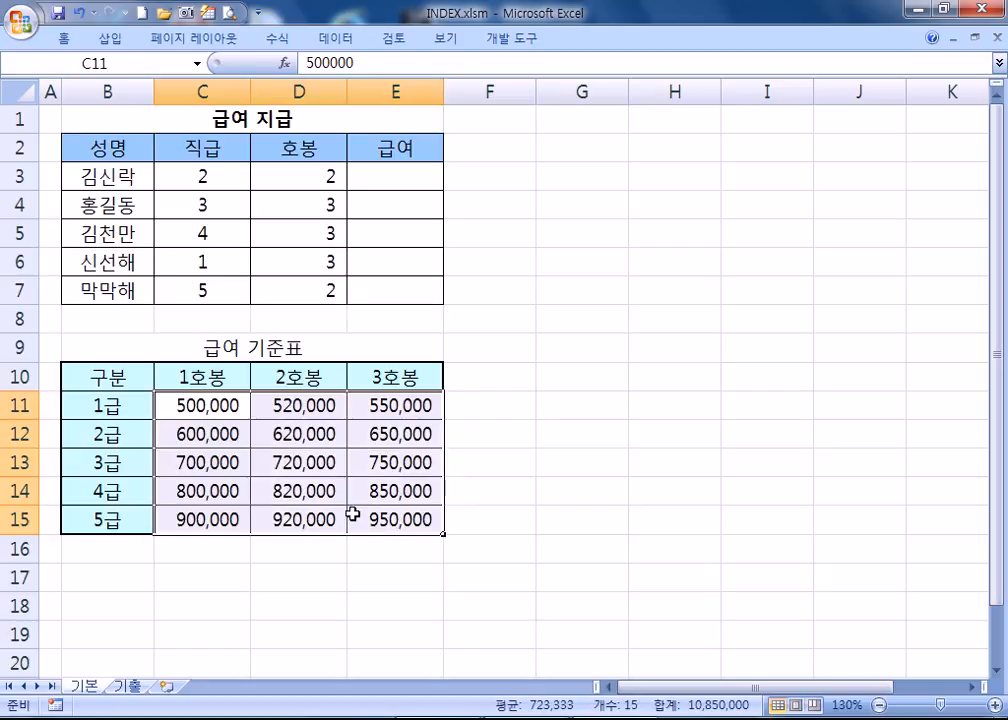
pyautogui.click(205, 405)
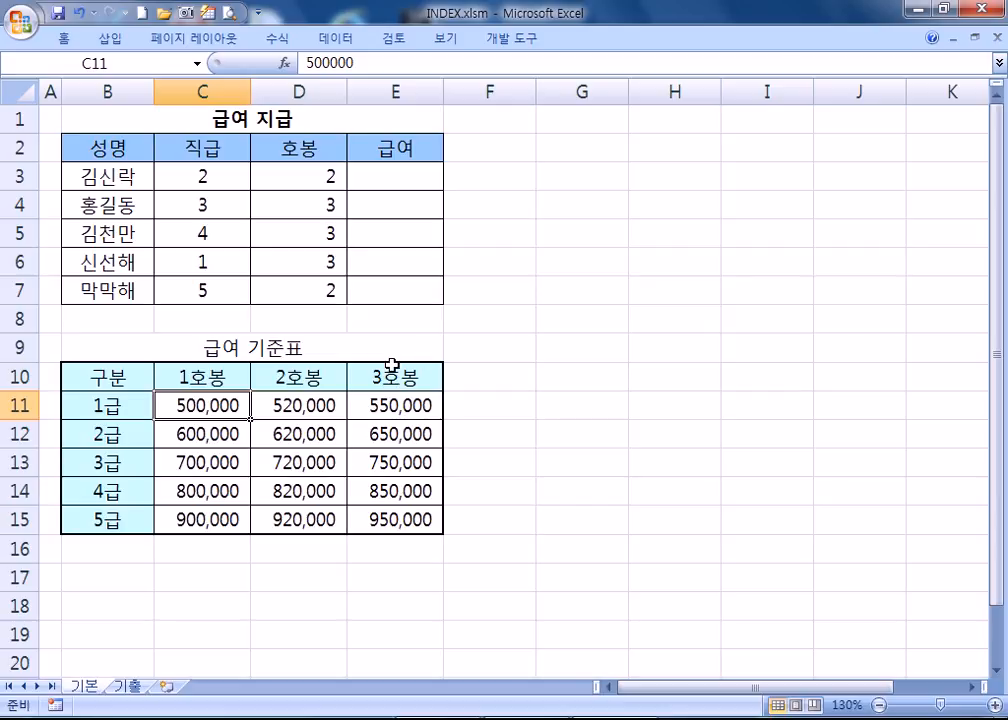
pyautogui.click(390, 172)
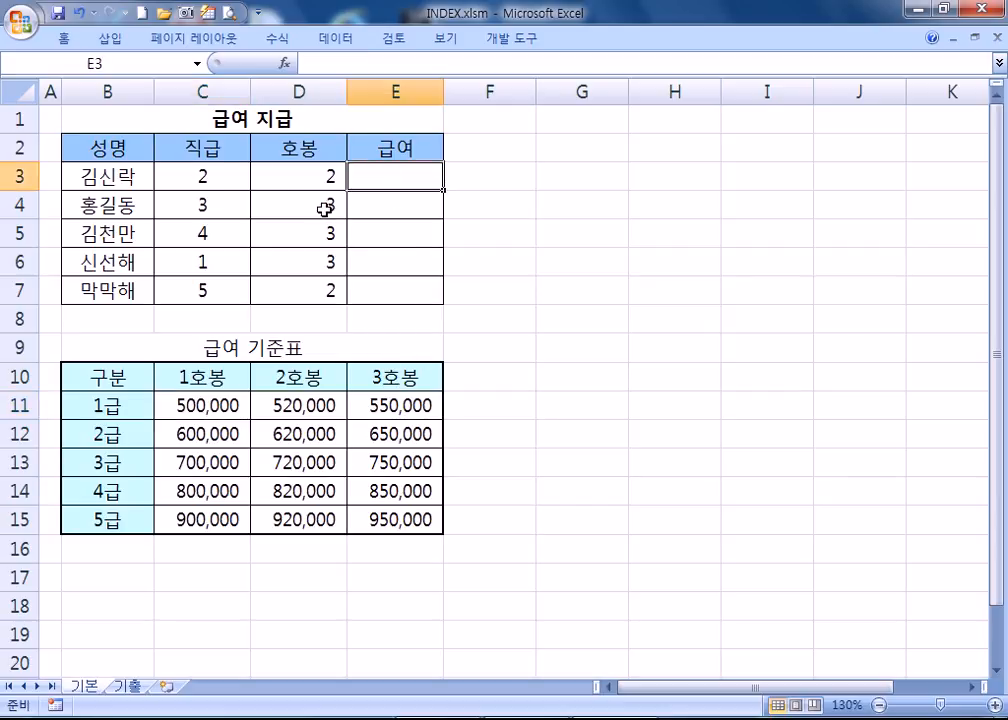
pyautogui.click(200, 436)
pyautogui.click(281, 436)
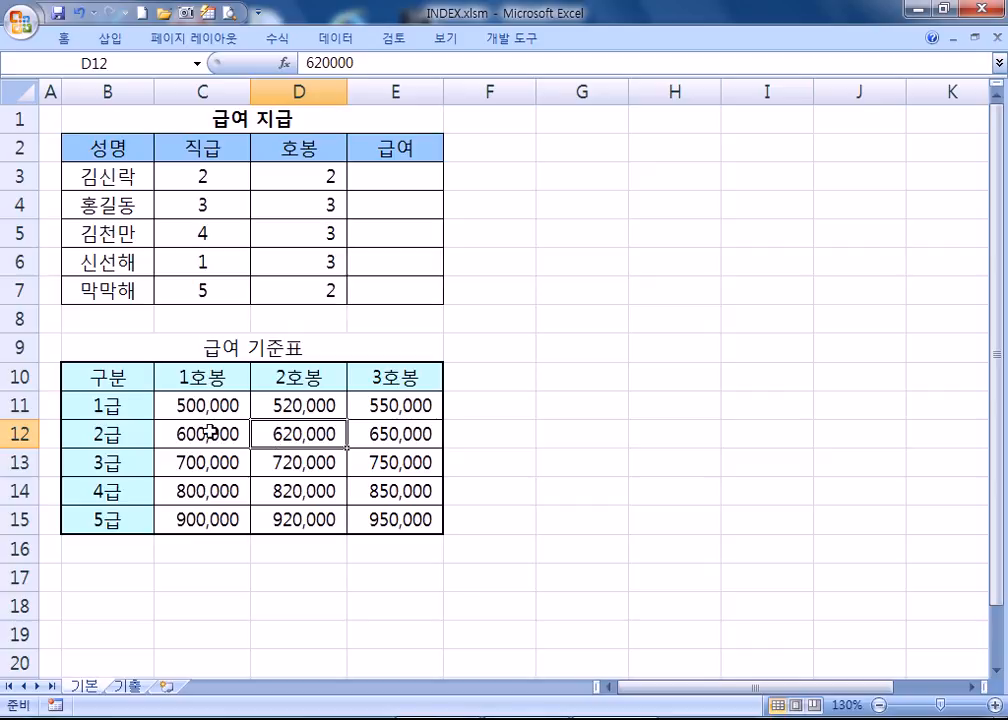
pyautogui.click(385, 182)
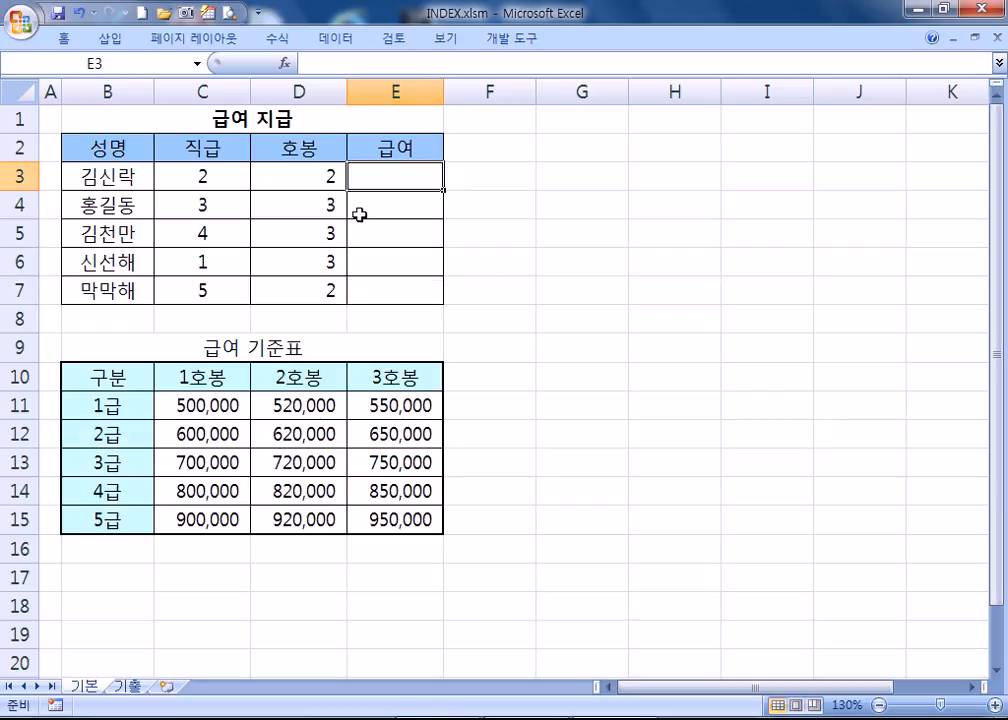
# Review the lookup range C11:E15, the 직급 cell C3, the 호봉 cell D3 and the empty 급여 cell E3
pyautogui.click(203, 405)
pyautogui.moveTo(203, 405); pyautogui.dragTo(407, 518)
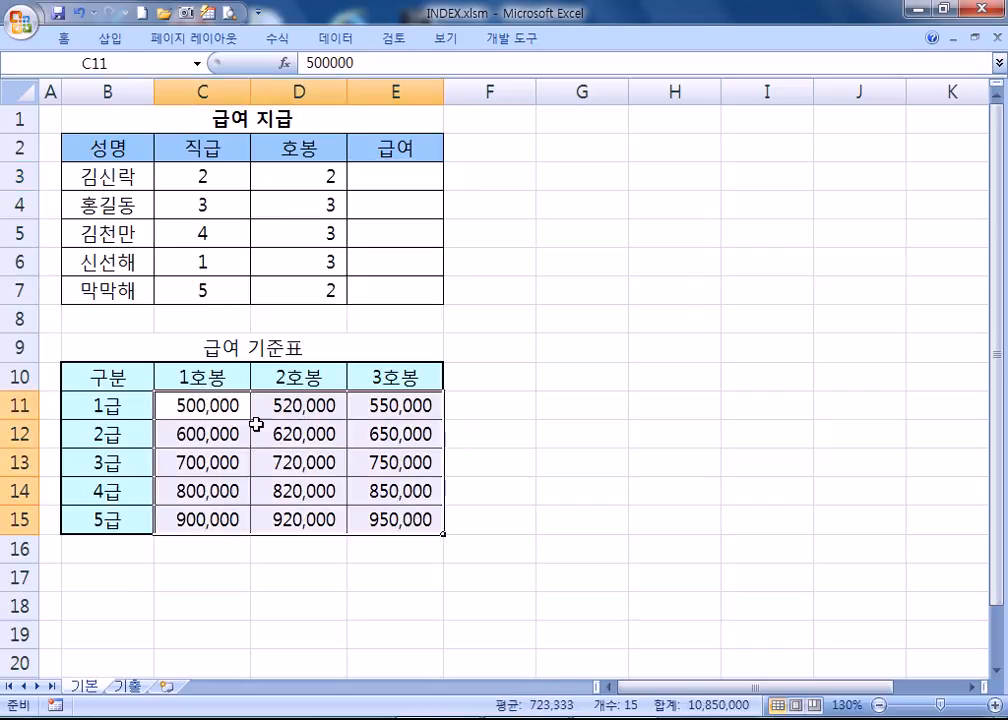
pyautogui.click(205, 176)
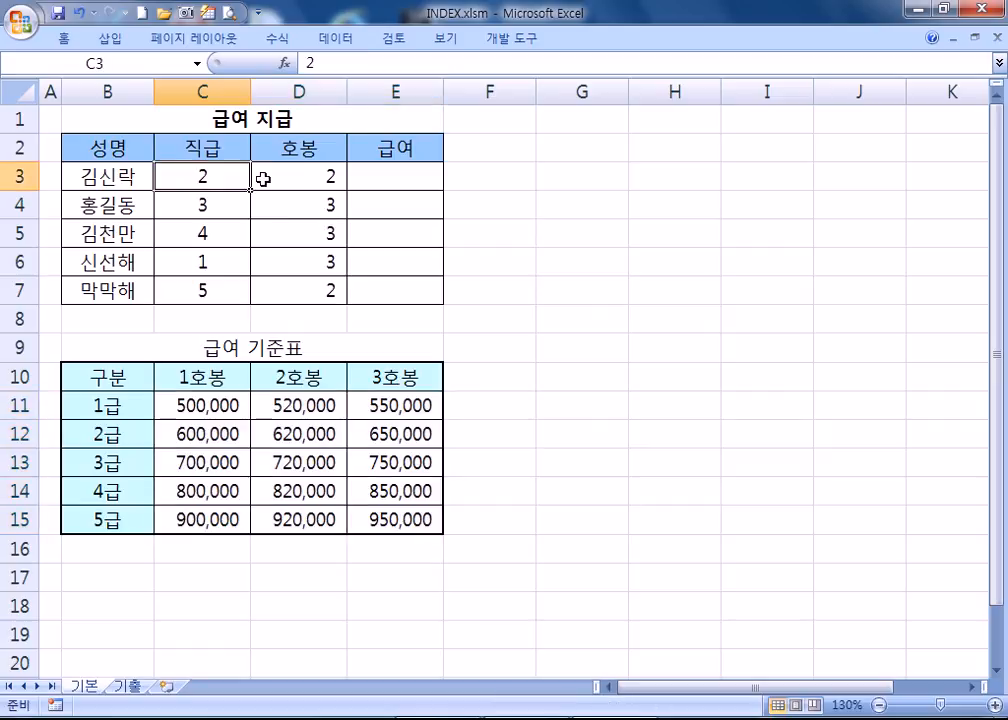
pyautogui.click(313, 175)
pyautogui.click(398, 175)
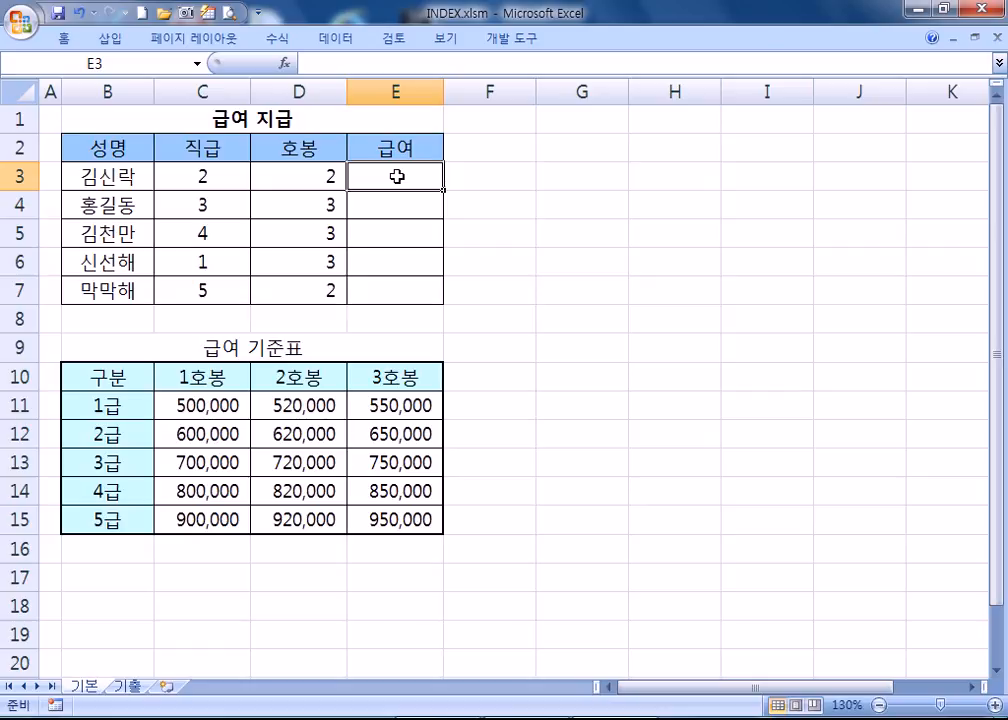
pyautogui.moveTo(575, 232); pyautogui.dragTo(751, 364)
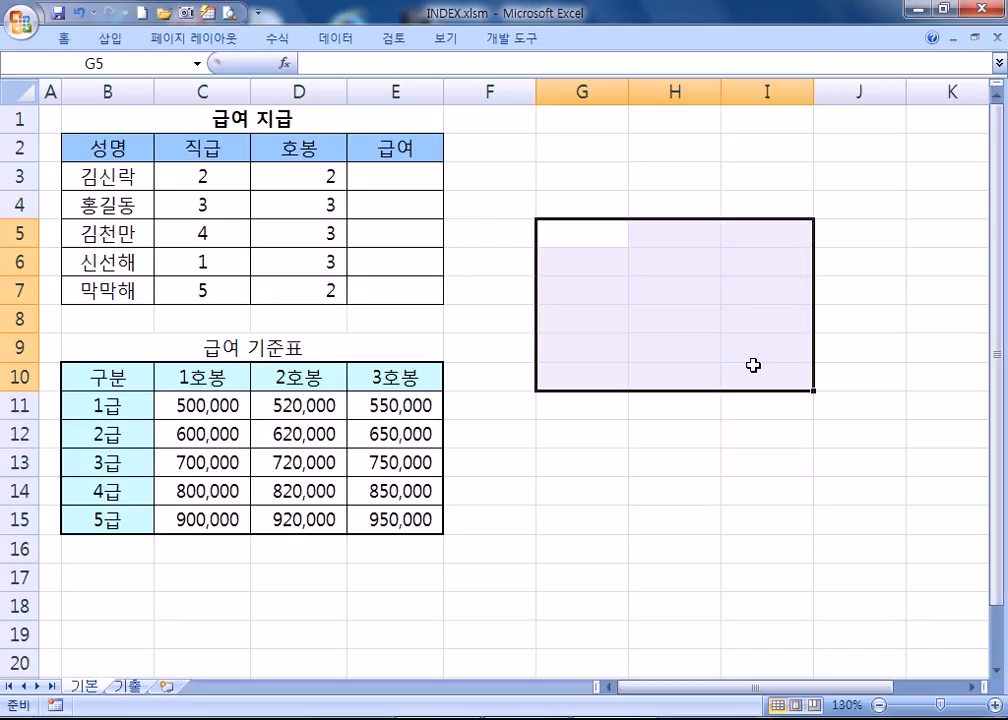
# Enter =INDEX($C$11:$E$15,C3,D3) in 급여 cell E3 and fill the formula down to E7
pyautogui.click(400, 178)
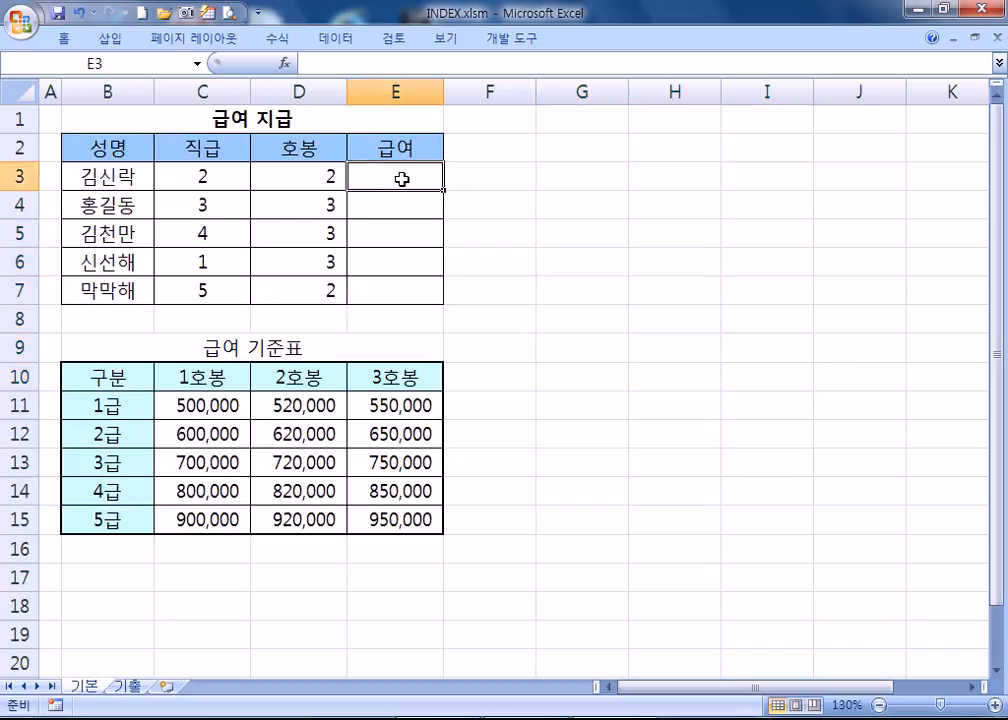
pyautogui.write('=IN')
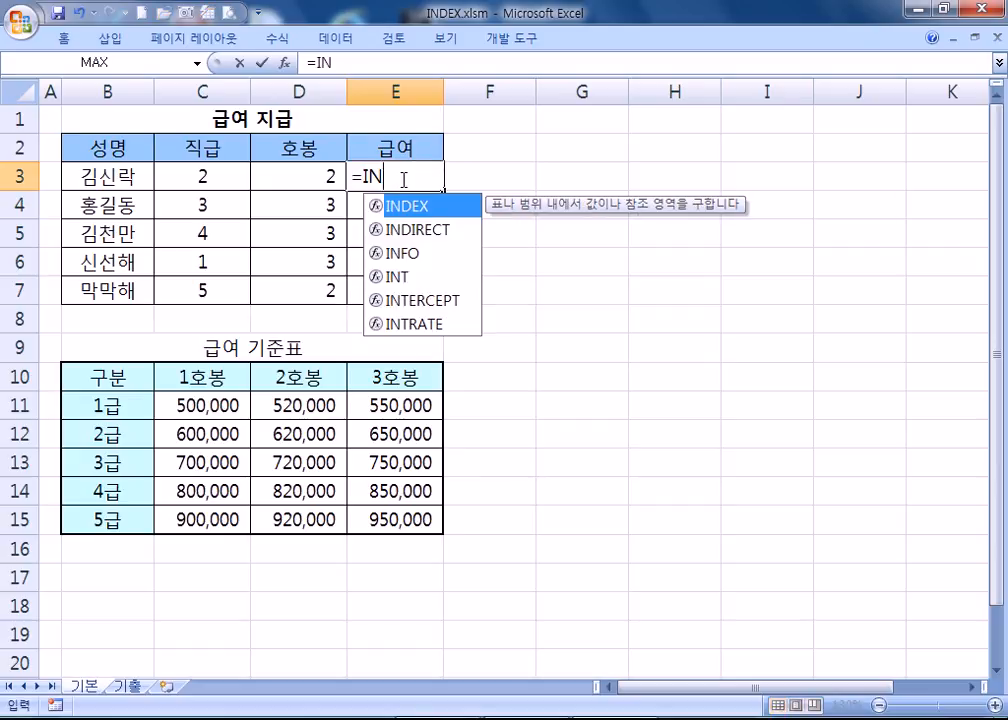
pyautogui.write('DEX(')
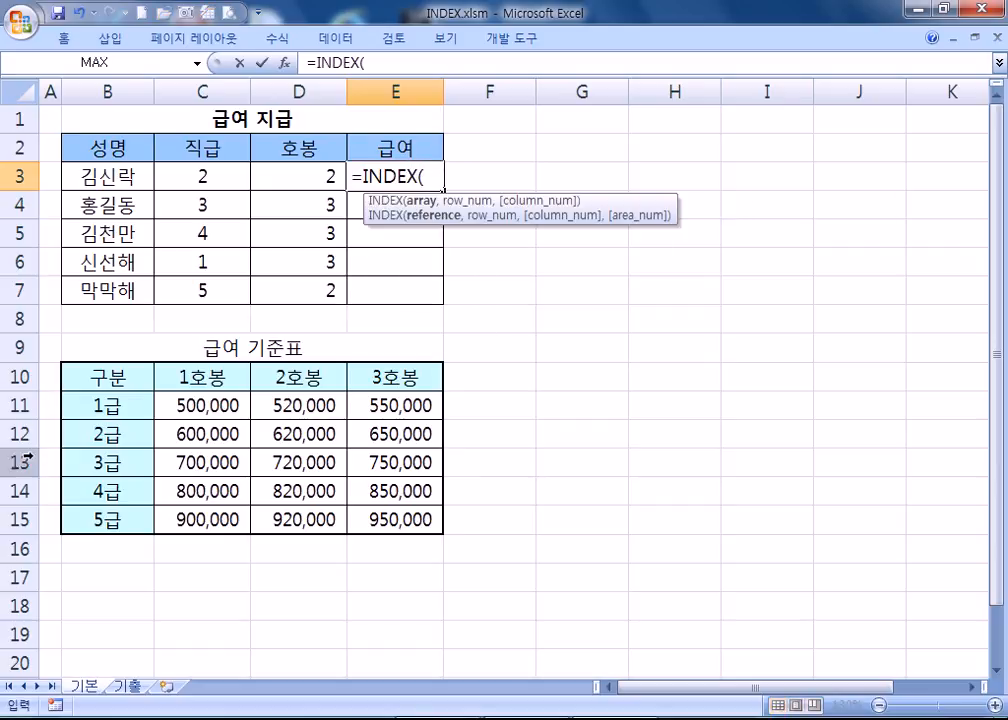
pyautogui.moveTo(206, 410); pyautogui.dragTo(416, 513)
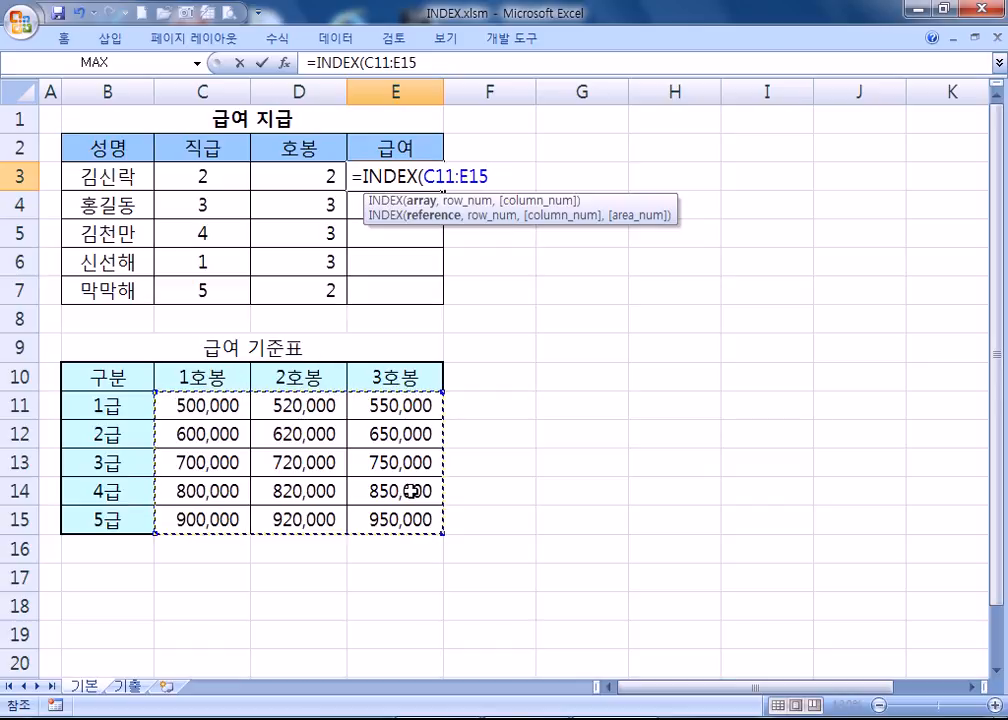
pyautogui.press('F4')
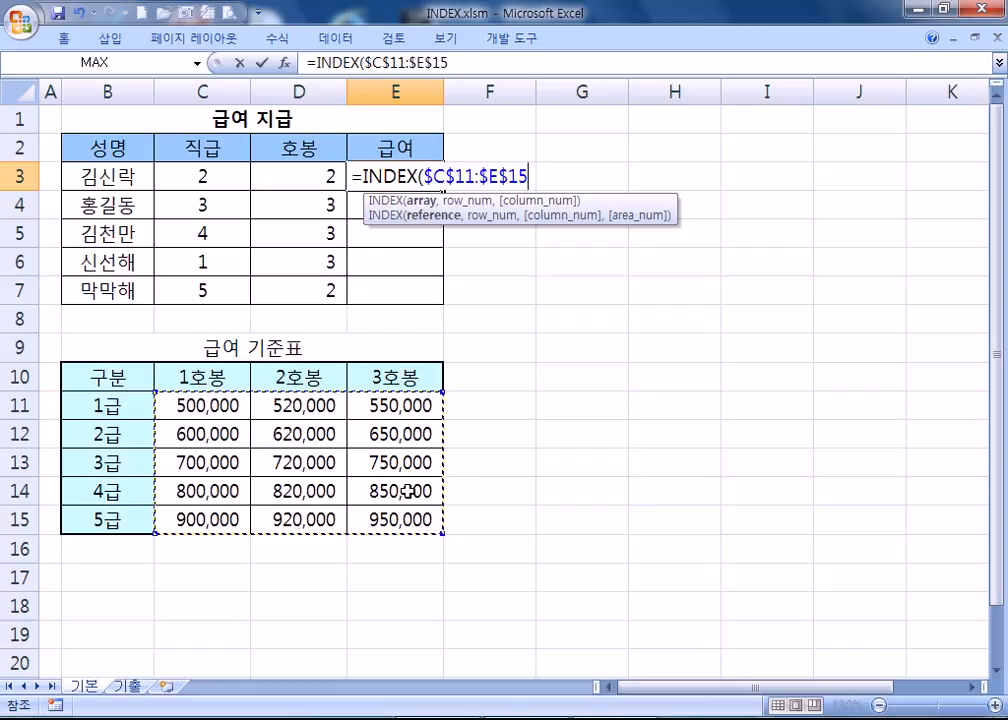
pyautogui.write(',')
pyautogui.click(206, 178)
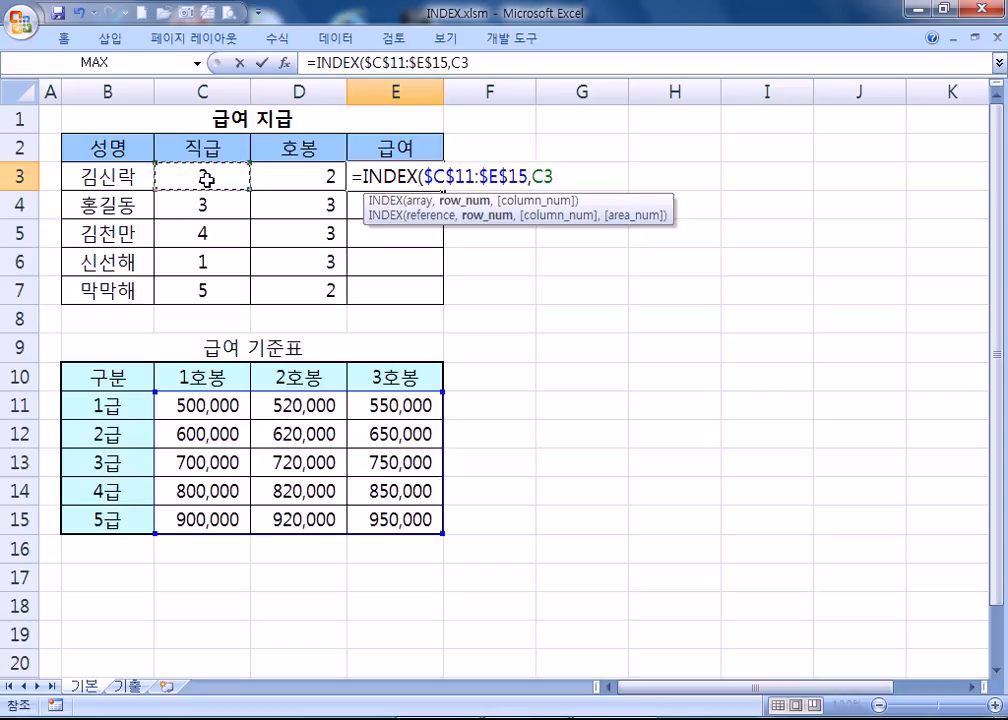
pyautogui.write(',')
pyautogui.click(338, 180)
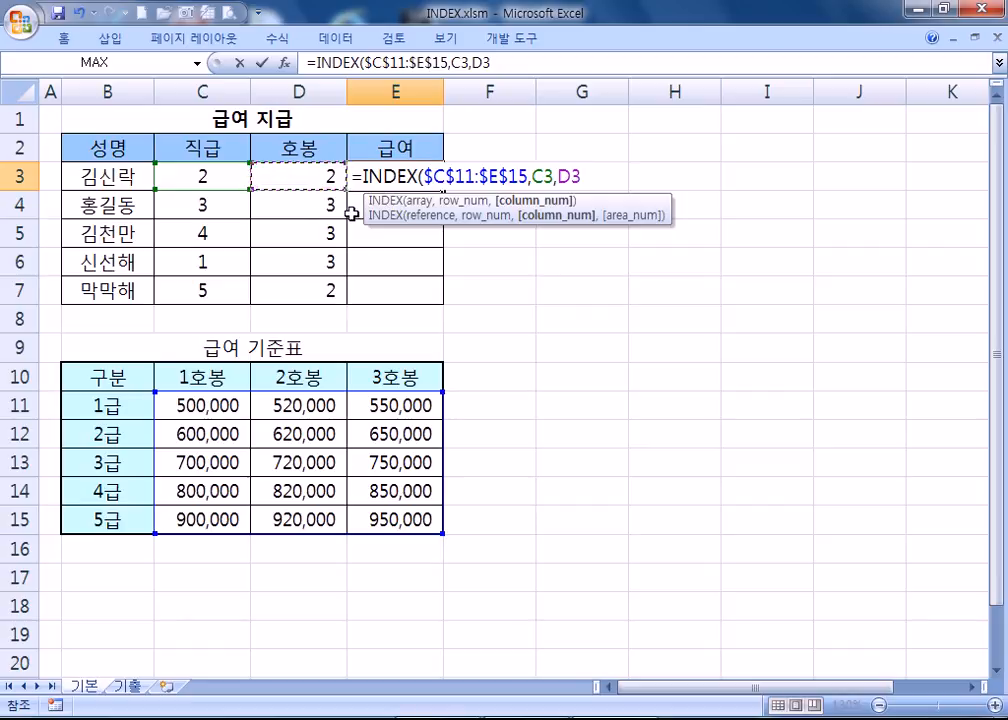
pyautogui.press('Return')
pyautogui.click(427, 176)
pyautogui.moveTo(442, 194); pyautogui.dragTo(446, 302)
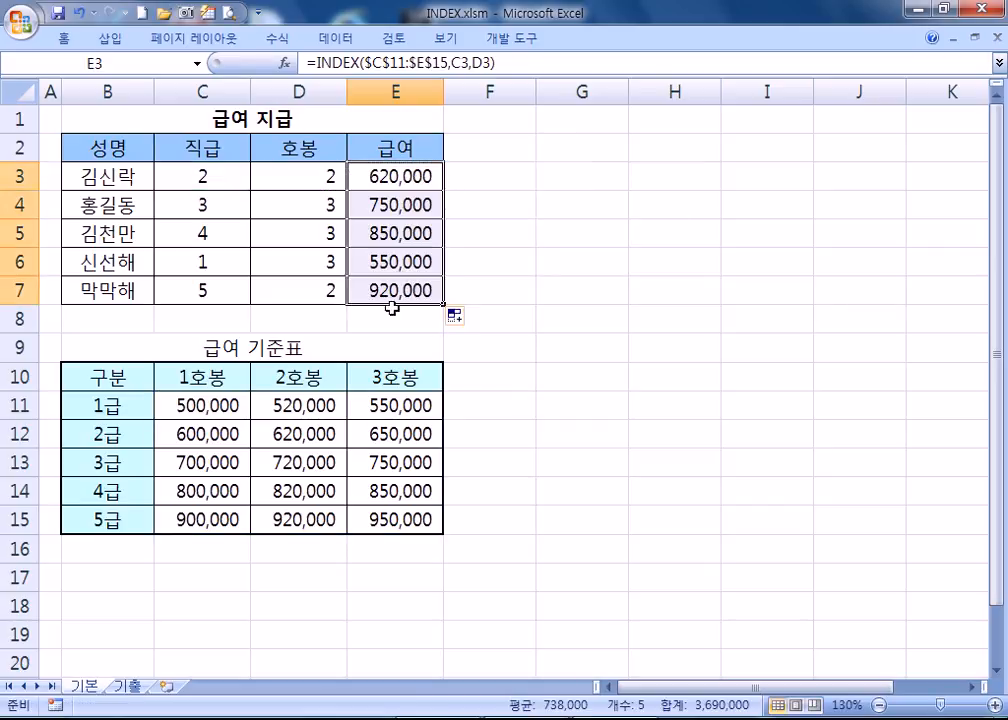
# Check each calculated 급여 in E3:E7 against its matching cell in the 급여 기준표, and review the E3 formula
pyautogui.click(396, 176)
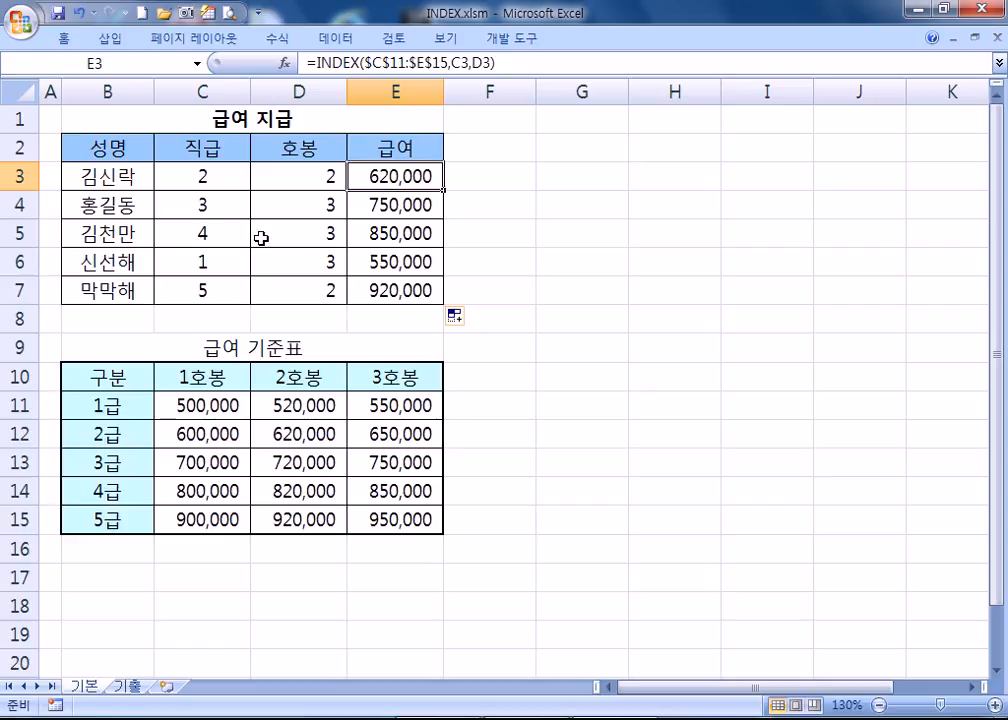
pyautogui.click(288, 443)
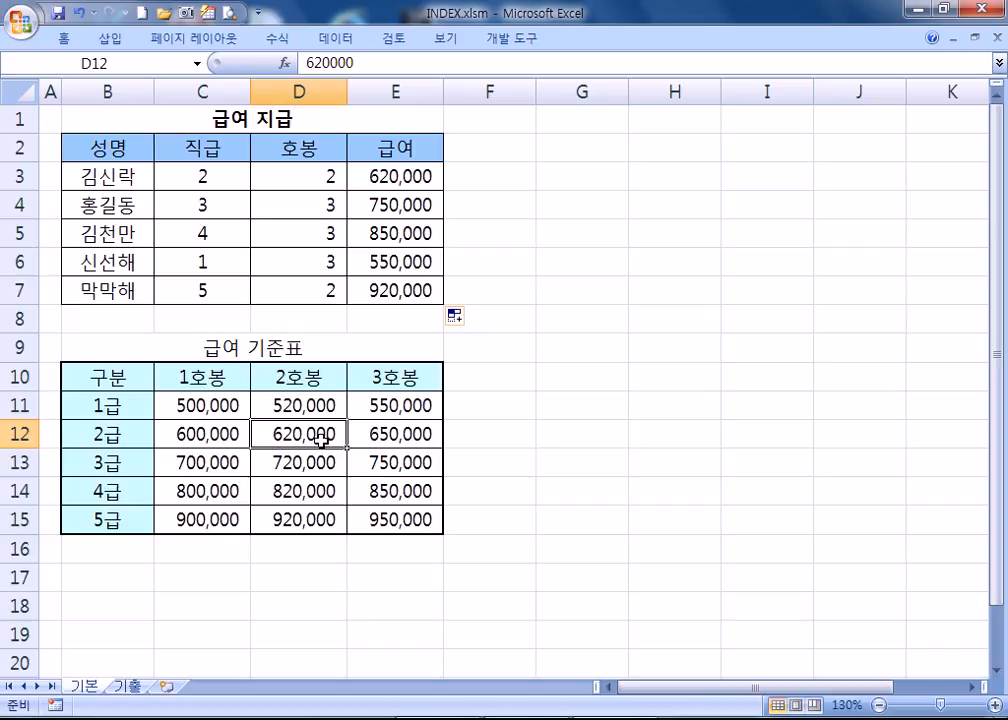
pyautogui.click(389, 465)
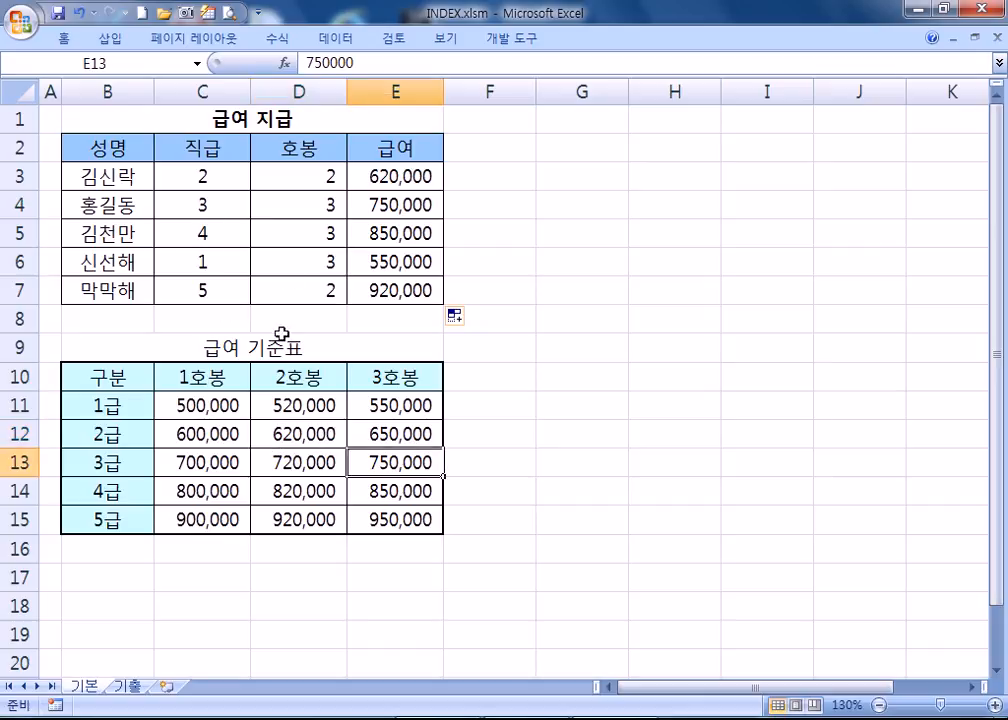
pyautogui.click(389, 494)
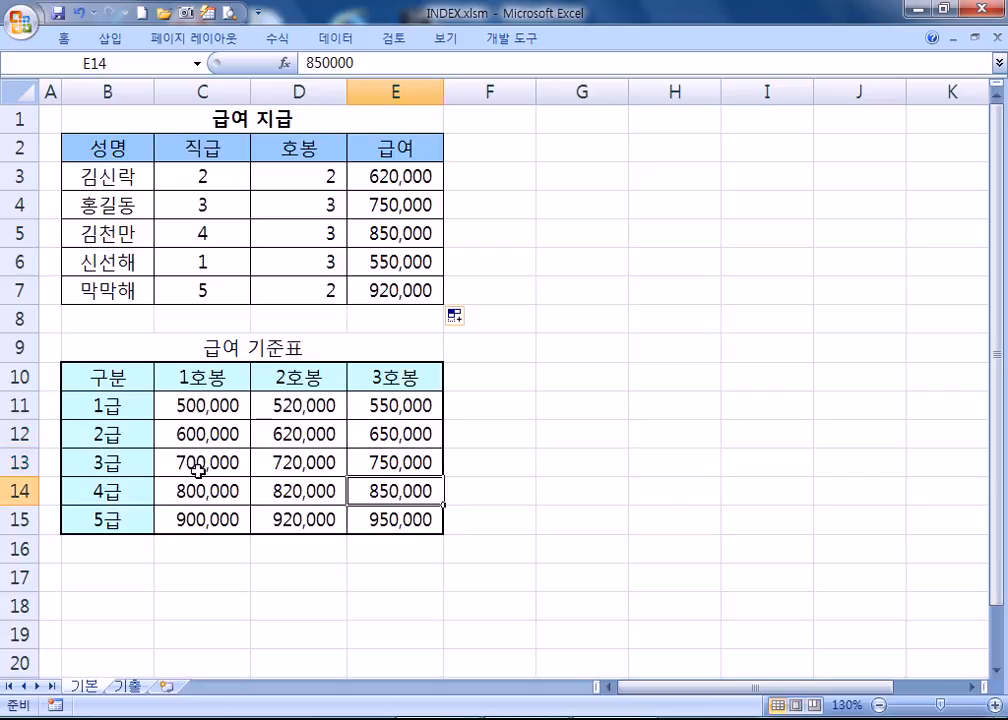
pyautogui.click(395, 406)
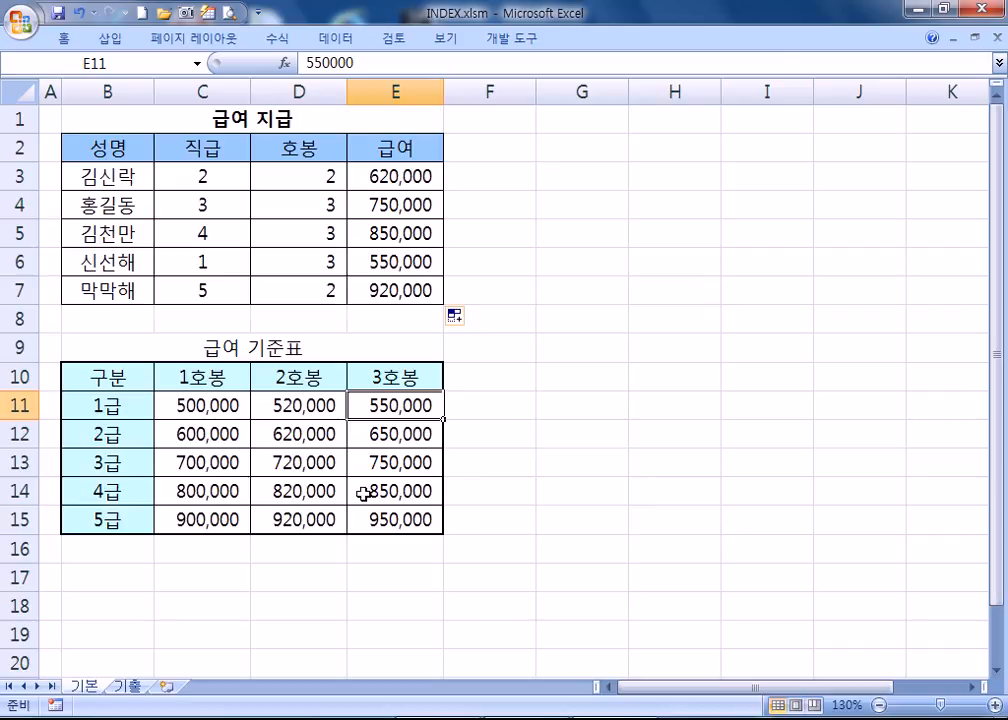
pyautogui.click(303, 519)
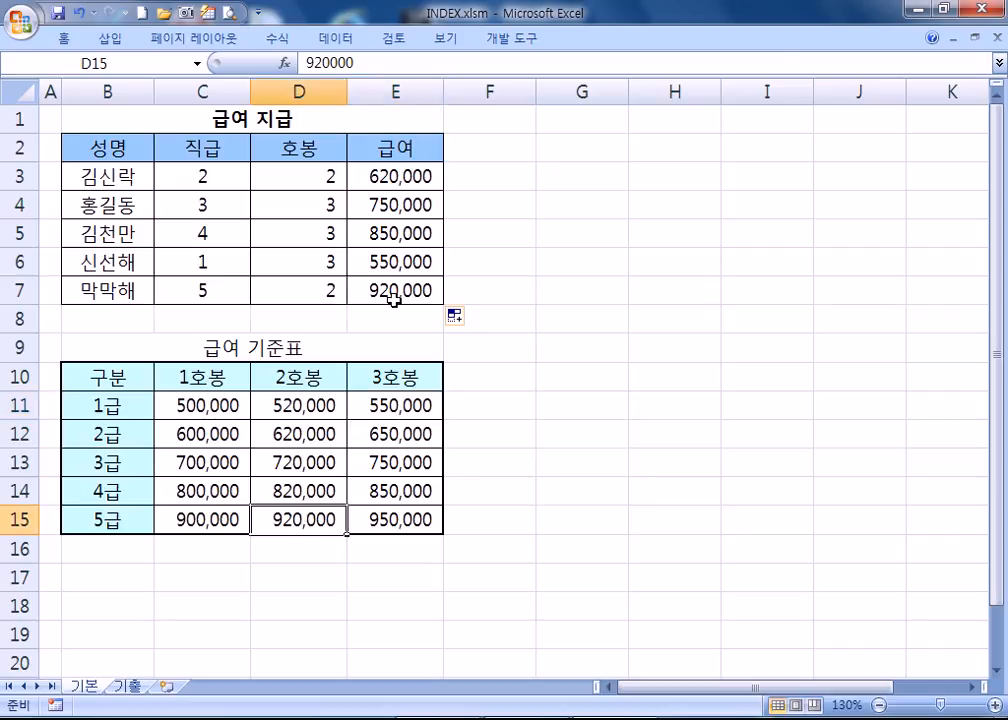
pyautogui.click(396, 180)
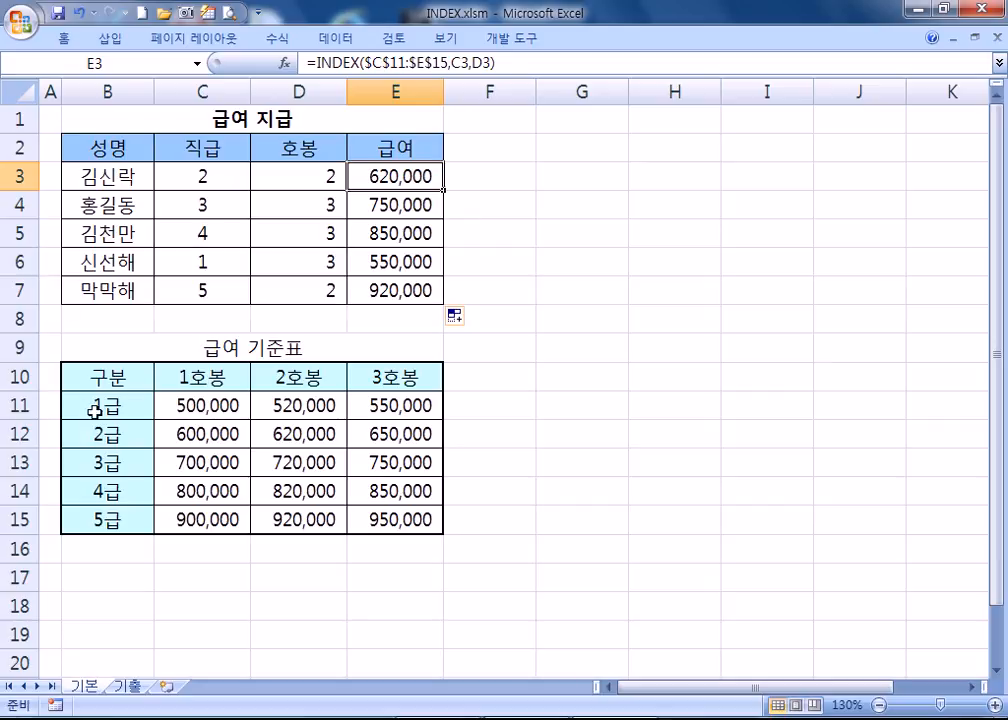
# Switch to the 기출 sheet and select the empty 요금 cell E8 below the 수도권 택배 요금표
pyautogui.click(553, 178)
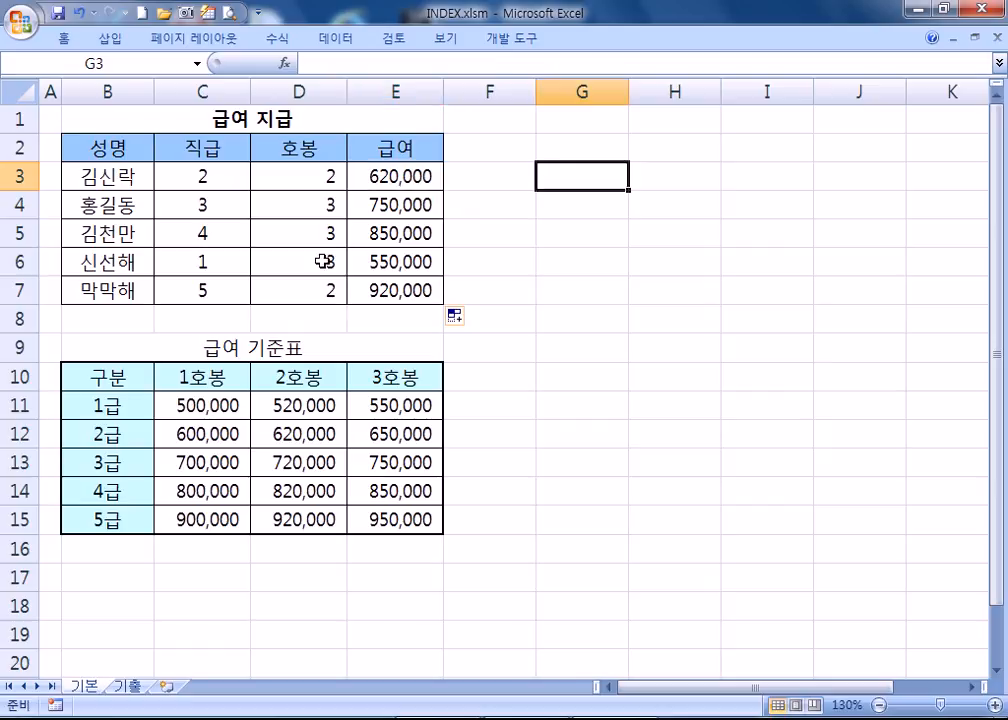
pyautogui.click(130, 687)
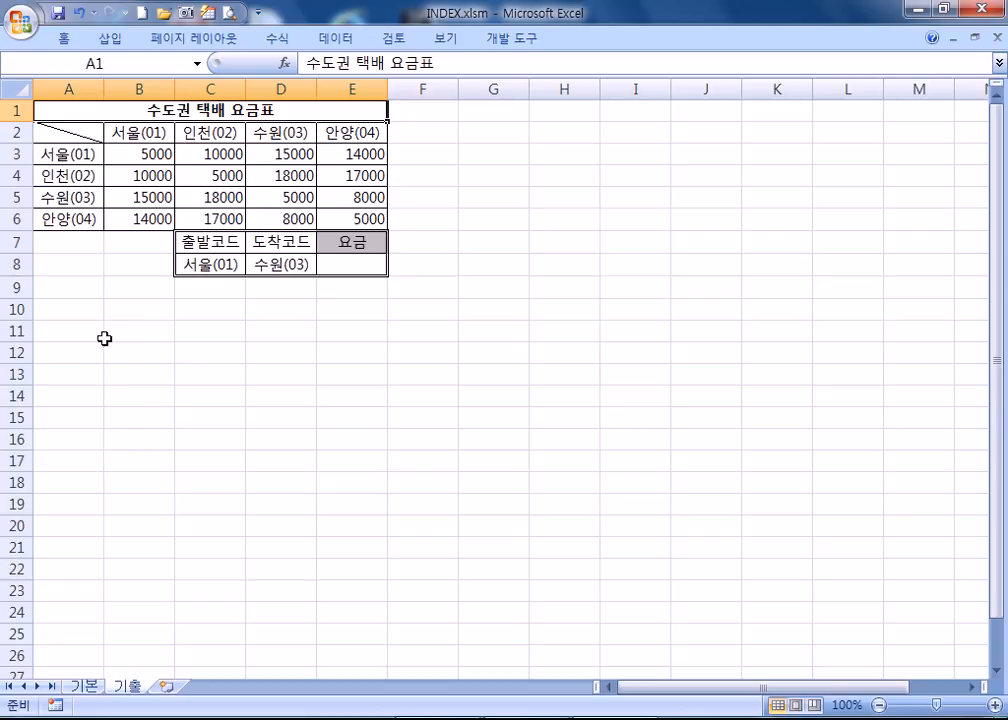
pyautogui.scroll(4, 104, 335)
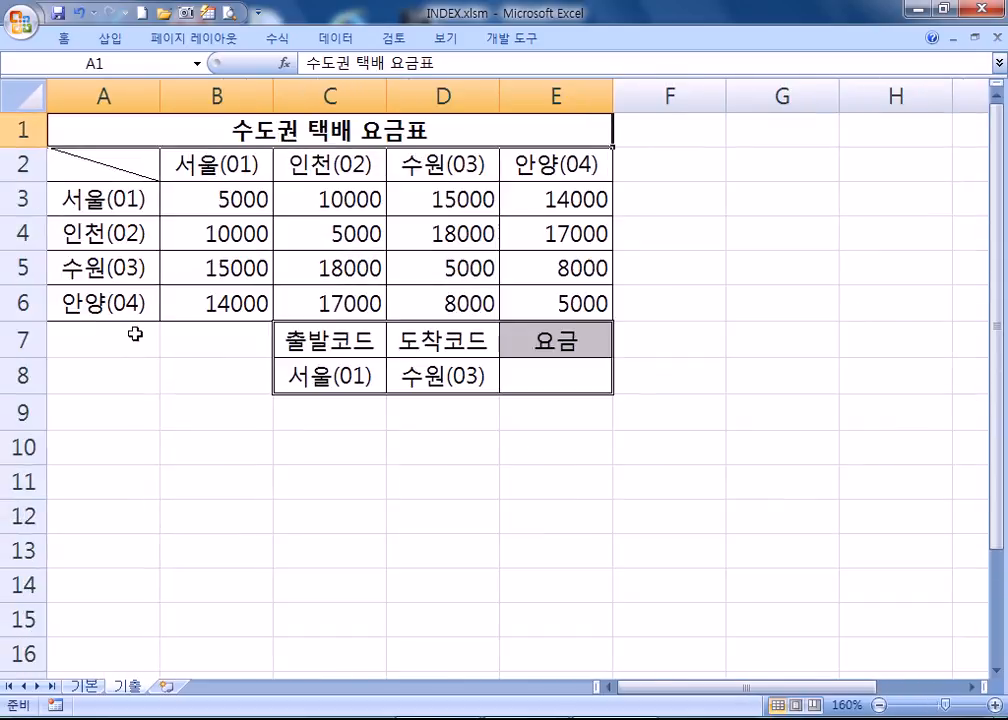
pyautogui.click(551, 381)
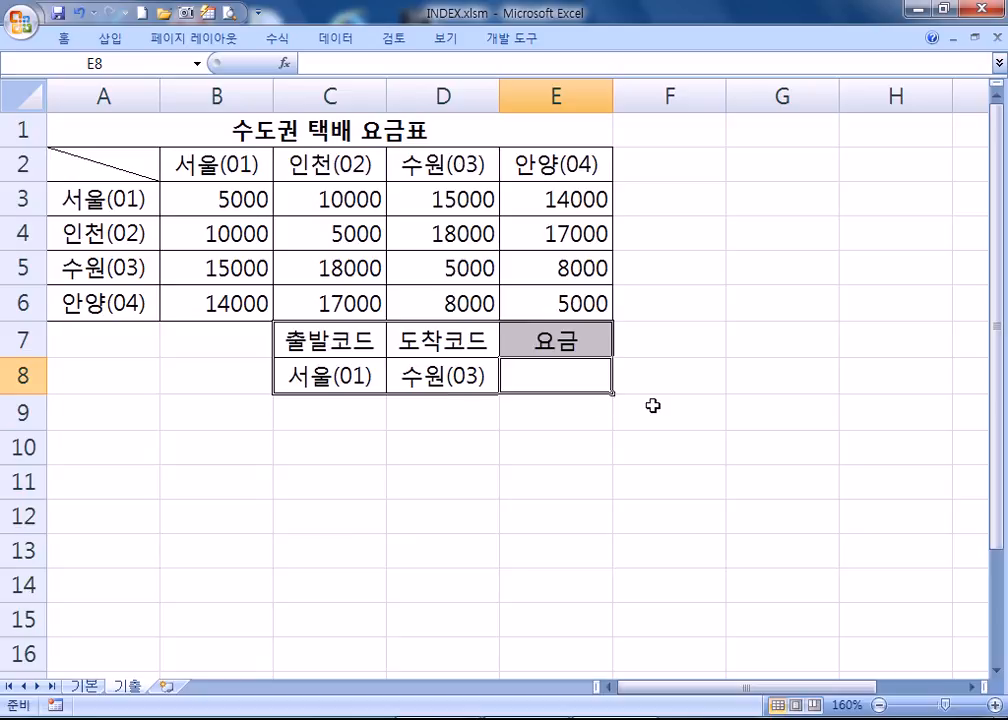
# Examine the fare range B3:E6 and locate the fare where row 서울(01) meets column 수원(03)
pyautogui.moveTo(212, 199); pyautogui.dragTo(545, 303)
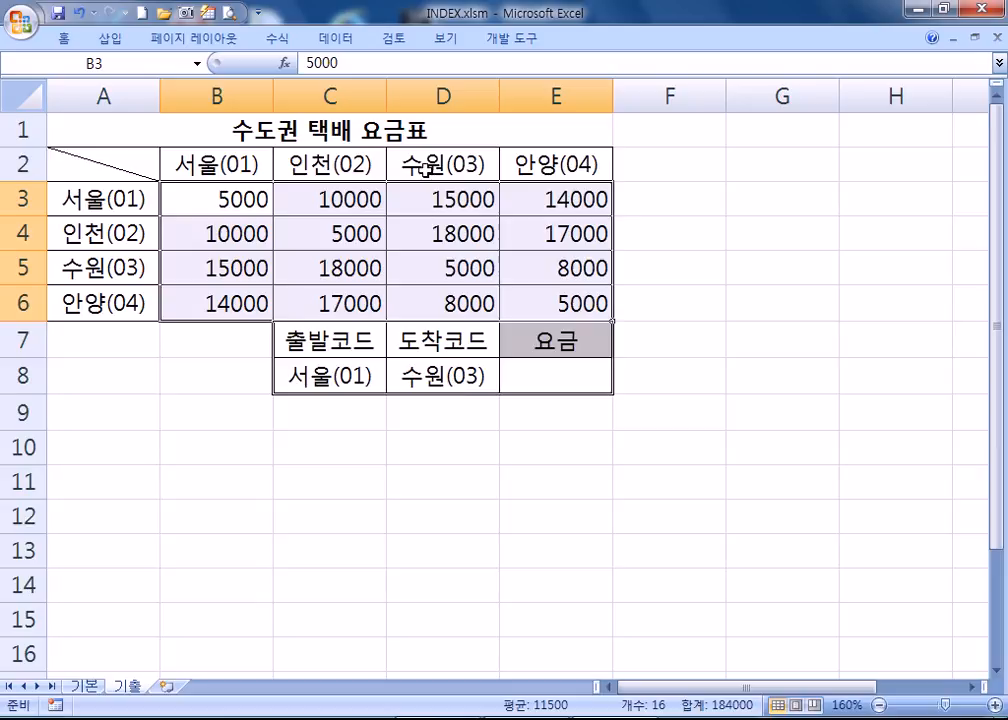
pyautogui.moveTo(194, 195); pyautogui.dragTo(432, 198)
pyautogui.click(74, 195)
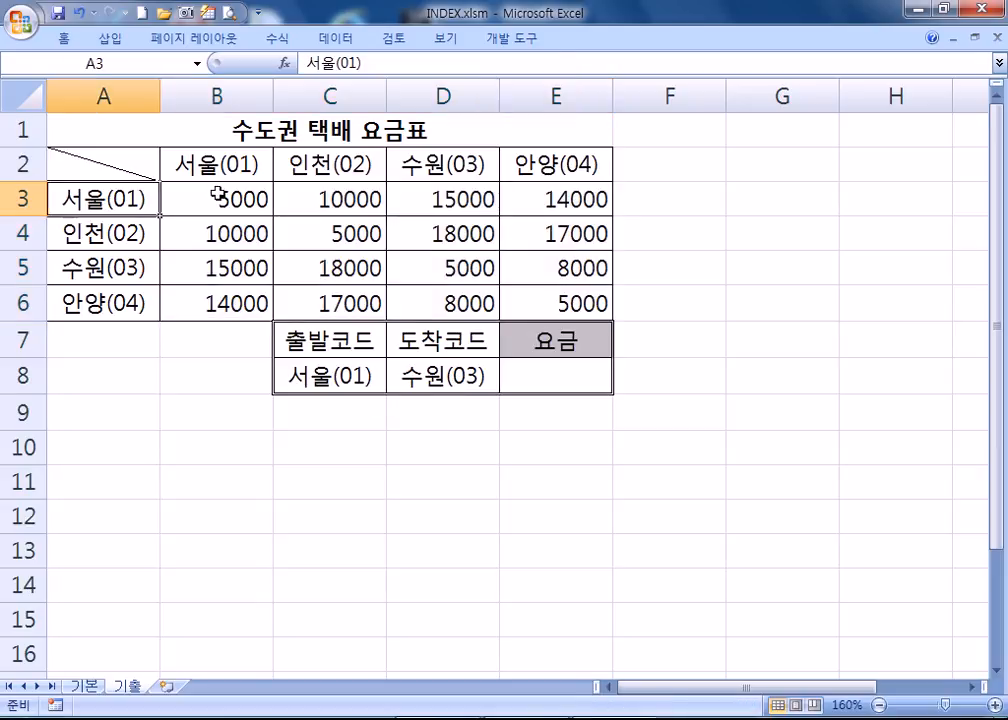
pyautogui.click(451, 162)
pyautogui.click(449, 195)
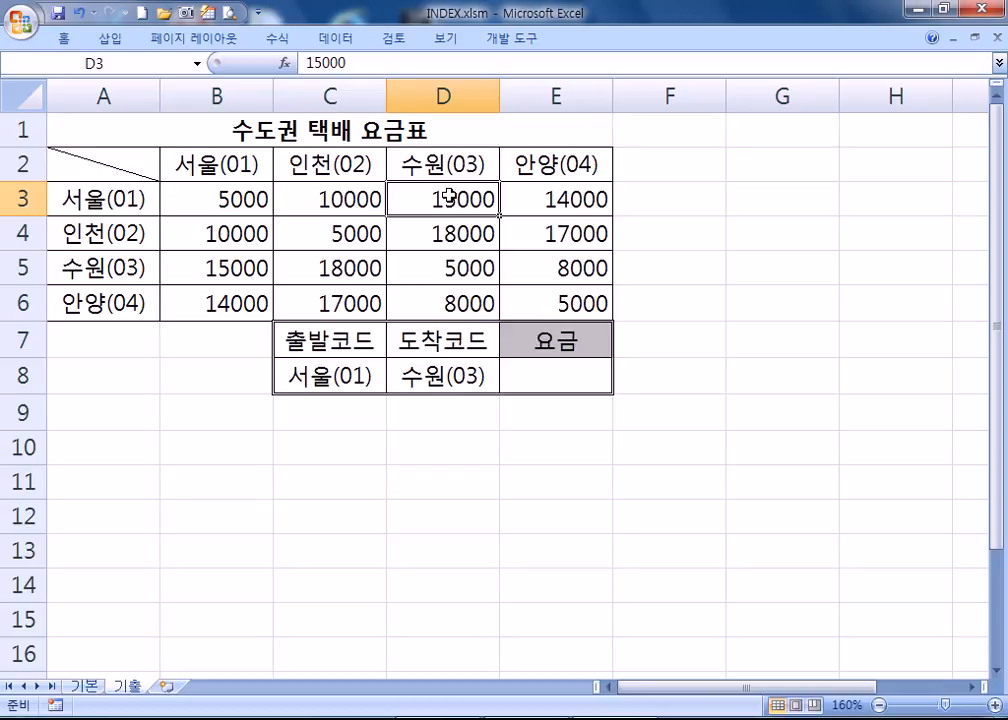
# Examine the two-digit codes inside the parentheses of 출발코드 C8 and 도착코드 D8
pyautogui.click(360, 376)
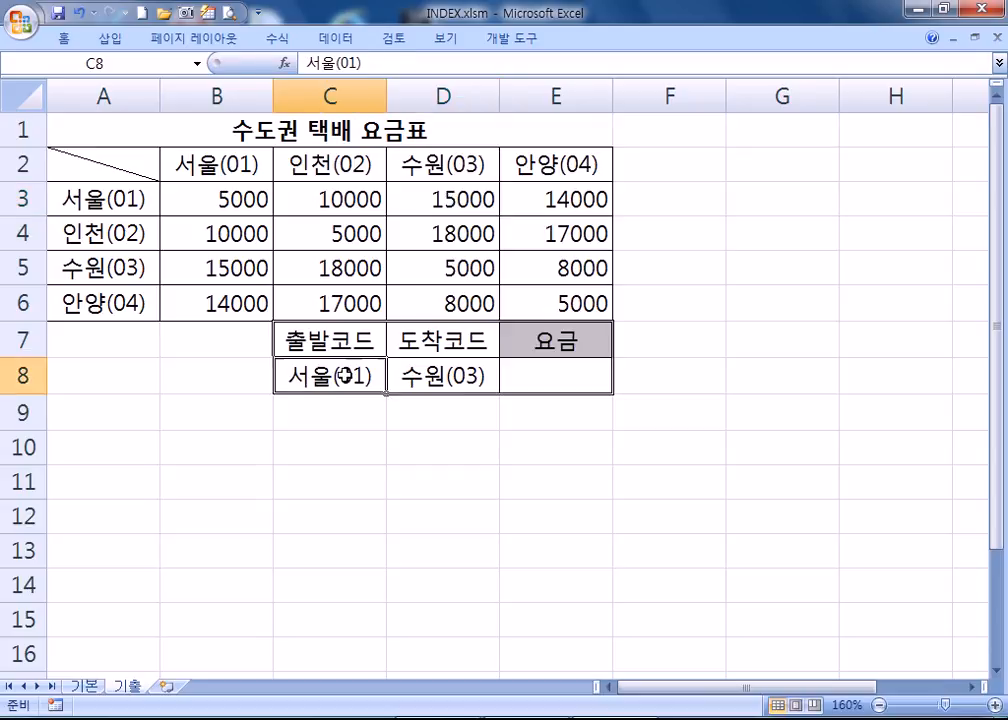
pyautogui.doubleClick(344, 376)
pyautogui.moveTo(344, 376); pyautogui.dragTo(386, 384)
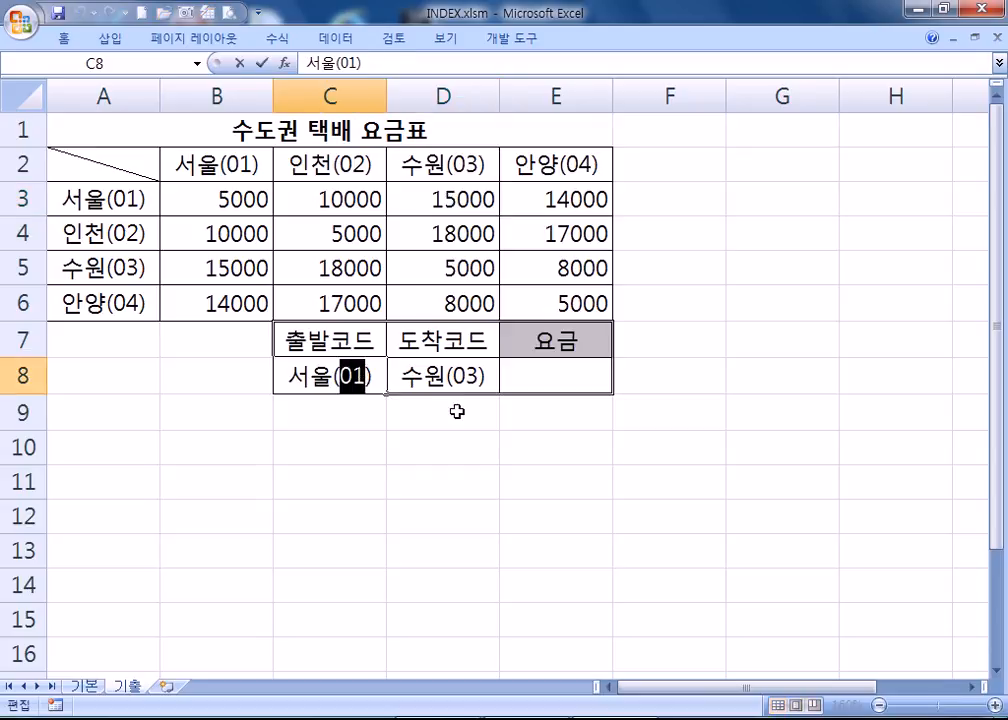
pyautogui.click(452, 378)
pyautogui.doubleClick(453, 378)
pyautogui.moveTo(454, 380); pyautogui.dragTo(480, 380)
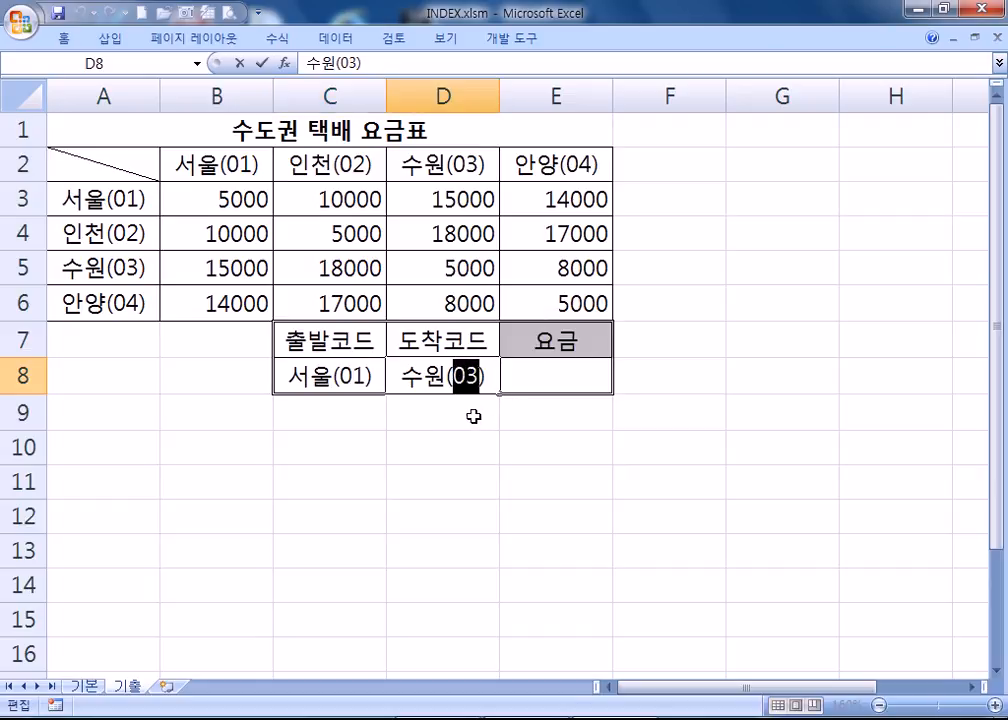
pyautogui.scroll(-1, 473, 416)
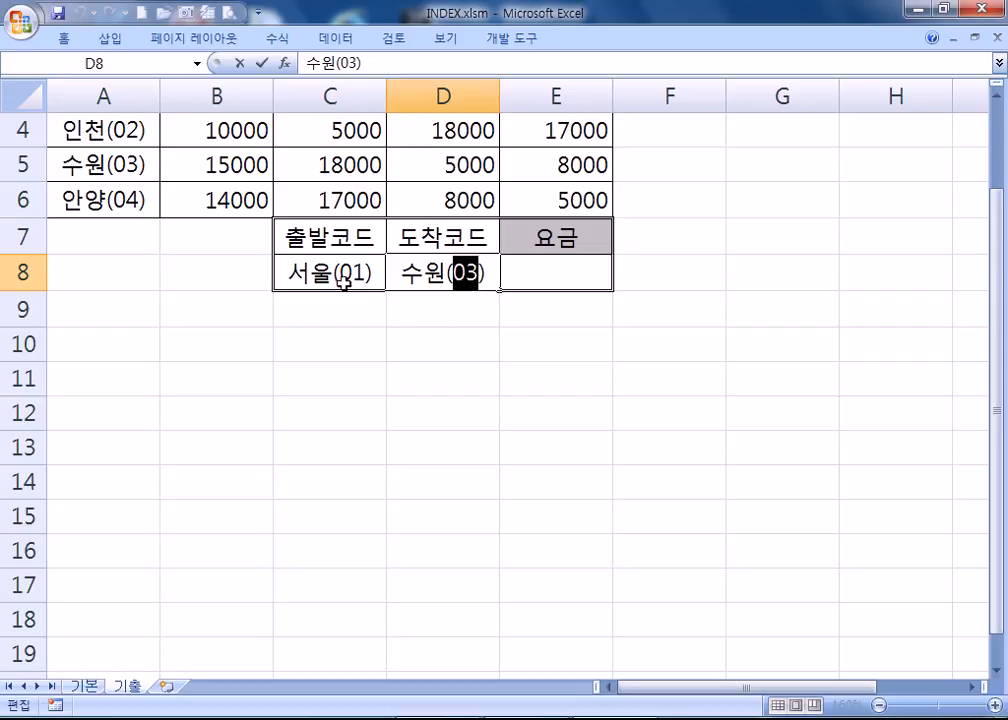
pyautogui.scroll(1, 437, 327)
# Start an INDEX formula in 요금 cell E8 with the array B3:E6 and the row number MID(C8,4,2)
pyautogui.click(578, 382)
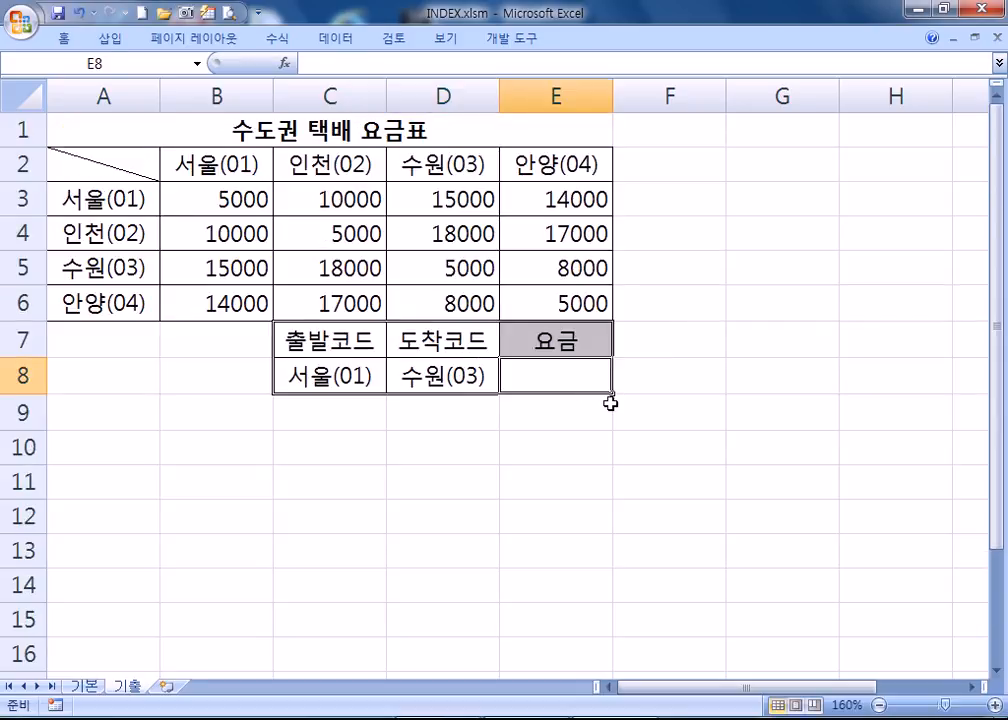
pyautogui.write('=IND')
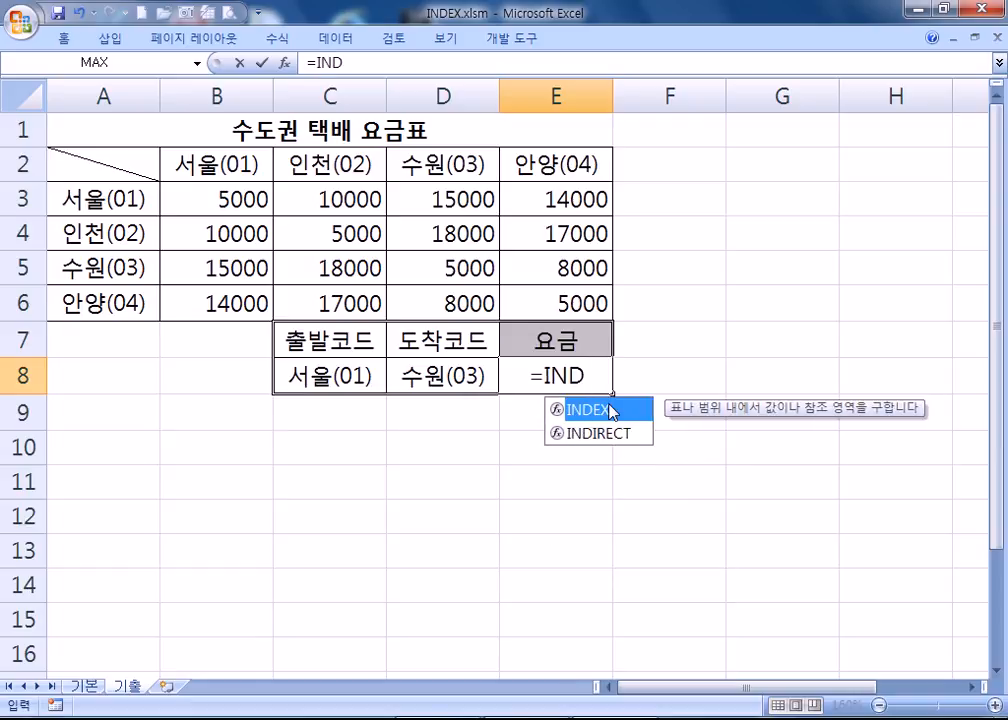
pyautogui.doubleClick(611, 411)
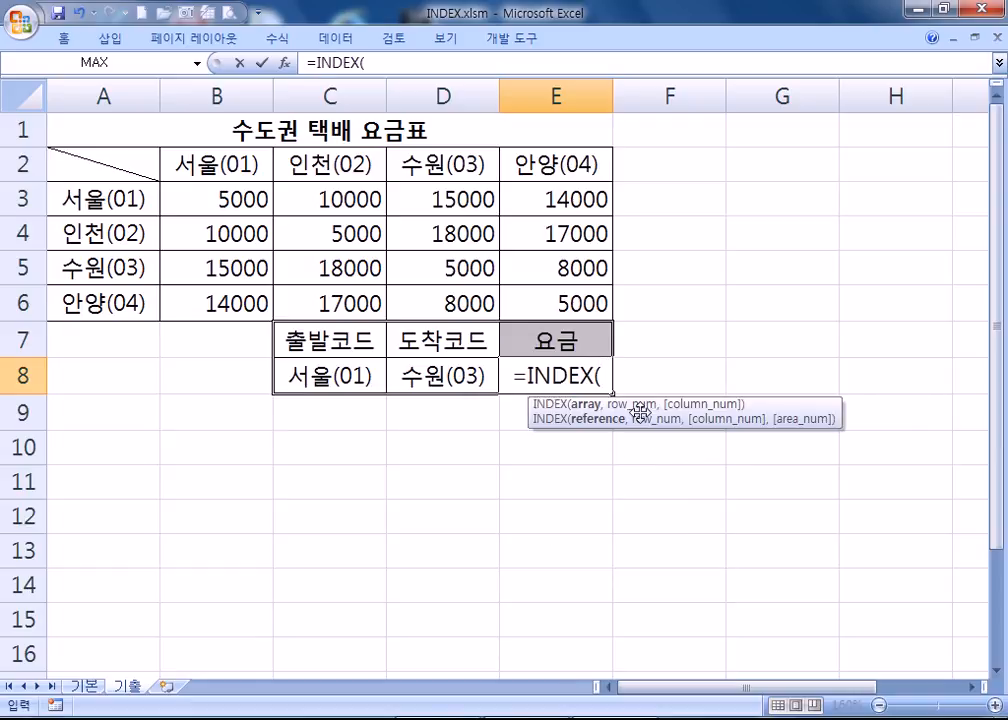
pyautogui.moveTo(216, 195); pyautogui.dragTo(553, 303)
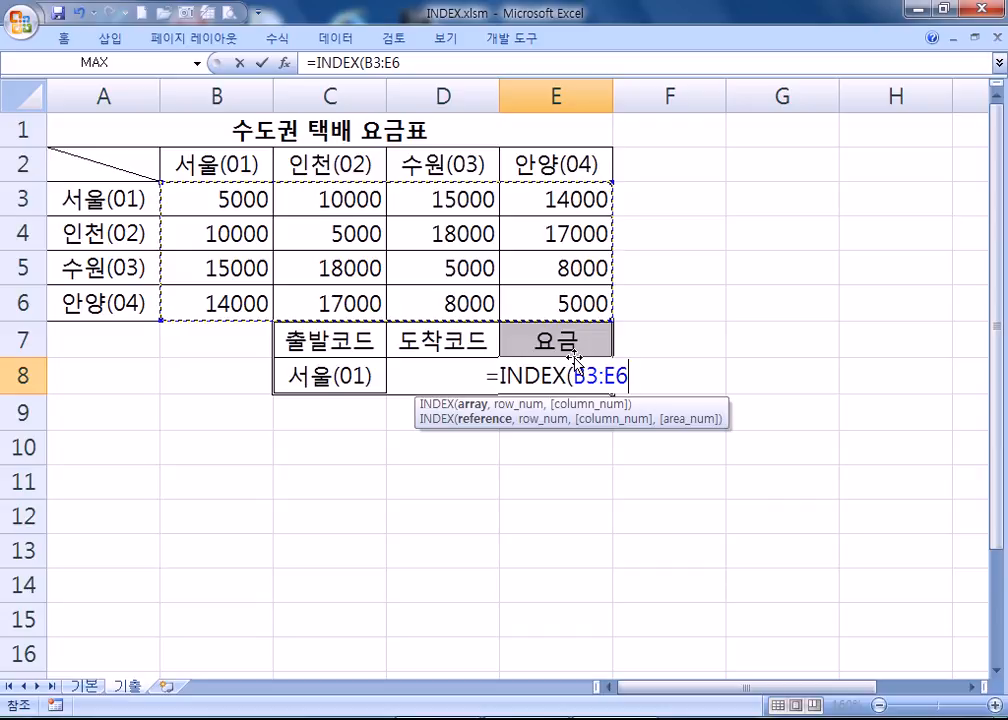
pyautogui.write(',')
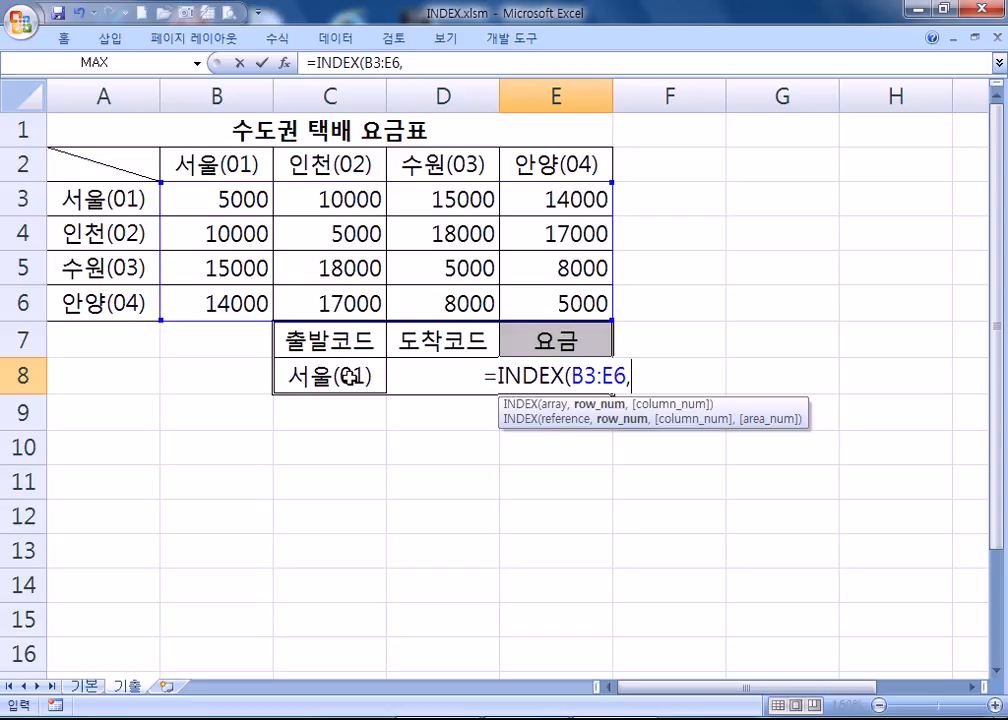
pyautogui.write('MID(')
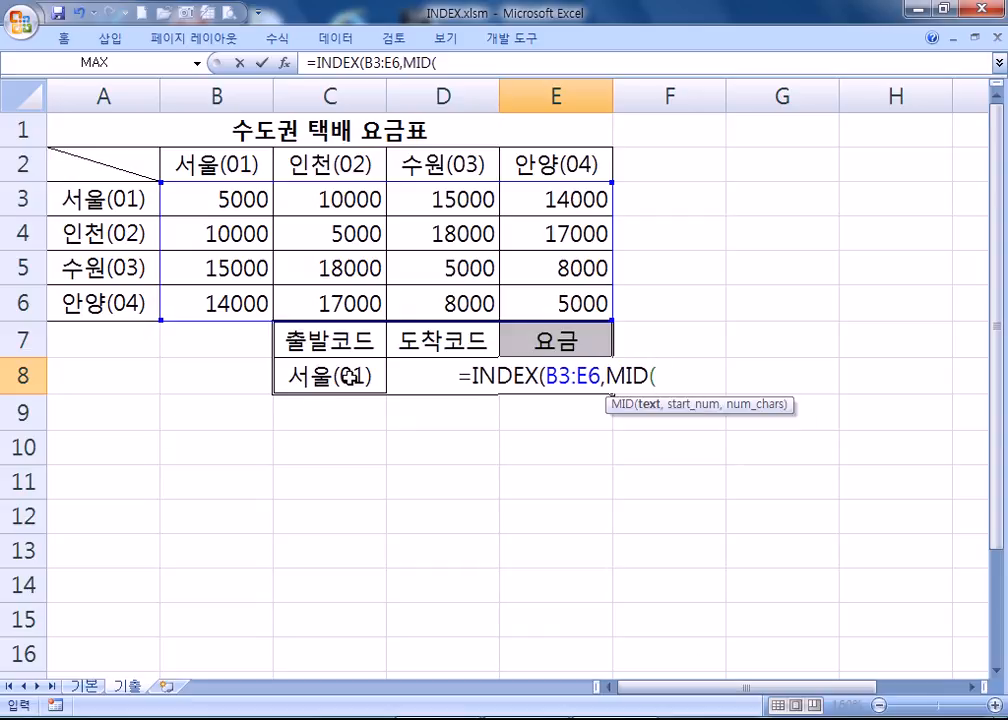
pyautogui.click(340, 377)
pyautogui.write(',')
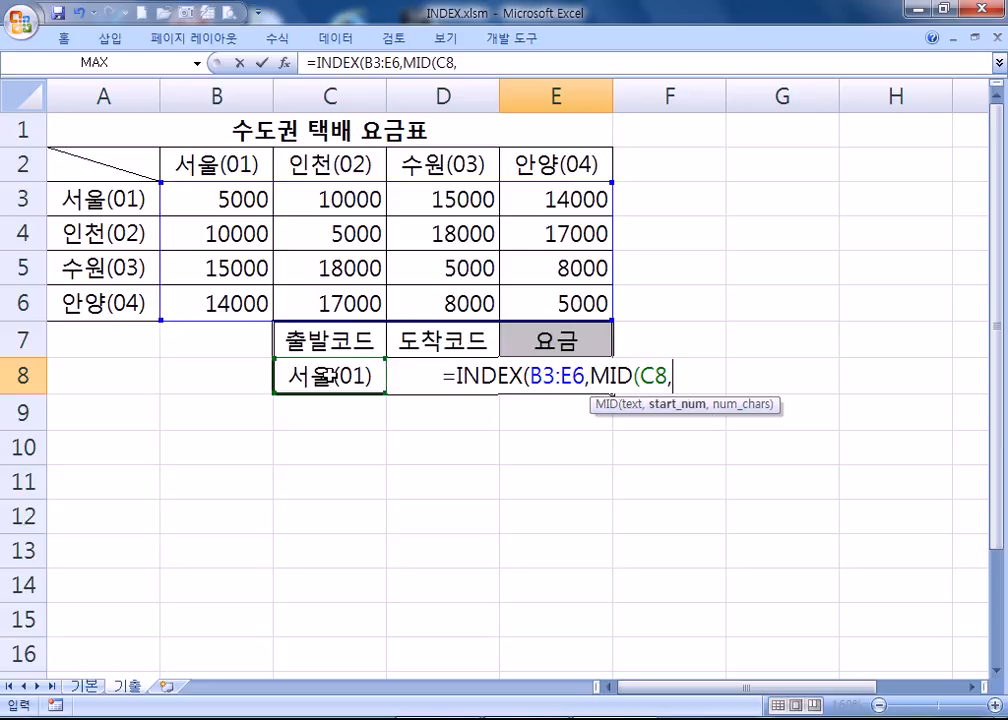
pyautogui.write('4,2)')
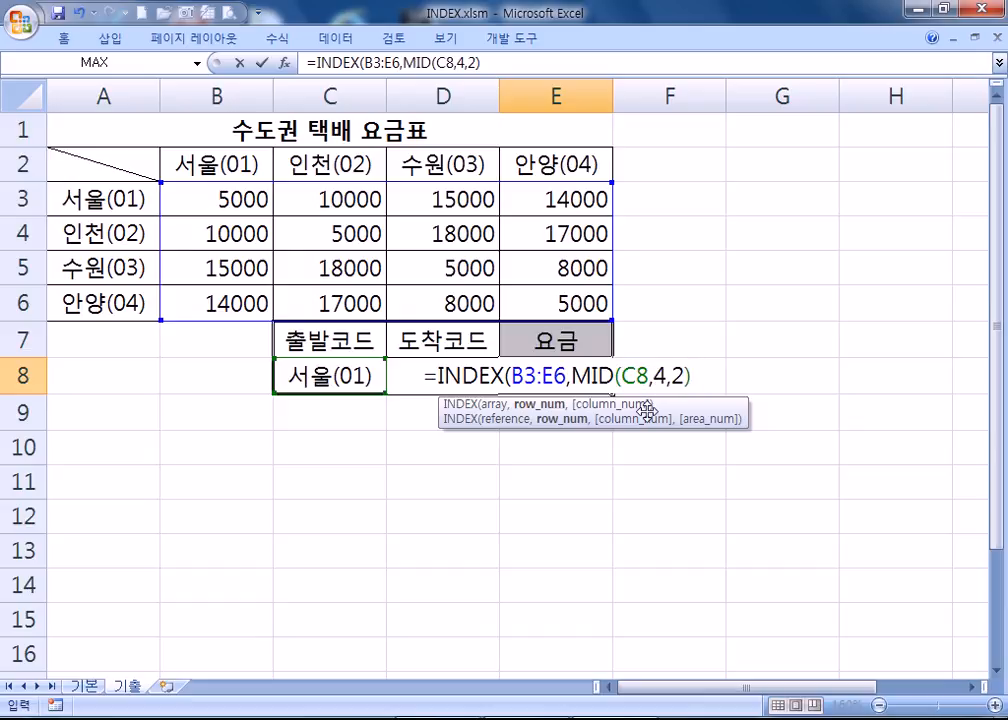
# Complete the E8 formula with column number MID(D8,4,2), giving =INDEX(B3:E6,MID(C8,4,2),MID(D8,4,2))
pyautogui.write(',')
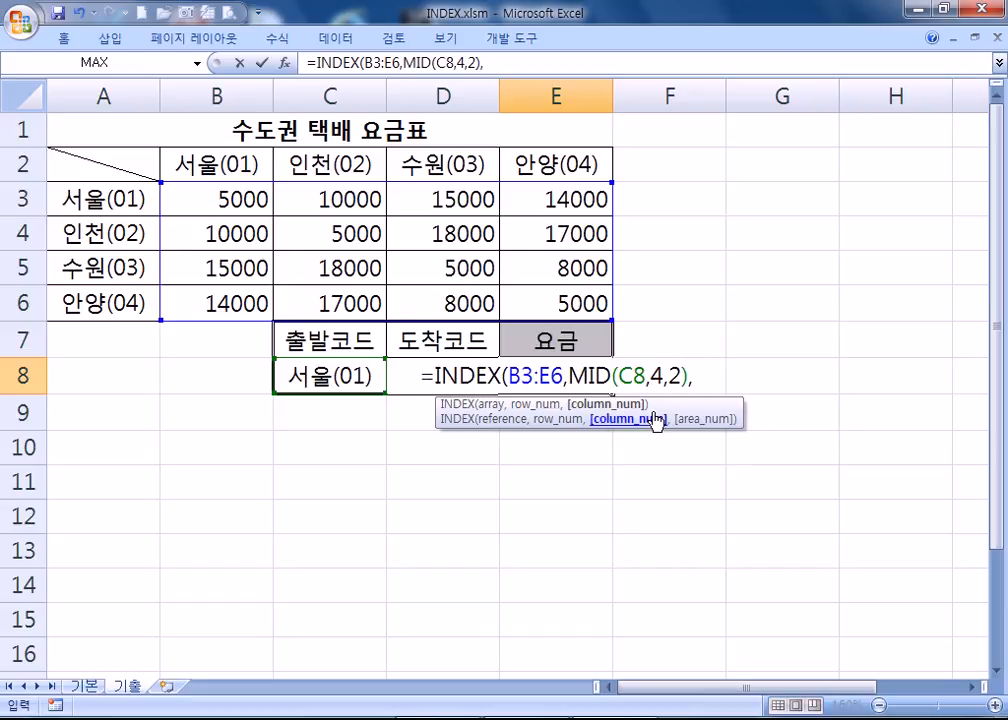
pyautogui.write('MID')
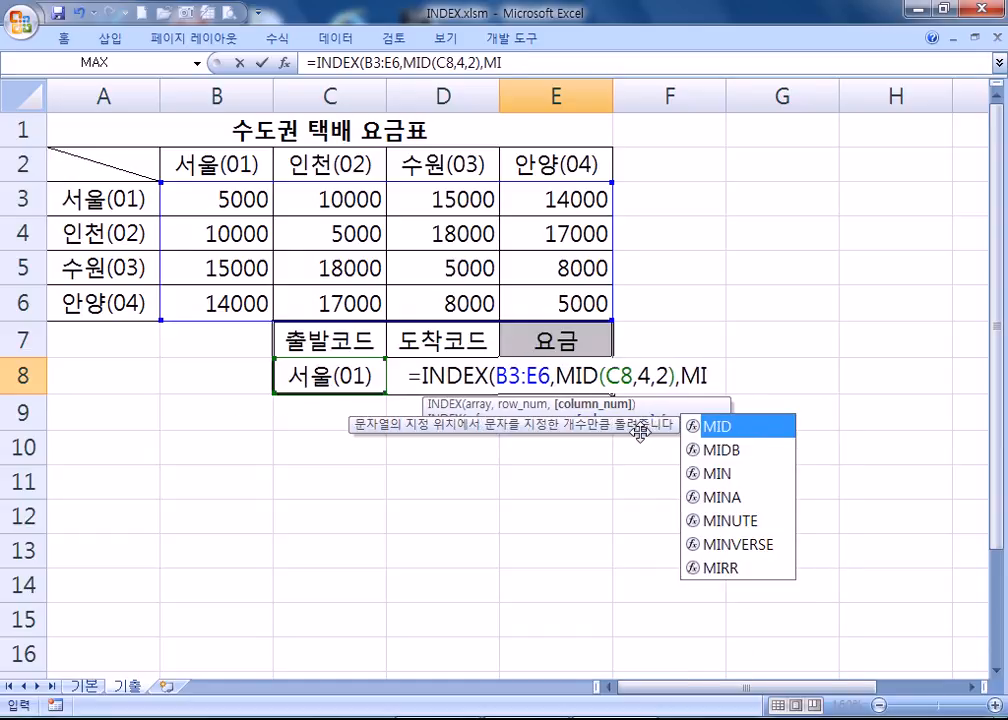
pyautogui.write('(')
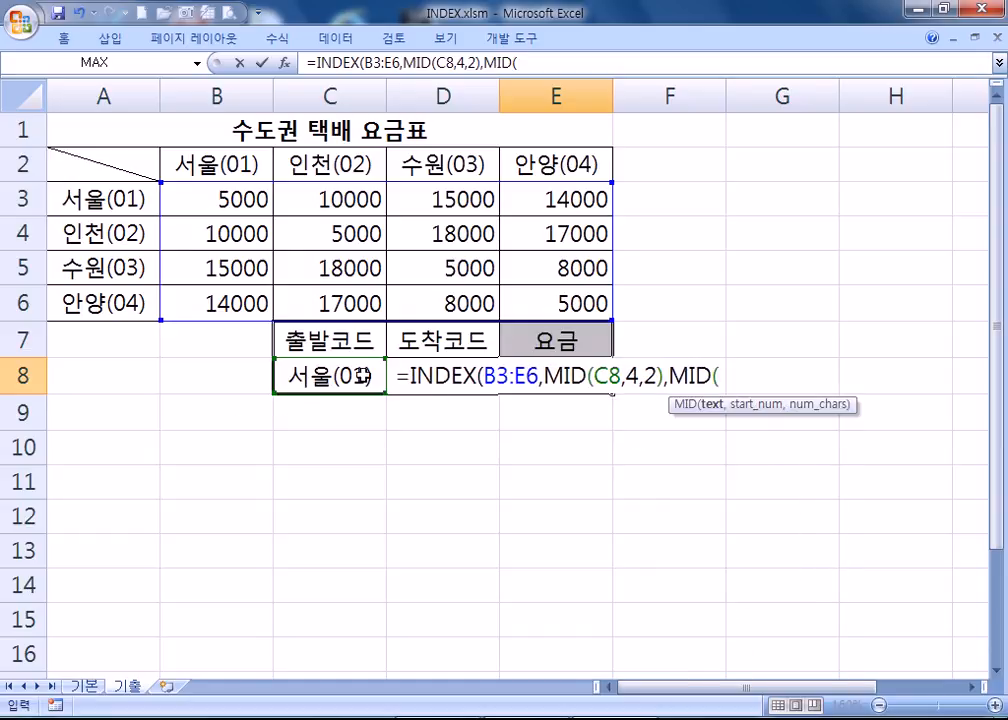
pyautogui.click(415, 388)
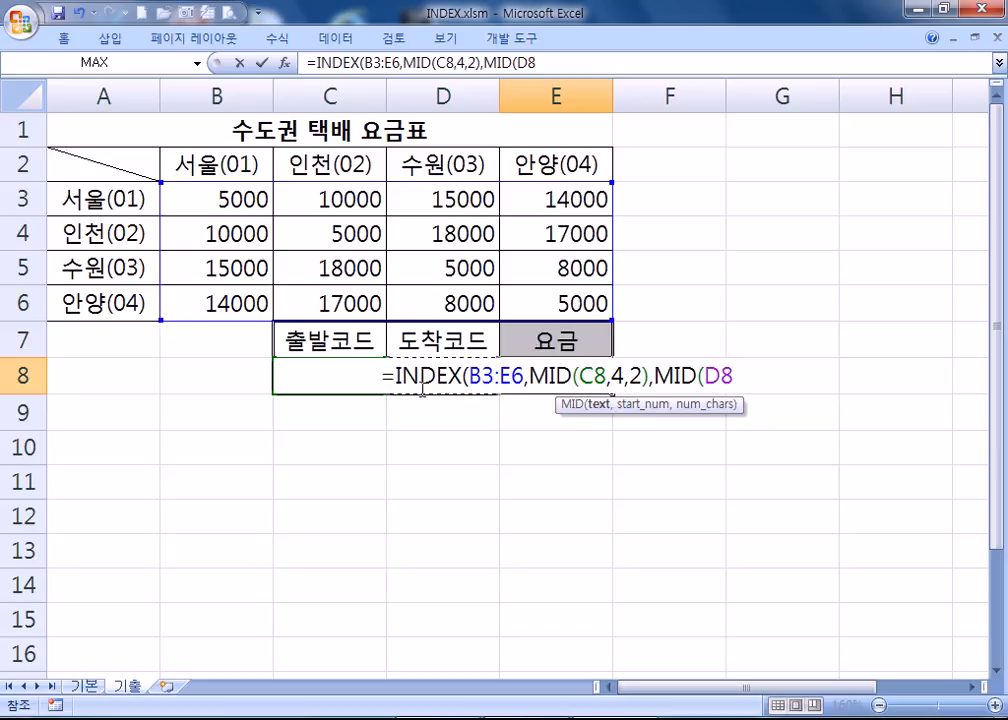
pyautogui.write(',4,2)')
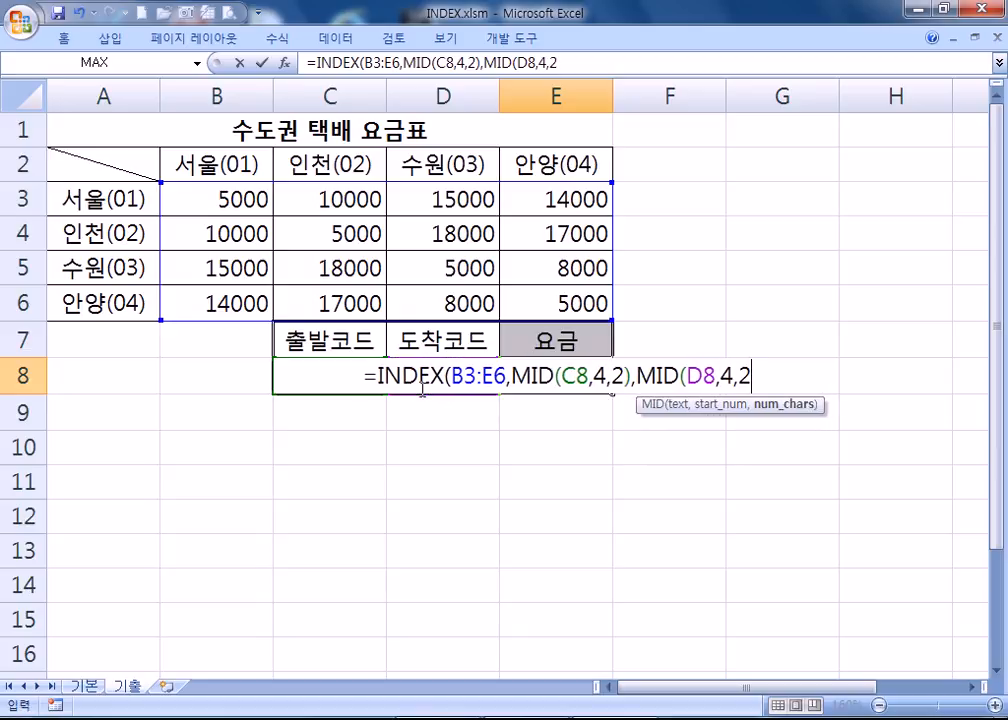
pyautogui.press('Return')
pyautogui.press('Return')
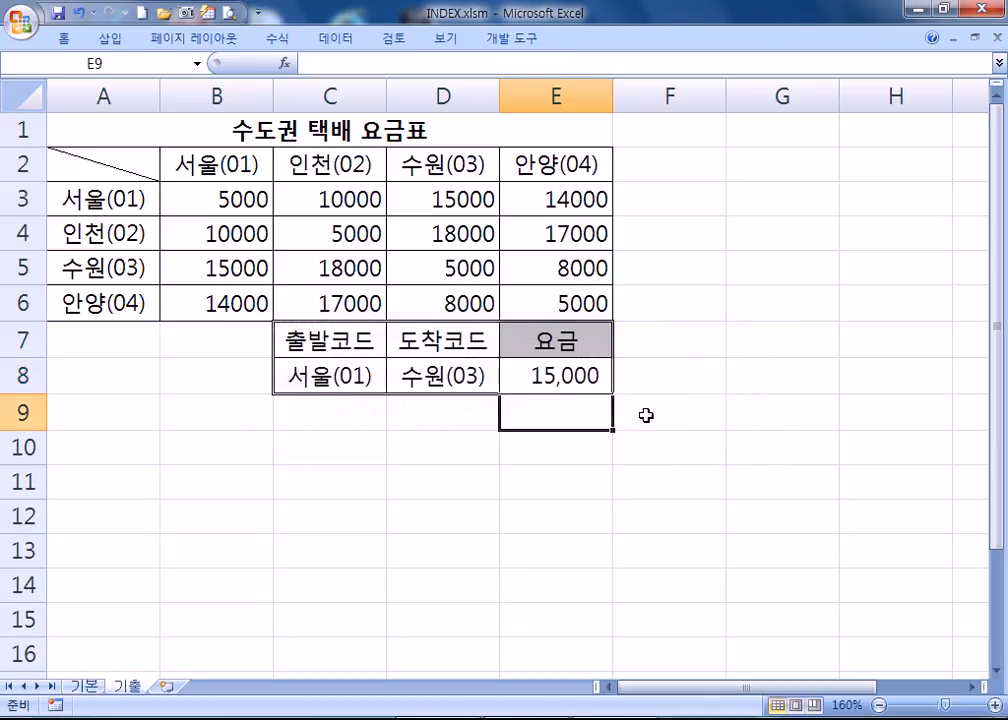
# Check the 요금 result in E8 against fare cell D3 and review the E8 formula
pyautogui.click(520, 376)
pyautogui.click(461, 196)
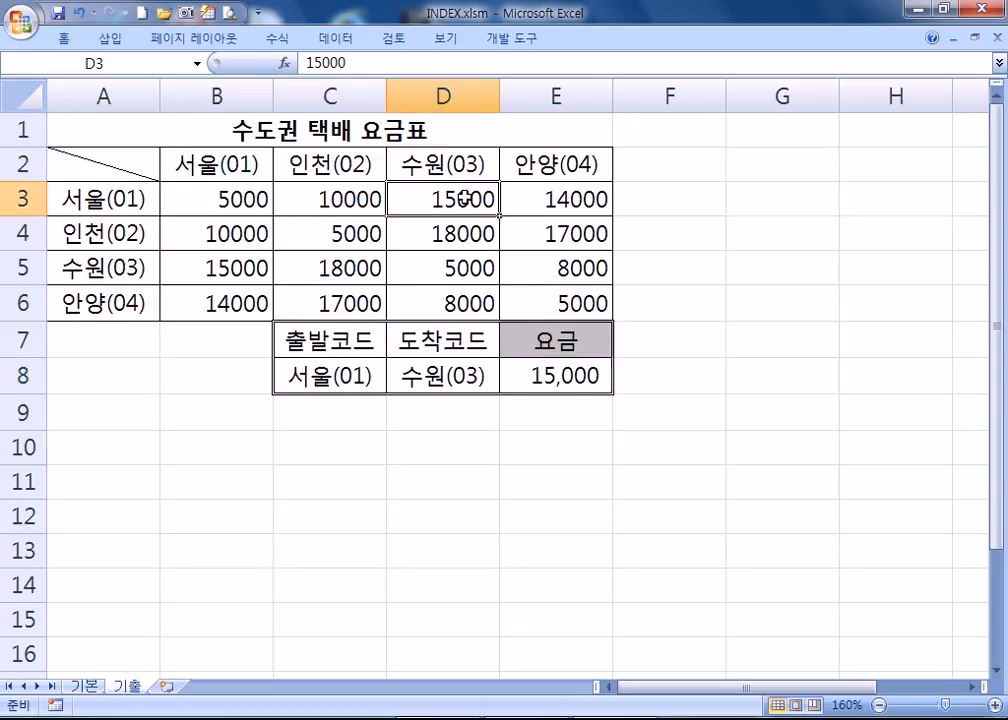
pyautogui.click(589, 387)
pyautogui.doubleClick(589, 387)
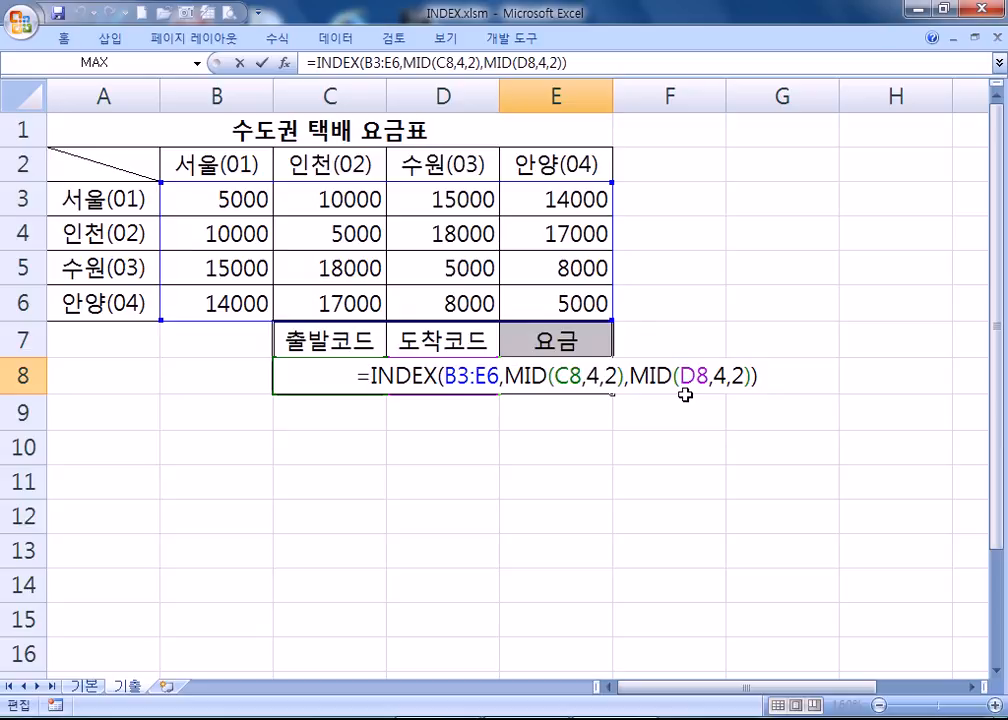
pyautogui.hotkey('ctrl', 'Return')
# Compare the code digits in 출발코드 C8 with the 4,2 arguments of the first MID in the E8 formula
pyautogui.doubleClick(355, 376)
pyautogui.moveTo(352, 376); pyautogui.dragTo(364, 376)
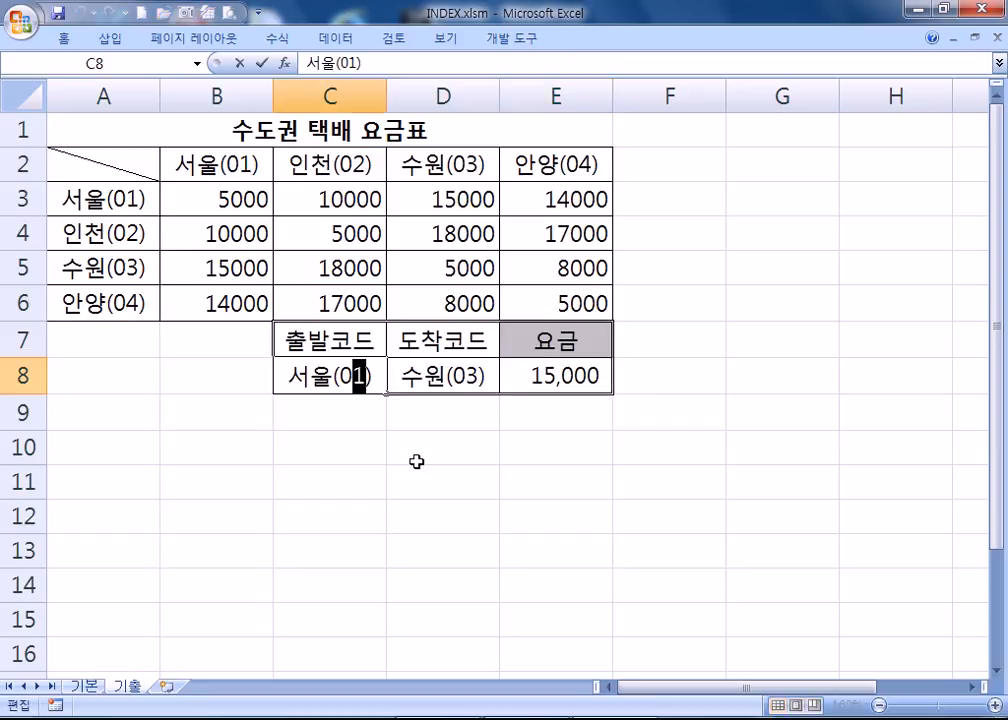
pyautogui.scroll(-1, 424, 462)
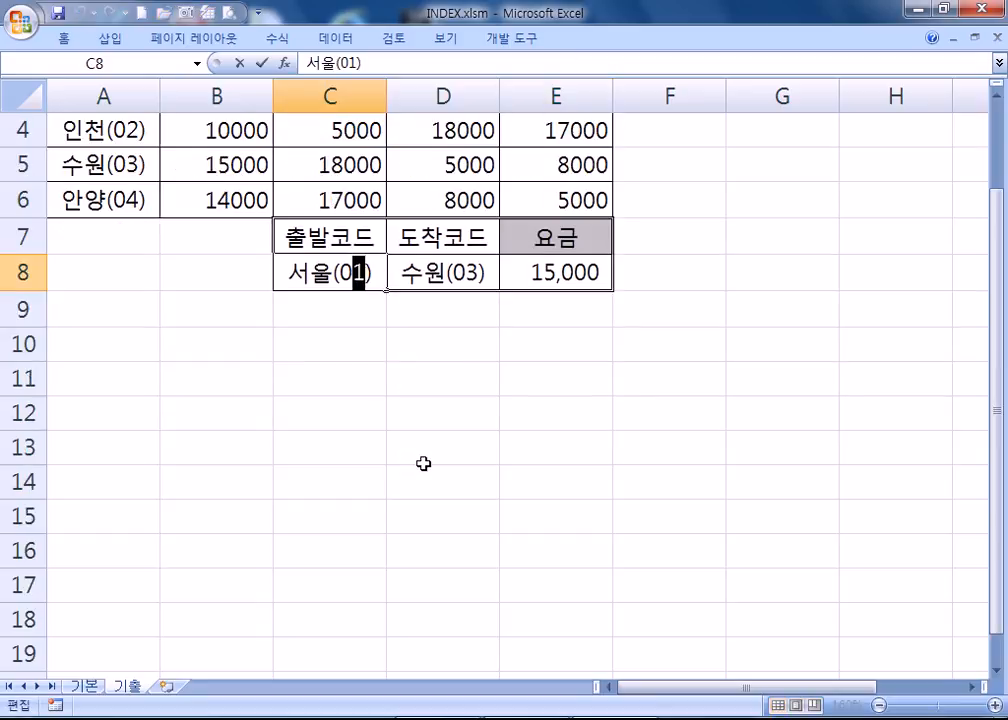
pyautogui.scroll(1, 424, 463)
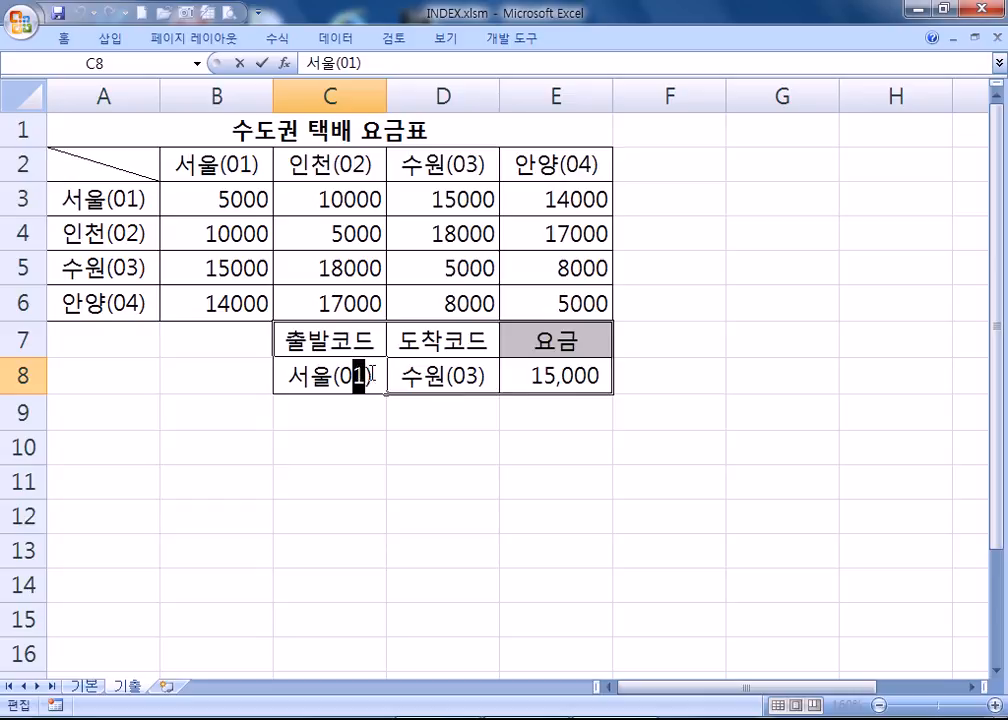
pyautogui.click(587, 378)
pyautogui.press('F2')
pyautogui.moveTo(587, 377); pyautogui.dragTo(617, 377)
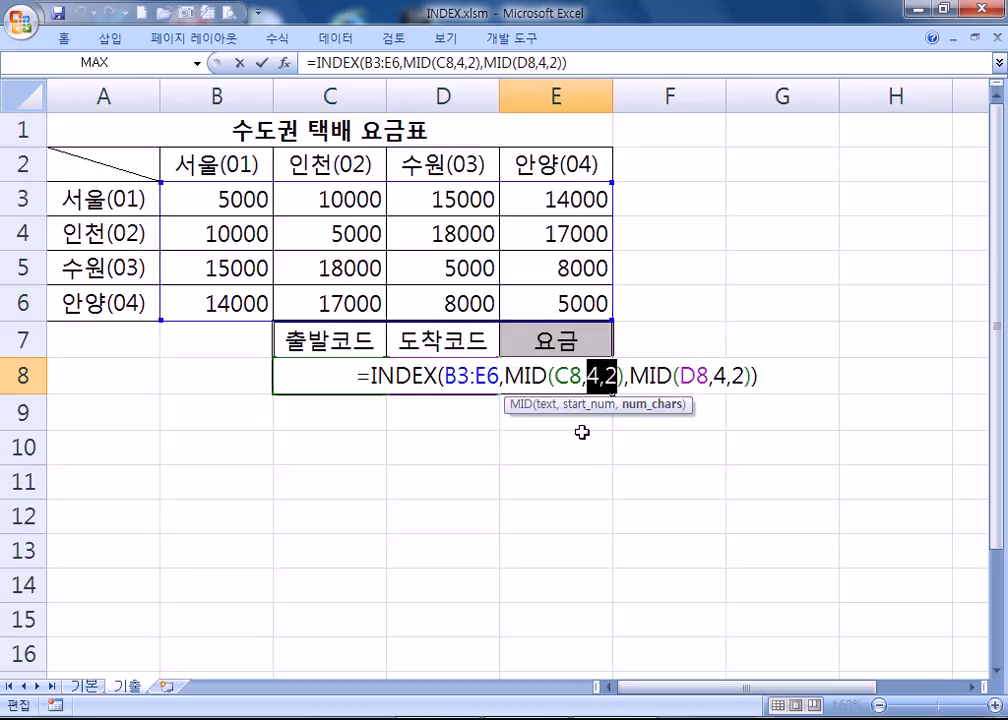
# Examine the code digits in column header D2 and review the whole INDEX and MID formula in E8
pyautogui.doubleClick(457, 167)
pyautogui.moveTo(454, 165); pyautogui.dragTo(480, 164)
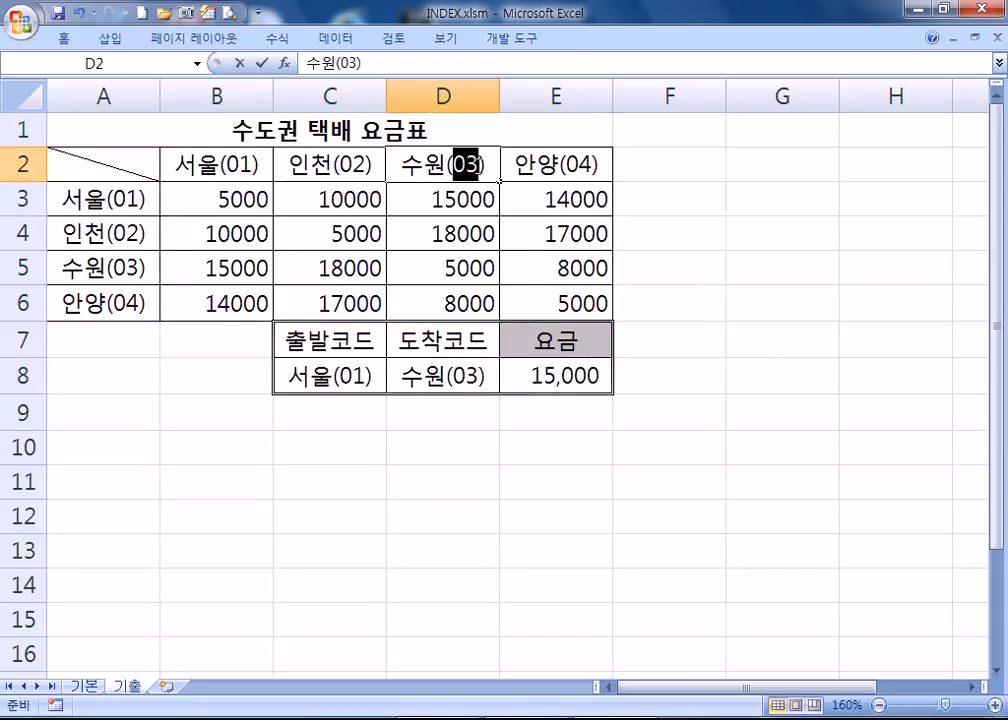
pyautogui.click(551, 381)
pyautogui.doubleClick(553, 382)
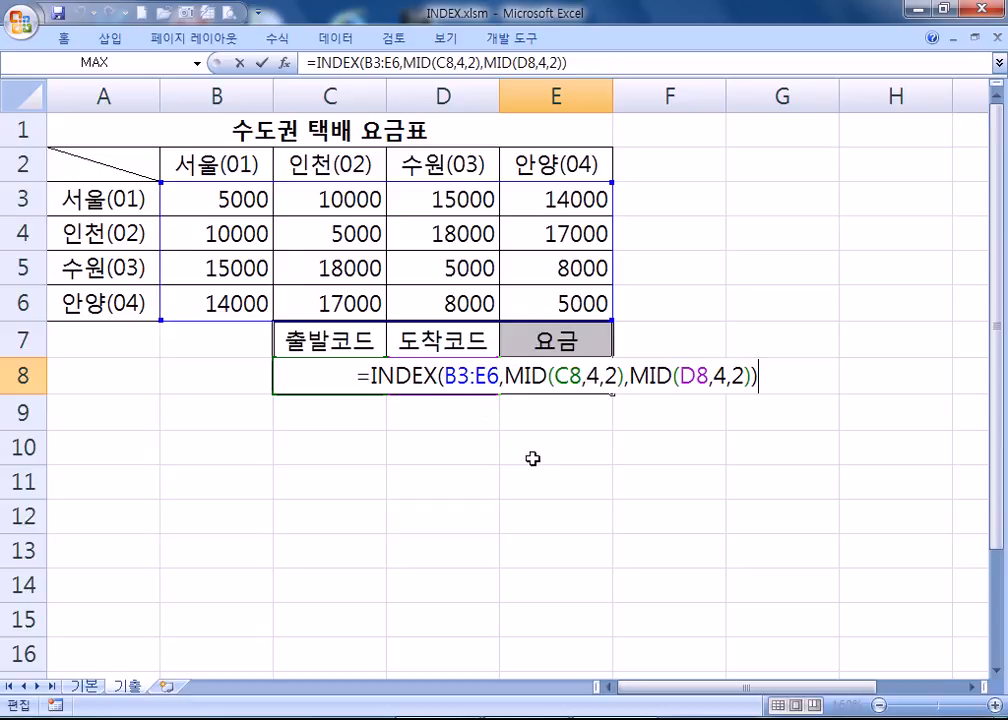
pyautogui.hotkey('ctrl', 'Return')
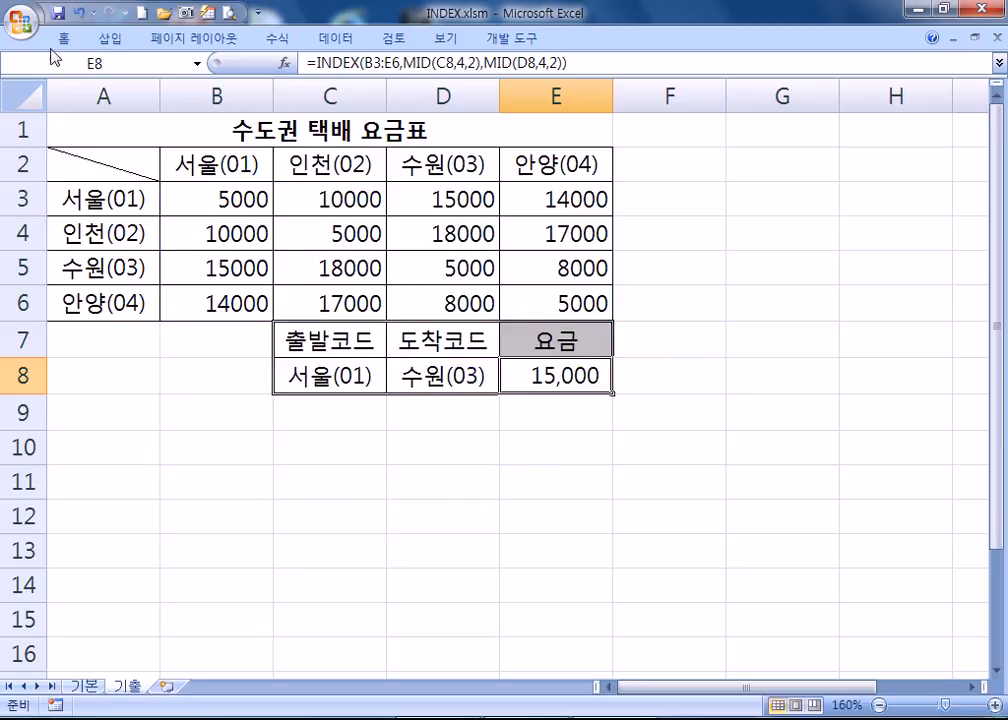
# Open the workbook MATCH.xlsm from the 06 부록 folder and select the first 상대위치 cell, C3
pyautogui.click(22, 20)
pyautogui.click(80, 116)
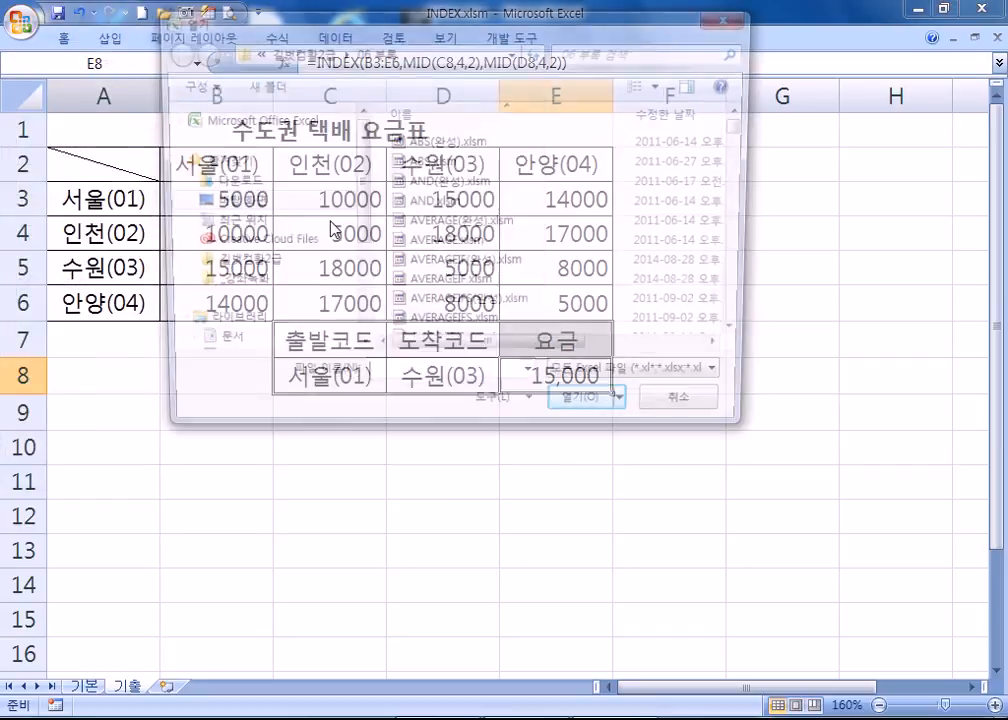
pyautogui.click(449, 328)
pyautogui.press('m')
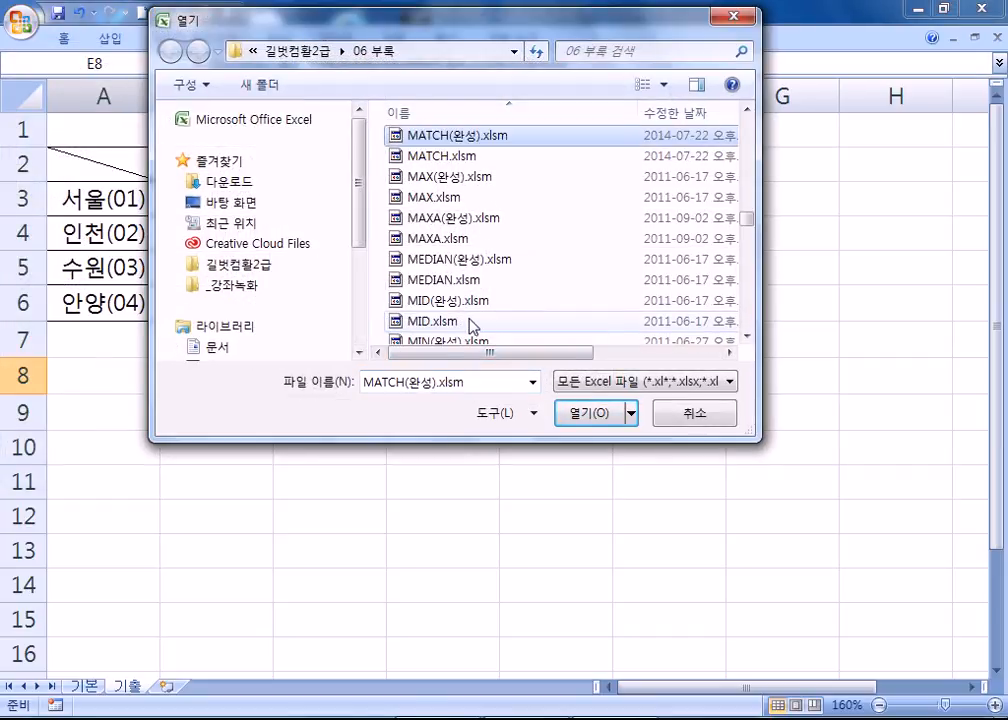
pyautogui.click(452, 157)
pyautogui.doubleClick(455, 158)
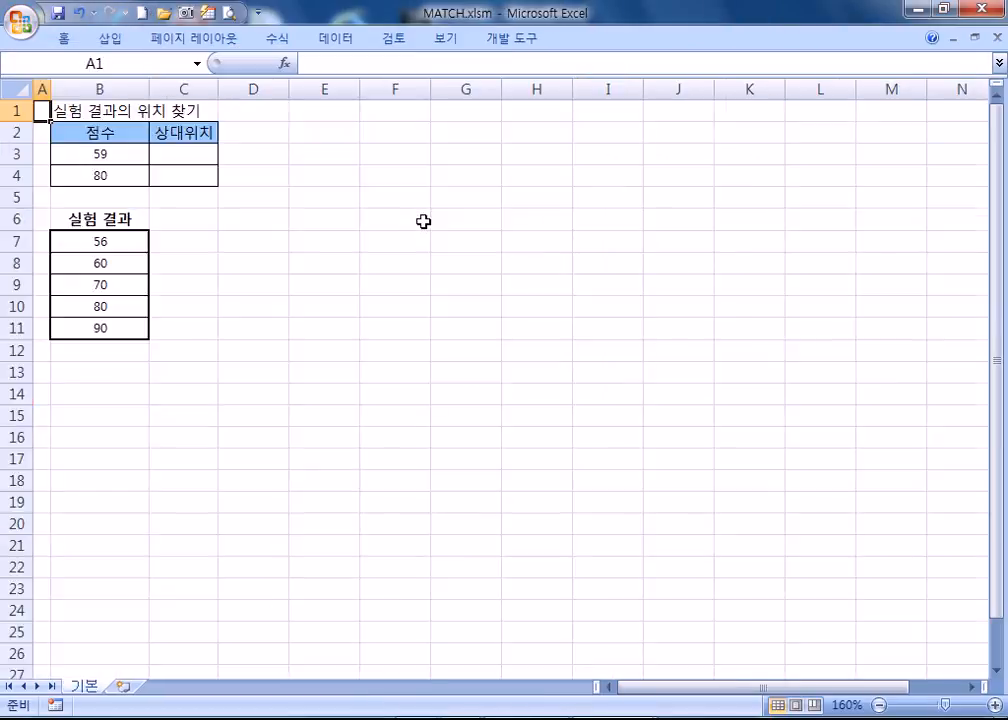
pyautogui.scroll(4, 56, 180)
pyautogui.click(290, 200)
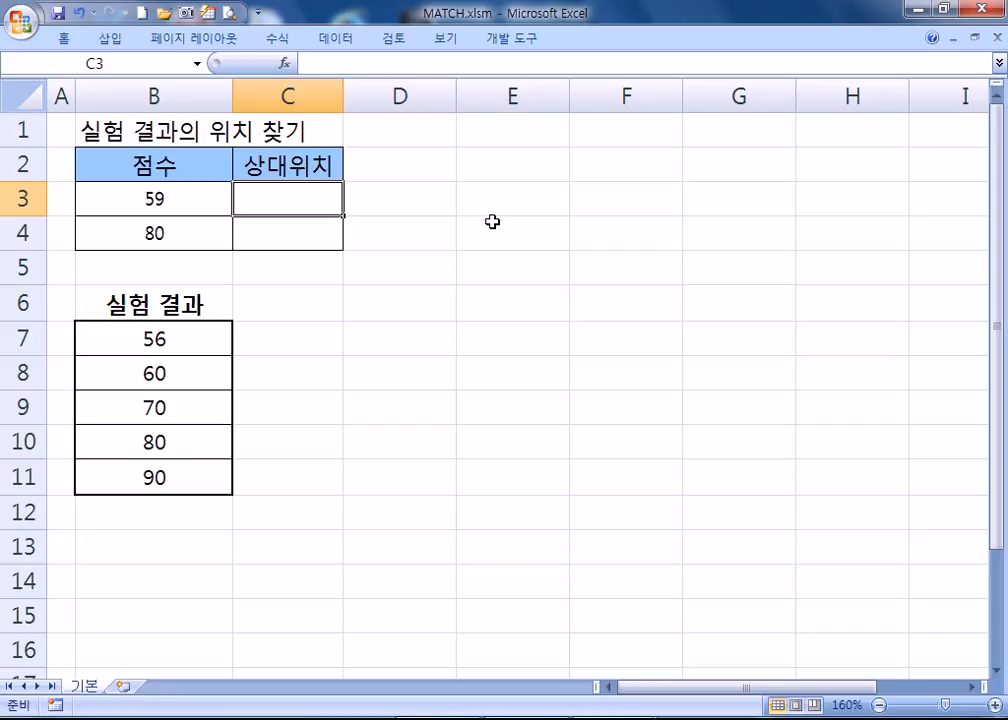
# Launch Notepad (메모장) and write the syntax line =MATCH(값, 범위, 옵션) in a new note
pyautogui.press('super')
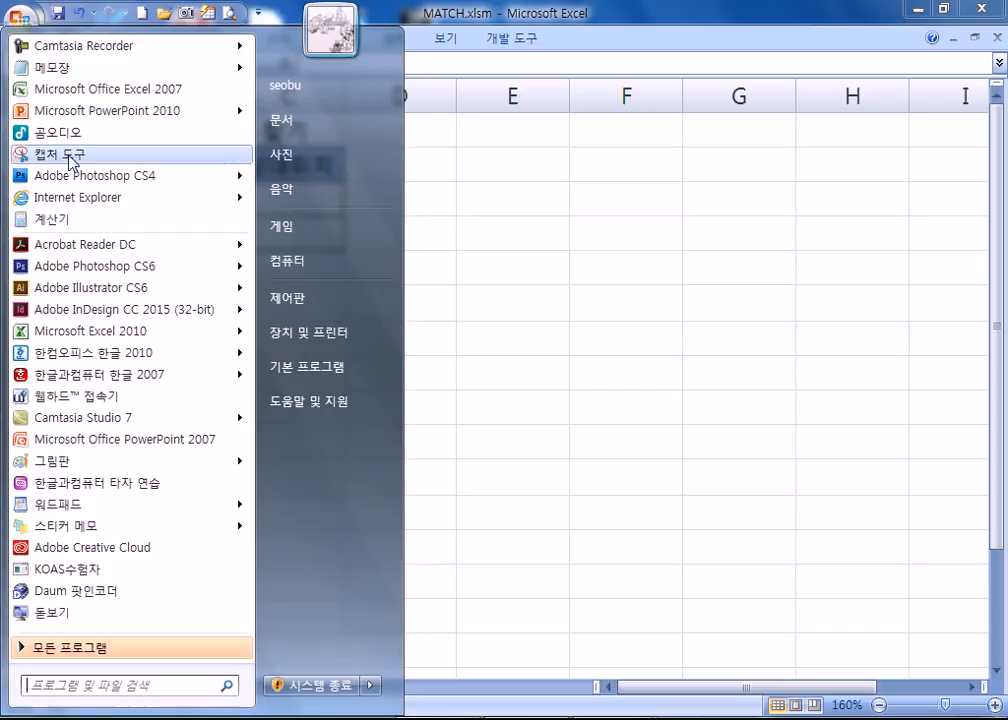
pyautogui.click(60, 68)
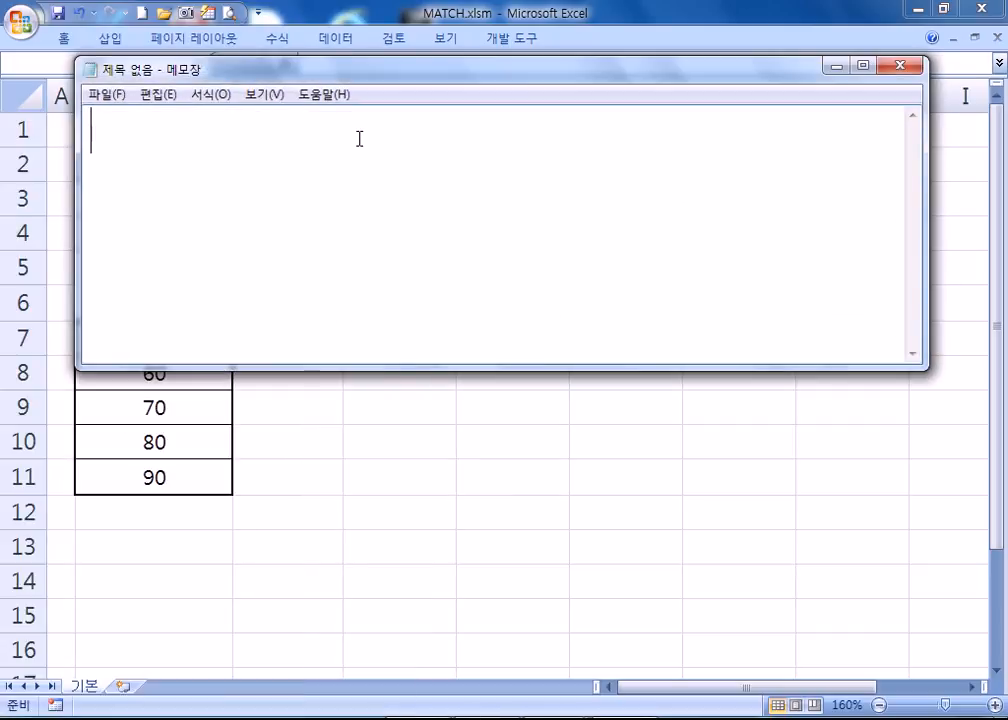
pyautogui.write('=MATCH')
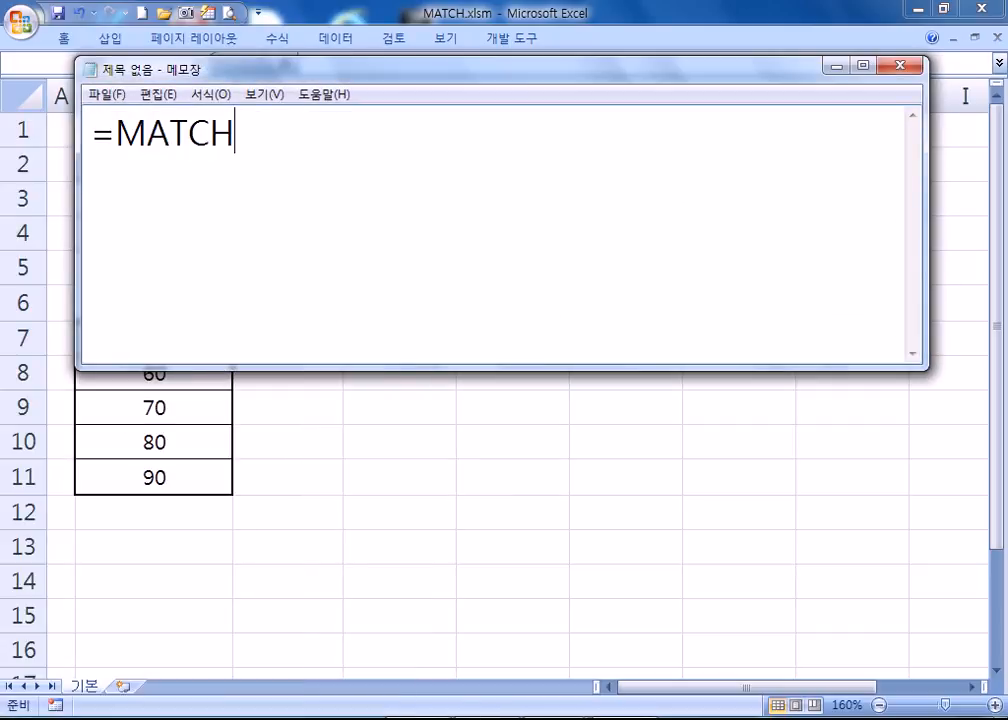
pyautogui.write('(가값, 범우')
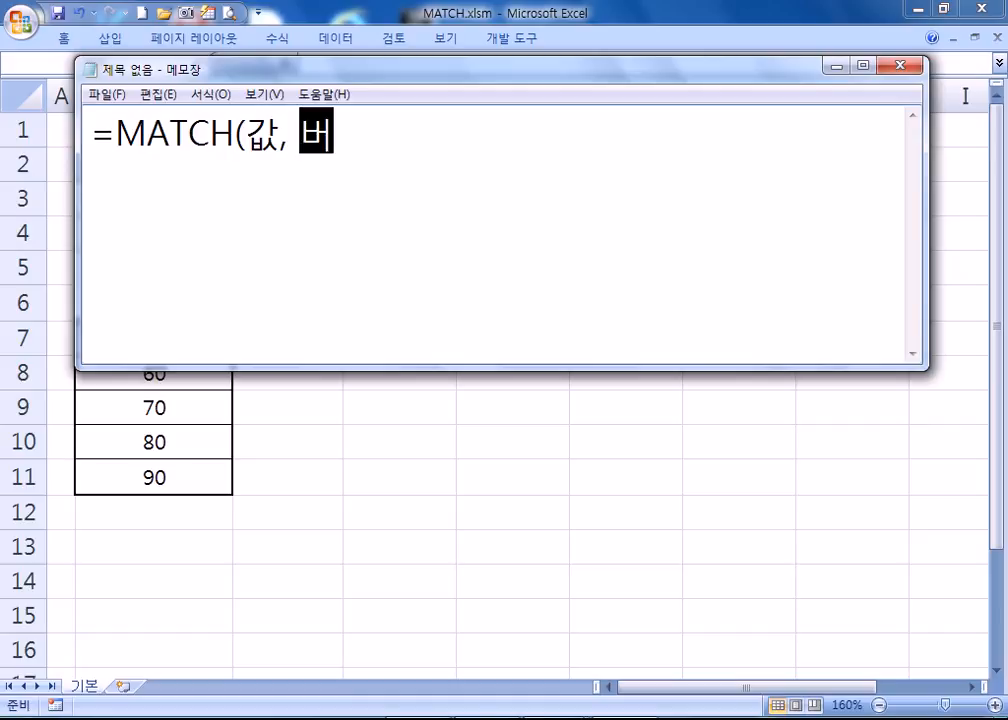
pyautogui.write('위, 옵션')
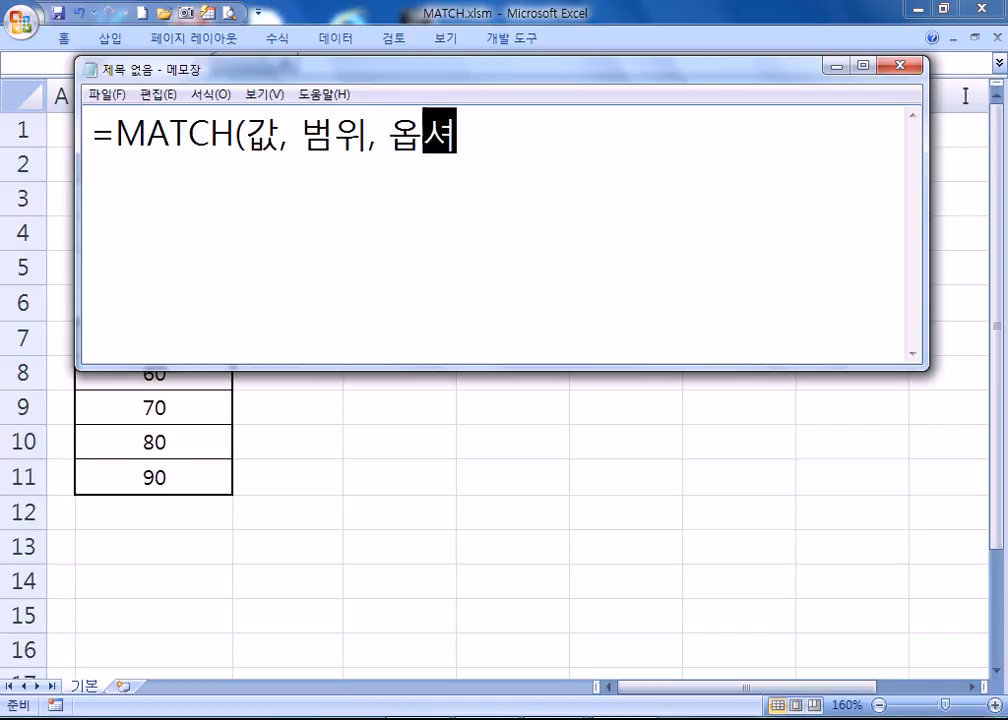
pyautogui.write(')')
pyautogui.press('Return')
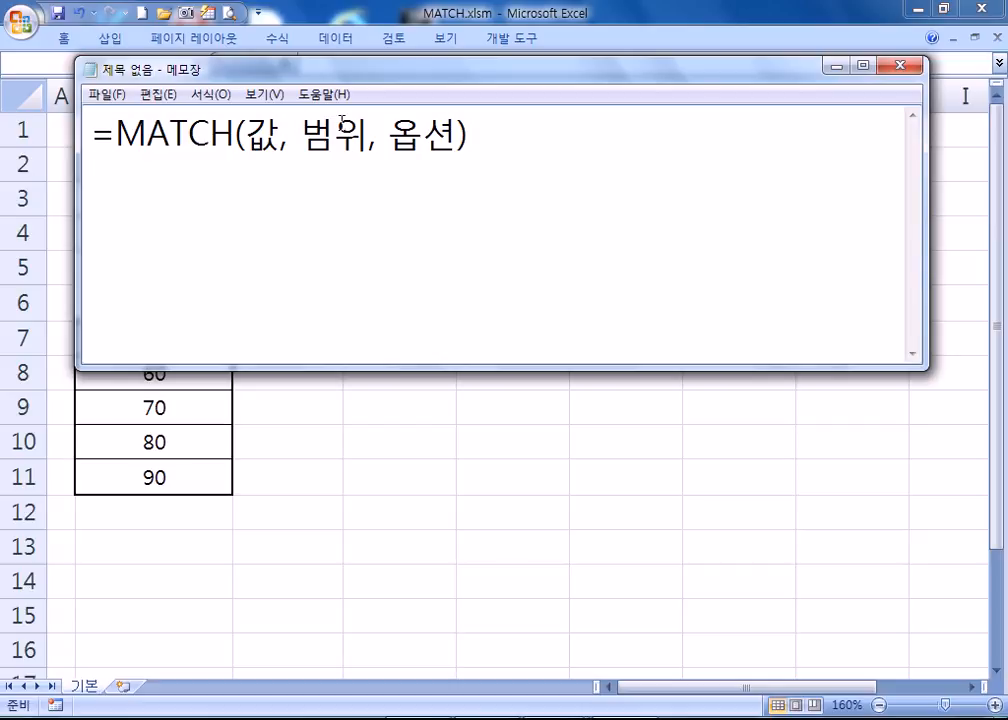
# Shift the Notepad window off the score tables and add the line "옵션 = 0 :" below the MATCH syntax
pyautogui.moveTo(225, 68); pyautogui.dragTo(451, 99)
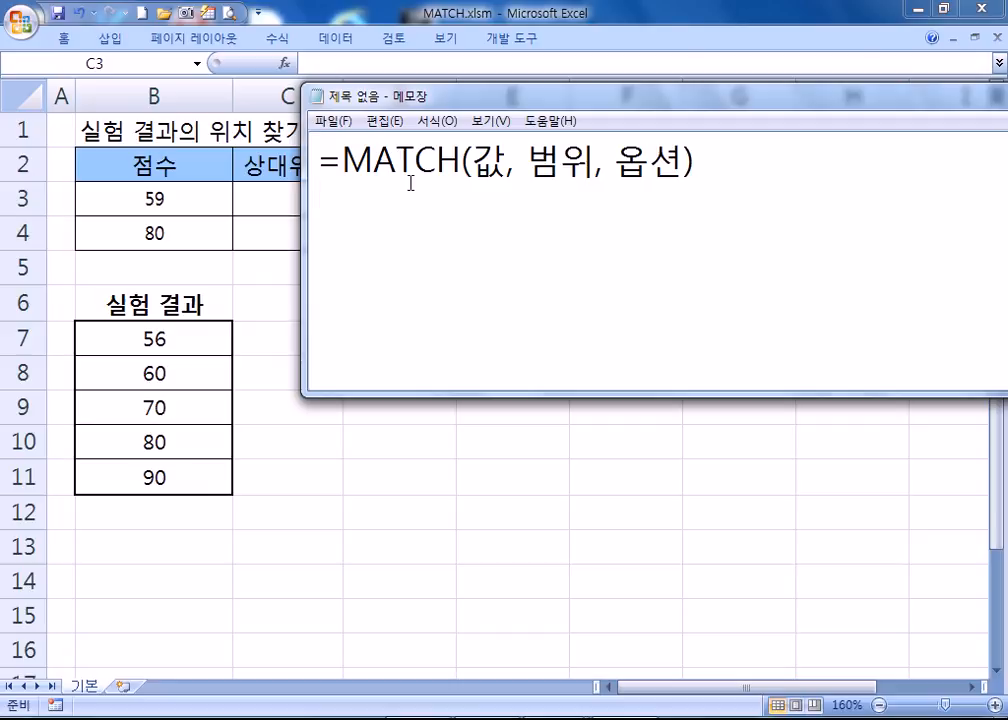
pyautogui.write('옵션 = 1')
pyautogui.press('BackSpace')
pyautogui.write('-')
pyautogui.press('BackSpace')
pyautogui.write('0 :')
pyautogui.press('Return')
# Duplicate the "옵션 = 0 :" line so the note holds three option lines
pyautogui.press('Up')
pyautogui.press('End')
pyautogui.press('Home')
pyautogui.hotkey('shift', 'Down')
pyautogui.hotkey('ctrl', 'c')
pyautogui.press('Right')
pyautogui.hotkey('ctrl', 'v')
pyautogui.hotkey('ctrl', 'v')
# Change the option number to 1 in the second option line and to -1 in the third
pyautogui.press('Up')
pyautogui.press('Up')
pyautogui.press('Right')
pyautogui.press('Right')
pyautogui.press('Right')
pyautogui.press('Right')
pyautogui.press('Right')
pyautogui.press('Delete')
pyautogui.write('1')
pyautogui.press('Down')
pyautogui.press('Left')
pyautogui.write('-')
pyautogui.press('Delete')
pyautogui.write('1')
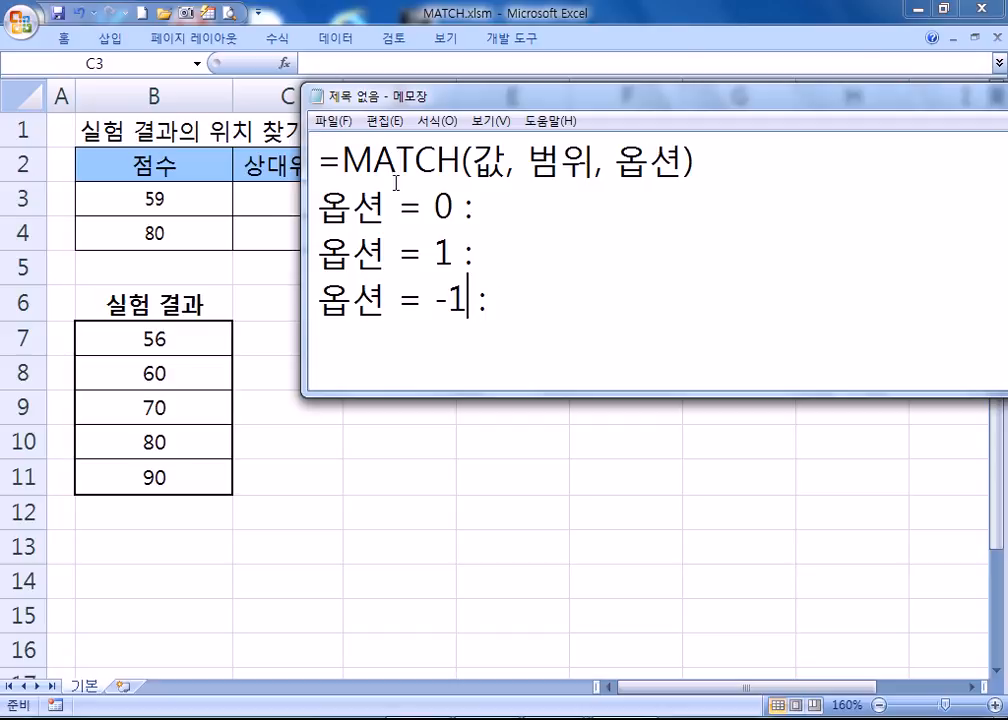
# Describe option 0 in the note as "정확하게 일치하는 경우"
pyautogui.click(607, 214)
pyautogui.write('정확하게 일치')
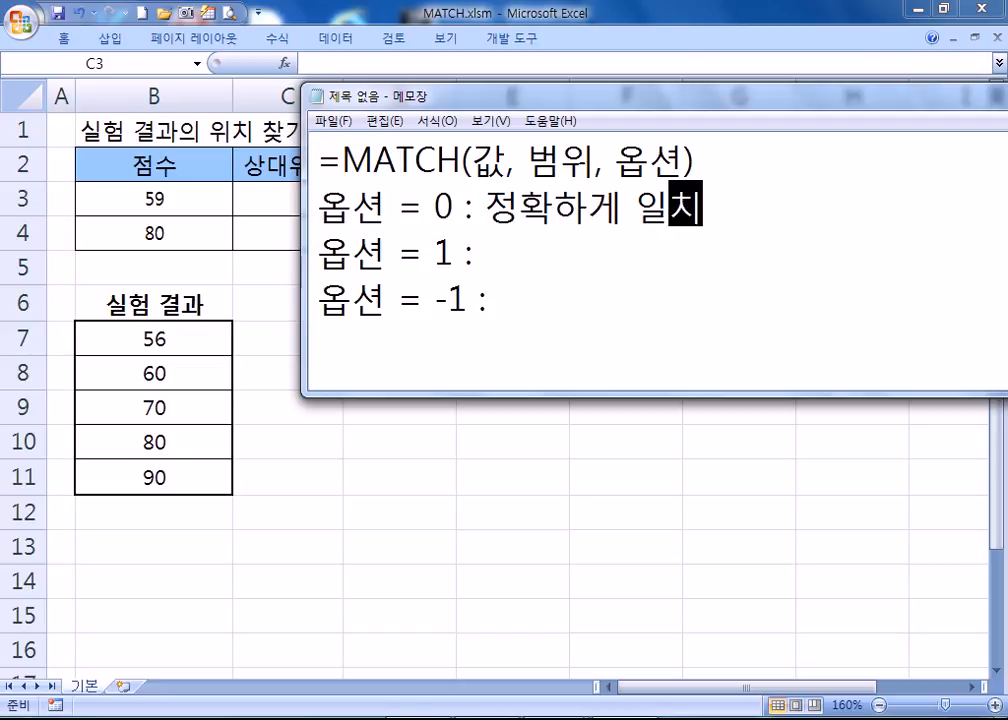
pyautogui.write('하는 겨우')
pyautogui.press('BackSpace')
pyautogui.press('BackSpace')
pyautogui.write('경우')
# Describe option 1 in the note as "작거나 같은 값, 반드시 오름차순"
pyautogui.press('Down')
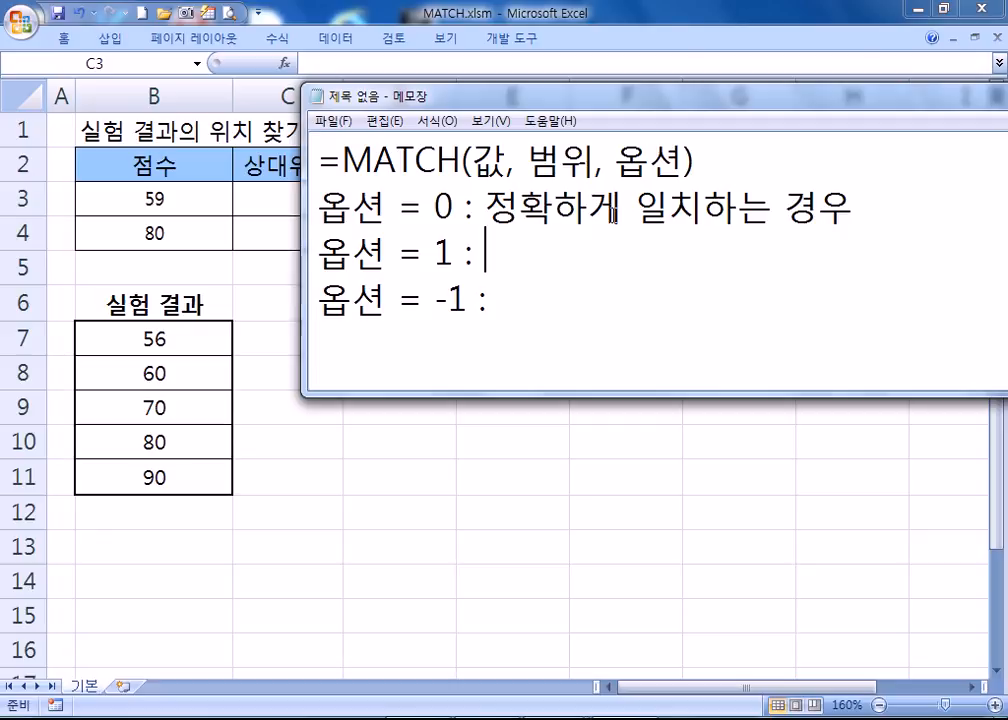
pyautogui.write('작거나 같은 값, ')
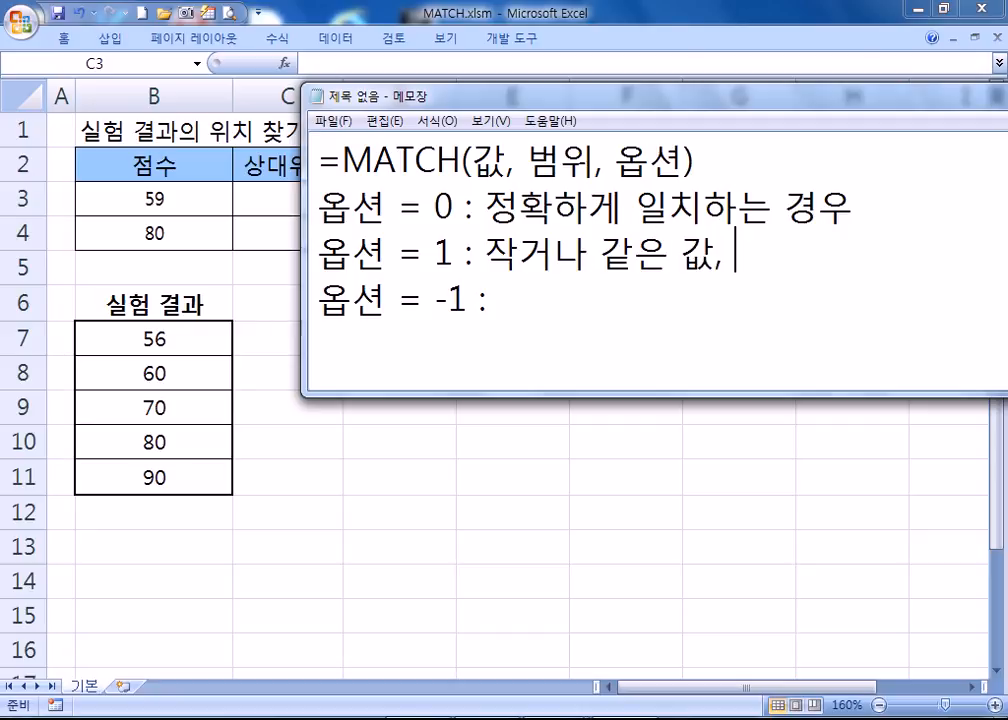
pyautogui.write('반드시 ')
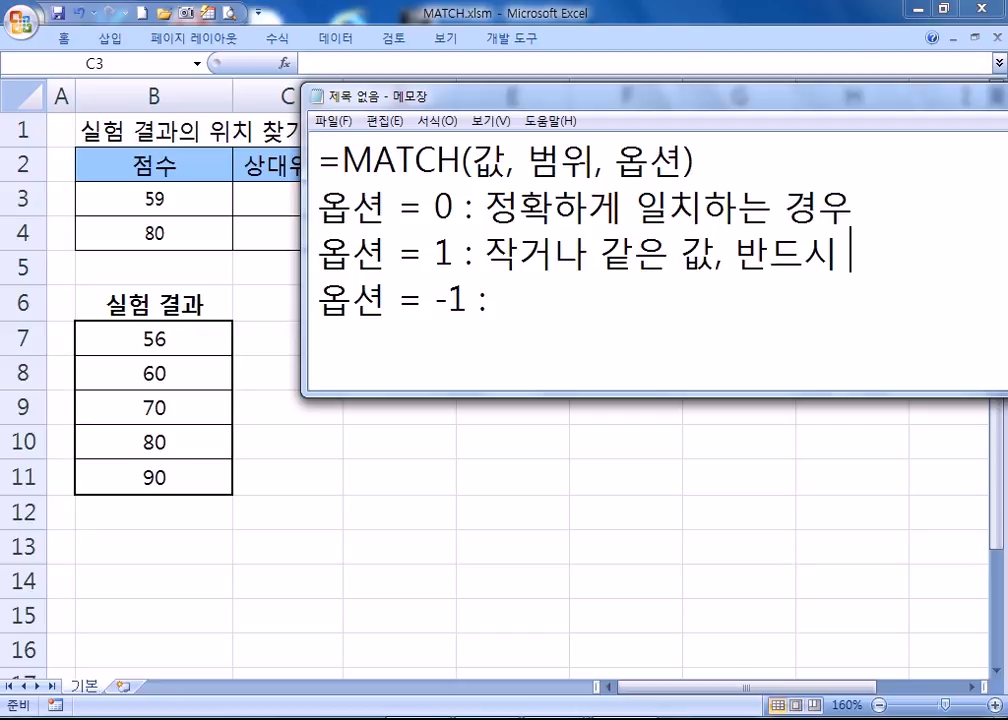
pyautogui.write('오름차순')
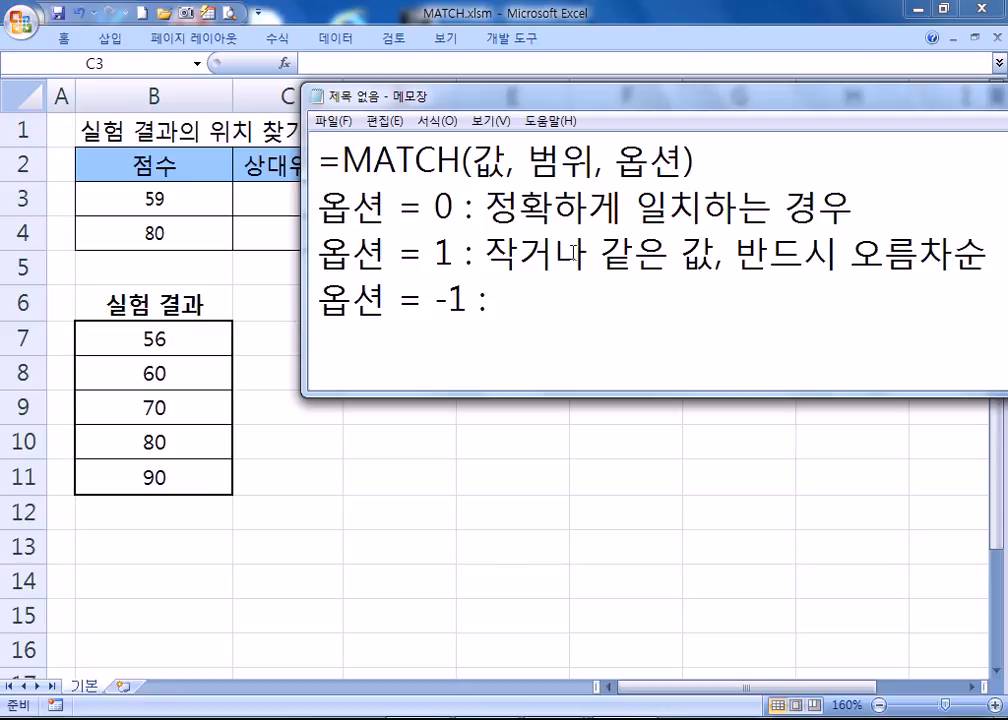
# Compare option values 0, 1 and -1 in the note with the sort order of the 실험 결과 scores
pyautogui.moveTo(398, 105); pyautogui.dragTo(338, 93)
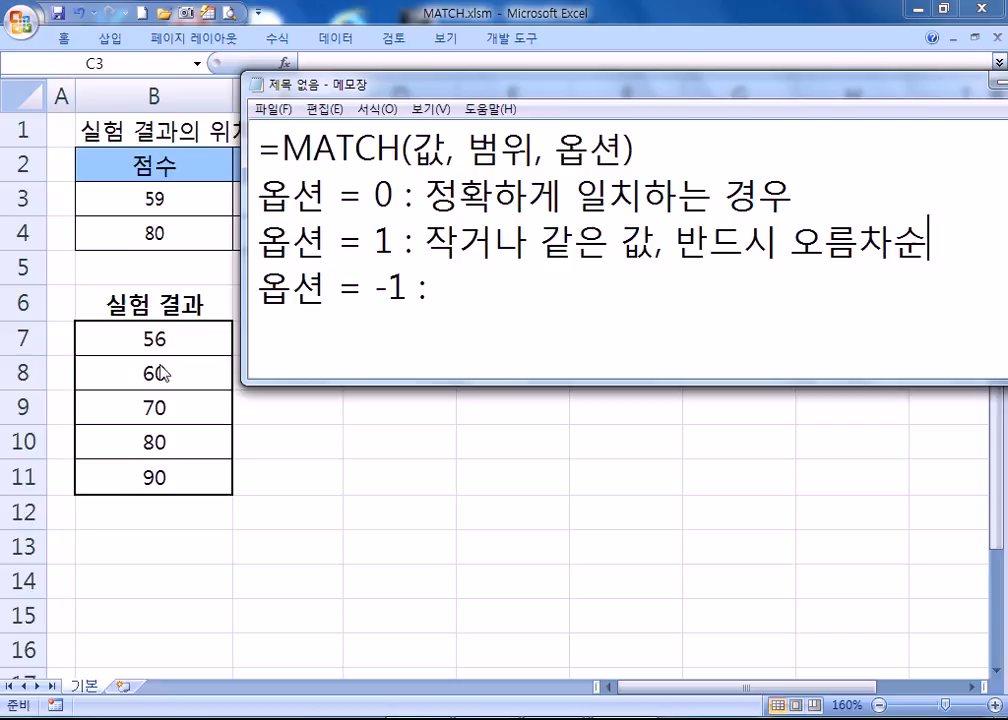
pyautogui.moveTo(376, 197); pyautogui.dragTo(395, 197)
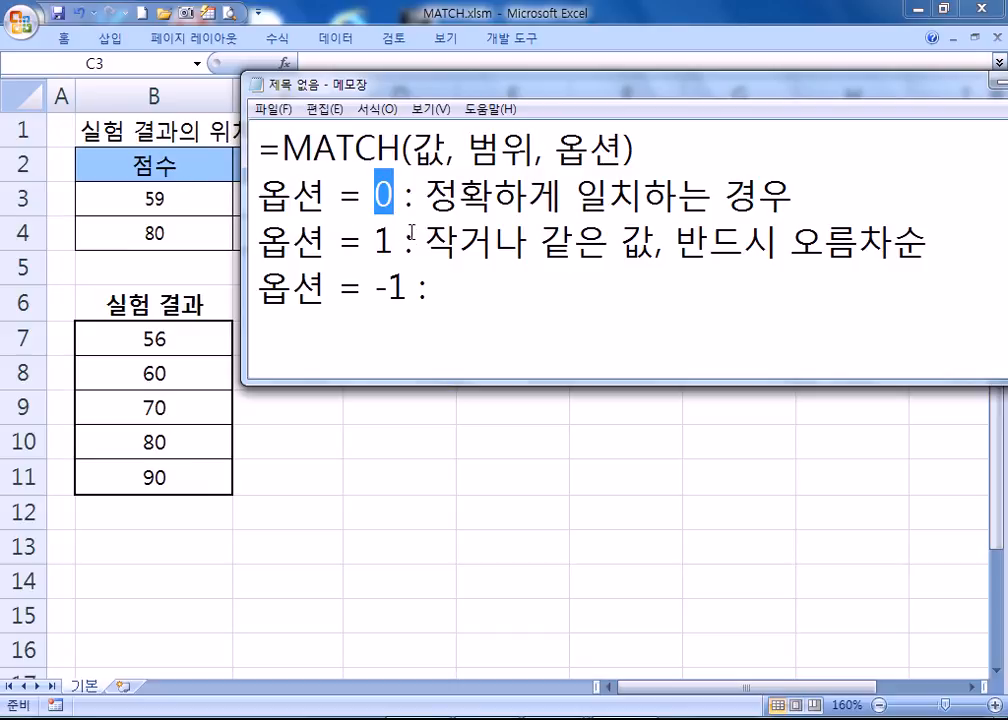
pyautogui.moveTo(376, 241); pyautogui.dragTo(393, 241)
pyautogui.moveTo(374, 289); pyautogui.dragTo(405, 290)
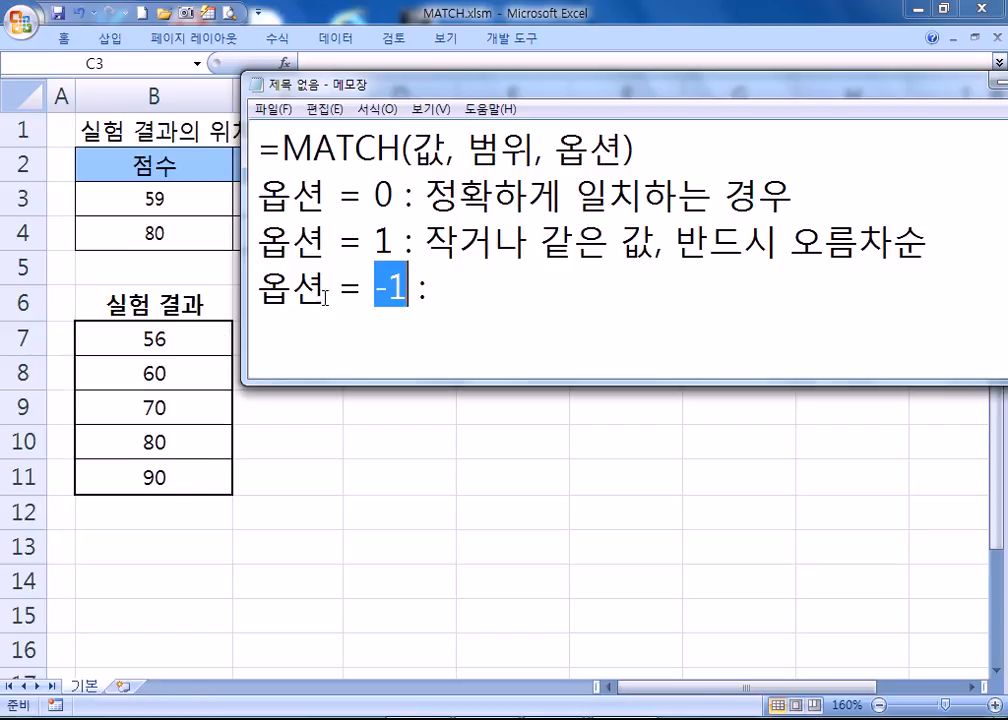
pyautogui.moveTo(375, 242); pyautogui.dragTo(393, 242)
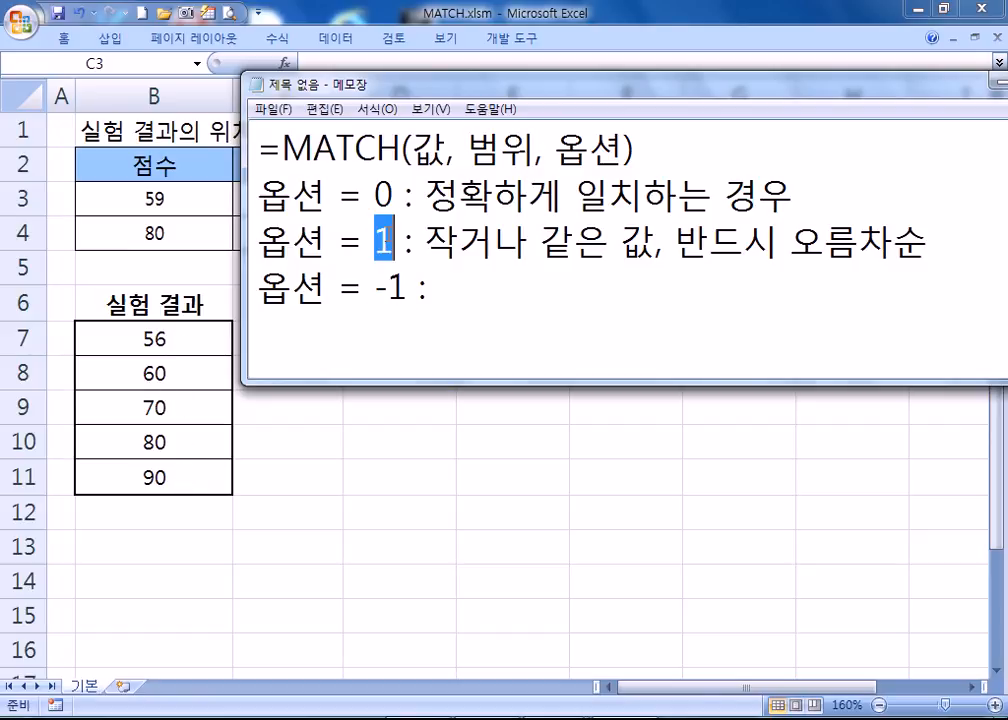
# Describe option -1 in the note as "크거나 같은 값, 반드시 내림차순"
pyautogui.click(516, 290)
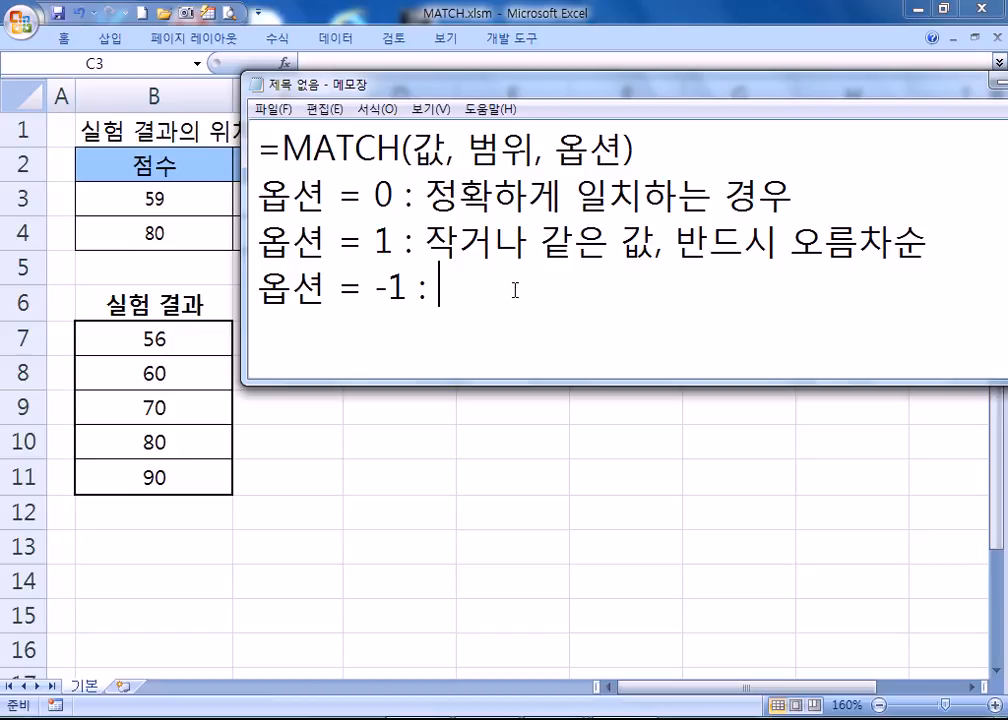
pyautogui.write('크거나 같으ㄴ 값, 반드시 내림차순')
pyautogui.press('Return')
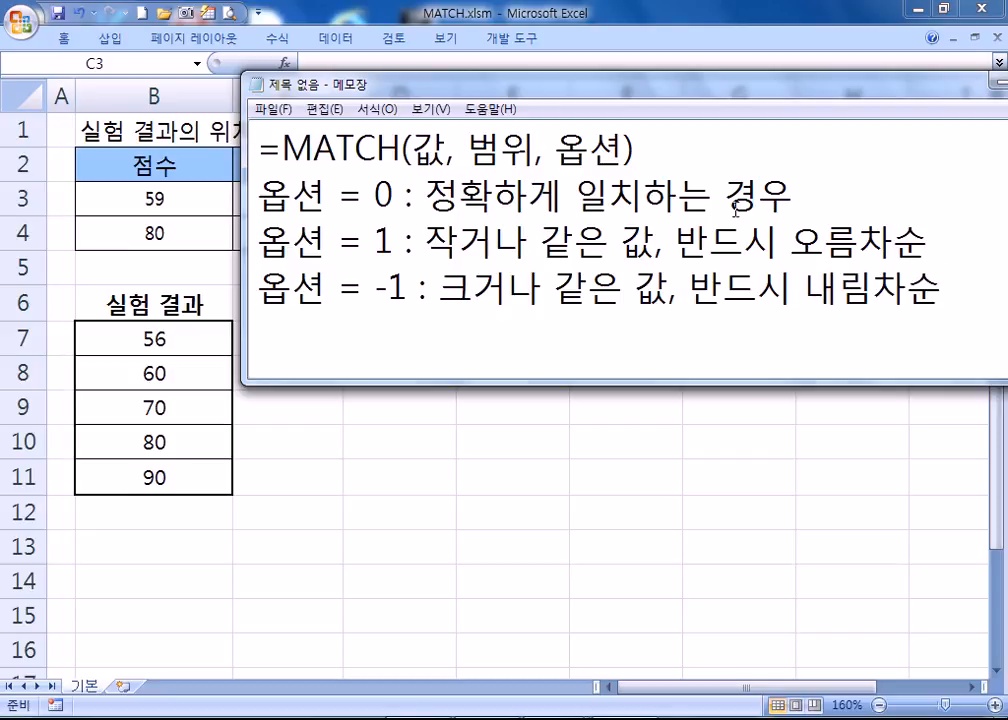
# Review the note's descriptions of options 1 and -1 and the value of option 0
pyautogui.moveTo(426, 243); pyautogui.dragTo(648, 252)
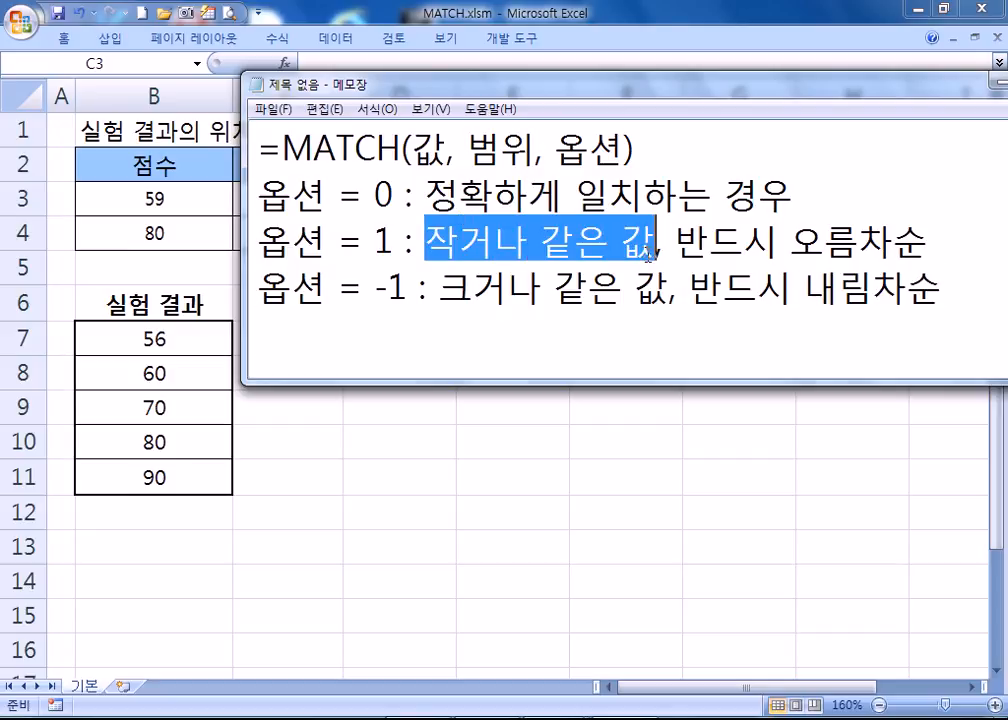
pyautogui.moveTo(438, 290); pyautogui.dragTo(669, 300)
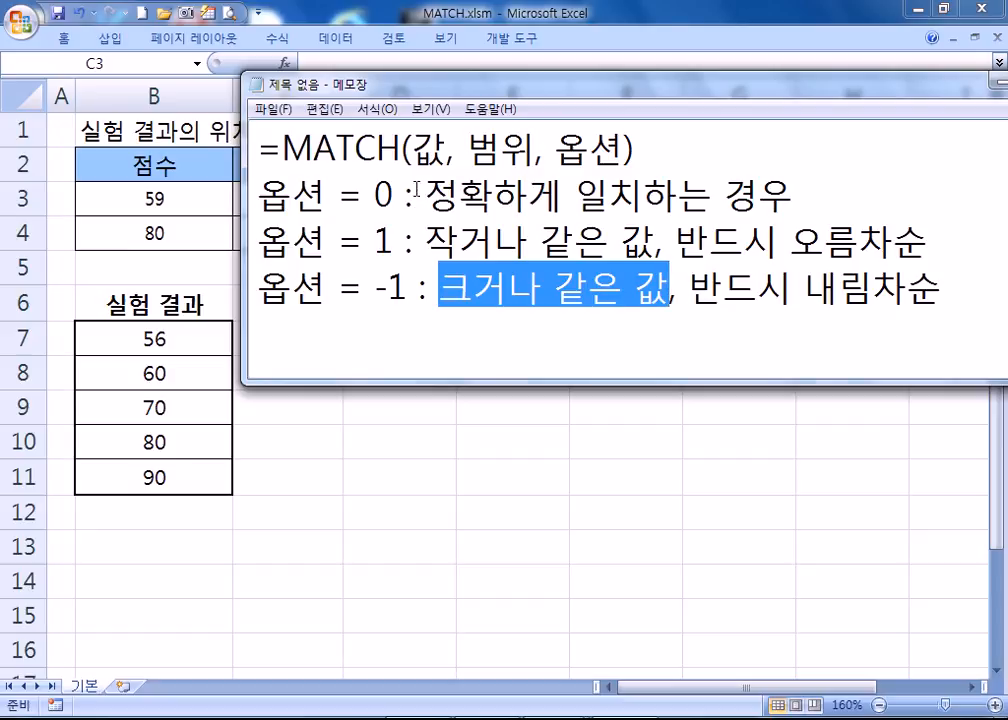
pyautogui.moveTo(375, 199); pyautogui.dragTo(392, 196)
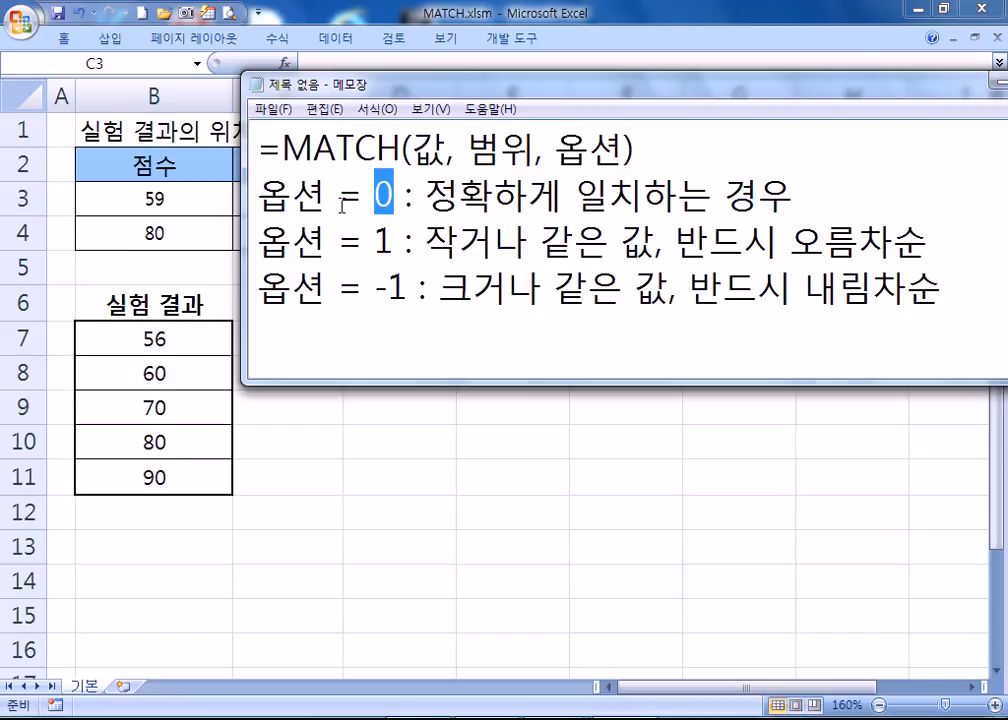
# Switch back to Excel and begin a MATCH formula in C3 with B3 as the lookup value
pyautogui.hotkey('alt', 'Tab')
pyautogui.write('=')
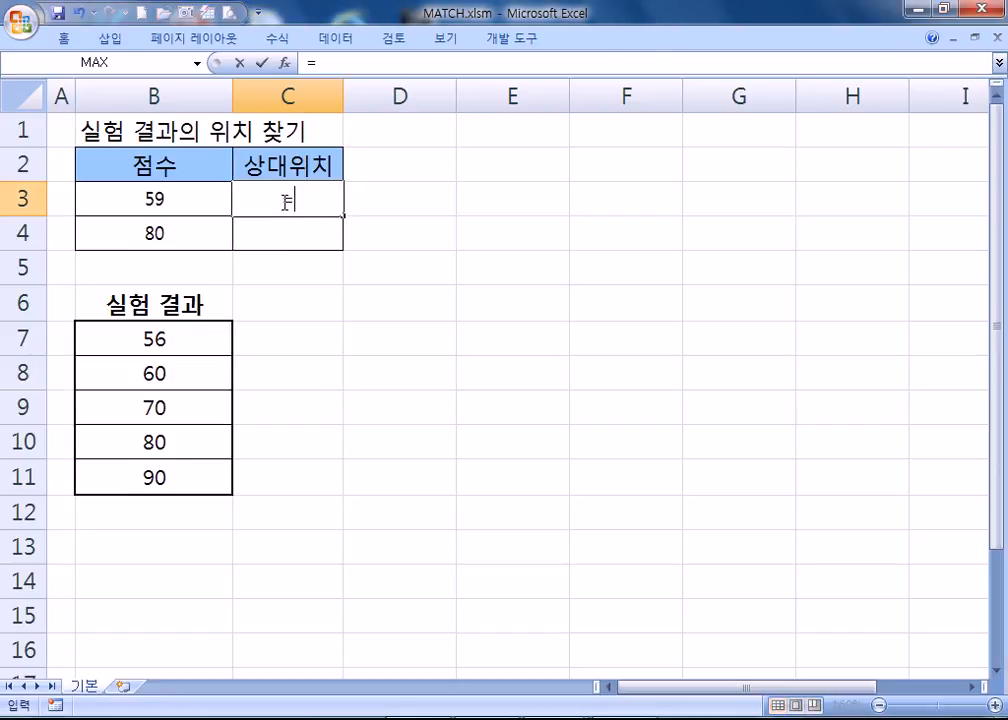
pyautogui.write('MATCH(')
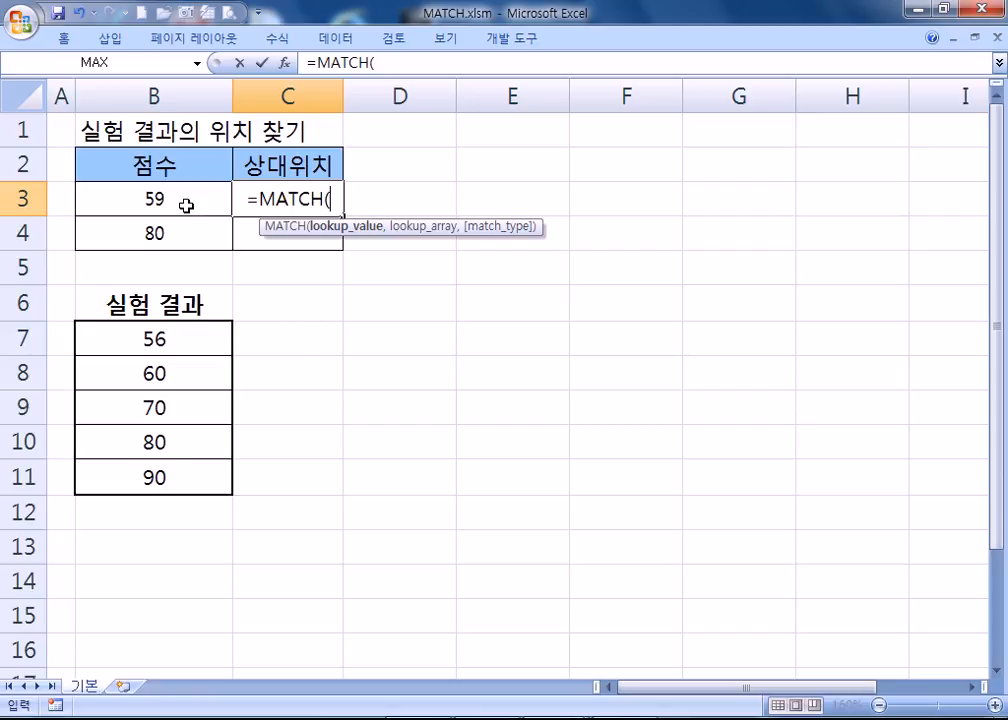
pyautogui.click(181, 203)
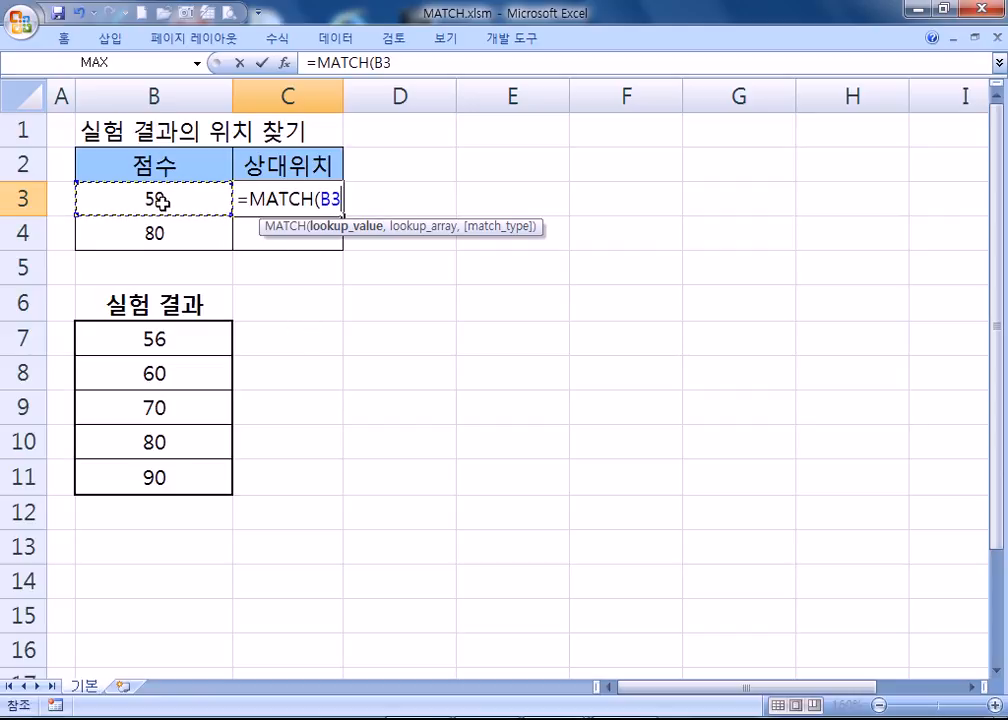
pyautogui.write(',')
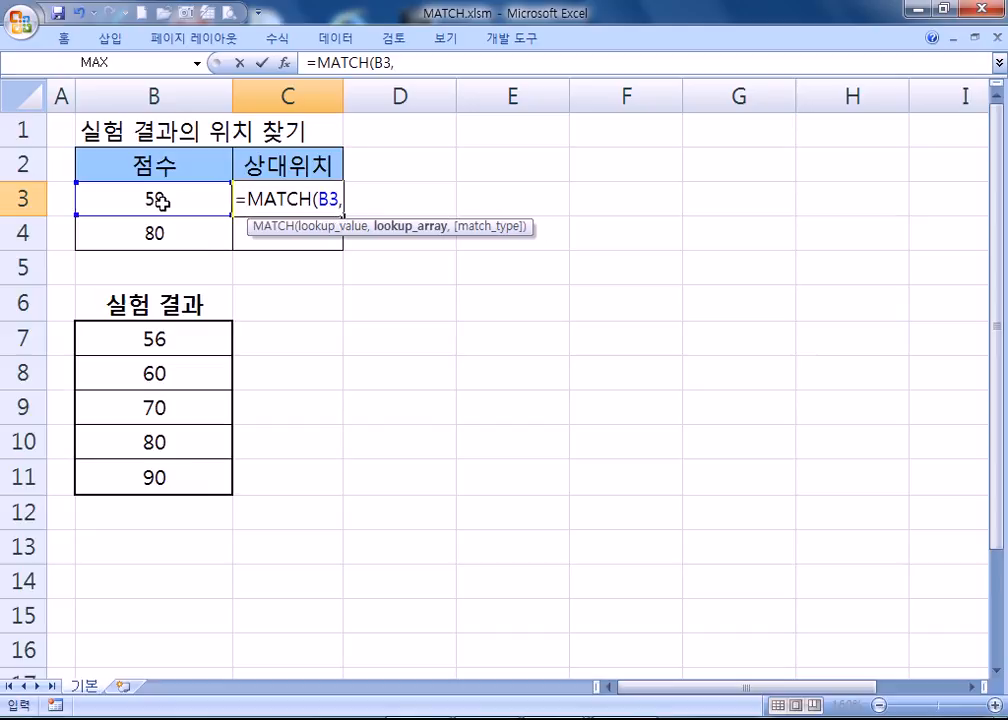
# Complete the C3 formula with absolute range $B$7:$B$11 and match option 1, giving =MATCH(B3,$B$7:$B$11,1)
pyautogui.moveTo(155, 338); pyautogui.dragTo(153, 473)
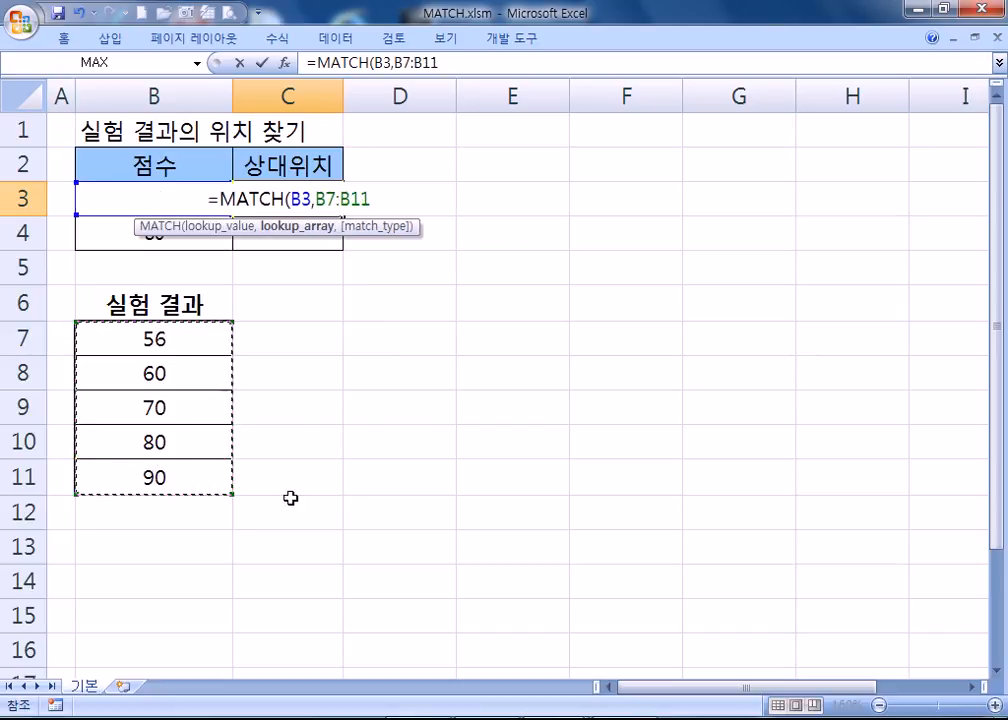
pyautogui.press('F4')
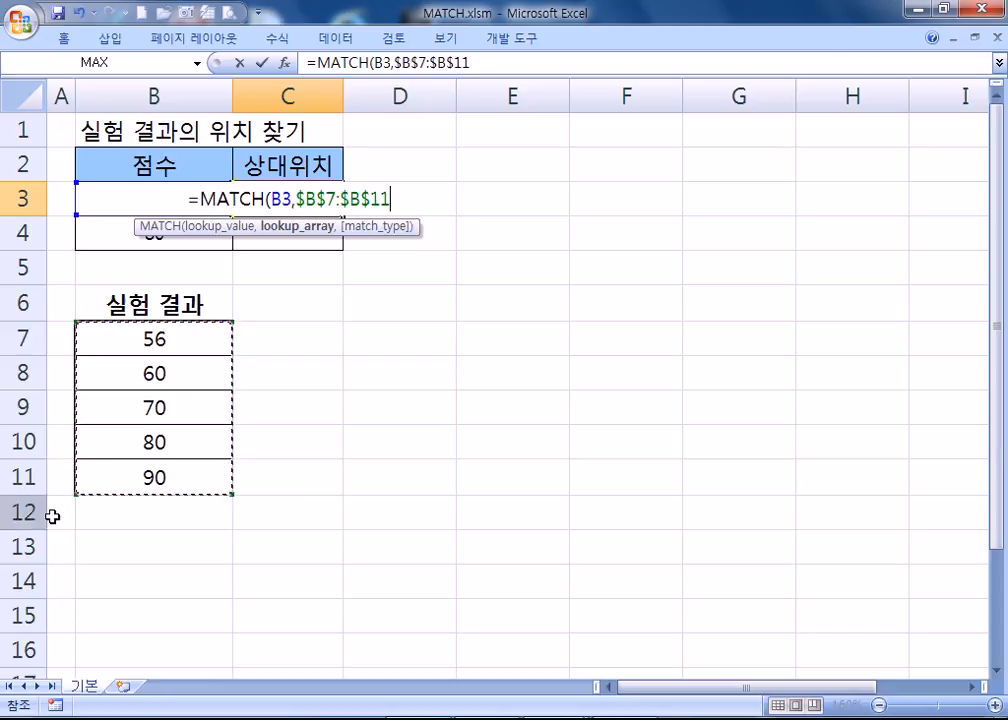
pyautogui.write(',')
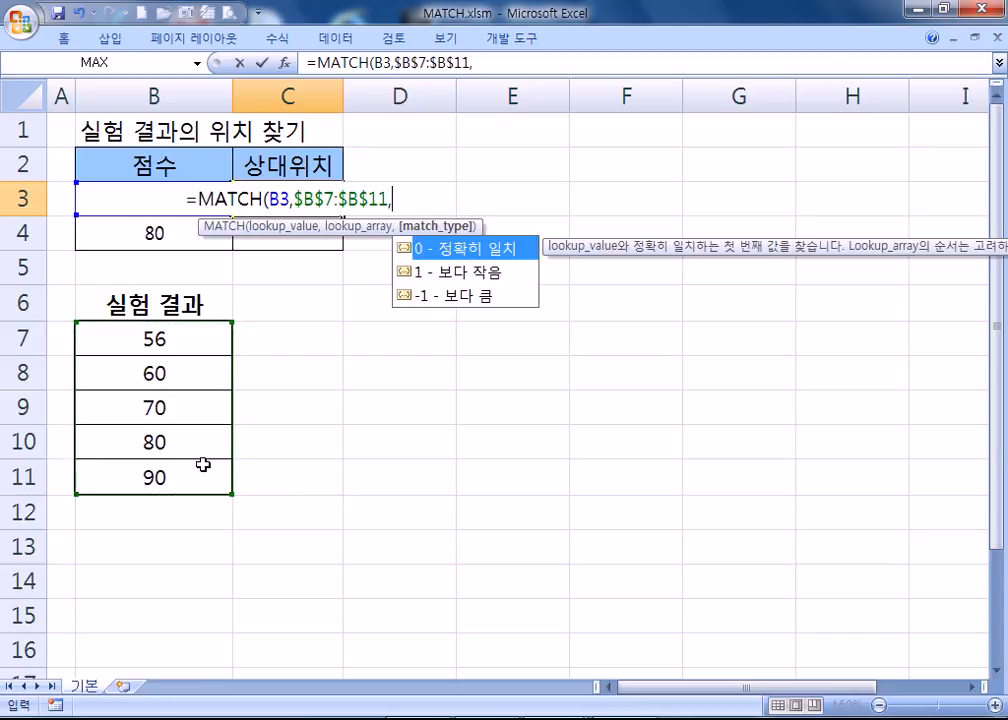
pyautogui.write('1)')
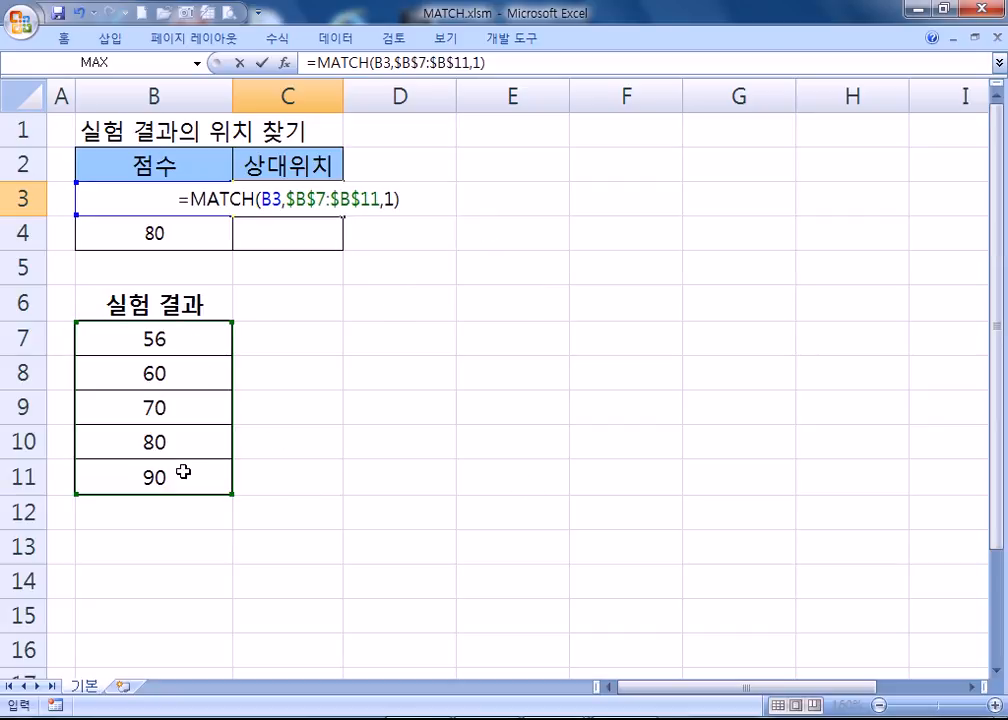
pyautogui.press('Return')
pyautogui.click(287, 201)
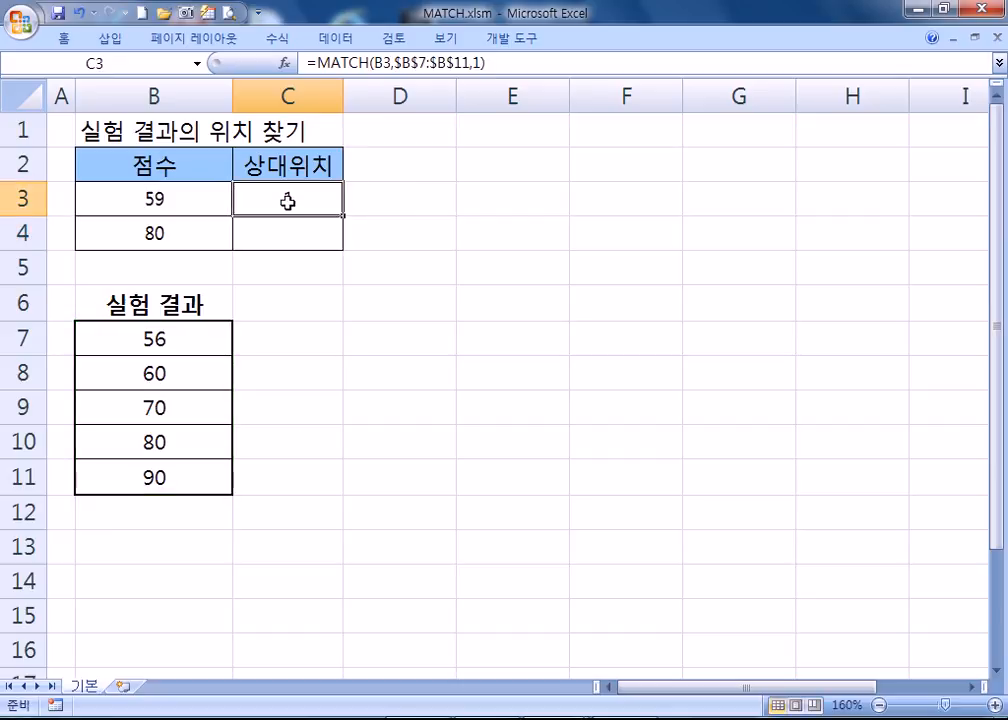
# Check the score in B3 against B7, and copy the MATCH formula from C3 down to C4
pyautogui.click(200, 345)
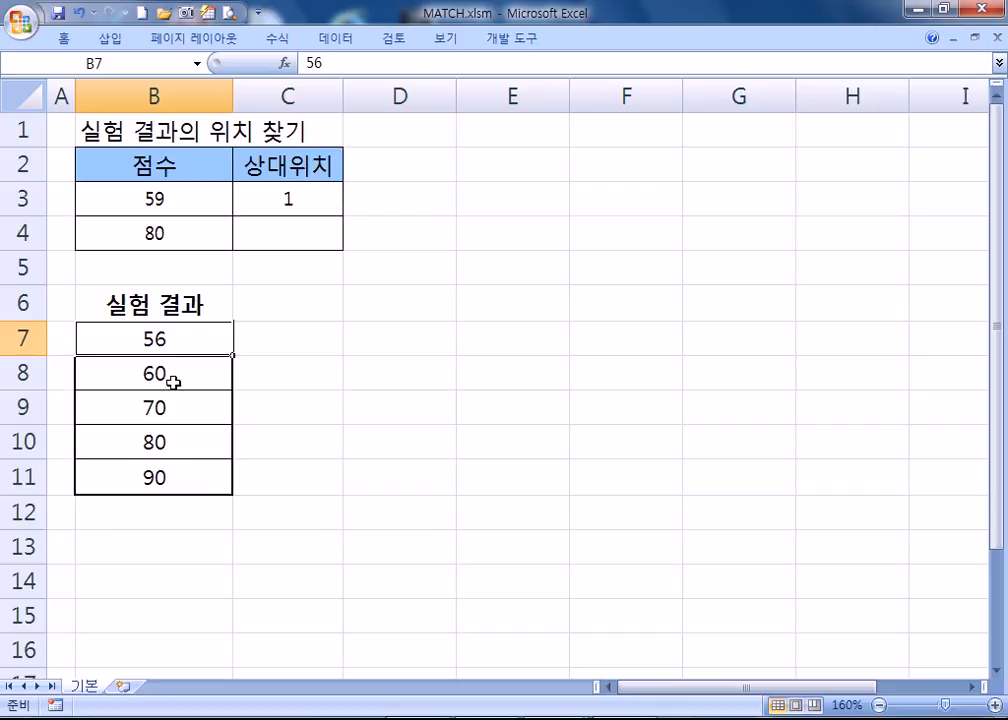
pyautogui.click(160, 200)
pyautogui.click(187, 339)
pyautogui.click(326, 203)
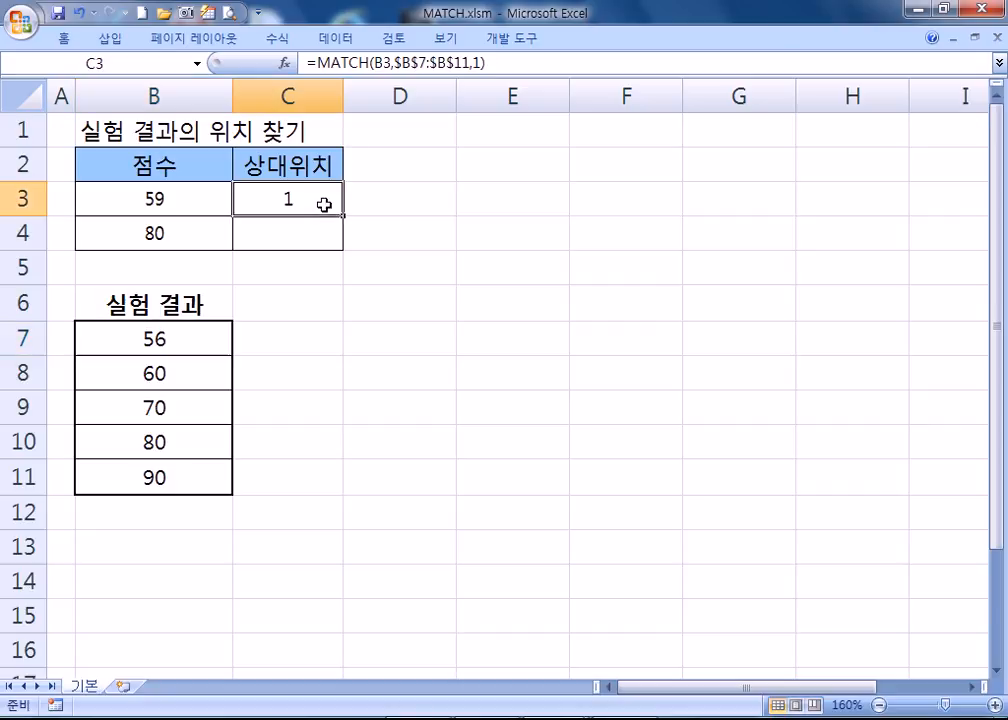
pyautogui.moveTo(342, 216); pyautogui.dragTo(344, 242)
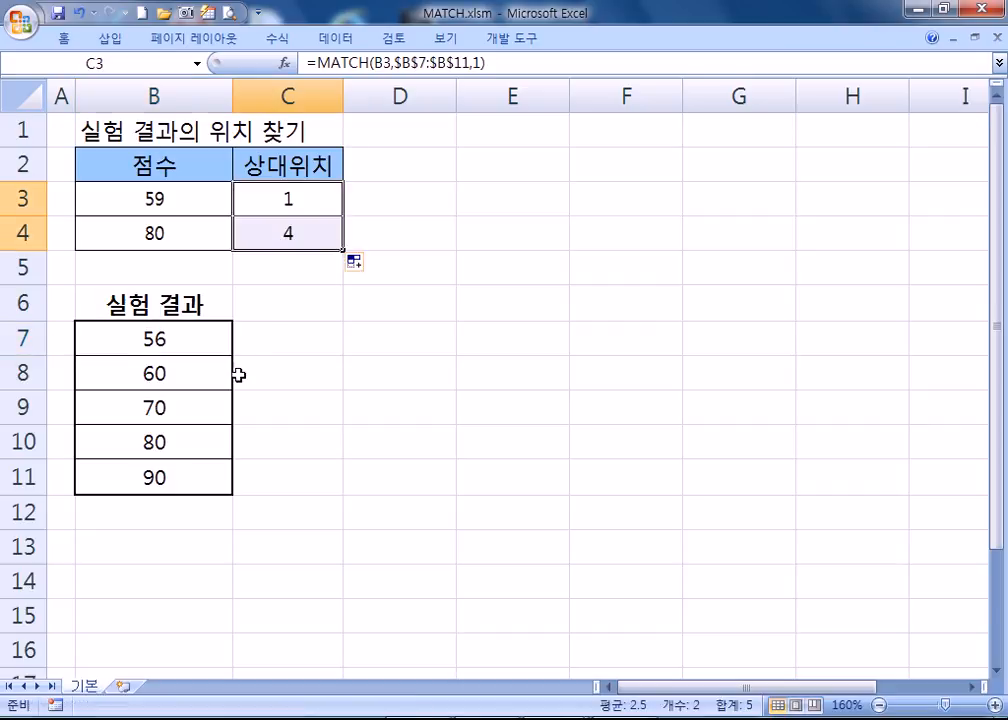
# Compare the copied result with the scores in B7:B11 and the note's option 1 text "작거나 같은 값"
pyautogui.click(187, 336)
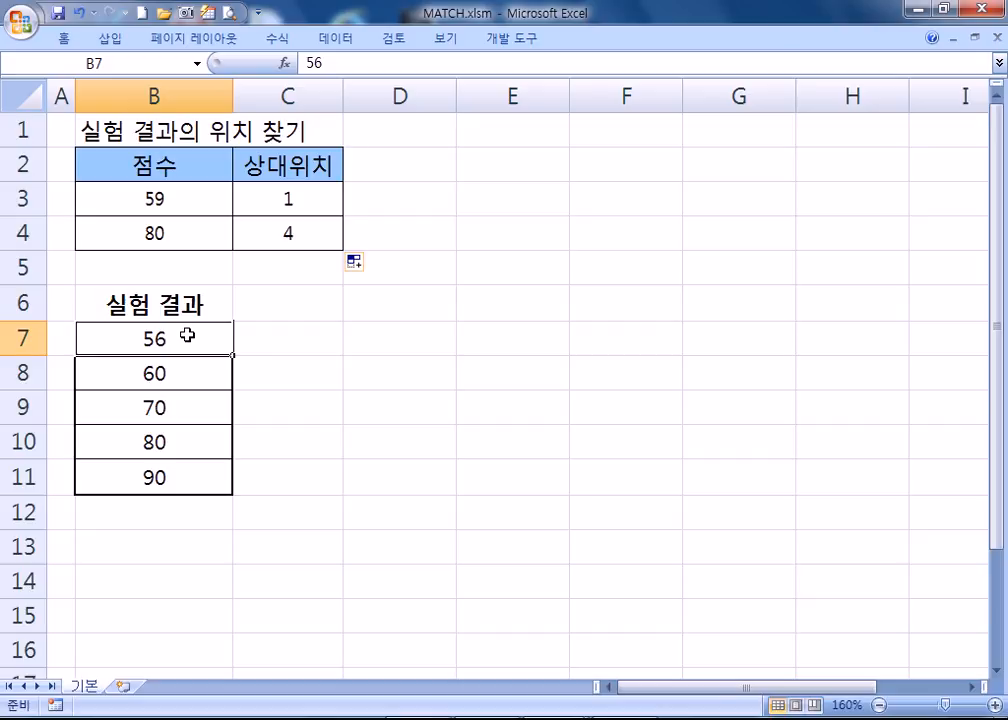
pyautogui.click(180, 416)
pyautogui.click(180, 443)
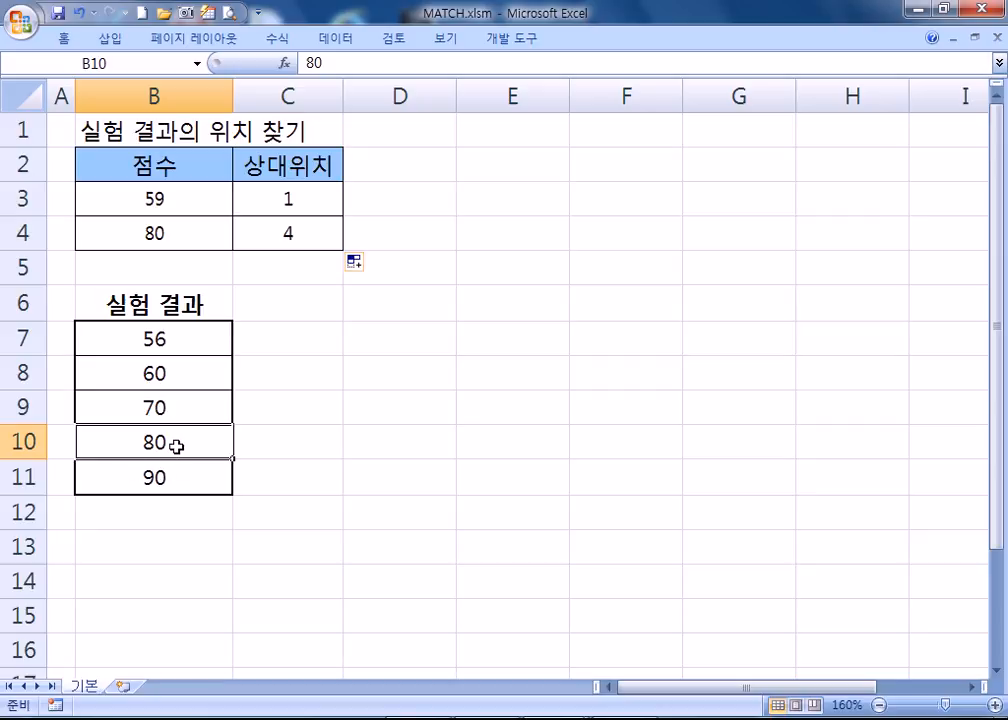
pyautogui.hotkey('alt', 'Tab')
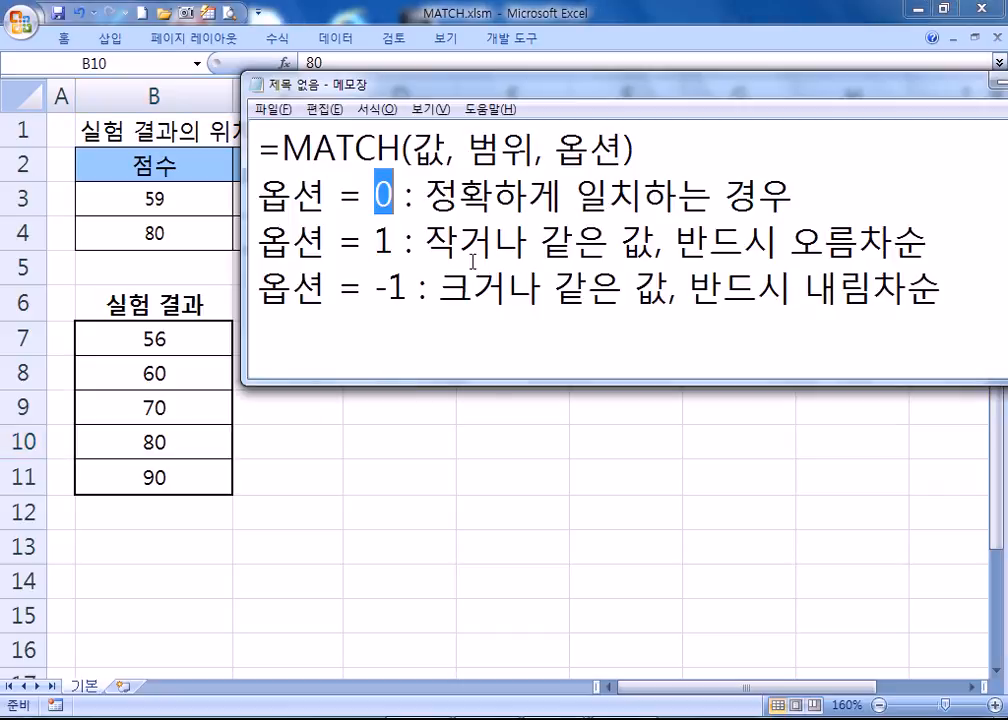
pyautogui.moveTo(434, 245); pyautogui.dragTo(658, 258)
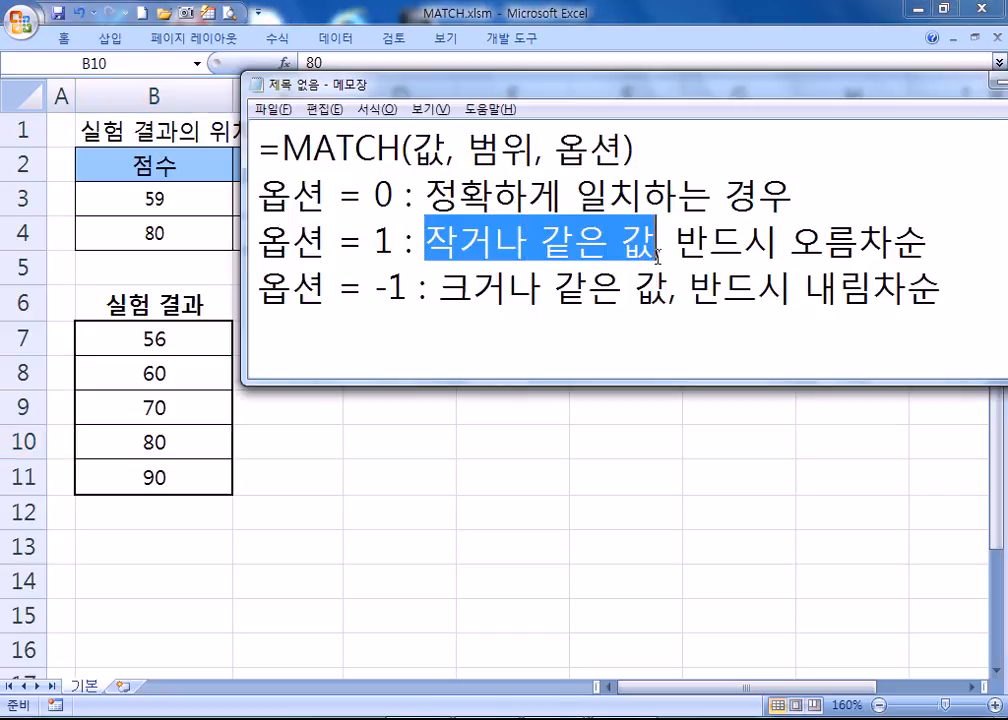
pyautogui.hotkey('alt', 'Tab')
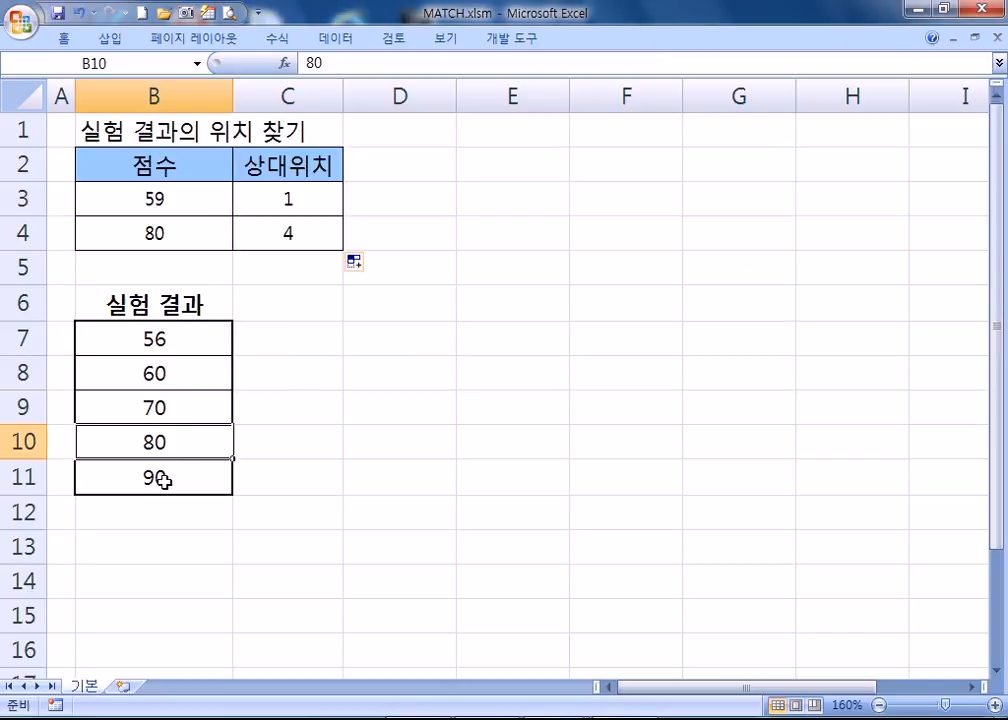
pyautogui.click(162, 478)
pyautogui.click(184, 441)
# Test the C4 formula by changing the score in B4 to 89 and to 90
pyautogui.doubleClick(200, 232)
pyautogui.press('BackSpace')
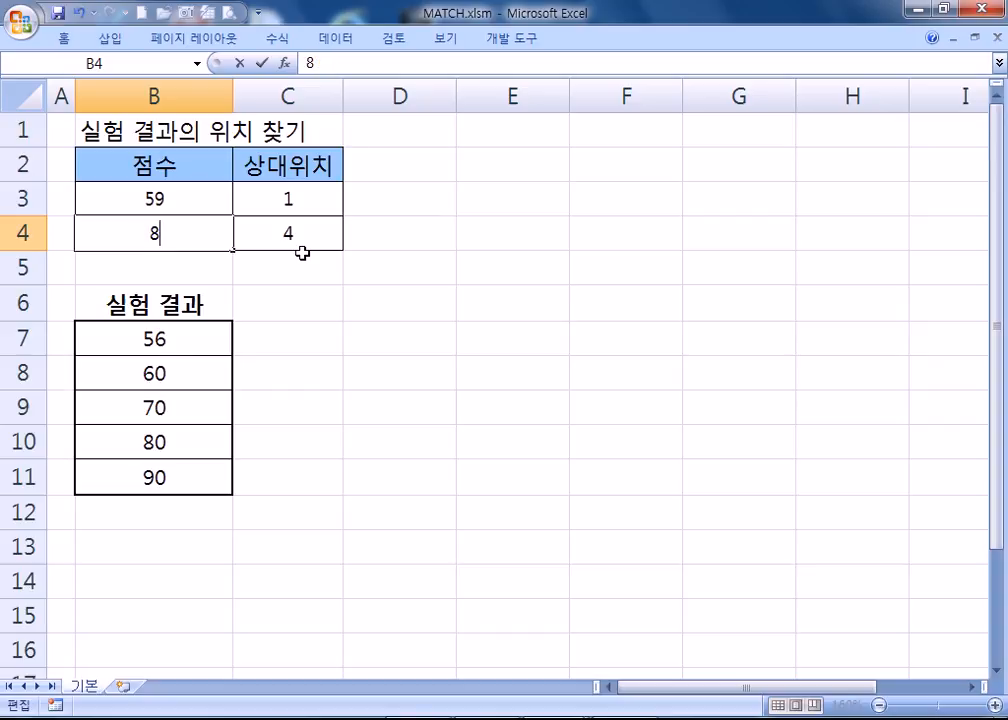
pyautogui.write('9')
pyautogui.press('Return')
pyautogui.press('Up')
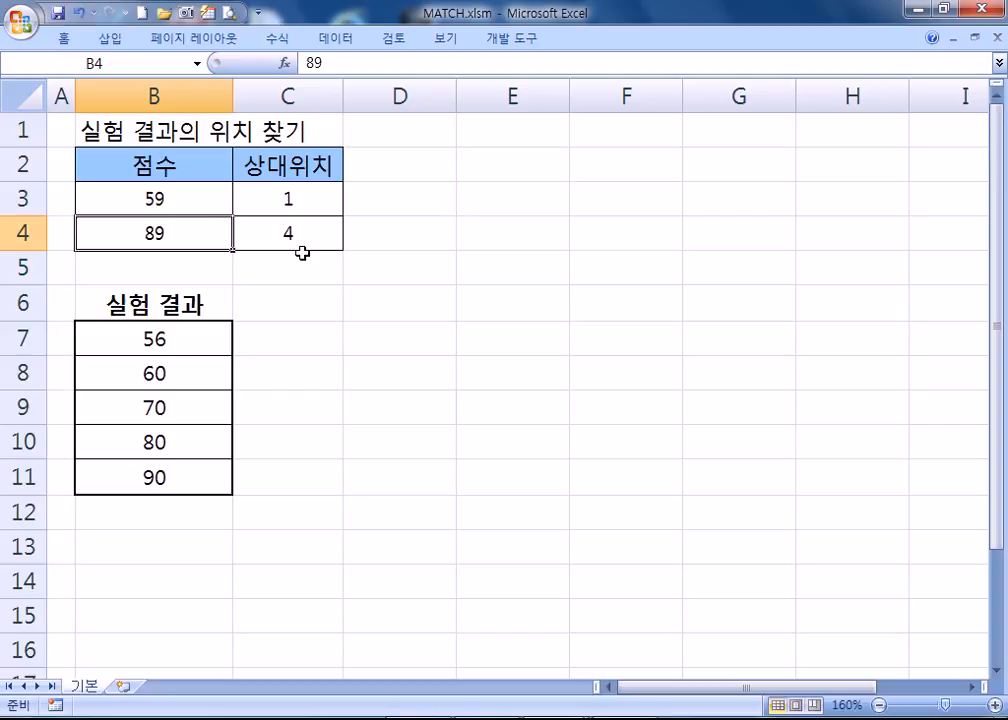
pyautogui.write('90')
pyautogui.press('Return')
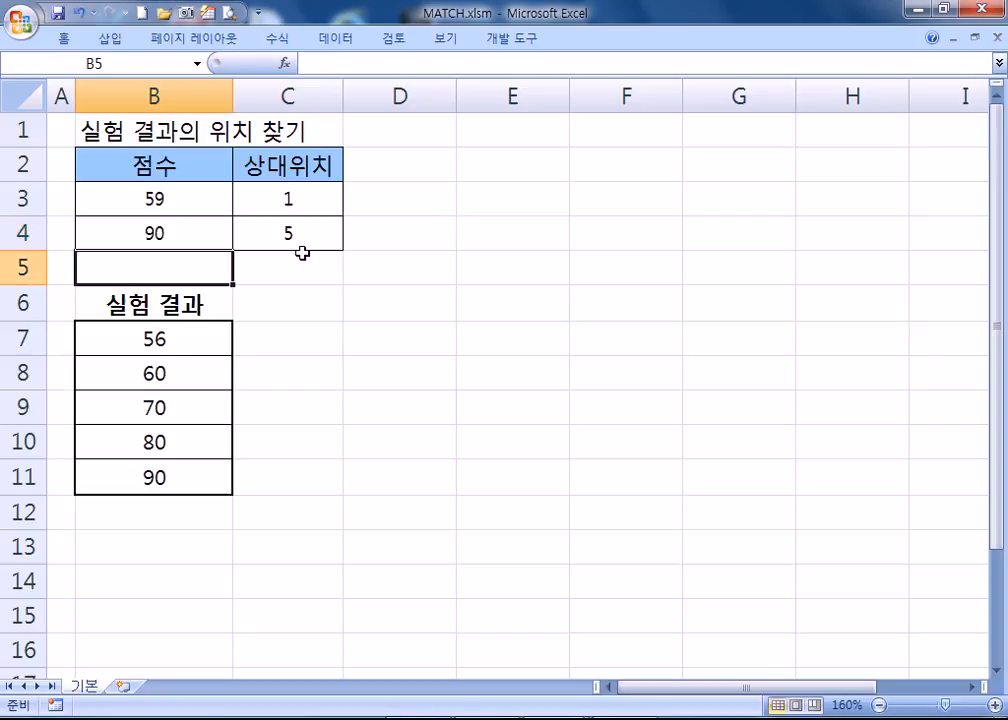
# Test the score in B4 with 89 again and restore it to 80
pyautogui.press('Up')
pyautogui.write('89')
pyautogui.press('Return')
pyautogui.click(210, 225)
pyautogui.write('80')
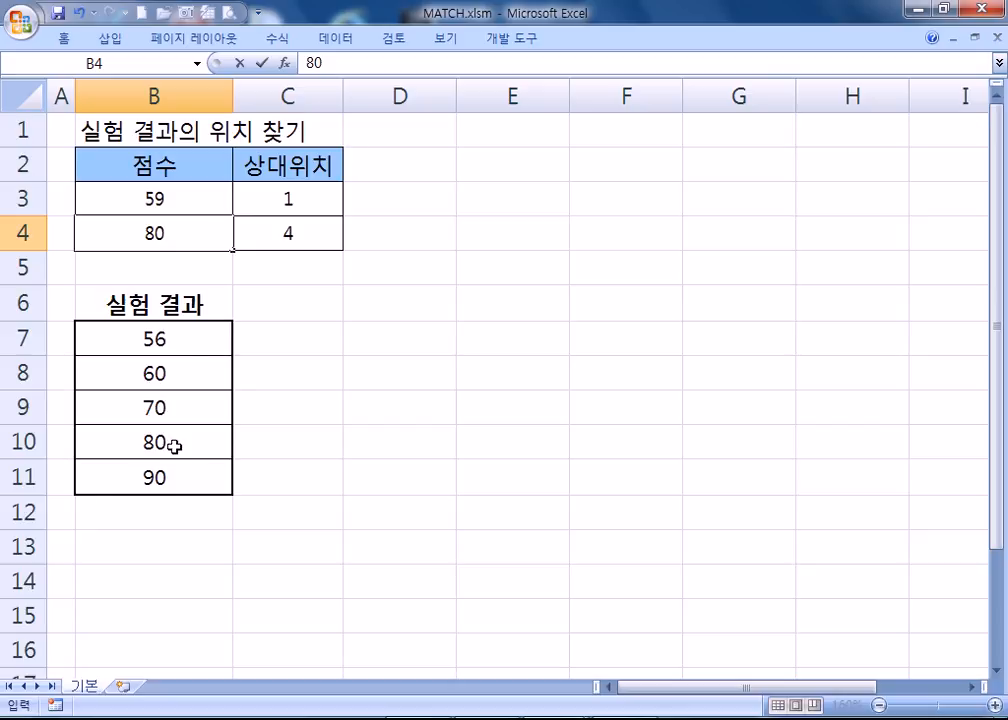
pyautogui.press('Return')
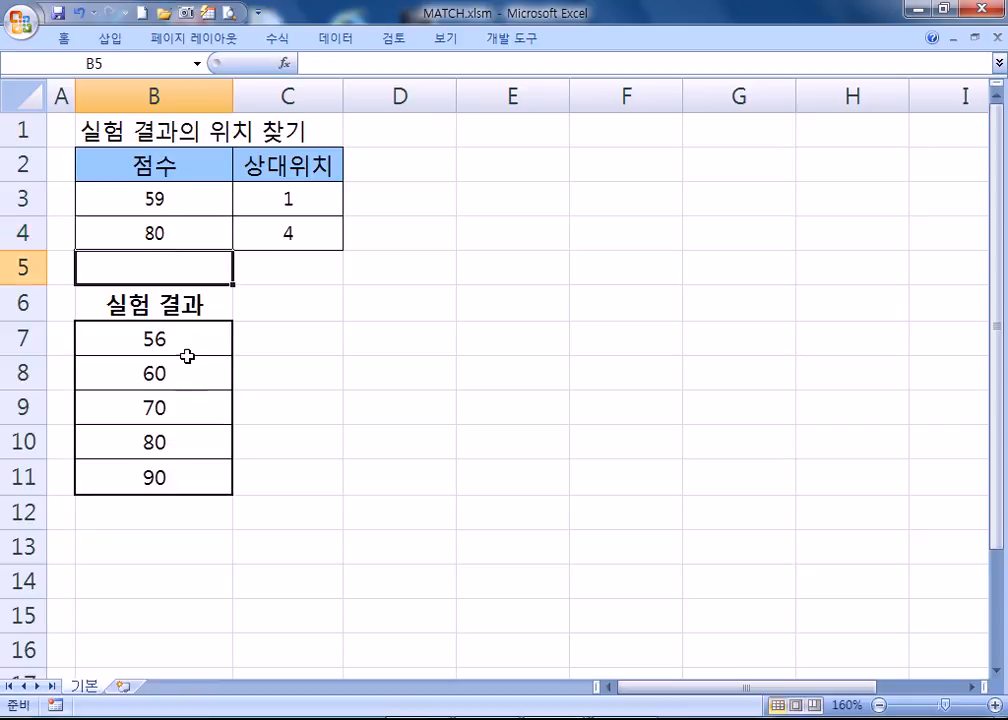
# Move the note clear of the table and compare the sort order of B7:B11 with match option 1
pyautogui.click(290, 198)
pyautogui.hotkey('alt', 'Tab')
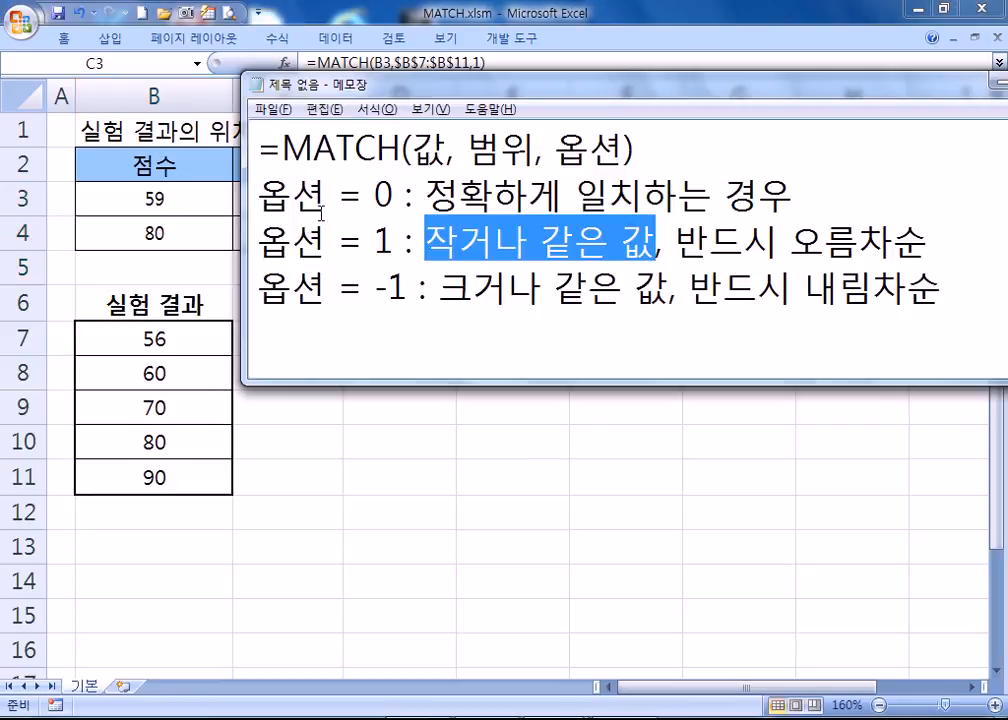
pyautogui.moveTo(422, 80); pyautogui.dragTo(537, 104)
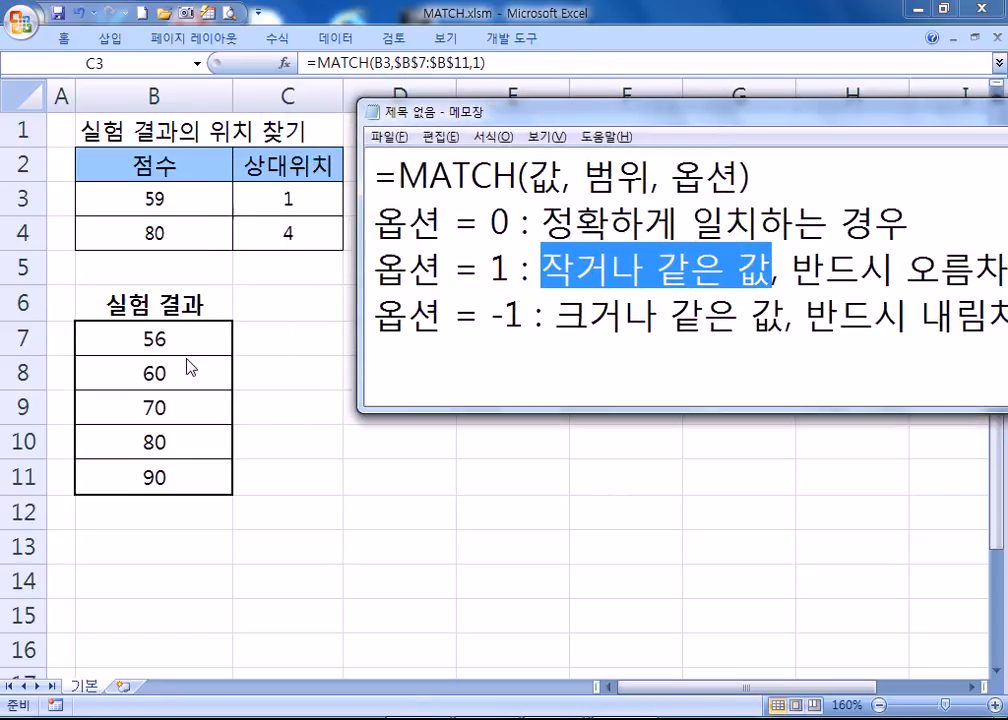
pyautogui.click(190, 338)
pyautogui.moveTo(189, 335); pyautogui.dragTo(185, 476)
pyautogui.moveTo(187, 333); pyautogui.dragTo(185, 476)
pyautogui.hotkey('alt', 'Tab')
pyautogui.moveTo(505, 268); pyautogui.dragTo(488, 268)
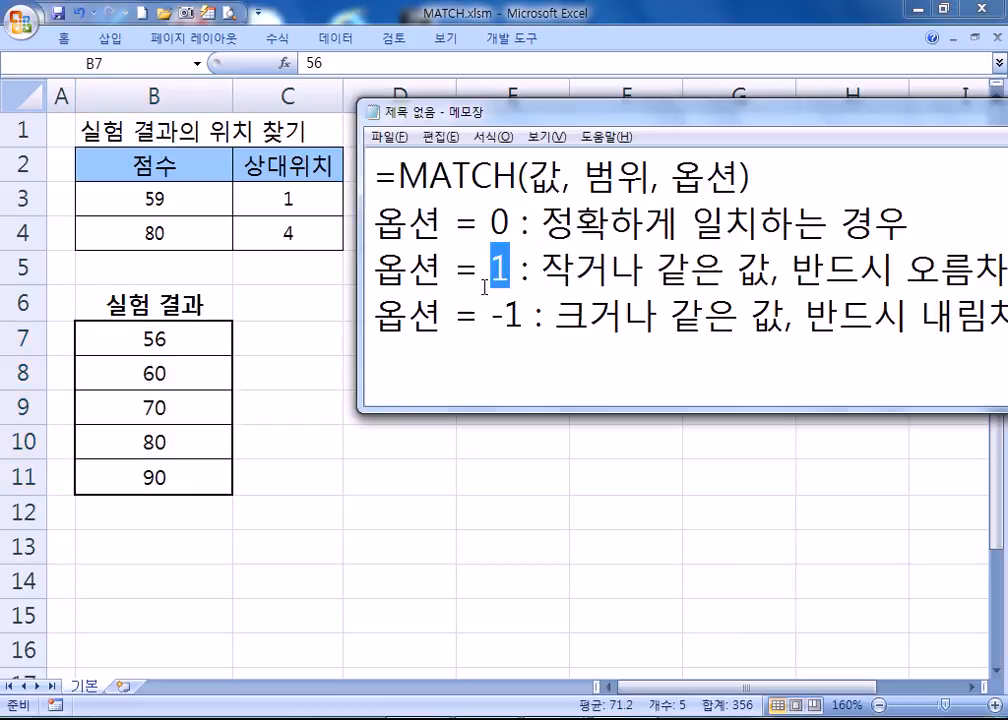
# Switch back to Excel and enter the descending values 90, 80, 70, 60 and 50 in C7:C11
pyautogui.hotkey('alt', 'Tab')
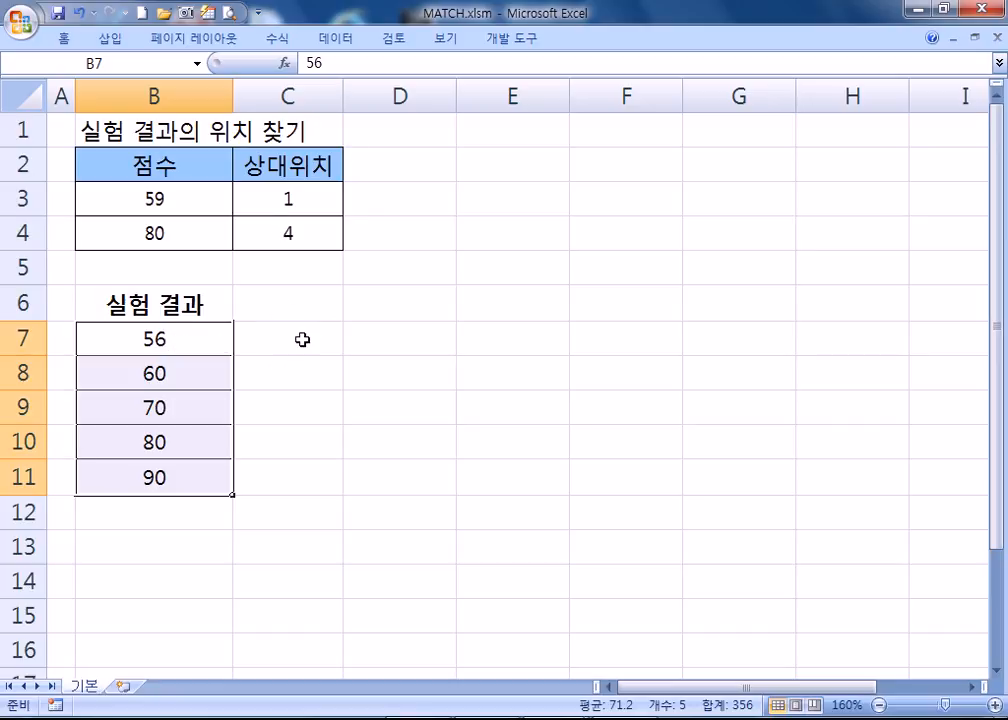
pyautogui.click(338, 343)
pyautogui.write('90')
pyautogui.press('Return')
pyautogui.write('80')
pyautogui.press('Return')
pyautogui.write('70')
pyautogui.press('Return')
pyautogui.write('60')
pyautogui.press('Return')
pyautogui.write('50')
pyautogui.press('Return')
# Compare the descending list in C7:C11 with option -1 in the note, and review option 0
pyautogui.moveTo(338, 343); pyautogui.dragTo(299, 481)
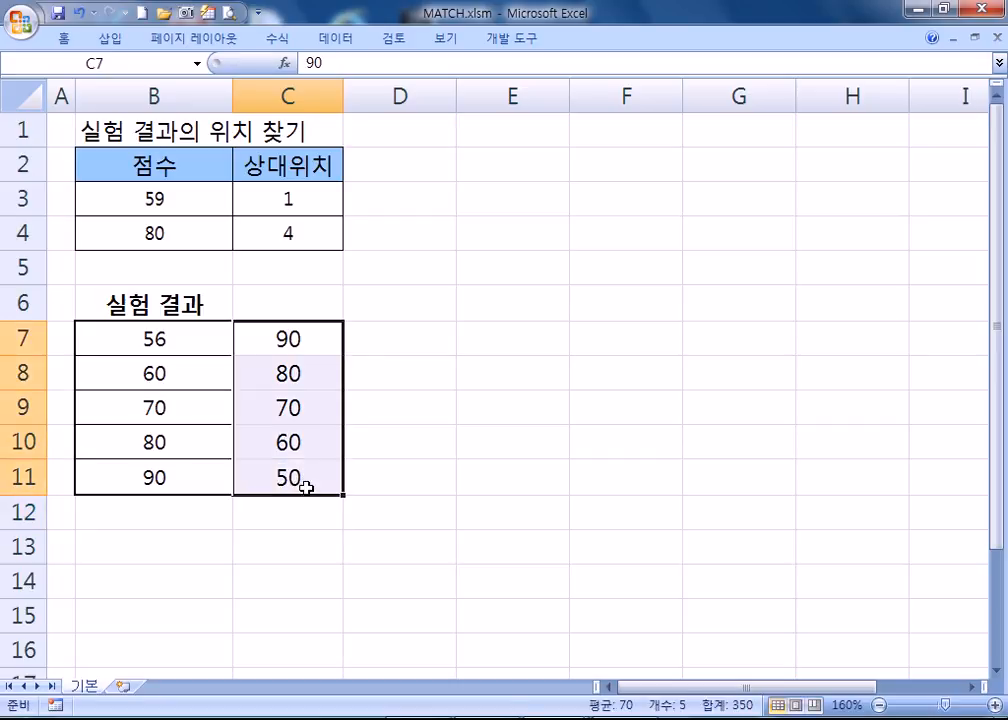
pyautogui.hotkey('alt', 'Tab')
pyautogui.moveTo(492, 316); pyautogui.dragTo(521, 316)
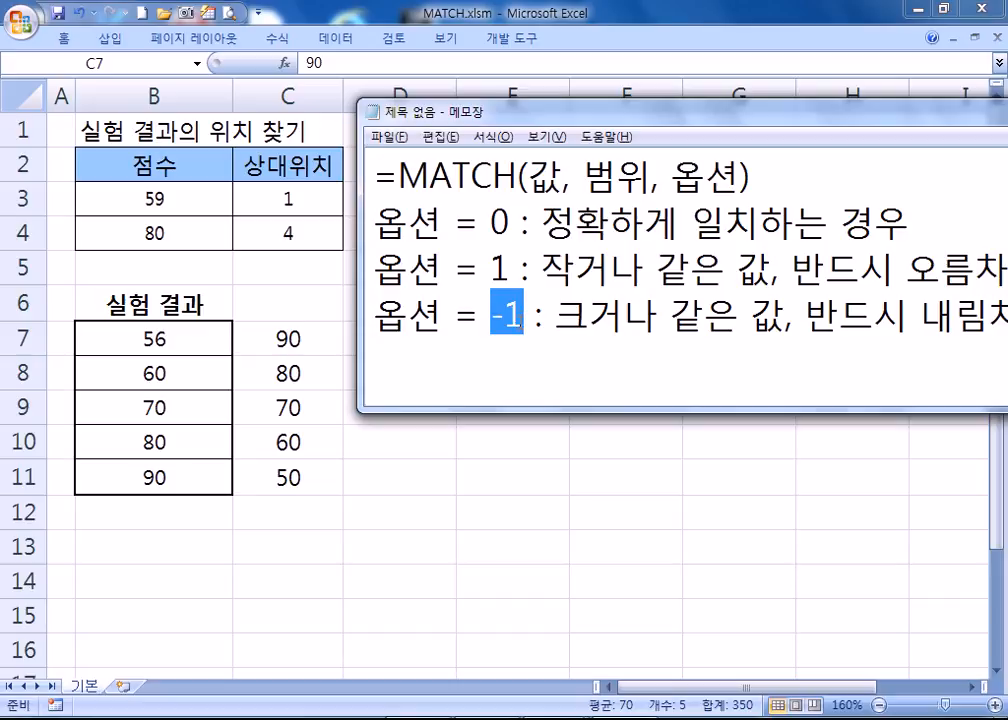
pyautogui.hotkey('alt', 'Tab')
pyautogui.click(327, 373)
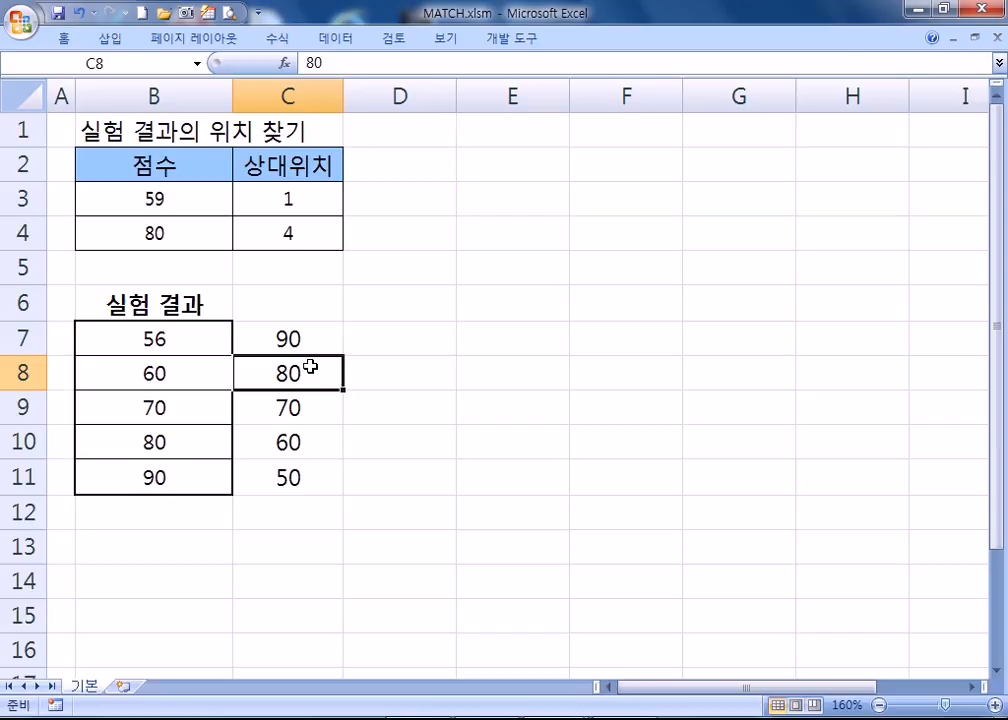
pyautogui.hotkey('alt', 'Tab')
pyautogui.moveTo(489, 220); pyautogui.dragTo(511, 220)
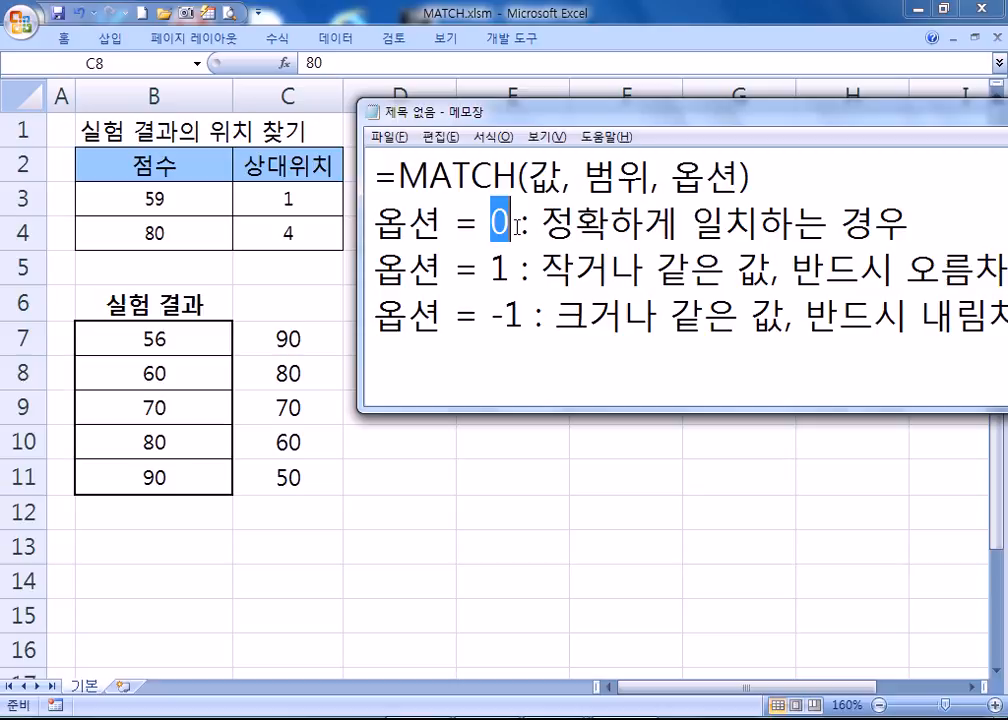
# Reposition the Notepad window over the sheet and make it taller for additional notes
pyautogui.moveTo(587, 120); pyautogui.dragTo(577, 50)
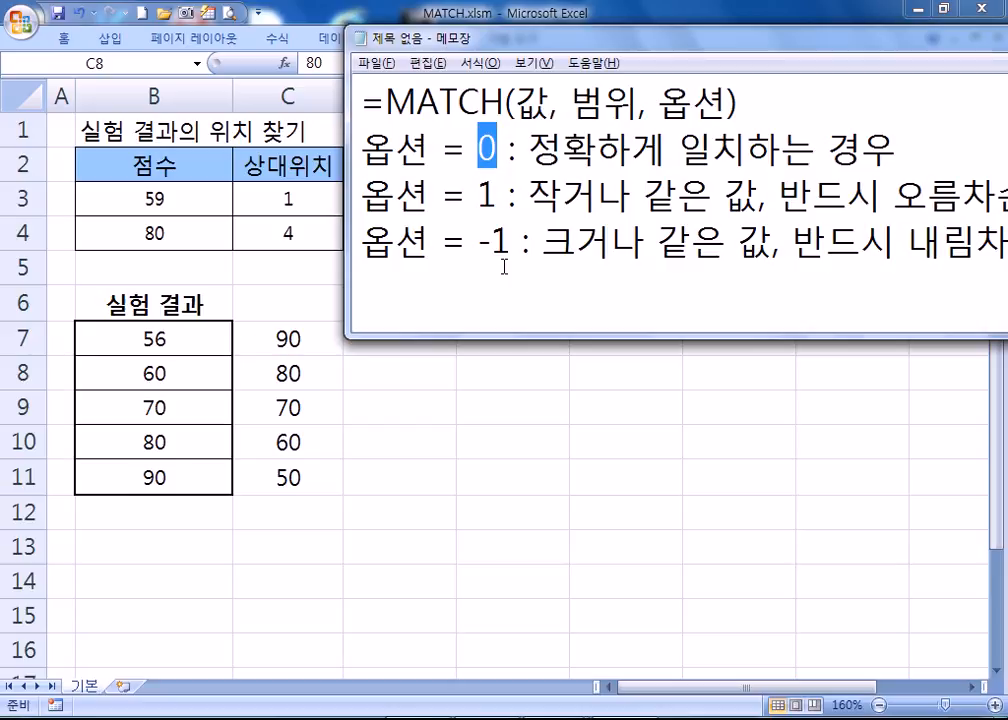
pyautogui.click(538, 262)
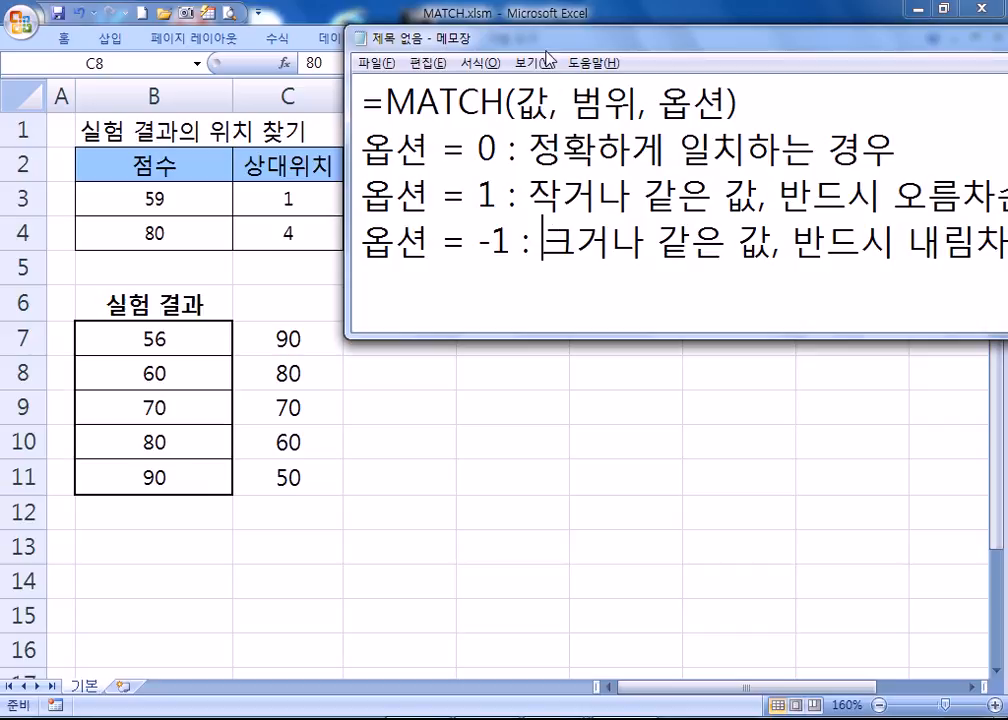
pyautogui.moveTo(537, 42); pyautogui.dragTo(322, 38)
pyautogui.moveTo(305, 338); pyautogui.dragTo(302, 535)
# Add the lines "i am a boy" and "I Am A Boy" below the MATCH notes
pyautogui.click(297, 455)
pyautogui.write('ㅑ')
pyautogui.press('BackSpace')
pyautogui.press('BackSpace')
pyautogui.write('ㅑ')
pyautogui.press('BackSpace')
pyautogui.press('BackSpace')
pyautogui.write('i am ')
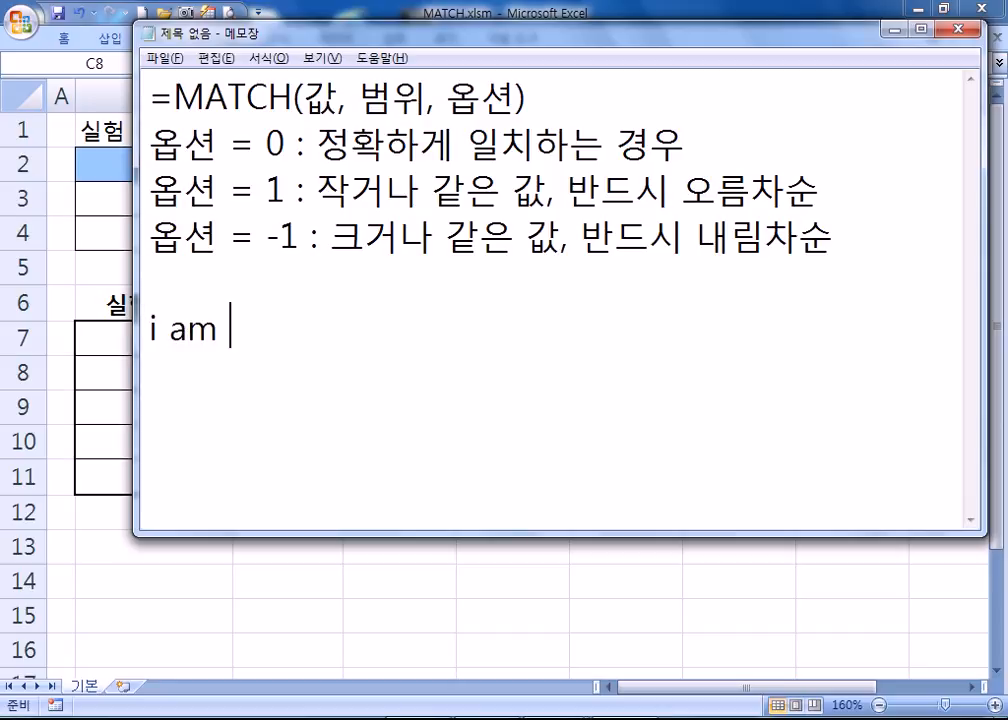
pyautogui.write('a boy')
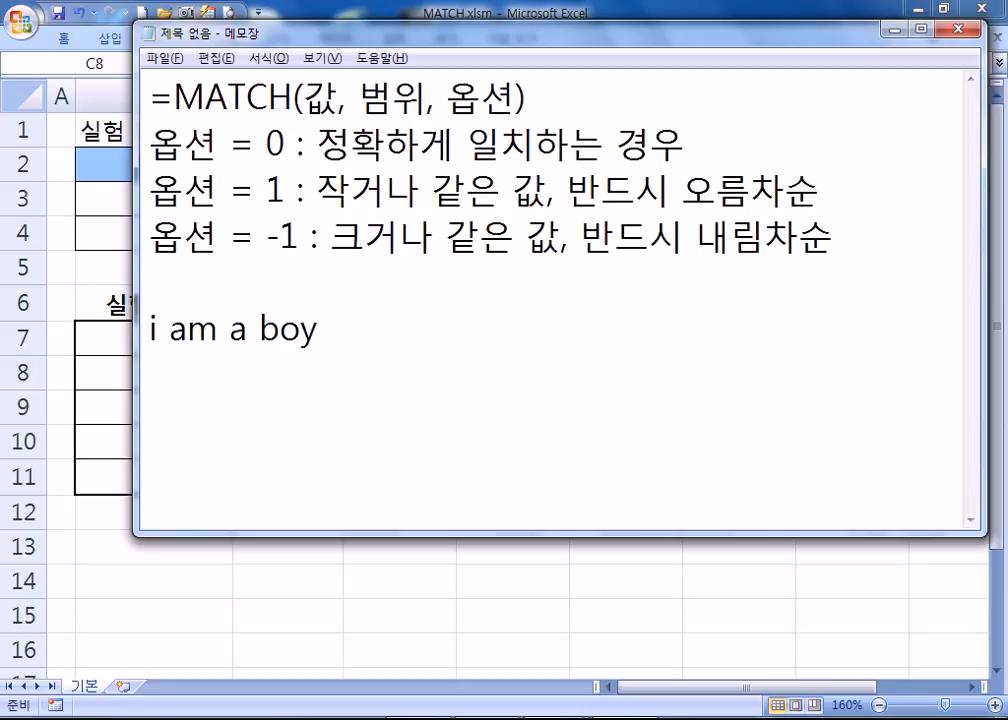
pyautogui.press('Return')
pyautogui.write('I Am A Boy')
pyautogui.press('Return')
# Turn the two sample lines into one example: =PROPER("i am a boy") = "I Am A Boy"
pyautogui.press('Up')
pyautogui.press('Up')
pyautogui.write('=PRO')
pyautogui.write('ER(')
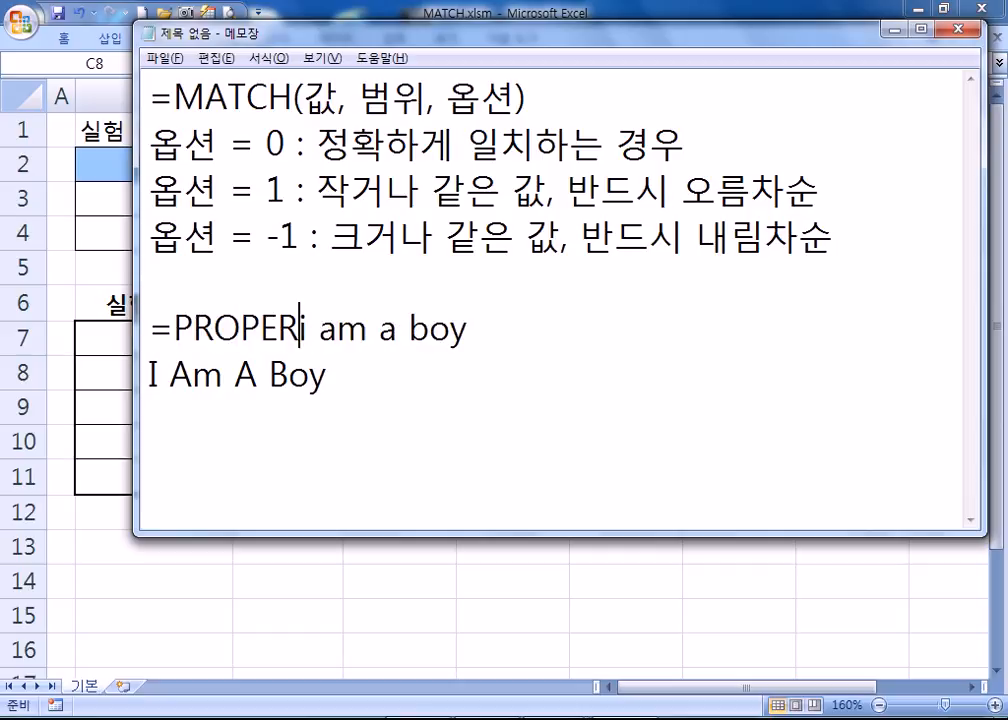
pyautogui.write('"')
pyautogui.press('End')
pyautogui.write('")')
pyautogui.write(' =')
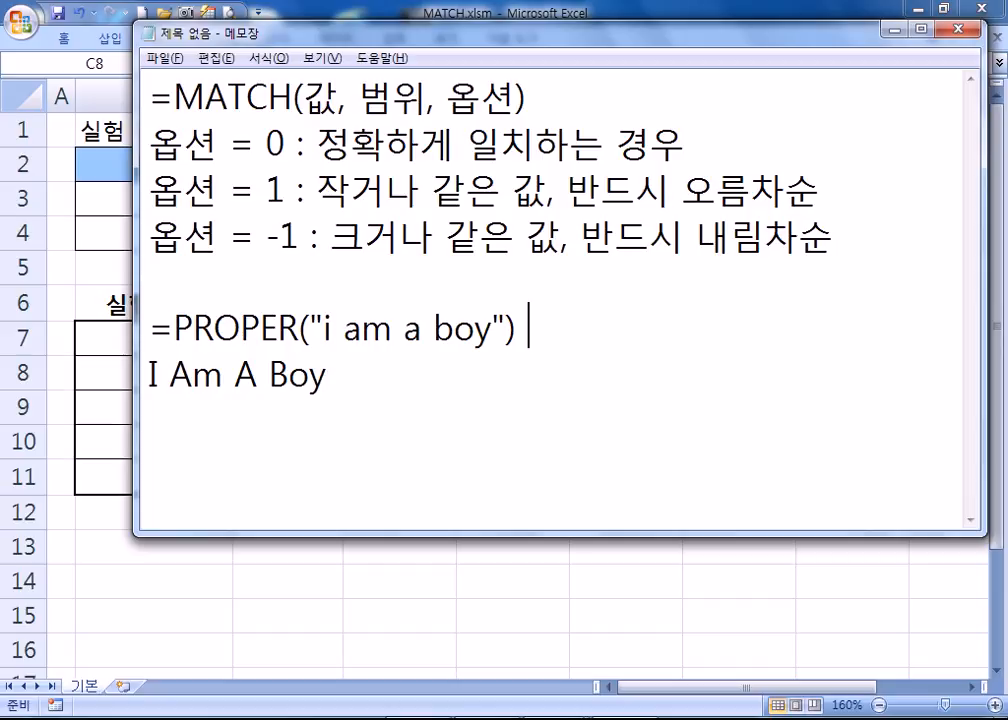
pyautogui.press('Delete')
pyautogui.write('"')
pyautogui.press('End')
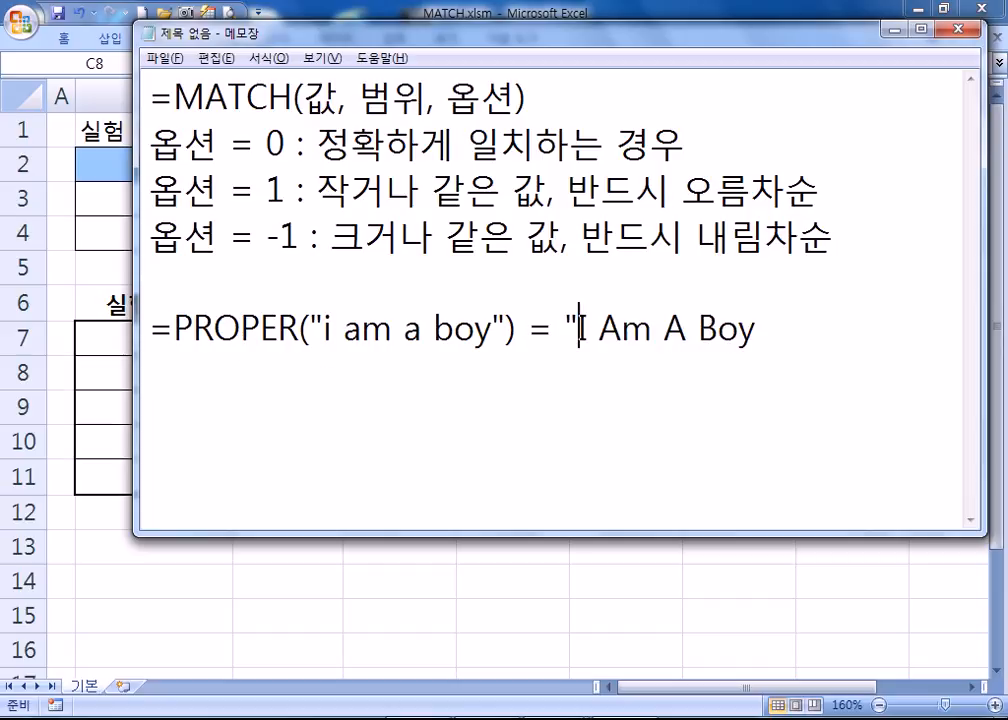
pyautogui.write('"')
pyautogui.press('Return')
# Examine the text argument "i am a boy" in the PROPER example
pyautogui.moveTo(324, 330); pyautogui.dragTo(464, 355)
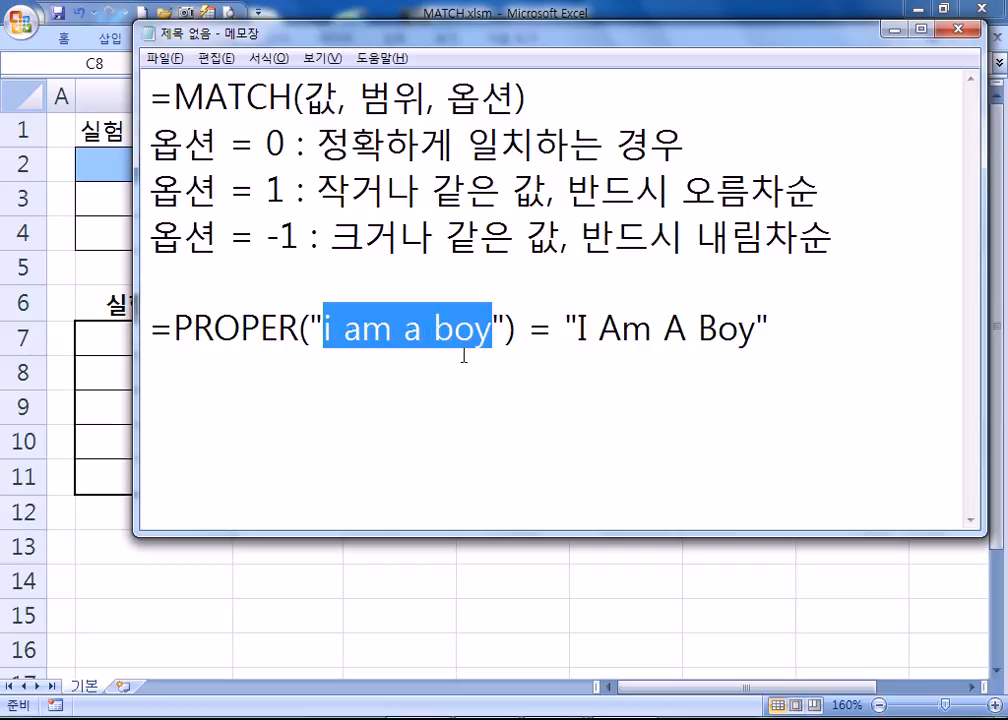
pyautogui.click(380, 345)
pyautogui.moveTo(333, 330); pyautogui.dragTo(530, 331)
pyautogui.click(459, 331)
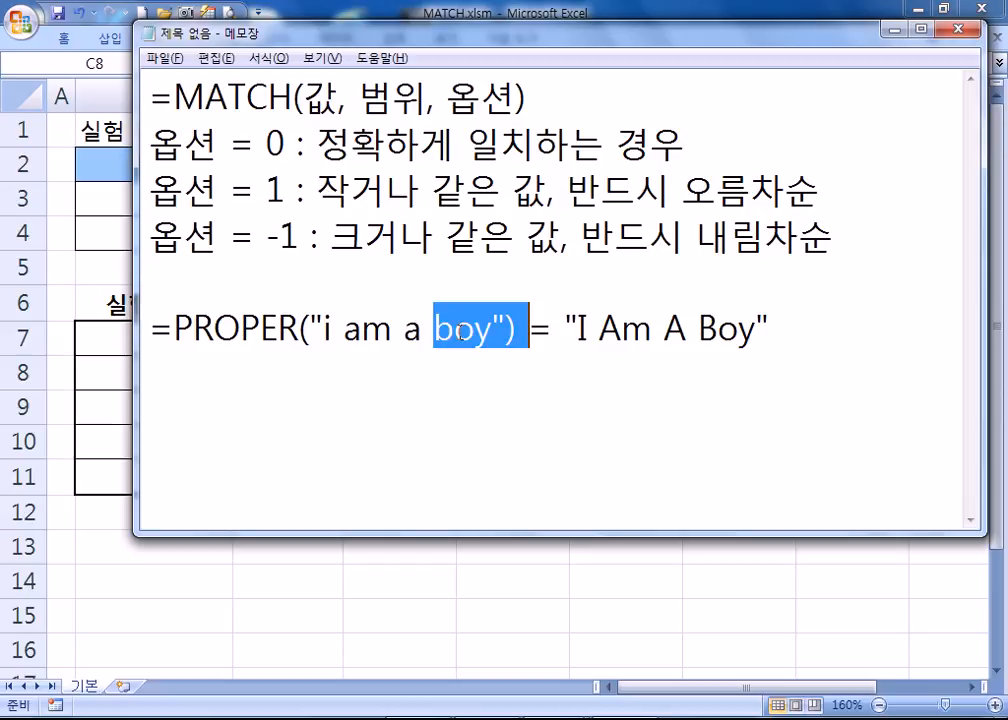
pyautogui.click(456, 331)
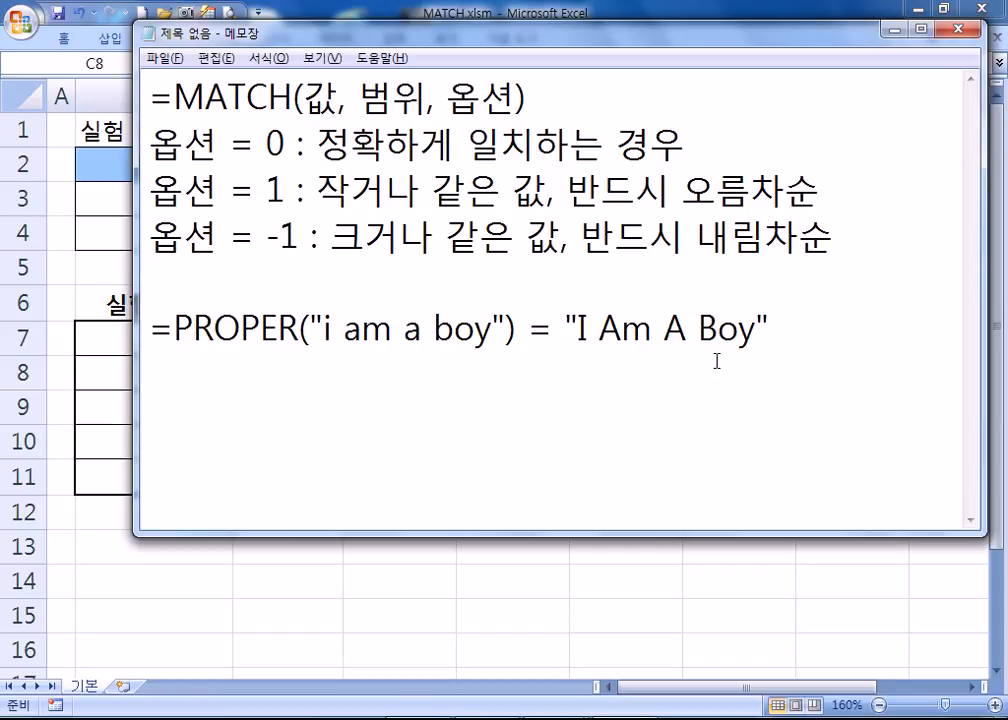
pyautogui.moveTo(323, 330); pyautogui.dragTo(493, 330)
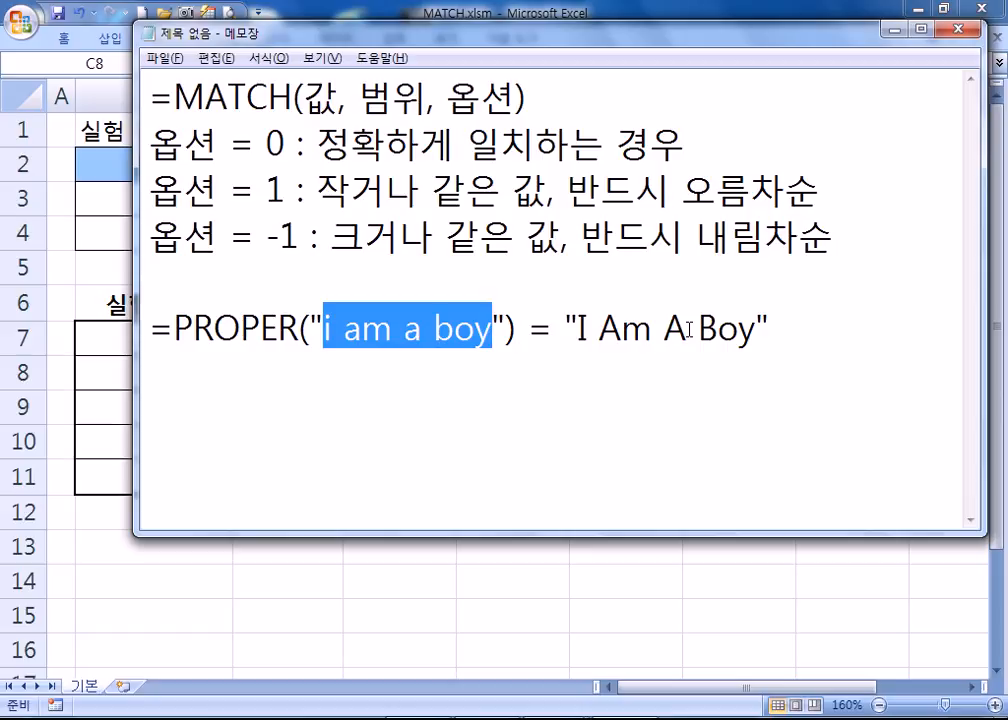
# Add a partly masked sample resident registration number below the PROPER example and highlight its masked digits
pyautogui.click(609, 408)
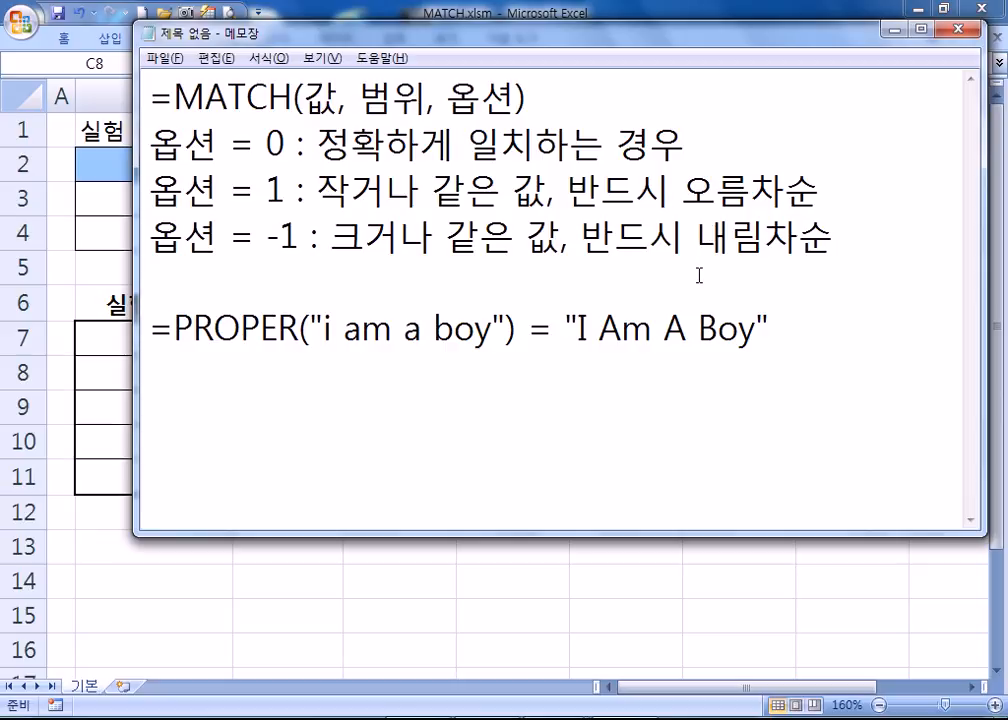
pyautogui.press('Return')
pyautogui.write('580507-1oooooo')
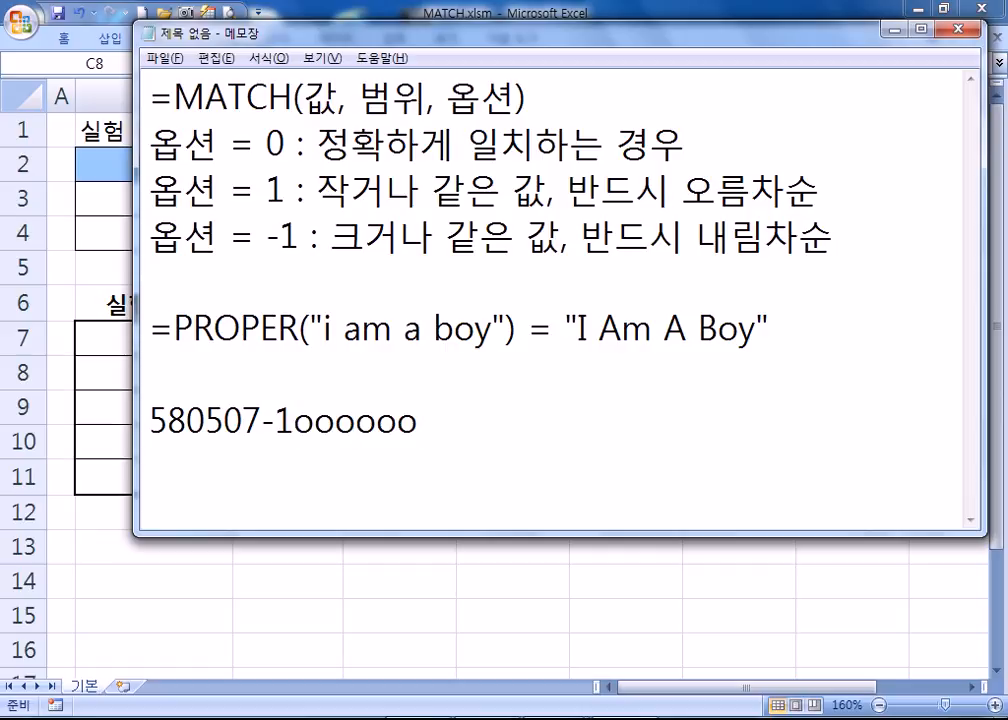
pyautogui.click(288, 422)
pyautogui.moveTo(288, 422); pyautogui.dragTo(381, 420)
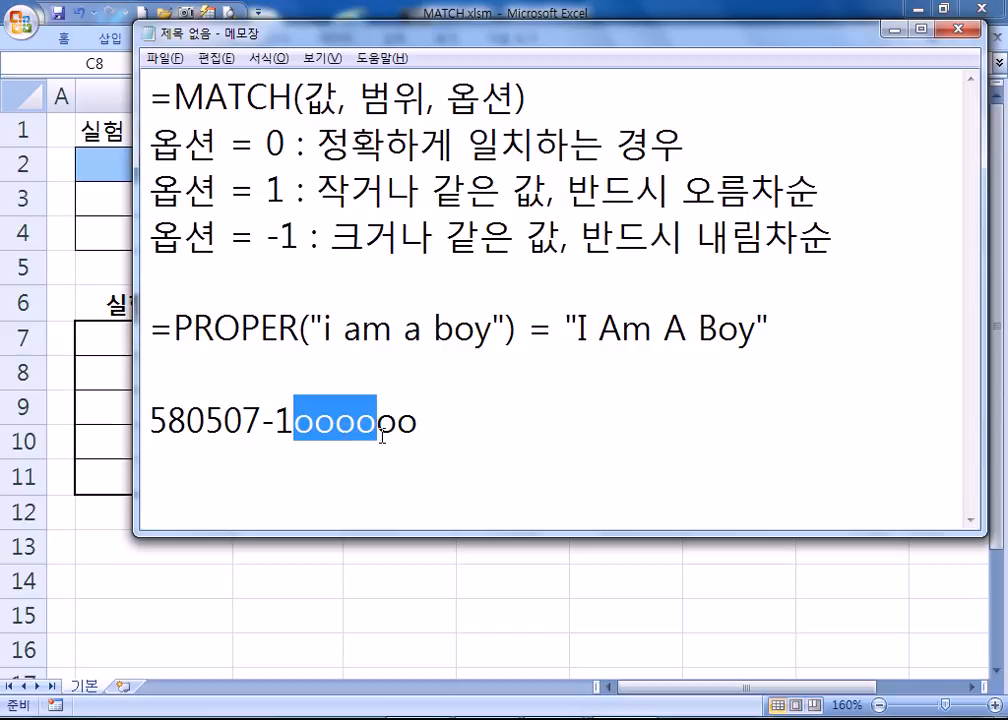
# Examine the masked digits of the sample resident registration number group by group
pyautogui.click(295, 424)
pyautogui.moveTo(295, 424); pyautogui.dragTo(377, 422)
pyautogui.moveTo(376, 424); pyautogui.dragTo(393, 424)
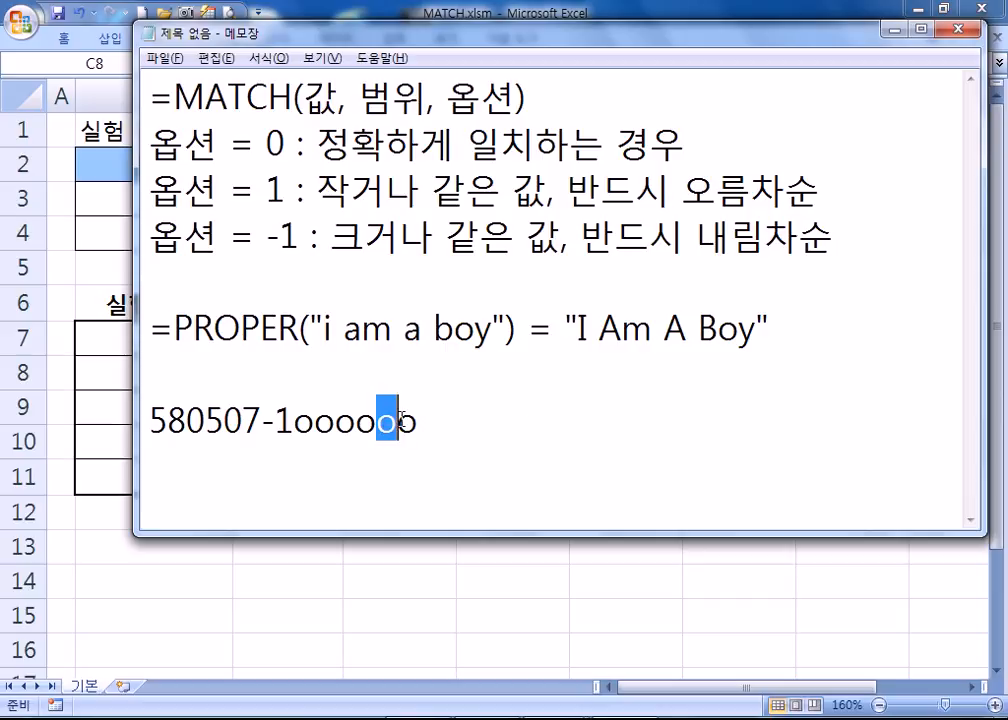
pyautogui.moveTo(398, 425); pyautogui.dragTo(418, 416)
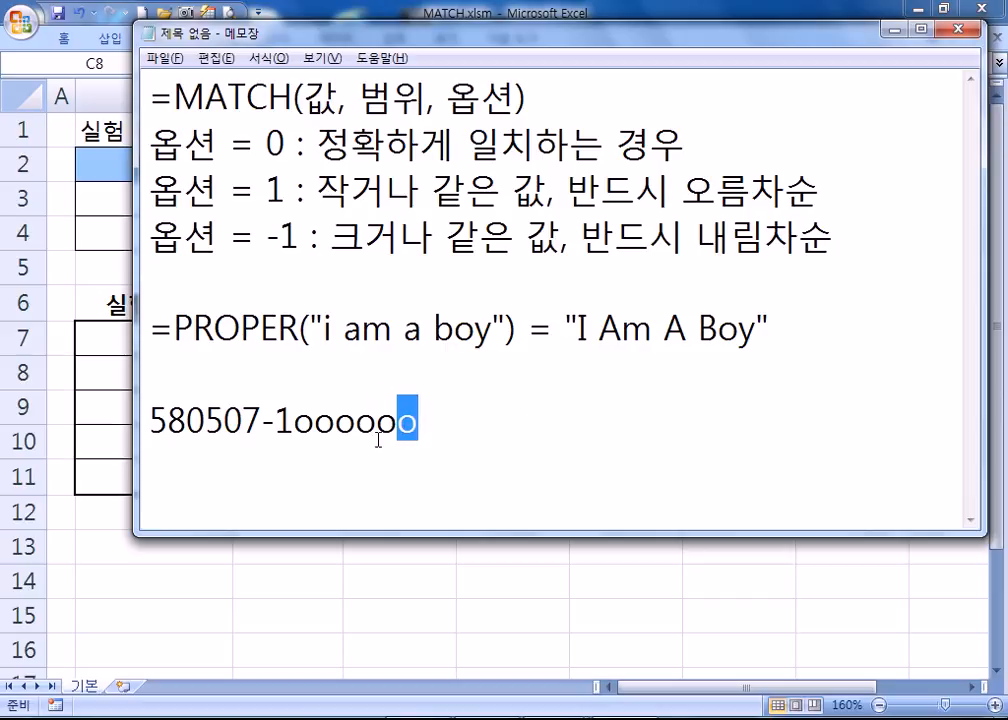
pyautogui.moveTo(292, 421); pyautogui.dragTo(372, 425)
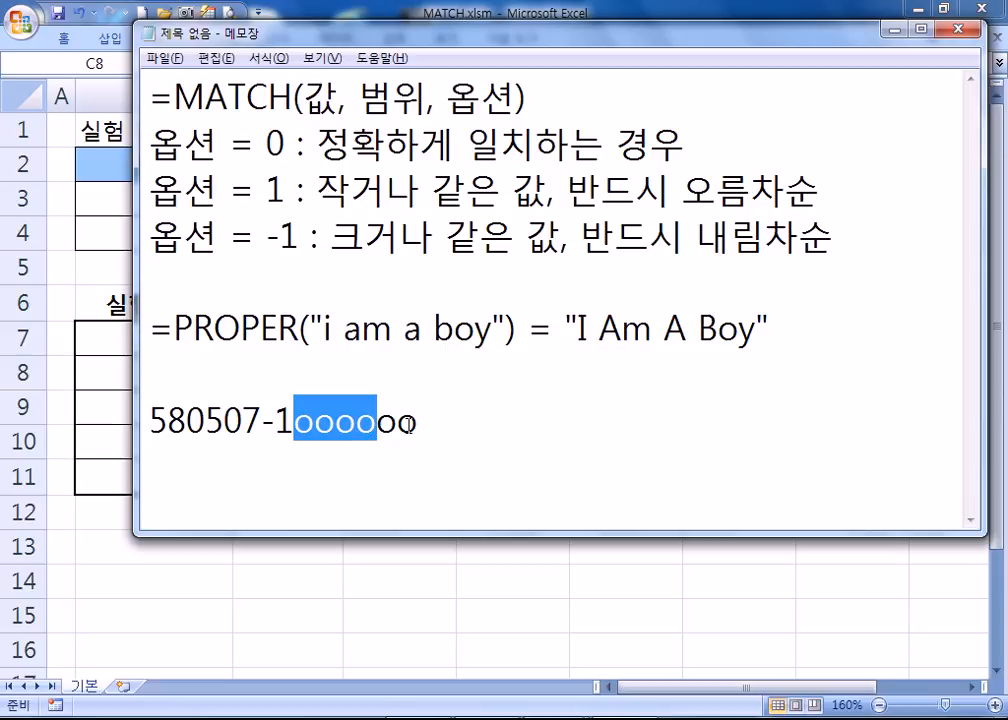
pyautogui.moveTo(403, 421); pyautogui.dragTo(416, 421)
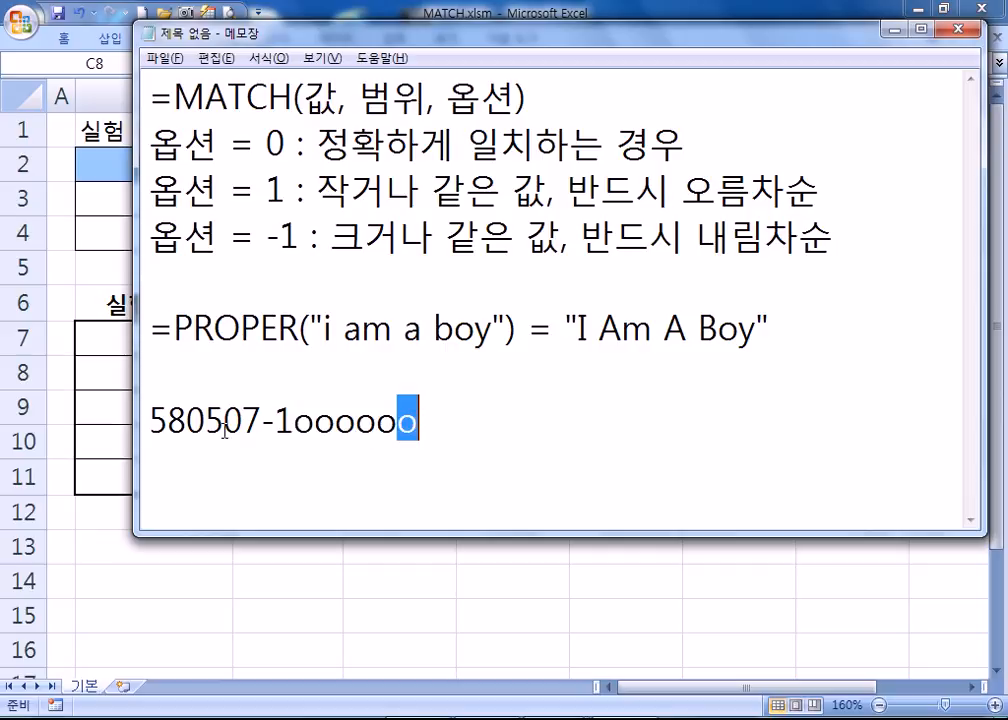
pyautogui.moveTo(165, 421); pyautogui.dragTo(396, 428)
pyautogui.click(185, 420)
pyautogui.click(240, 420)
pyautogui.click(315, 425)
pyautogui.click(377, 425)
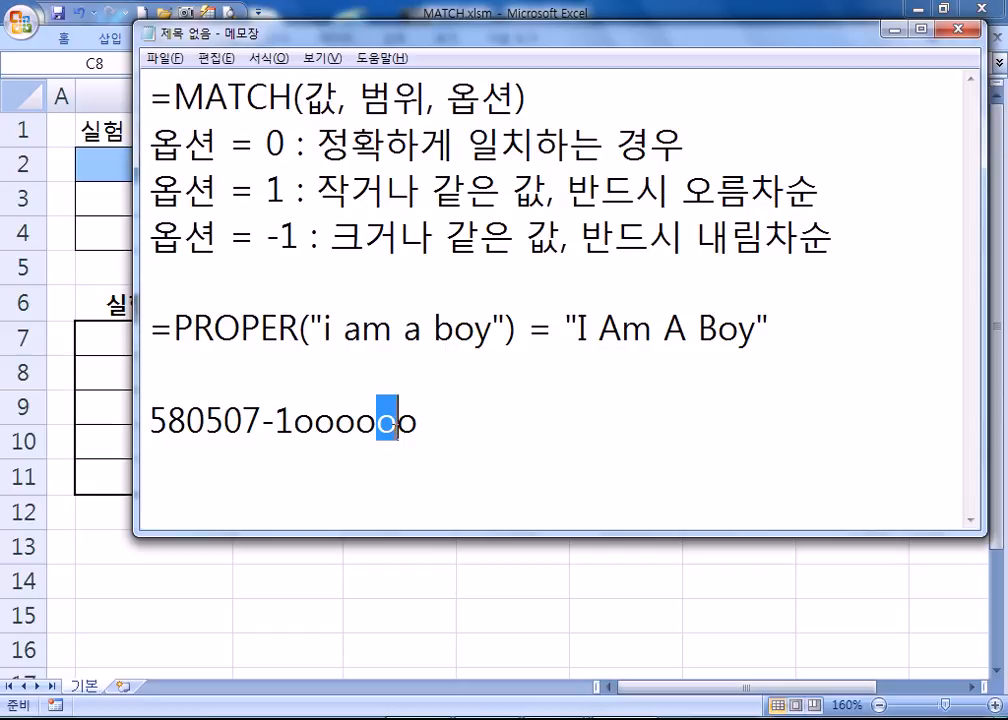
pyautogui.moveTo(398, 425); pyautogui.dragTo(417, 425)
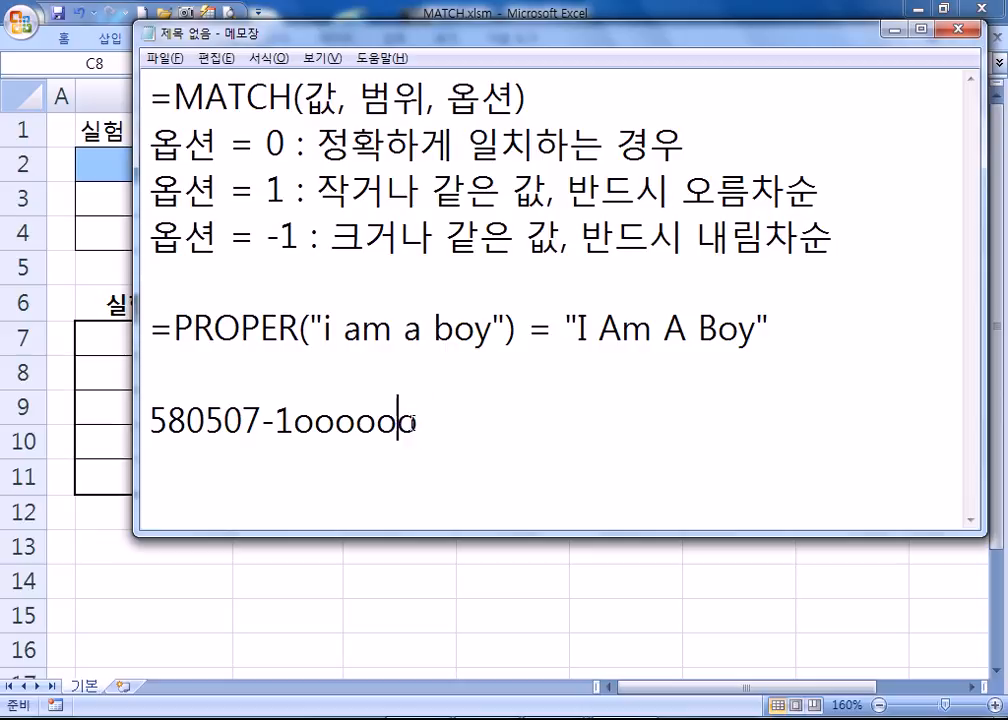
# Duplicate the sample resident registration number on the line below it
pyautogui.click(386, 421)
pyautogui.moveTo(416, 421); pyautogui.dragTo(145, 421)
pyautogui.hotkey('ctrl', 'c')
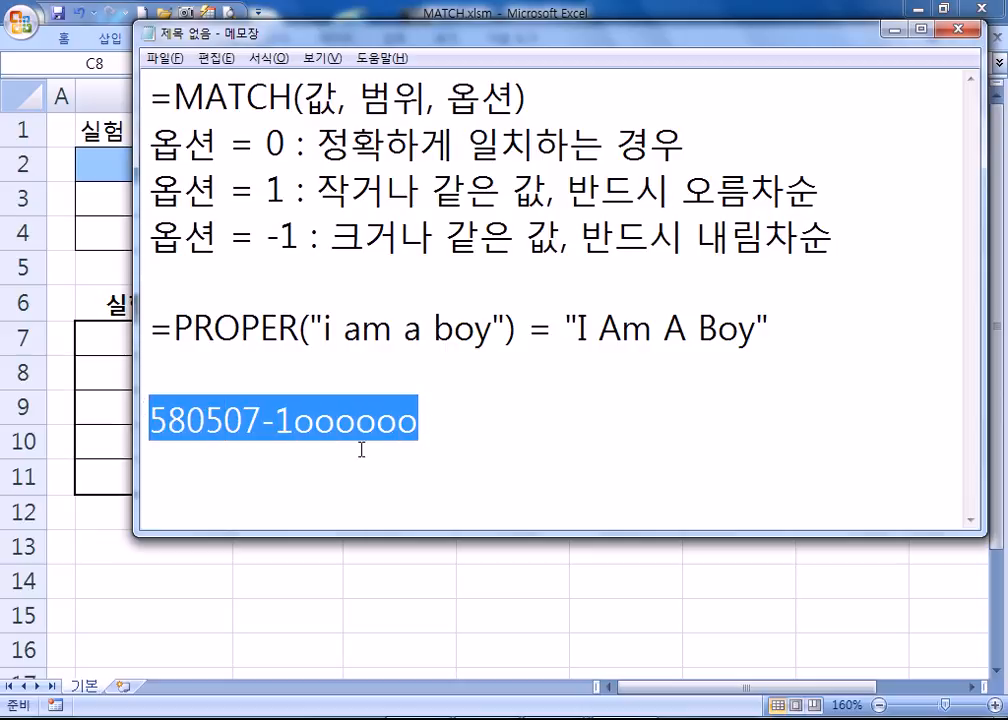
pyautogui.click(432, 426)
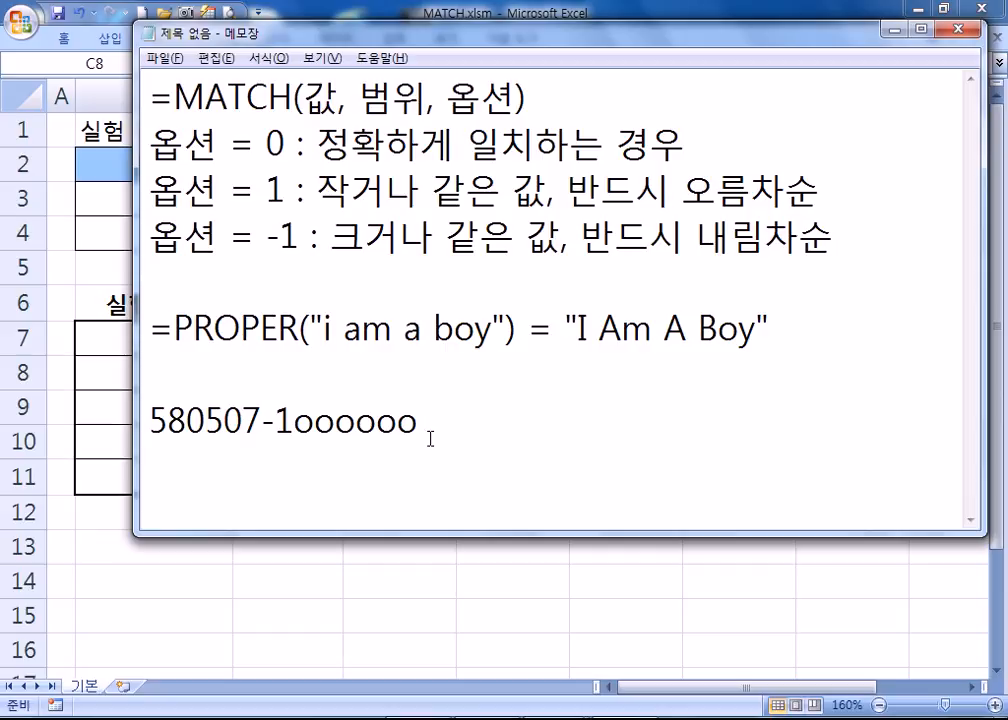
pyautogui.moveTo(413, 423); pyautogui.dragTo(294, 423)
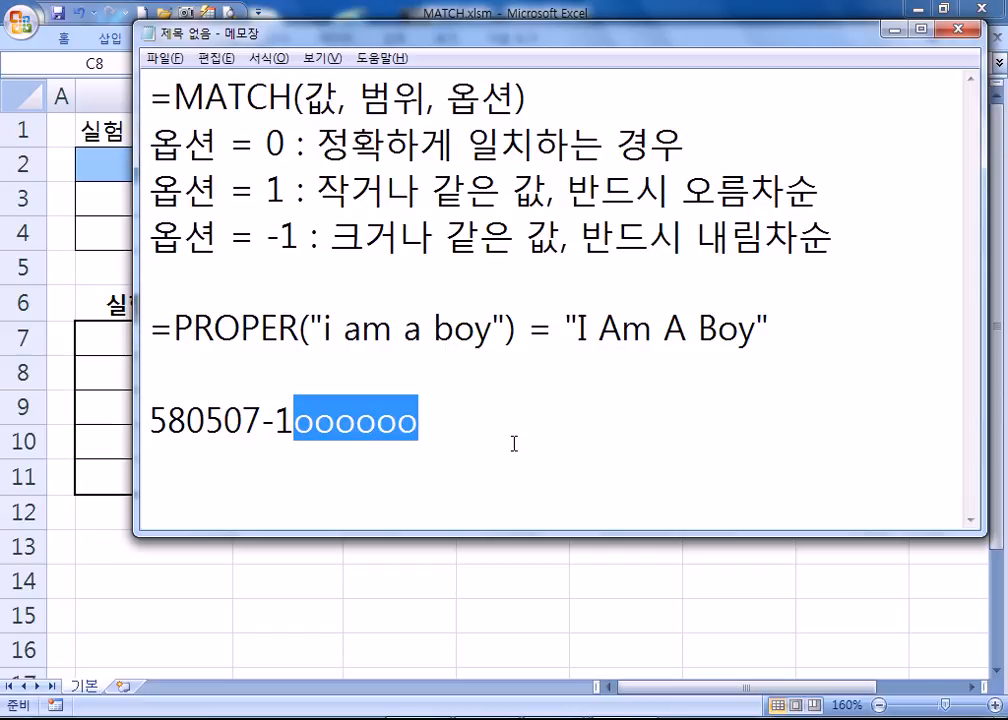
pyautogui.click(305, 415)
pyautogui.moveTo(296, 415); pyautogui.dragTo(432, 423)
pyautogui.click(443, 425)
pyautogui.press('Return')
pyautogui.press('Up')
pyautogui.hotkey('shift', 'Down')
pyautogui.press('Down')
pyautogui.hotkey('ctrl', 'v')
# Replace the six masked digits at the end of the duplicated number with ******
pyautogui.press('Left')
pyautogui.press('Left')
pyautogui.press('Left')
pyautogui.press('Left')
pyautogui.press('Left')
pyautogui.press('Left')
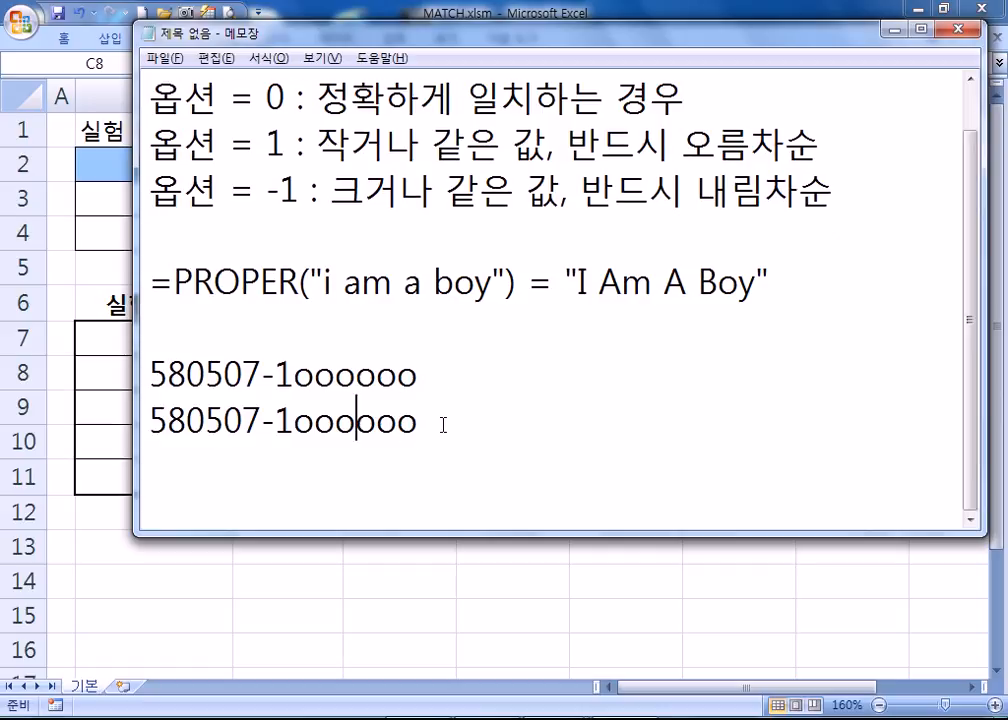
pyautogui.hotkey('shift', 'End')
pyautogui.write('******')
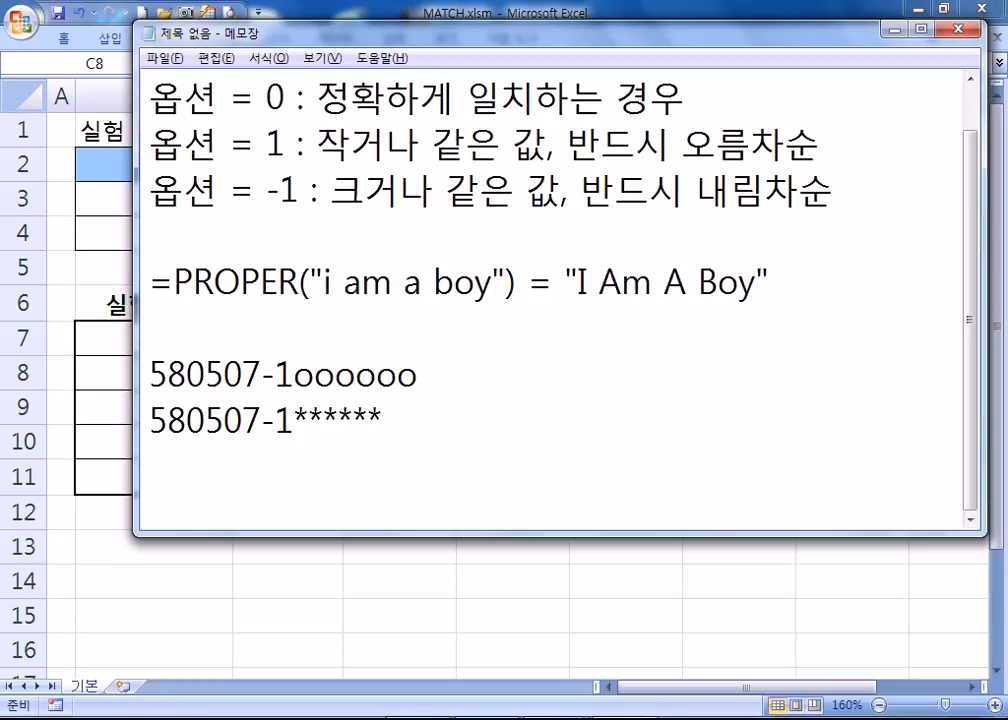
# Delete both sample resident registration number lines below the PROPER example
pyautogui.moveTo(294, 374); pyautogui.dragTo(417, 372)
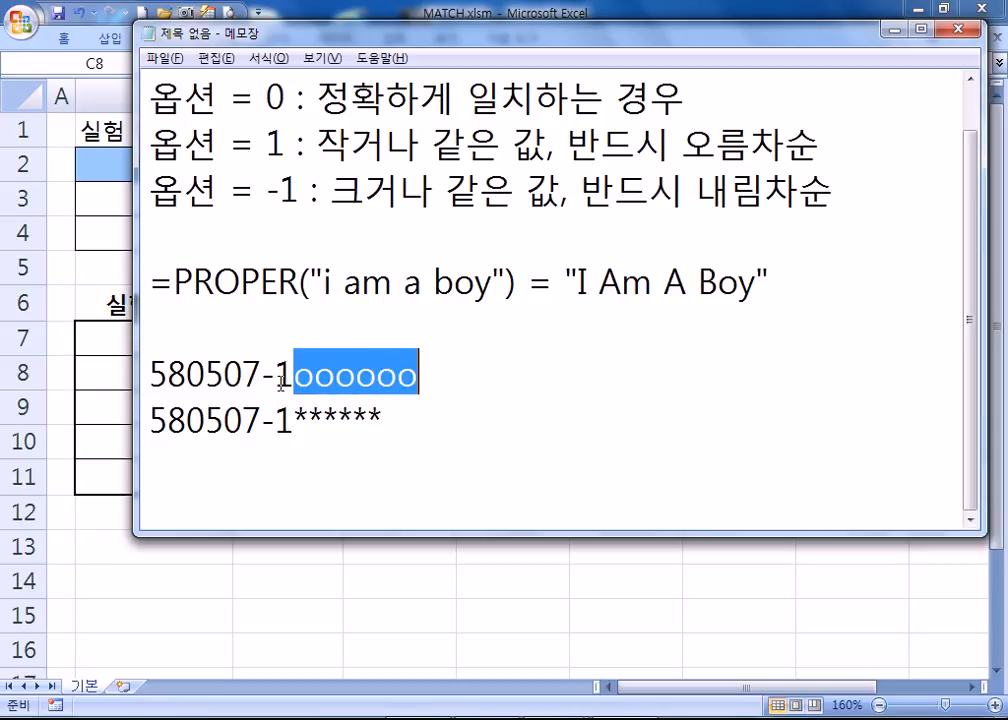
pyautogui.moveTo(275, 376); pyautogui.dragTo(293, 374)
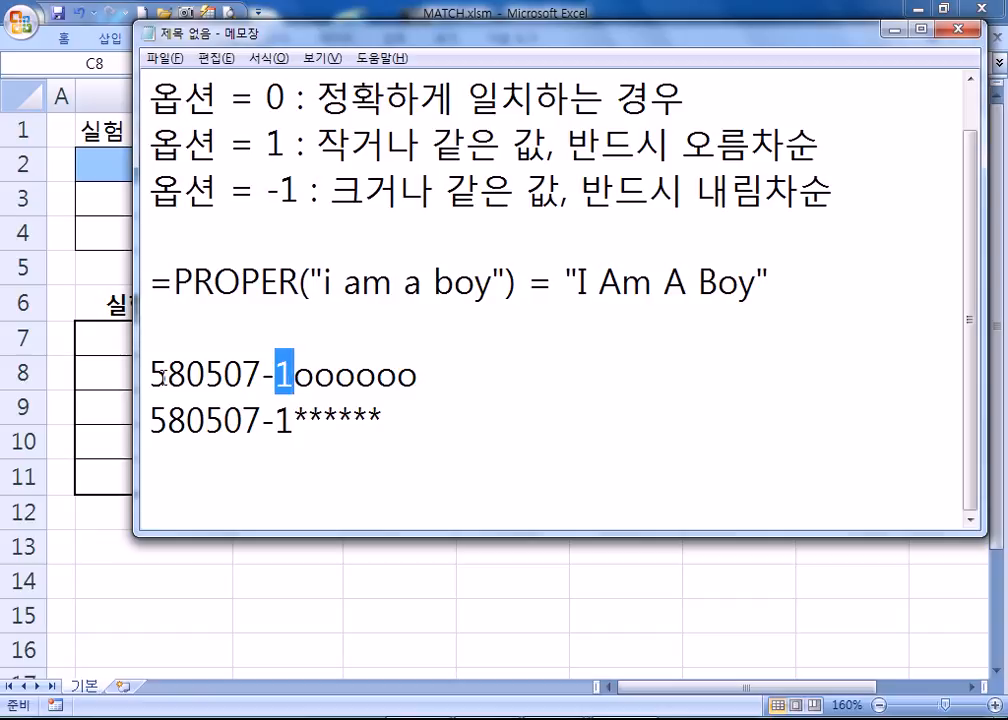
pyautogui.moveTo(466, 416); pyautogui.dragTo(150, 372)
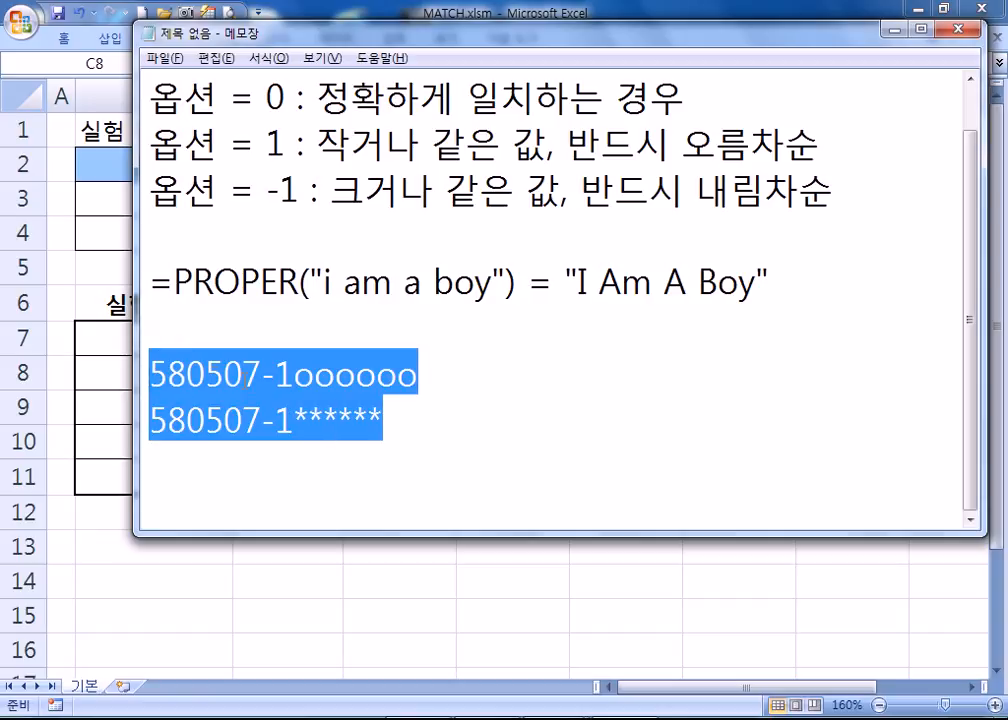
pyautogui.press('Delete')
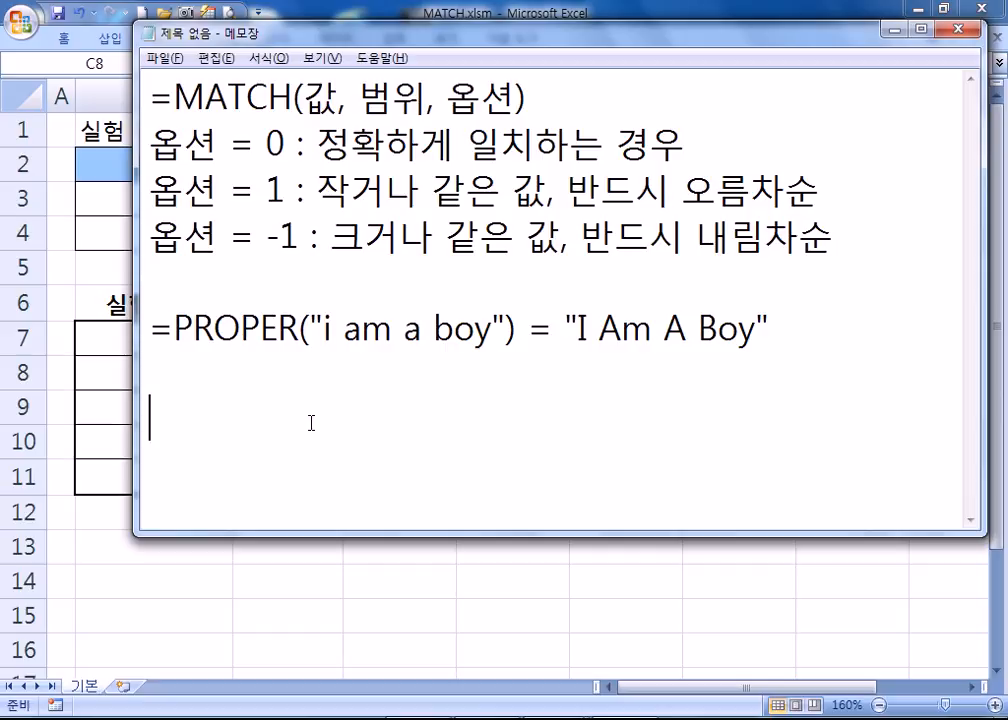
# Add the note "아이핀 : 주민번호 대신 사용하는 온라인용 개인 식별" below the PROPER example and widen the window so it fits on one line
pyautogui.write('아이핀')
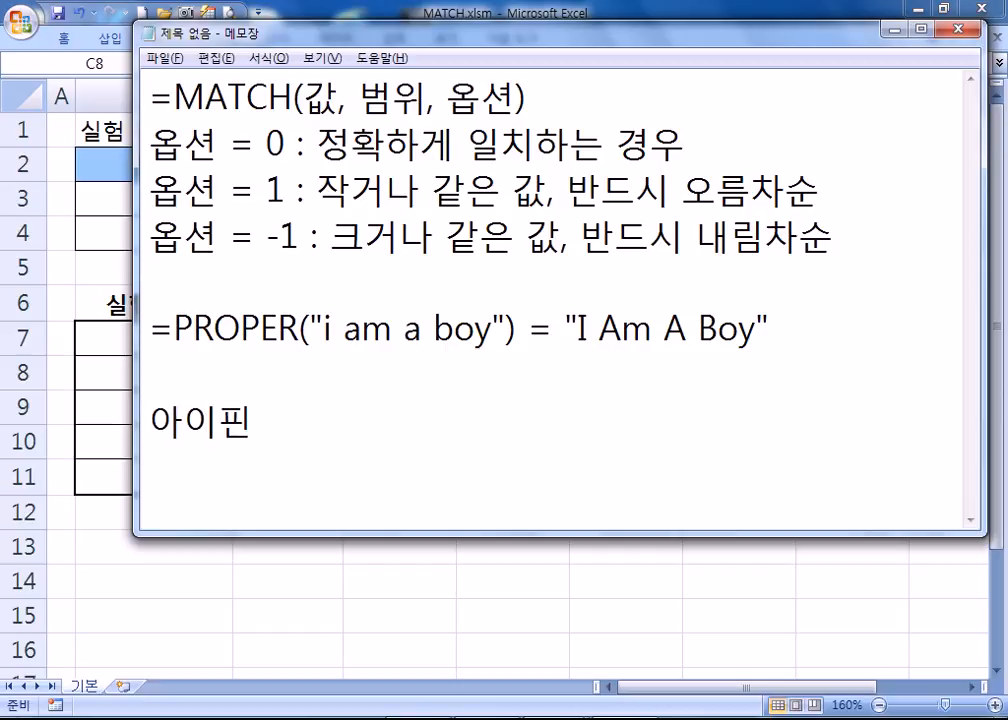
pyautogui.write(' : 주민')
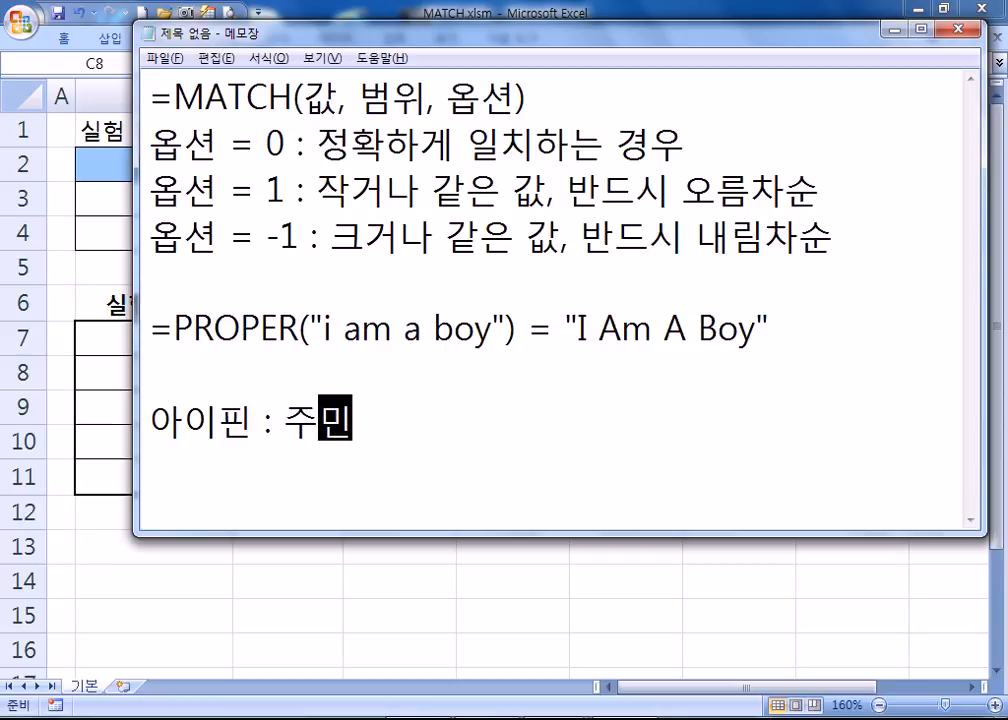
pyautogui.write('번호 대신 ')
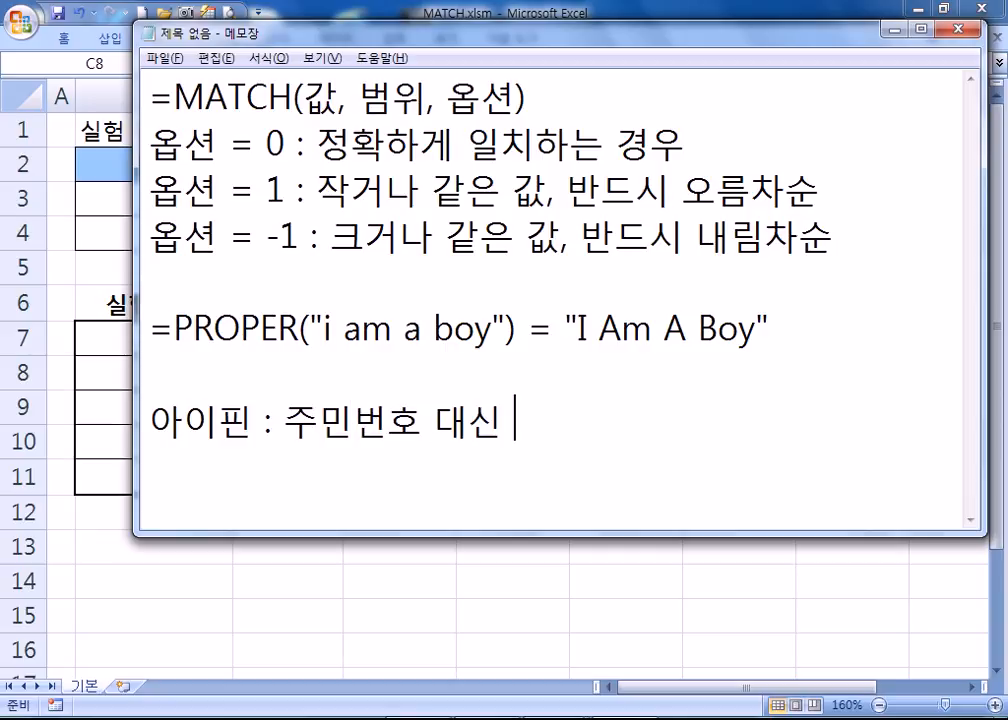
pyautogui.write('사용하는 온라인')
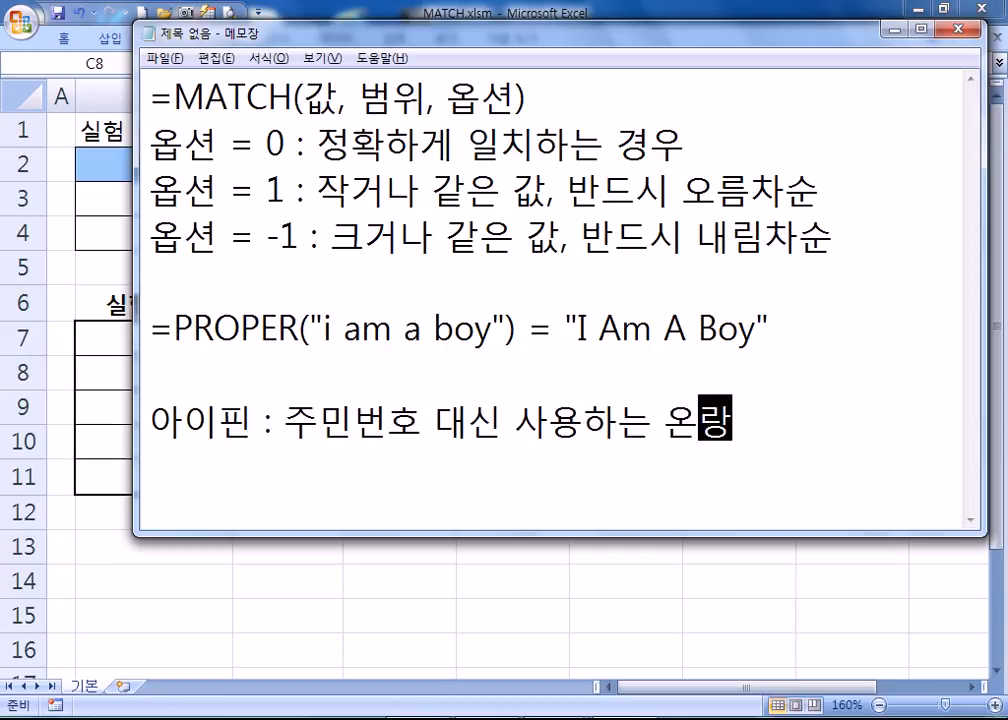
pyautogui.write('용 개인 ')
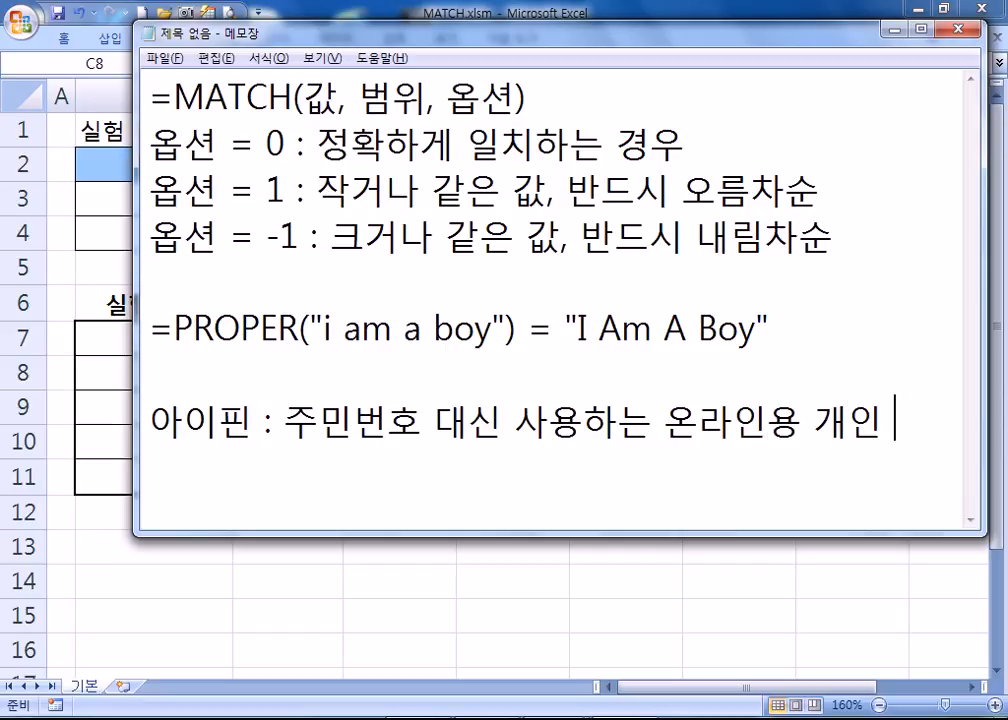
pyautogui.write('식별')
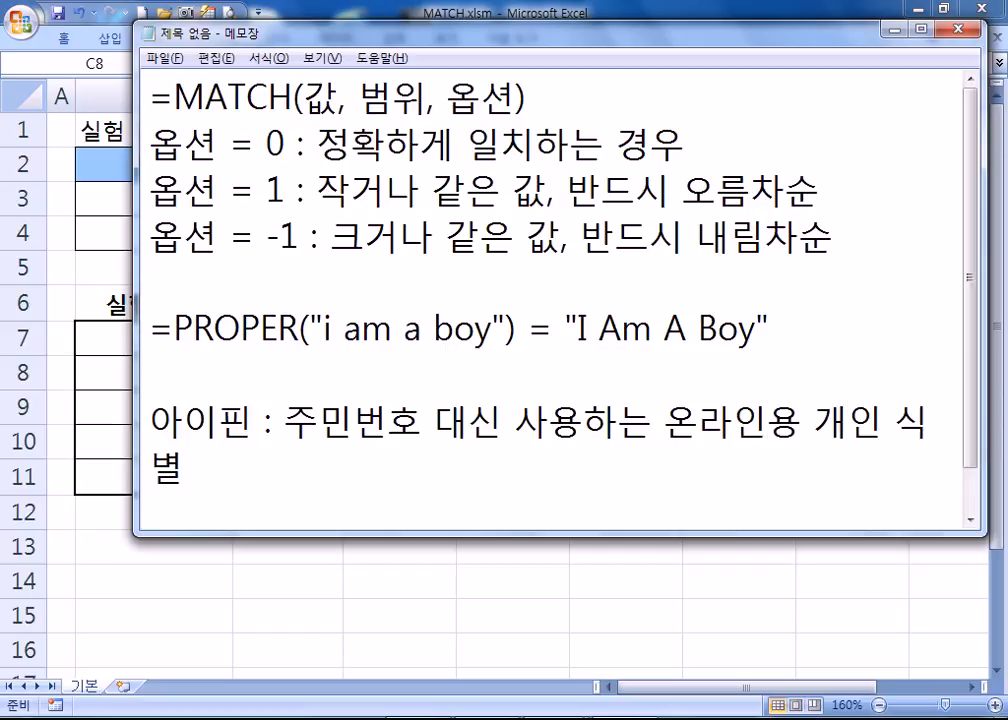
pyautogui.moveTo(135, 394); pyautogui.dragTo(28, 440)
# Duplicate the 아이핀 note on the line directly below it
pyautogui.press('Home')
pyautogui.hotkey('shift', 'Down')
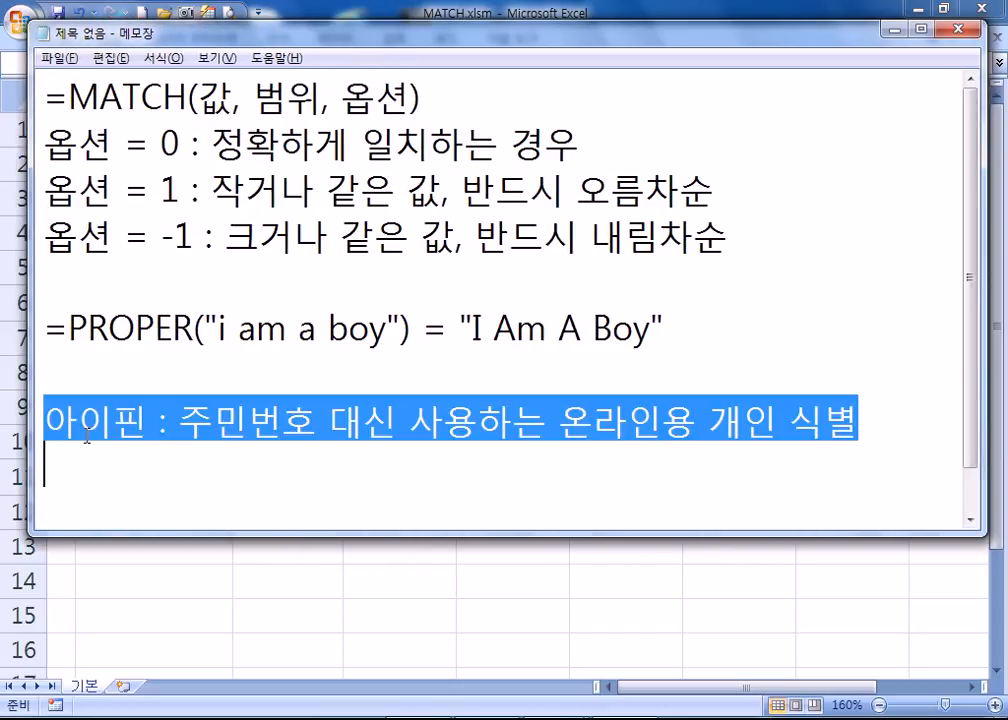
pyautogui.hotkey('ctrl', 'c')
pyautogui.press('Right')
pyautogui.hotkey('ctrl', 'v')
# Change the duplicated note to "마이핀 : 주민번호 대신 사용하는 오프라인용 개인 식별" and start a new line after it
pyautogui.scroll(-1, 400, 280)
pyautogui.click(576, 386)
pyautogui.write('오프')
pyautogui.press('Delete')
pyautogui.press('Delete')
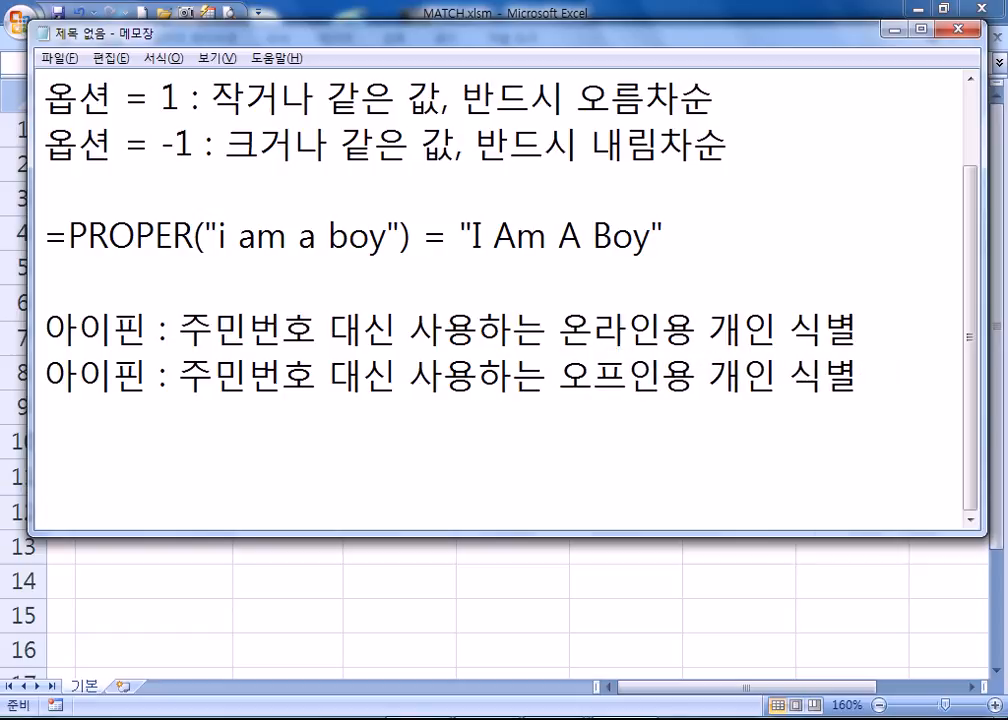
pyautogui.write('ㄹㅏ')
pyautogui.press('Home')
pyautogui.write('ㅁㅏ')
pyautogui.press('Delete')
pyautogui.press('End')
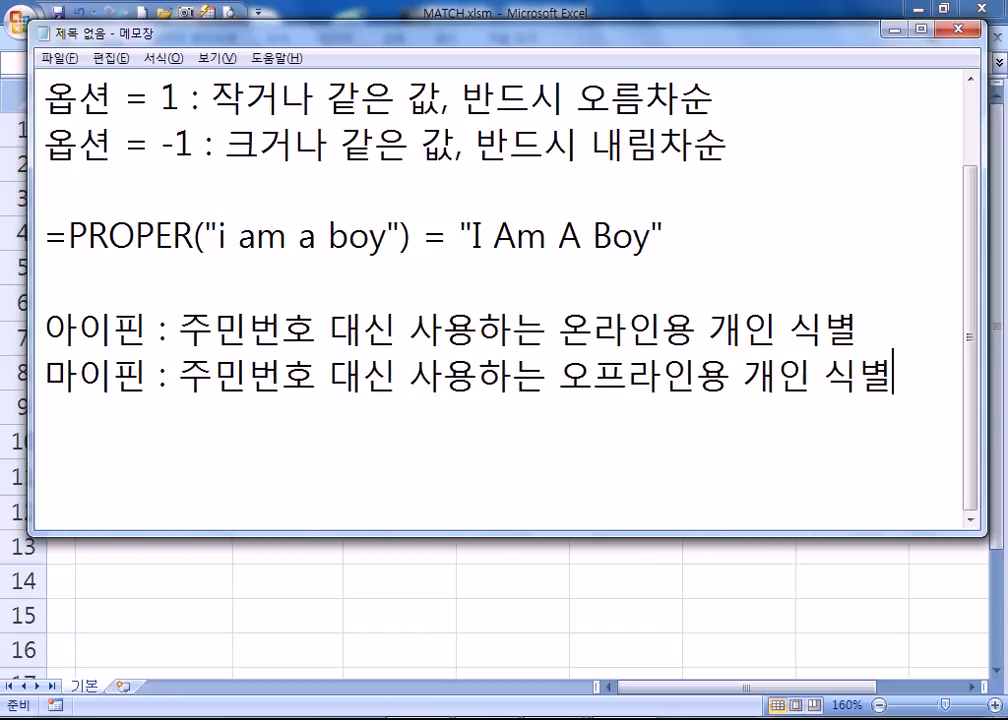
pyautogui.press('Return')
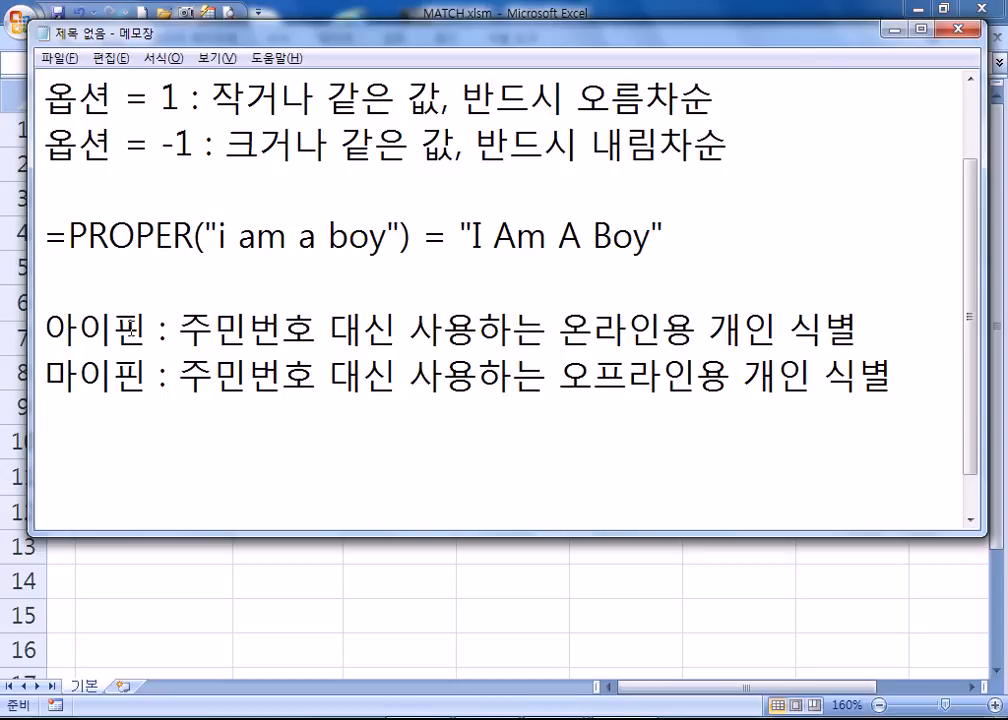
# Examine the terms 아이핀 and 마이핀 in the two notes, including the whole 마이핀 line
pyautogui.moveTo(149, 328); pyautogui.dragTo(38, 320)
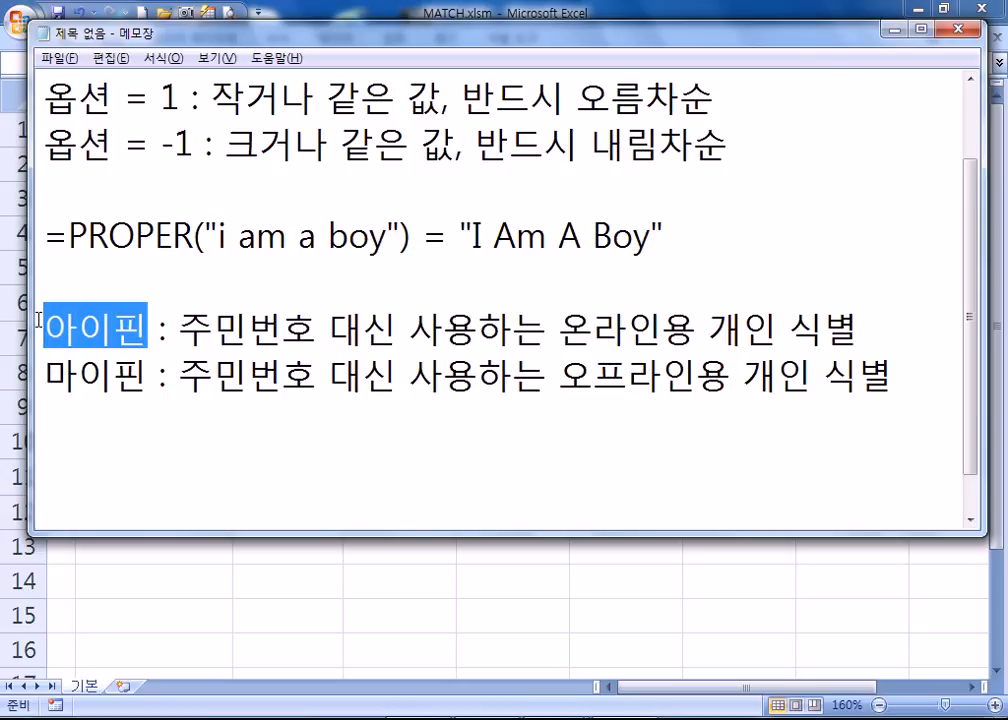
pyautogui.moveTo(149, 376); pyautogui.dragTo(46, 376)
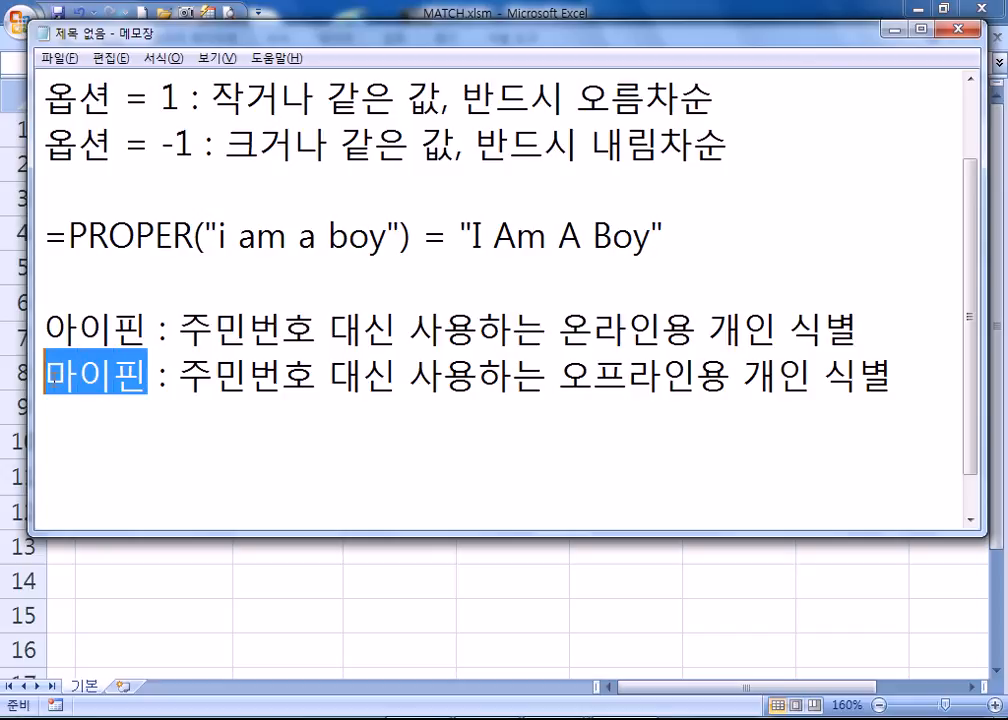
pyautogui.click(46, 378)
pyautogui.moveTo(46, 378); pyautogui.dragTo(54, 431)
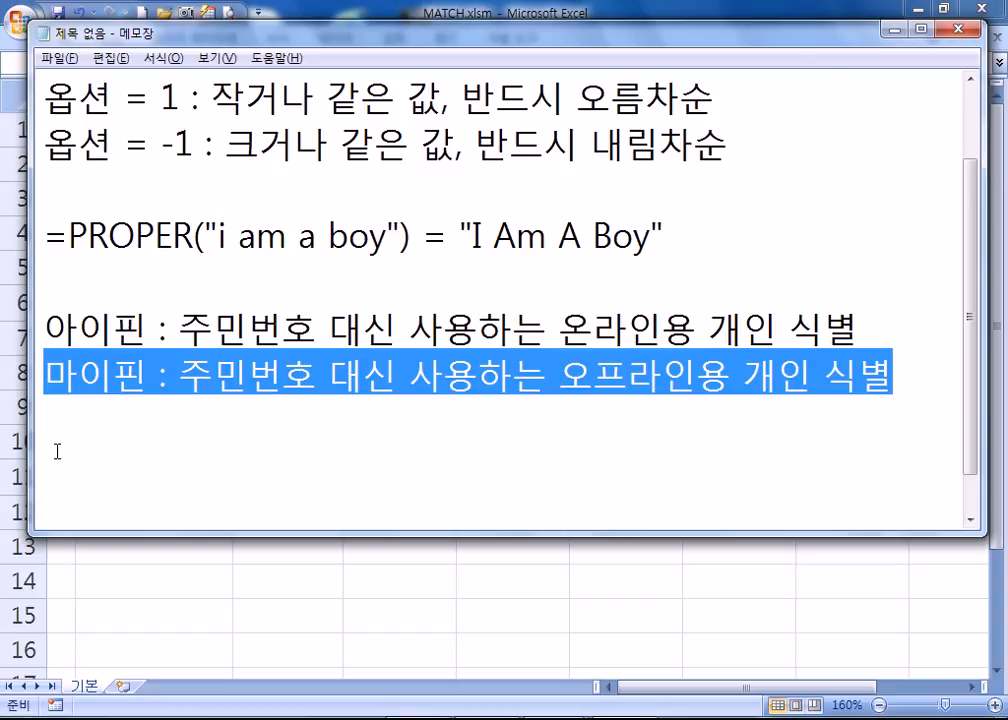
pyautogui.click(63, 450)
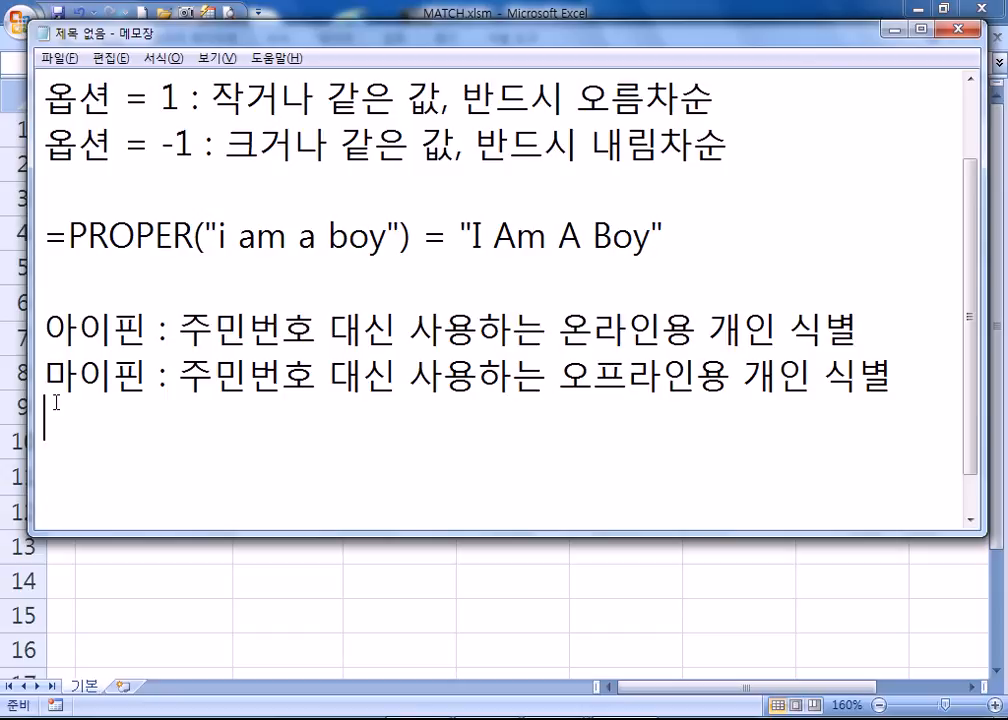
pyautogui.scroll(-1, 55, 415)
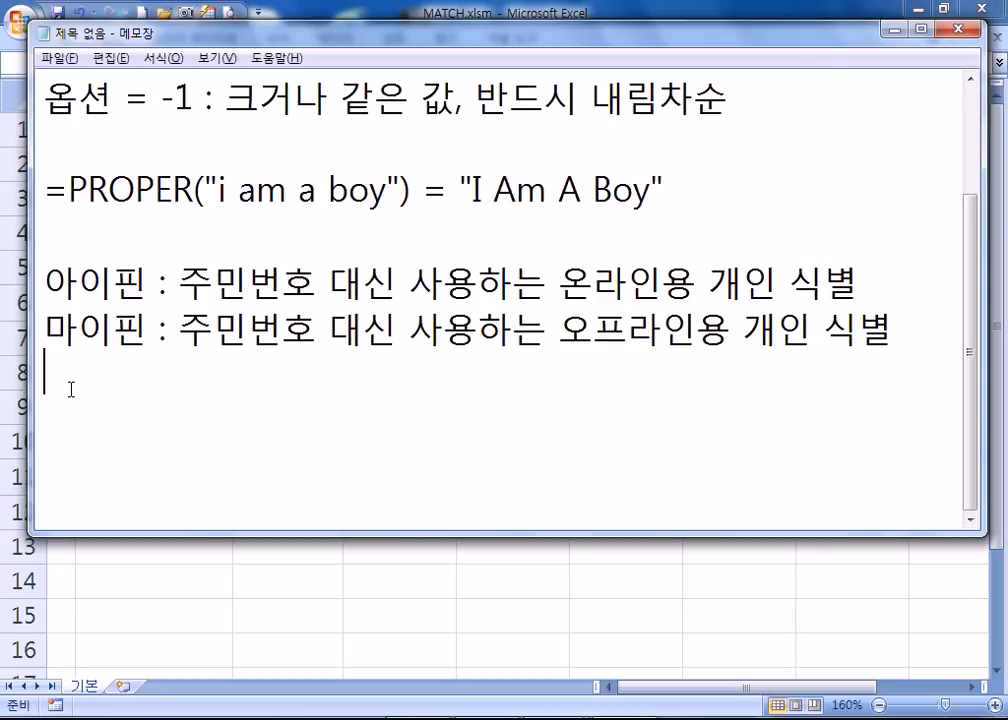
# Below the 마이핀 note, leave a blank line and add a sample mobile number with hyphens, then " > " and the same number without hyphens
pyautogui.press('Return')
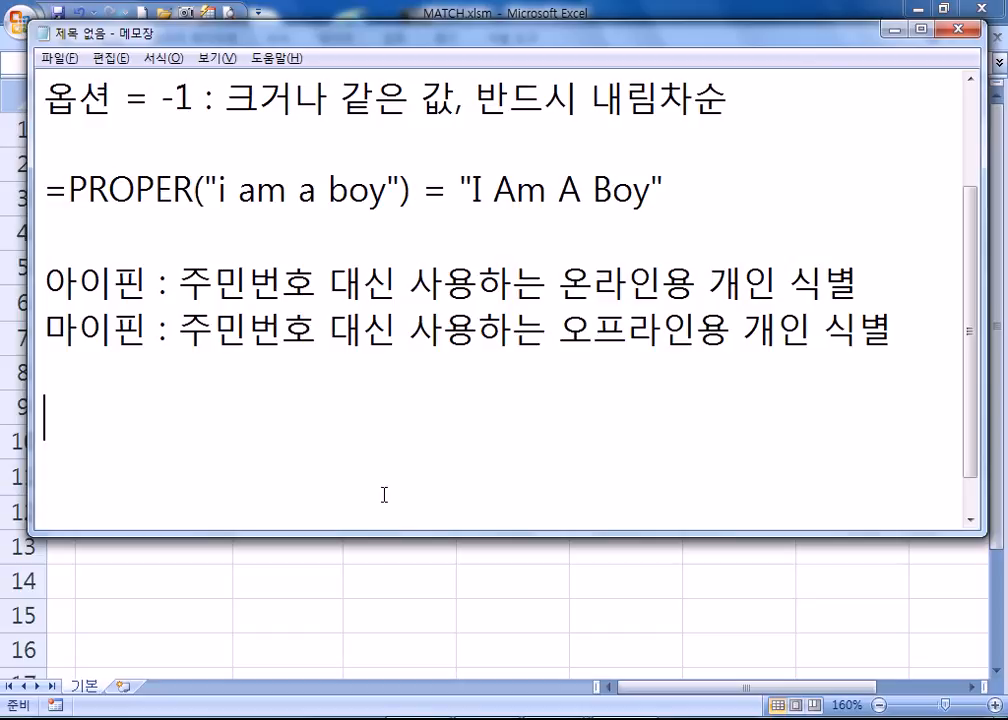
pyautogui.scroll(1, 356, 484)
pyautogui.scroll(-2, 356, 484)
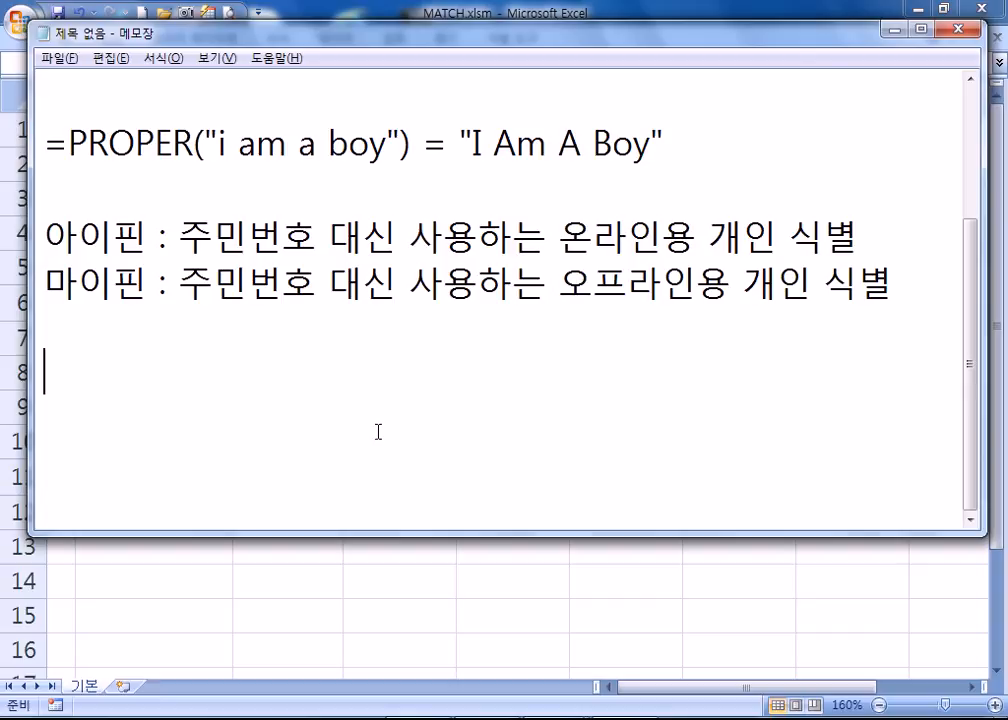
pyautogui.write('01')
pyautogui.write('1-123-')
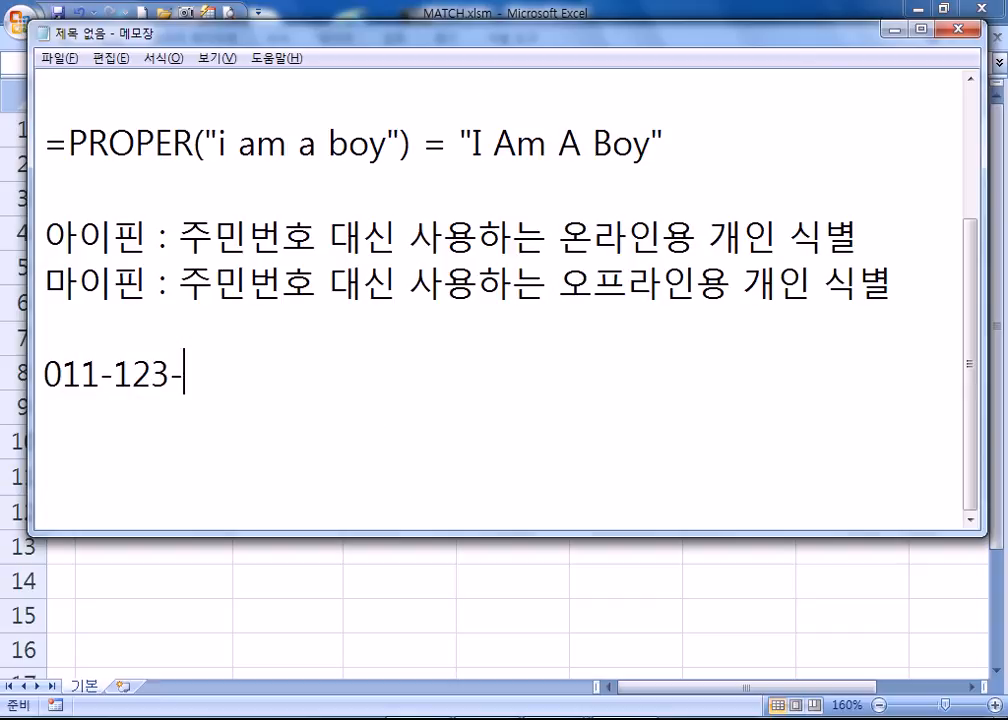
pyautogui.write('4567')
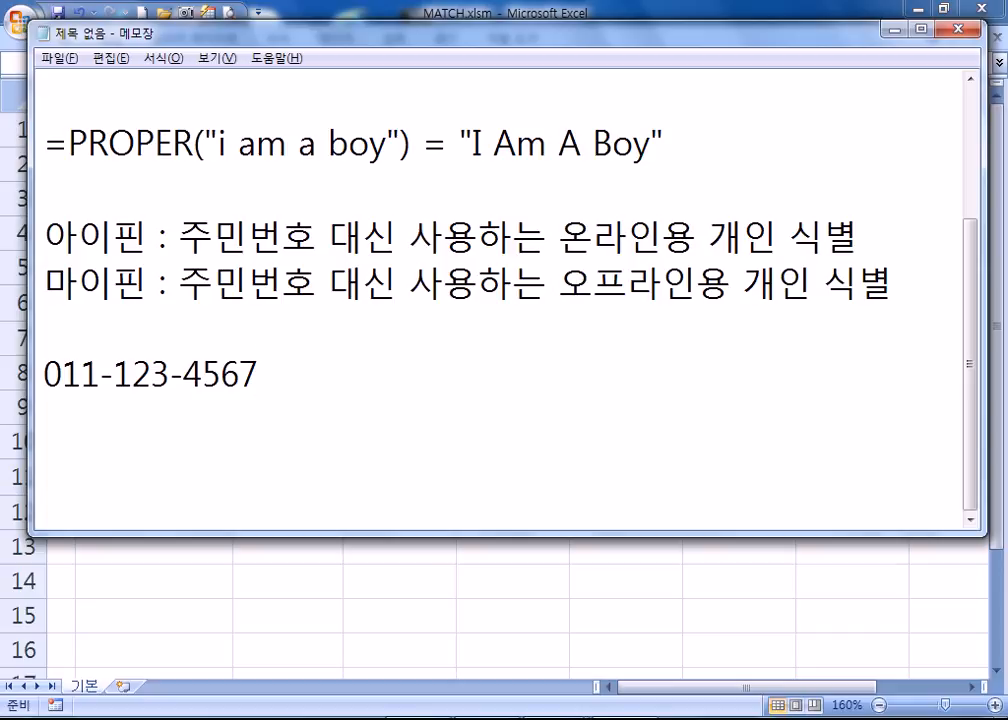
pyautogui.write('> 0111234567')
pyautogui.press('Return')
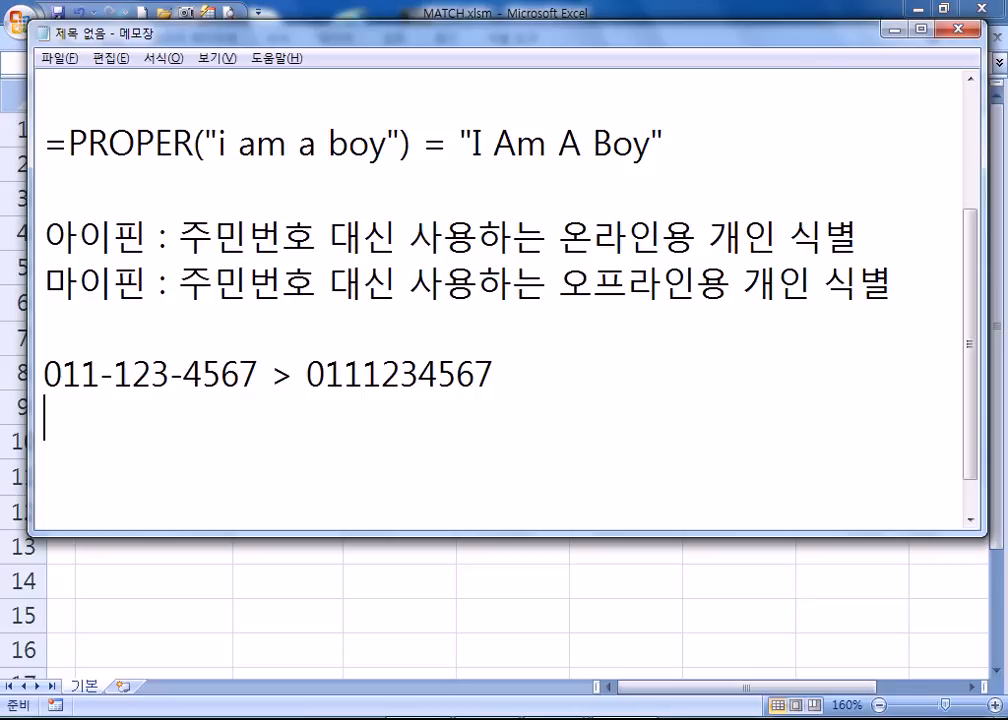
# Add a second sample mobile number with prefix 010 and hyphens, then " > " and the same number without hyphens, and start a new line
pyautogui.write('010-1')
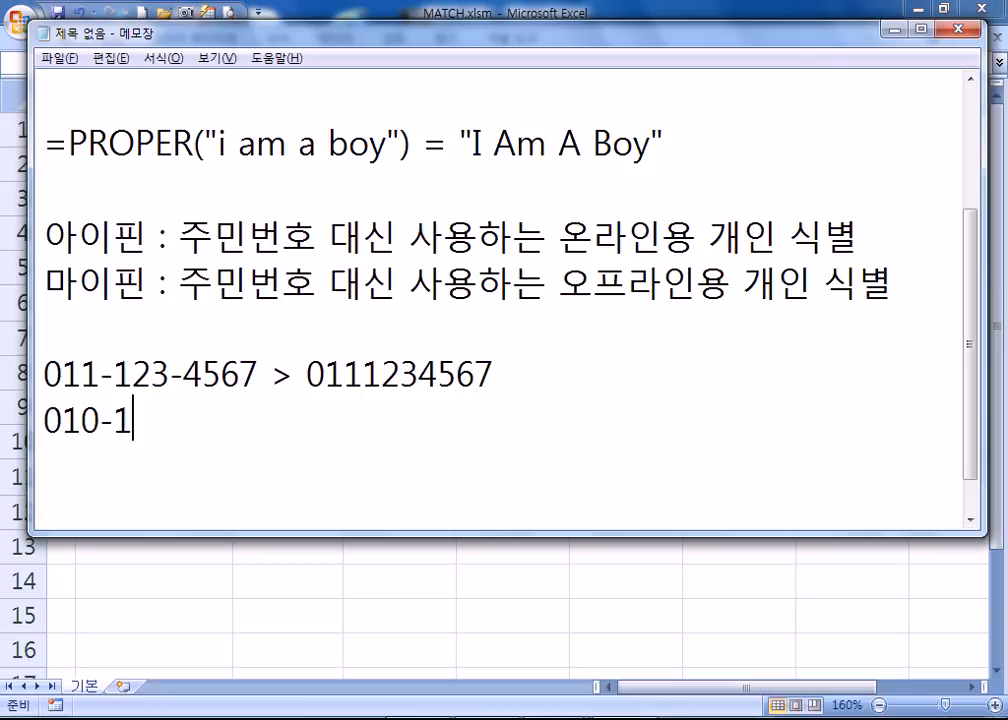
pyautogui.write('234-5678 ?')
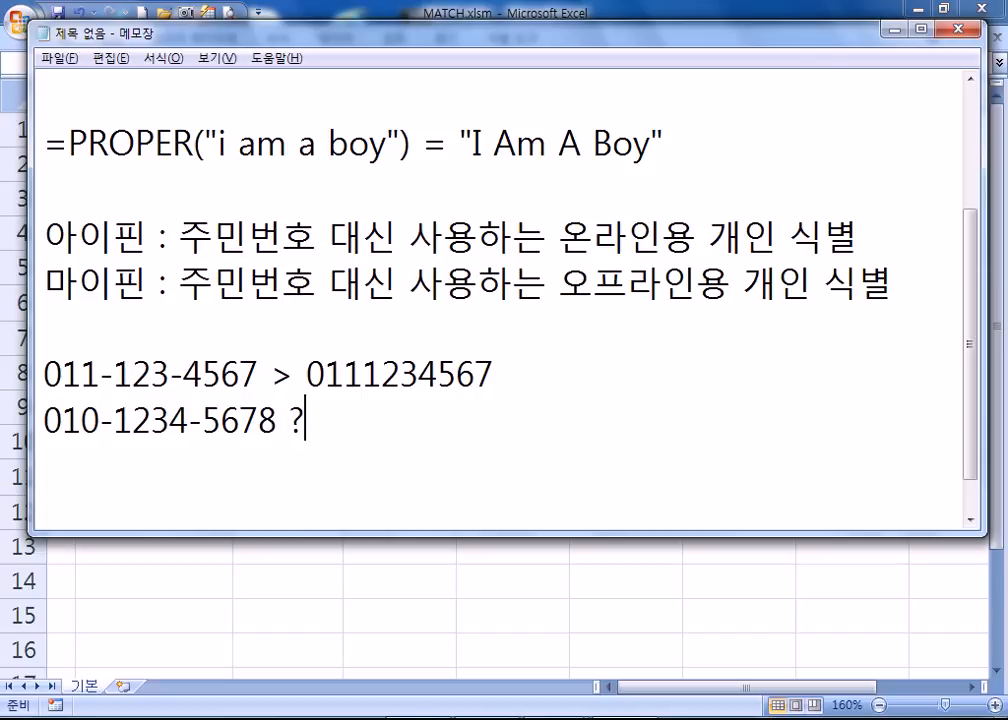
pyautogui.press('BackSpace')
pyautogui.write('> 0')
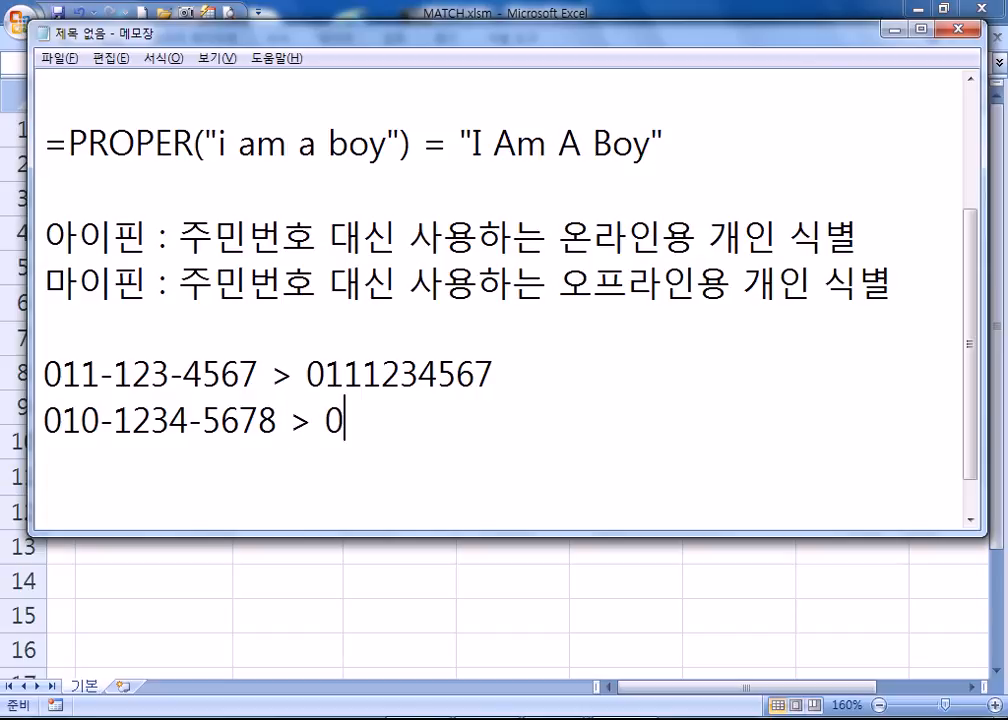
pyautogui.write('1012345678')
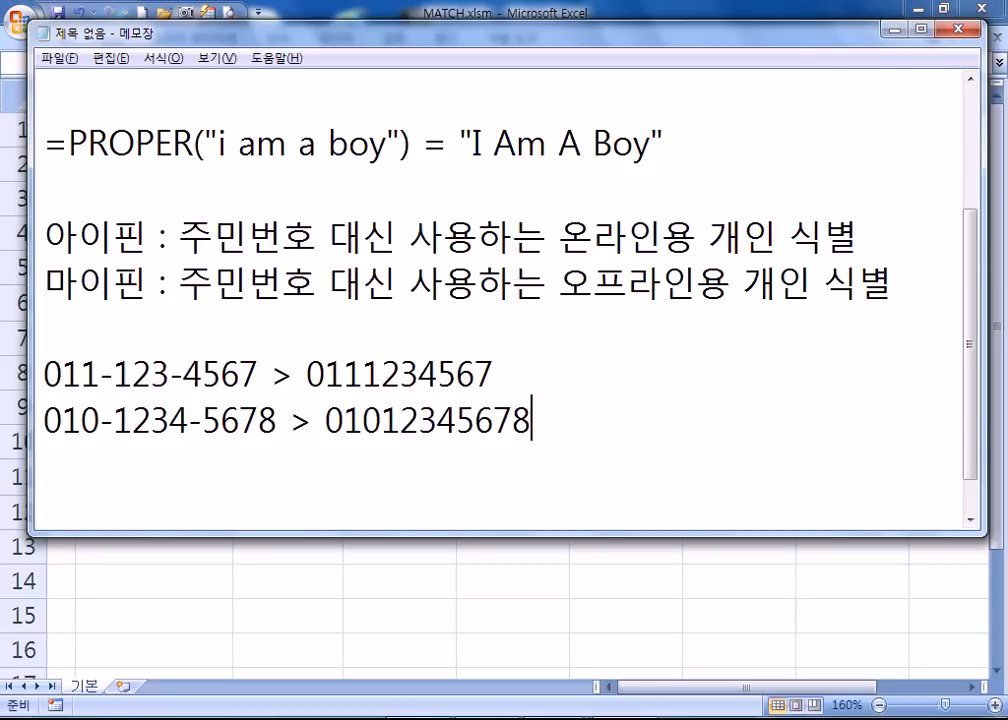
pyautogui.press('Return')
pyautogui.scroll(-1, 381, 253)
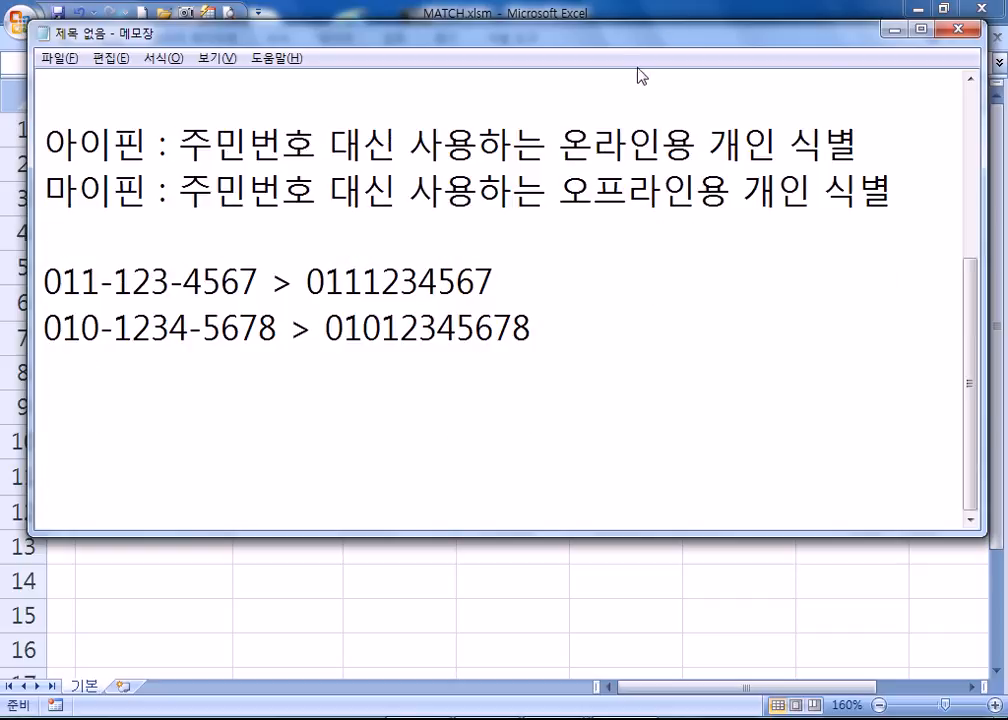
# Extend the first phone number line with " > " and its number written with hyphens again
pyautogui.click(495, 281)
pyautogui.write('> 010-')
pyautogui.press('BackSpace')
pyautogui.press('BackSpace')
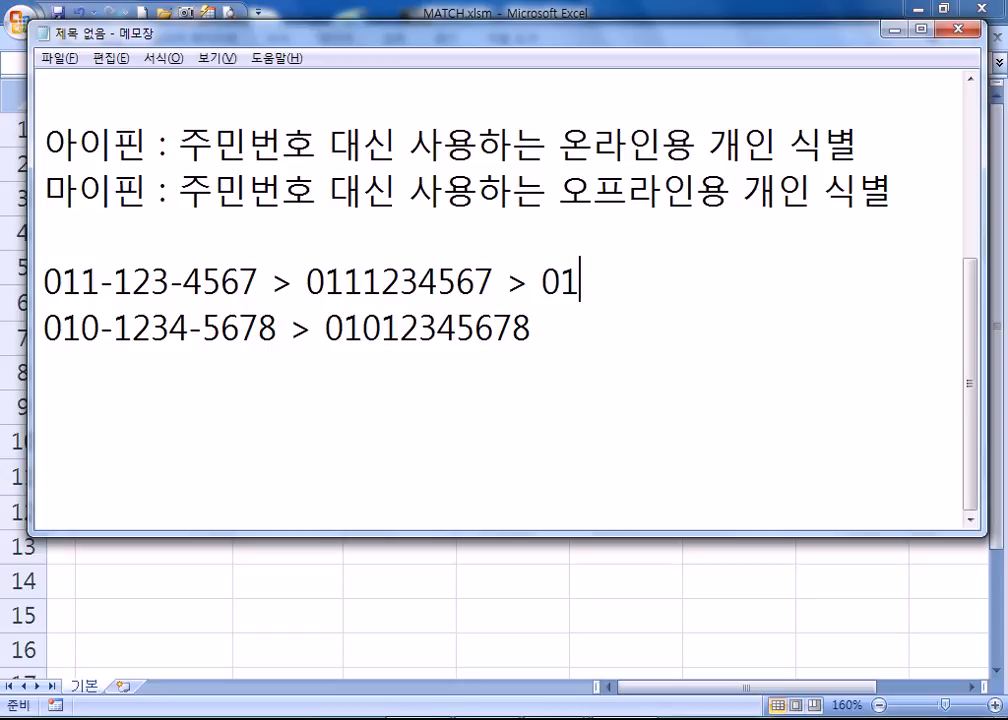
pyautogui.write('1-123-4')
pyautogui.press('BackSpace')
pyautogui.write('-4567')
# Extend the second phone number line with " > " and the 010 number written with hyphens again
pyautogui.press('Down')
pyautogui.write('> 010')
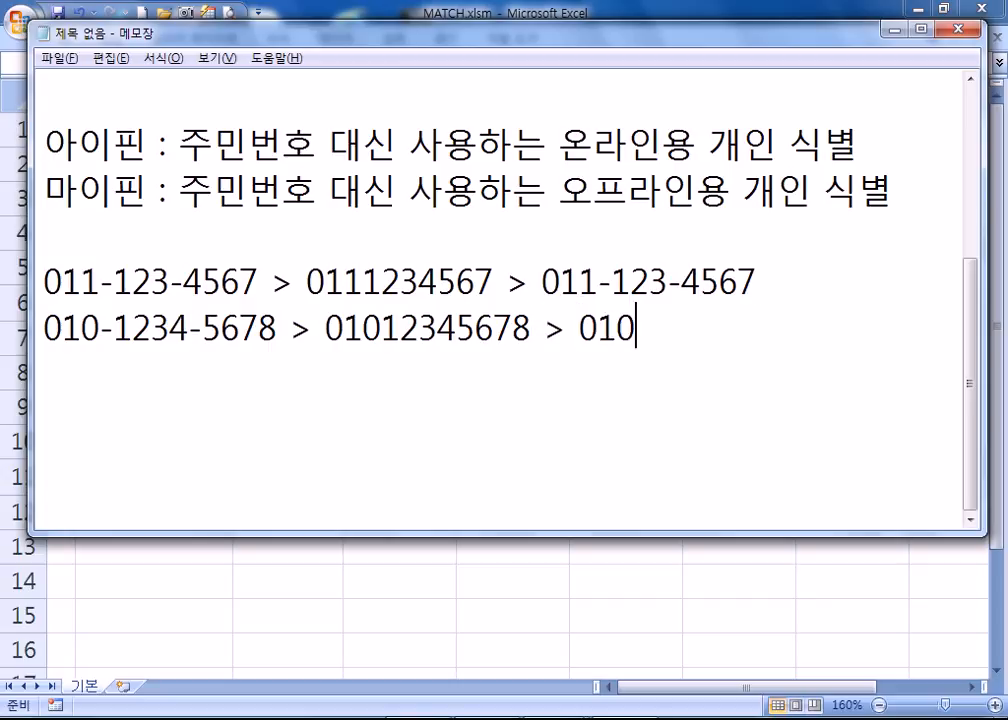
pyautogui.write('-1234-5678')
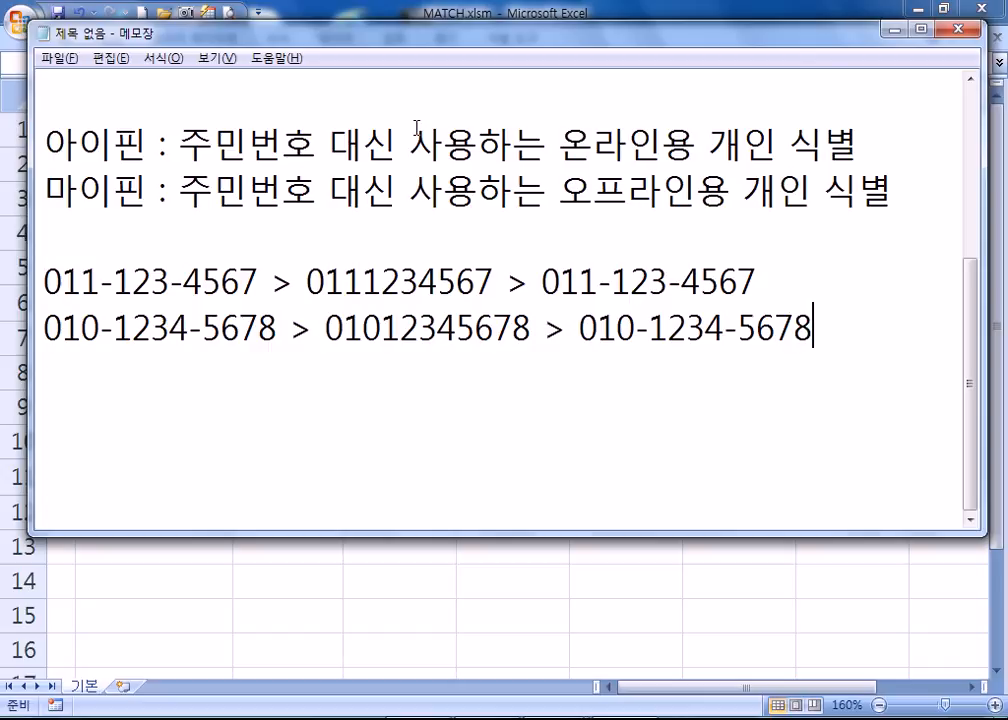
# Compare the hyphenated, plain and re-hyphenated forms of the sample number in the first phone number line
pyautogui.moveTo(261, 274); pyautogui.dragTo(35, 265)
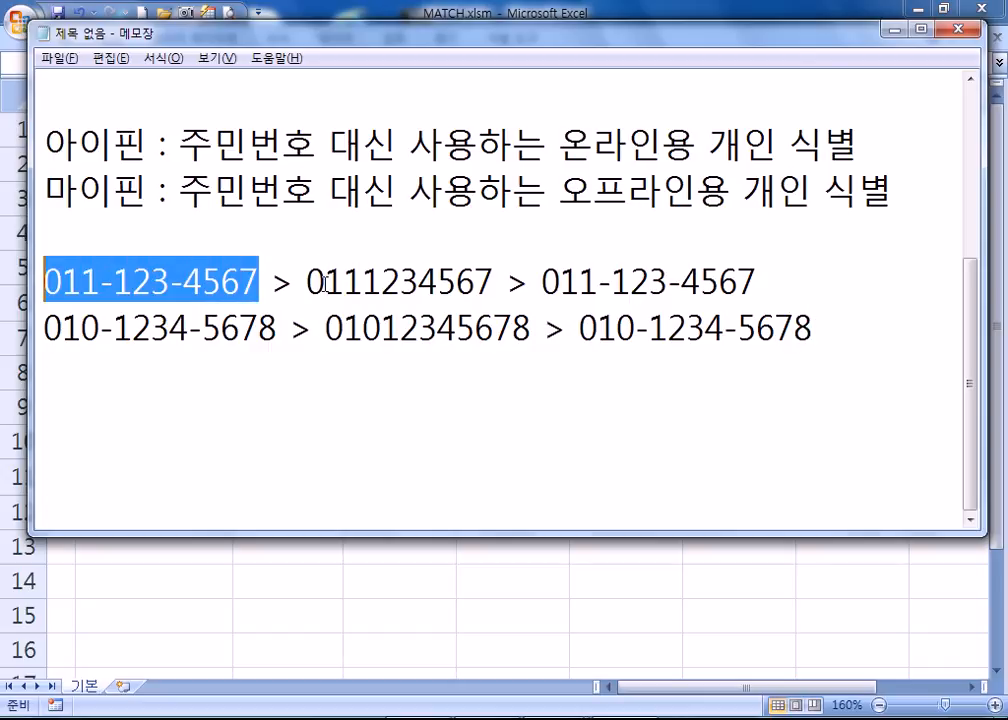
pyautogui.moveTo(295, 281); pyautogui.dragTo(505, 281)
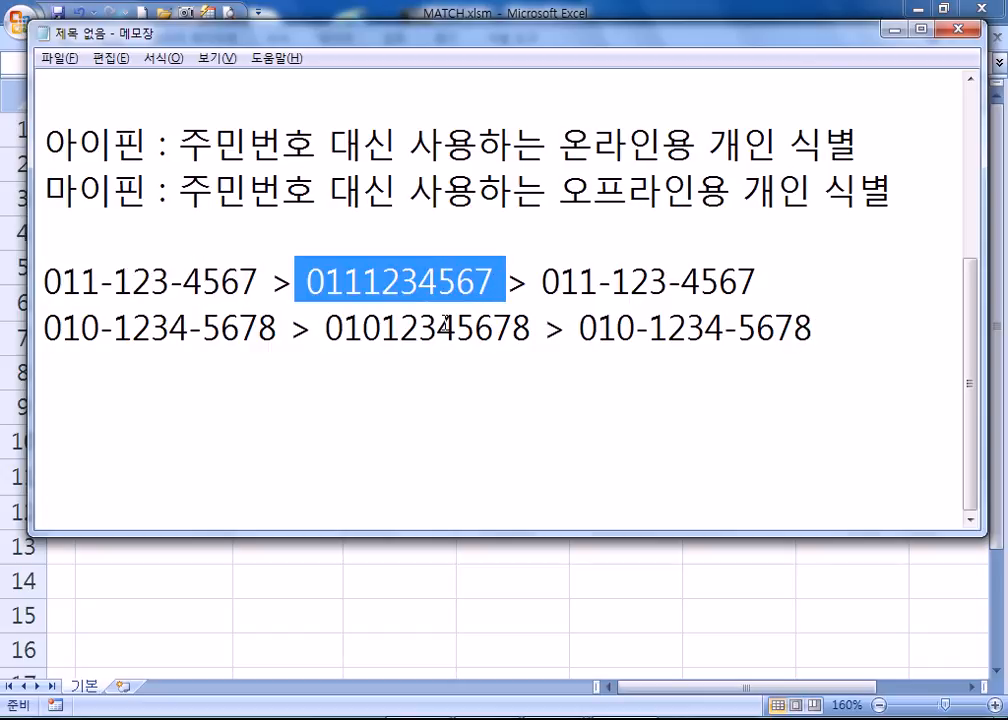
pyautogui.moveTo(100, 282); pyautogui.dragTo(133, 282)
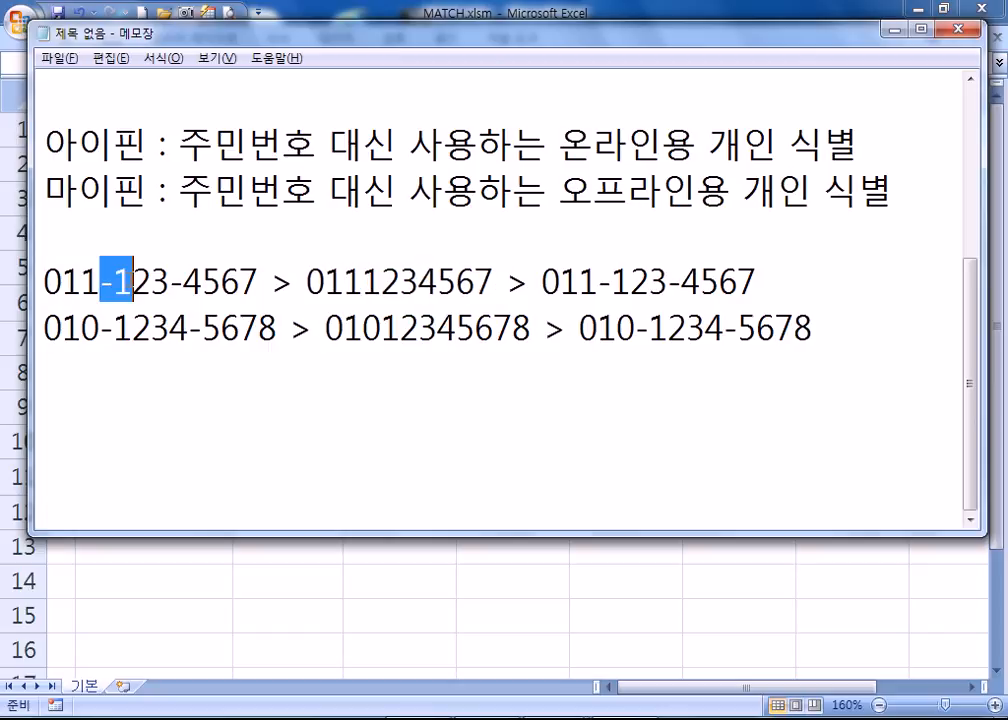
pyautogui.moveTo(306, 282); pyautogui.dragTo(494, 282)
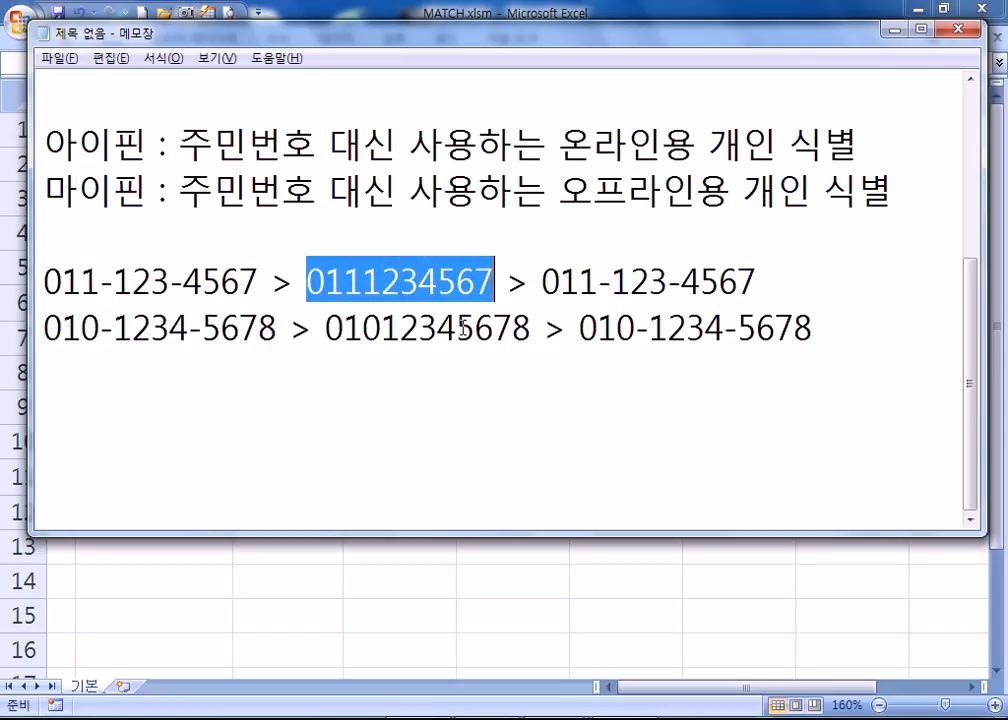
pyautogui.click(340, 281)
pyautogui.moveTo(306, 282); pyautogui.dragTo(496, 278)
pyautogui.moveTo(599, 282); pyautogui.dragTo(611, 282)
pyautogui.moveTo(542, 282); pyautogui.dragTo(757, 284)
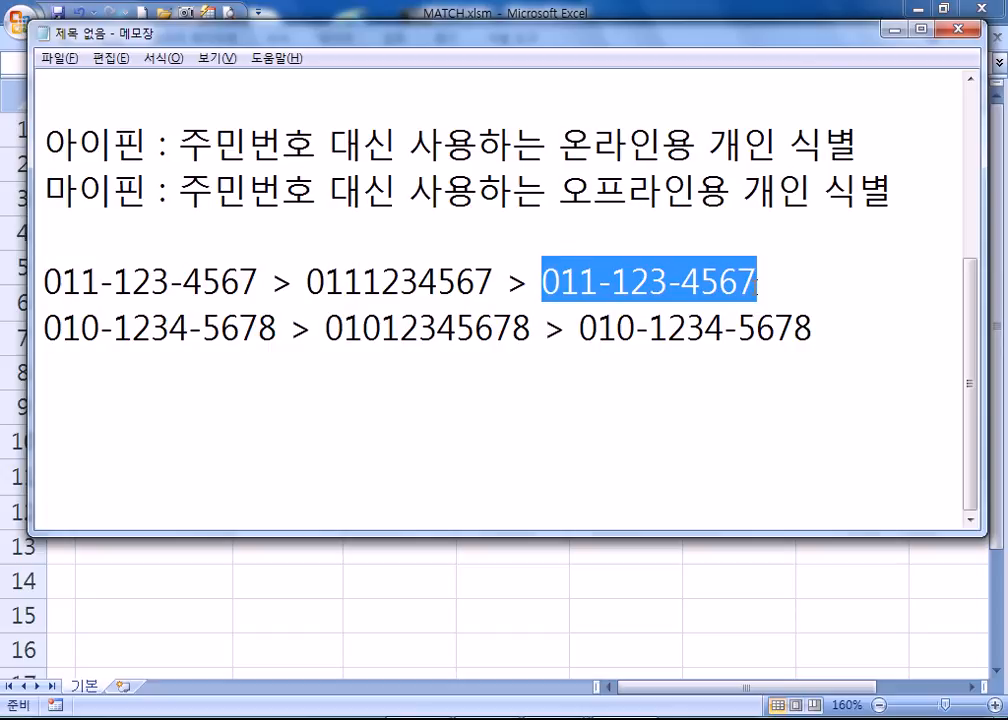
pyautogui.click(781, 414)
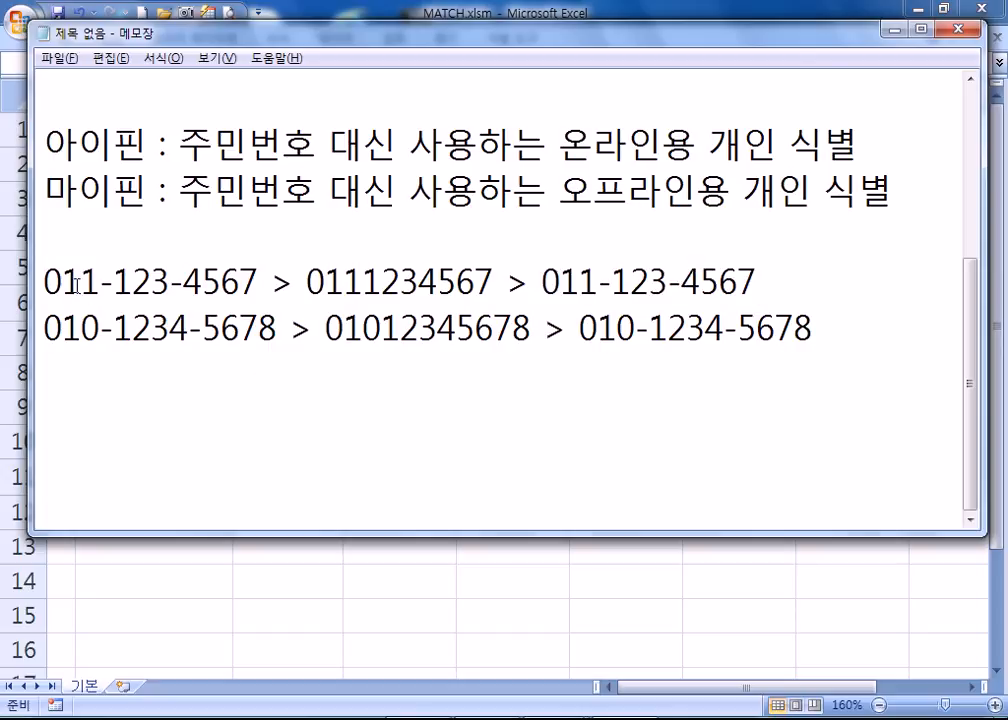
# Examine the leading, middle and last digit groups of the first sample phone number
pyautogui.moveTo(97, 283); pyautogui.dragTo(40, 283)
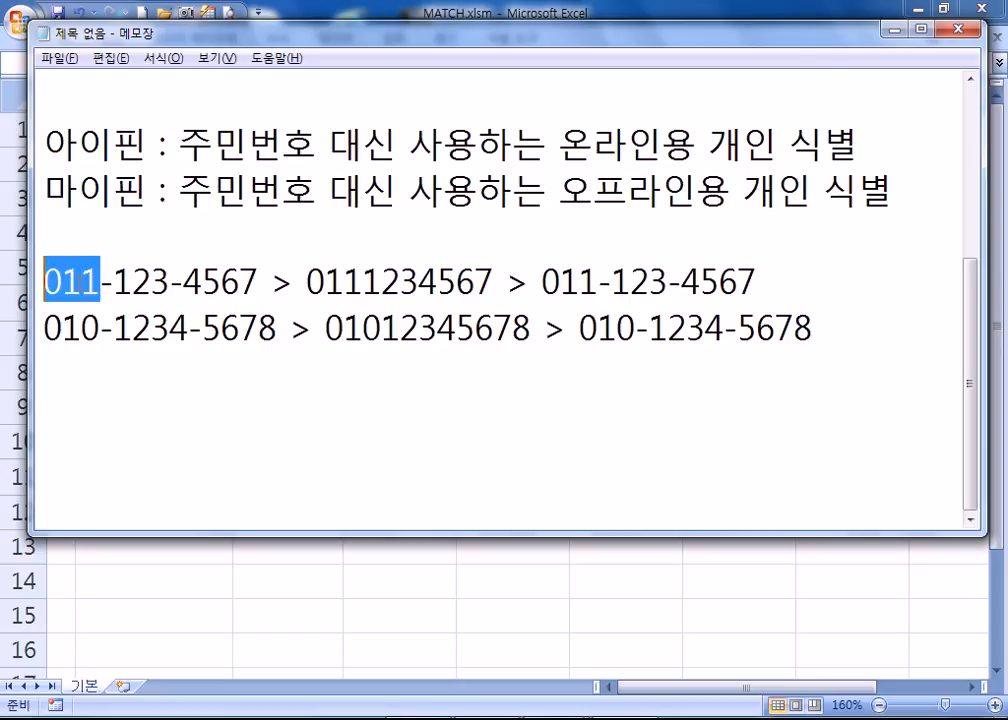
pyautogui.moveTo(362, 283); pyautogui.dragTo(307, 283)
pyautogui.moveTo(183, 283); pyautogui.dragTo(255, 280)
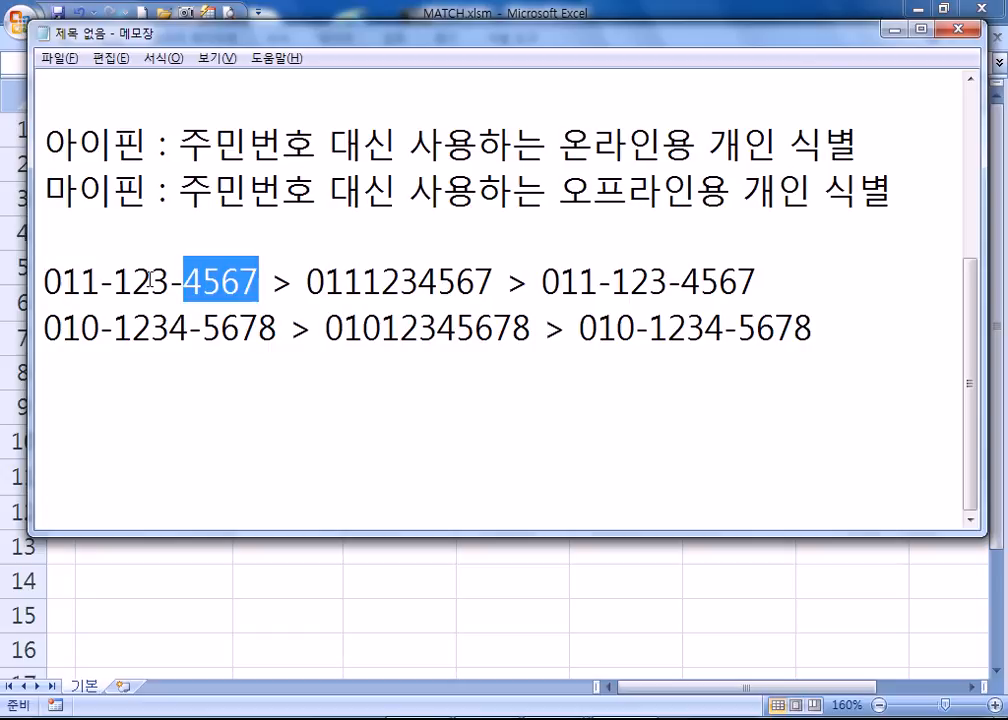
pyautogui.click(121, 283)
pyautogui.moveTo(116, 283); pyautogui.dragTo(124, 283)
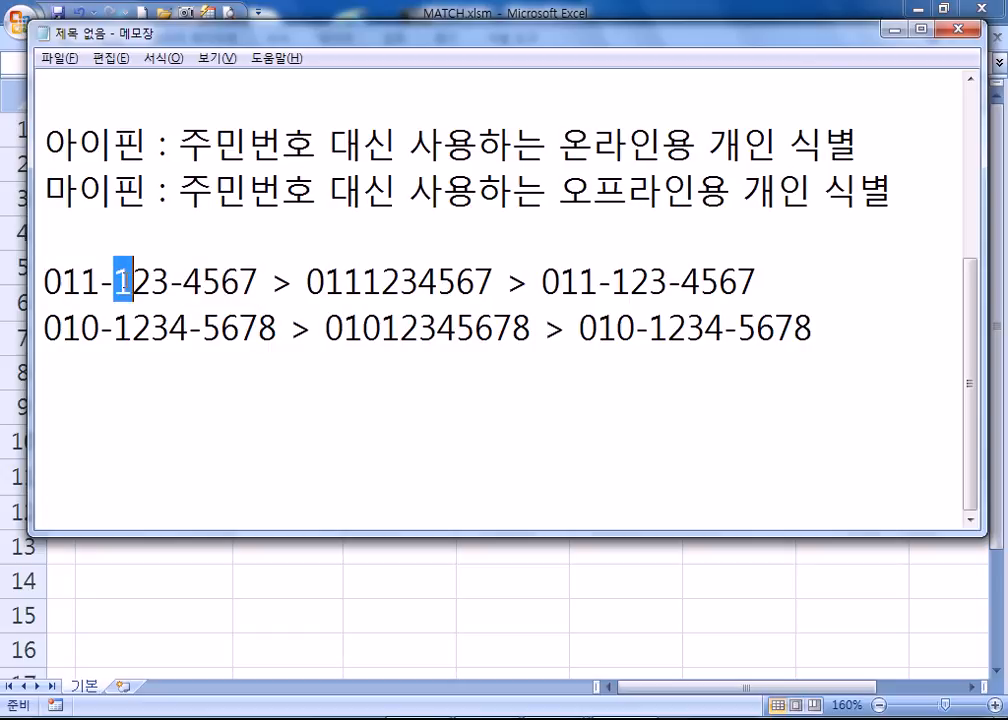
pyautogui.moveTo(101, 283); pyautogui.dragTo(43, 284)
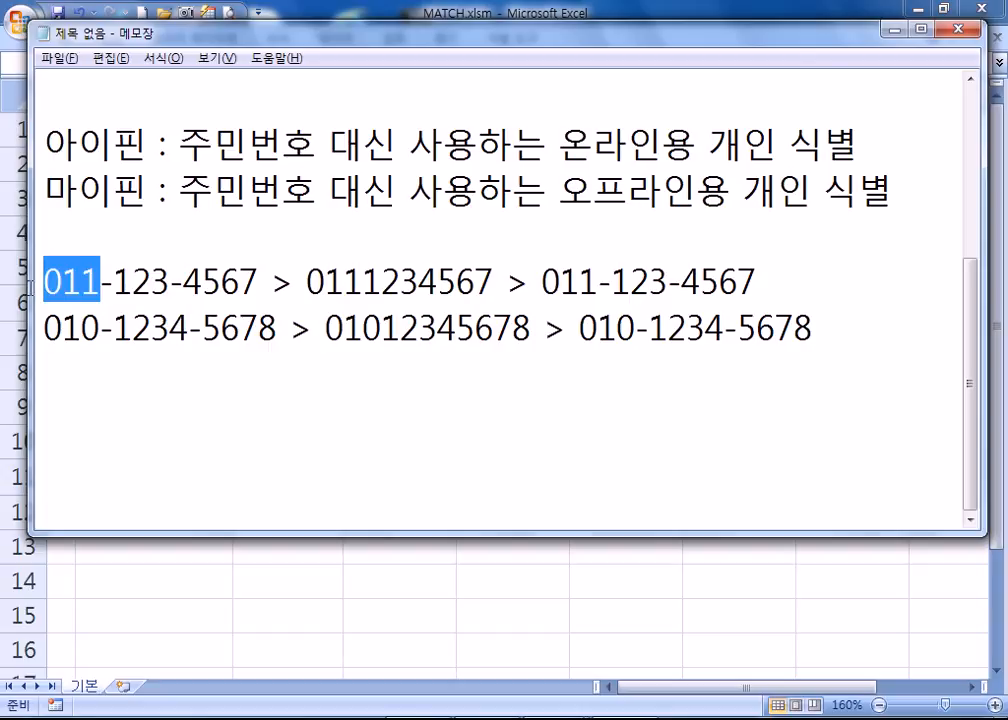
pyautogui.moveTo(181, 283); pyautogui.dragTo(259, 283)
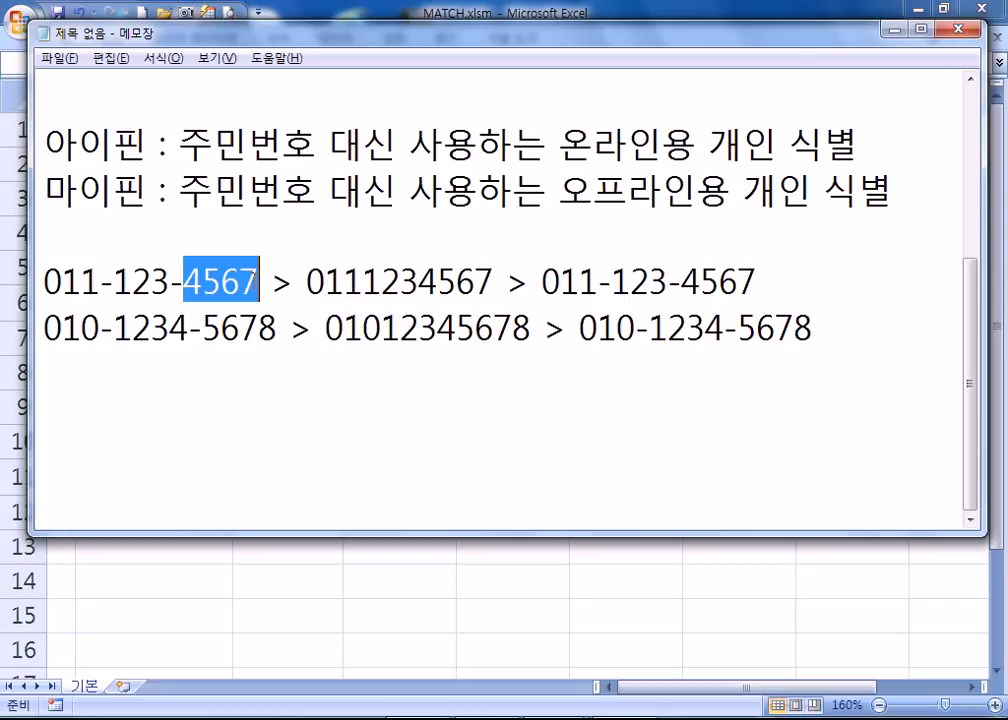
pyautogui.moveTo(112, 283); pyautogui.dragTo(168, 283)
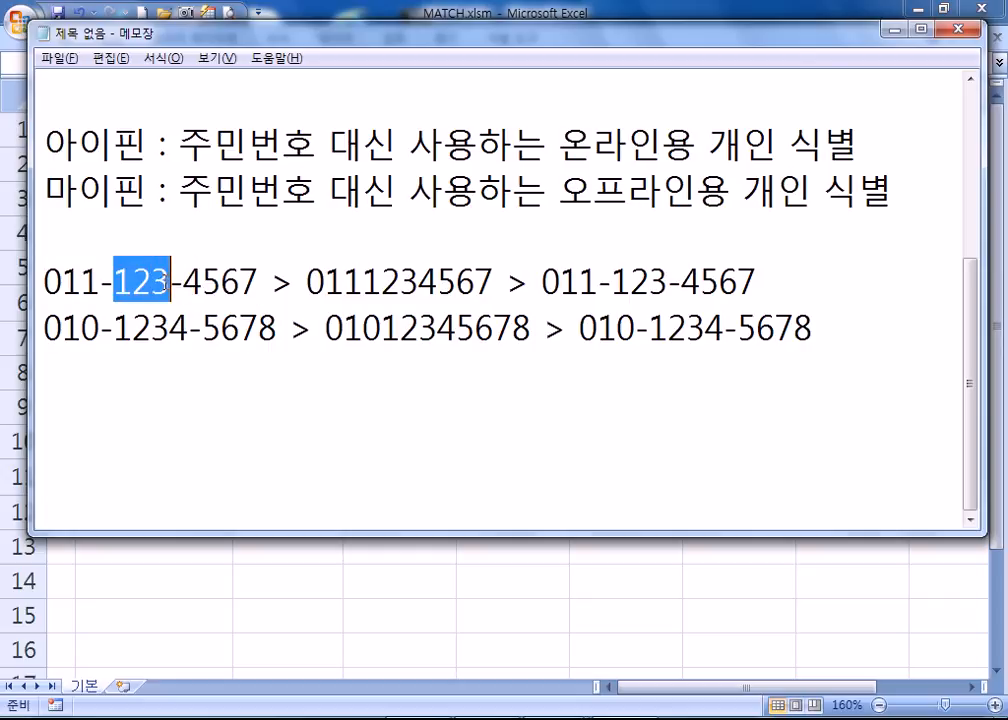
pyautogui.moveTo(101, 283); pyautogui.dragTo(34, 283)
pyautogui.moveTo(182, 283); pyautogui.dragTo(260, 283)
pyautogui.click(113, 283)
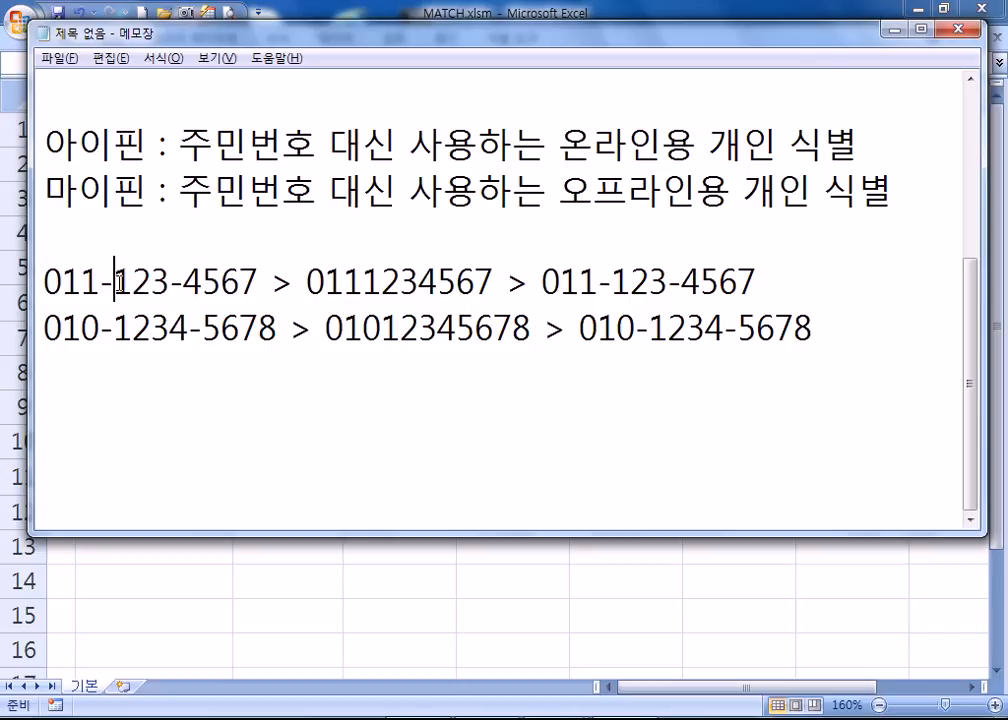
pyautogui.moveTo(120, 283); pyautogui.dragTo(170, 283)
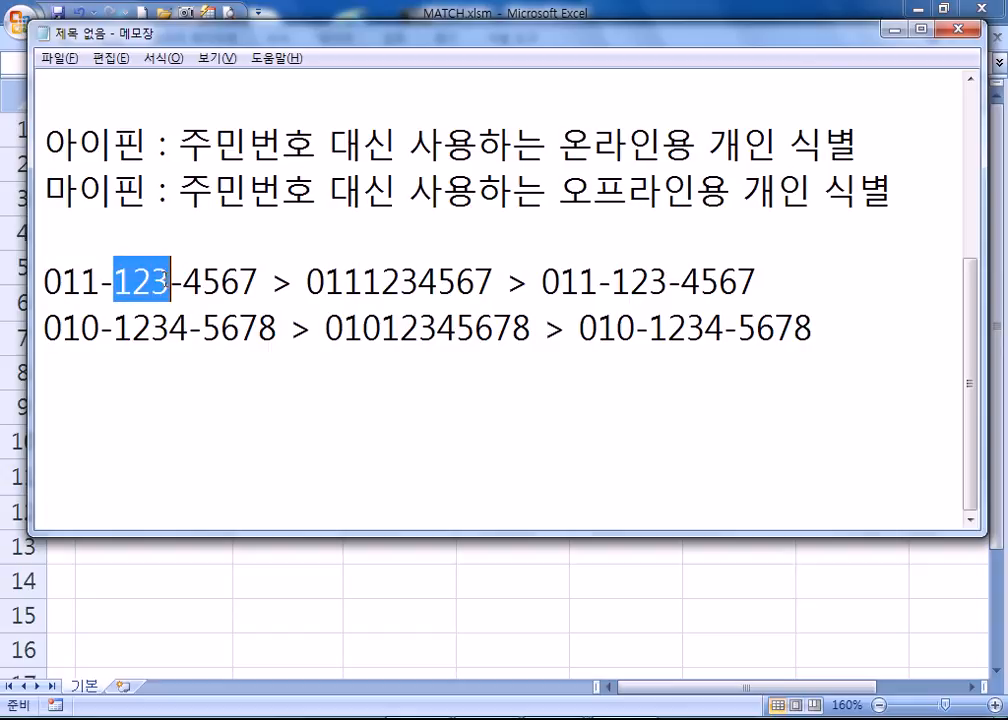
# Compare the lengths of the middle digit groups in the two sample phone numbers, including the form without hyphens
pyautogui.moveTo(114, 328); pyautogui.dragTo(188, 328)
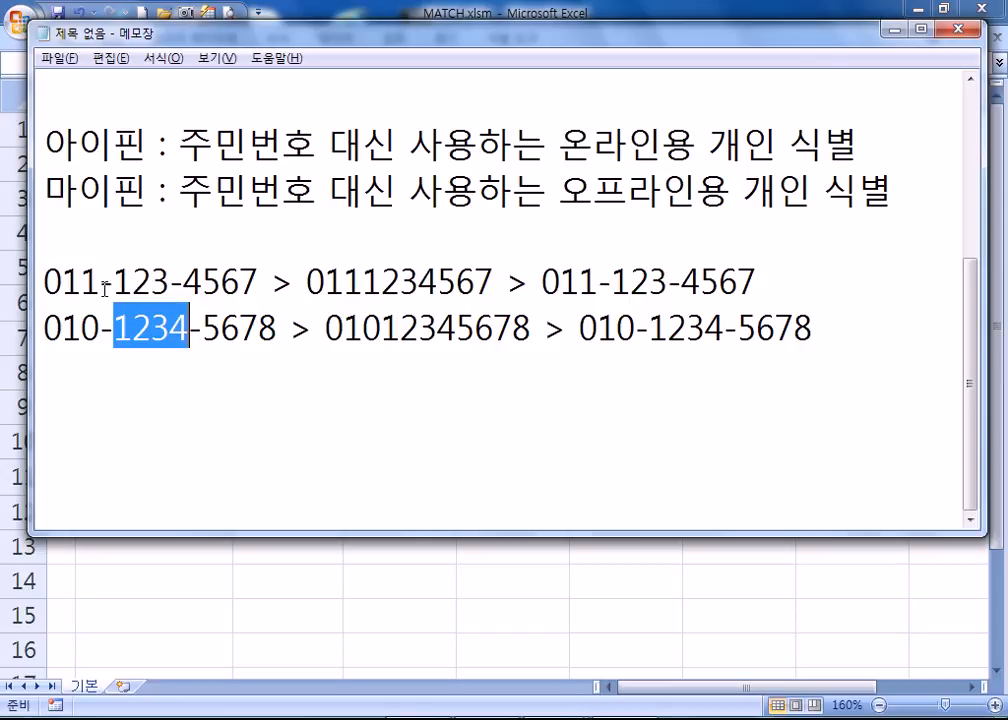
pyautogui.moveTo(99, 284); pyautogui.dragTo(15, 283)
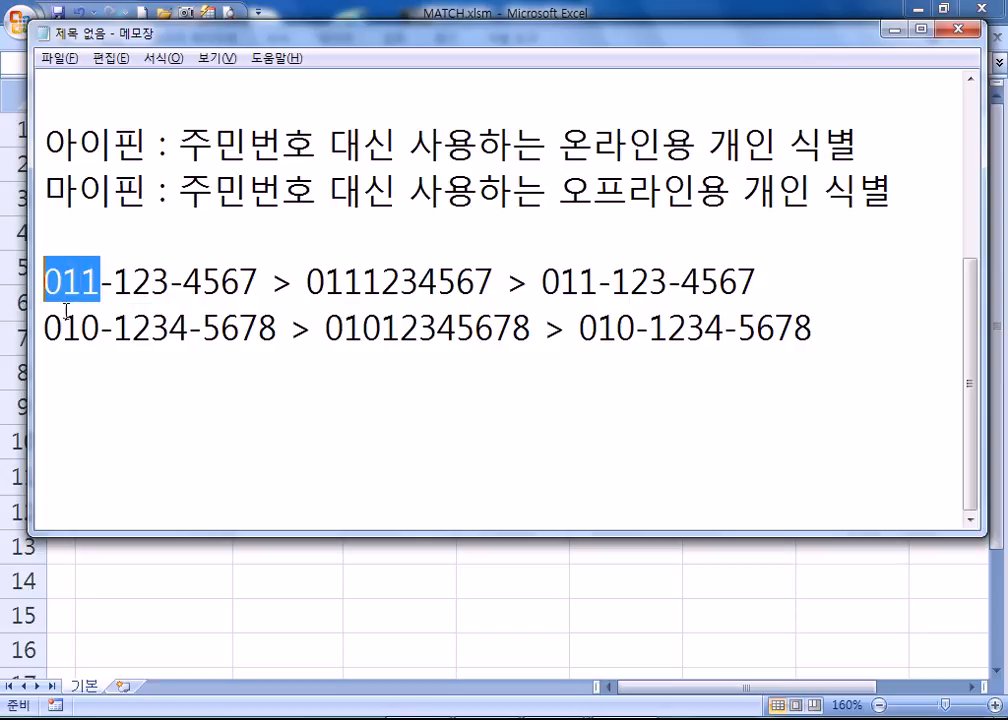
pyautogui.moveTo(113, 284); pyautogui.dragTo(170, 284)
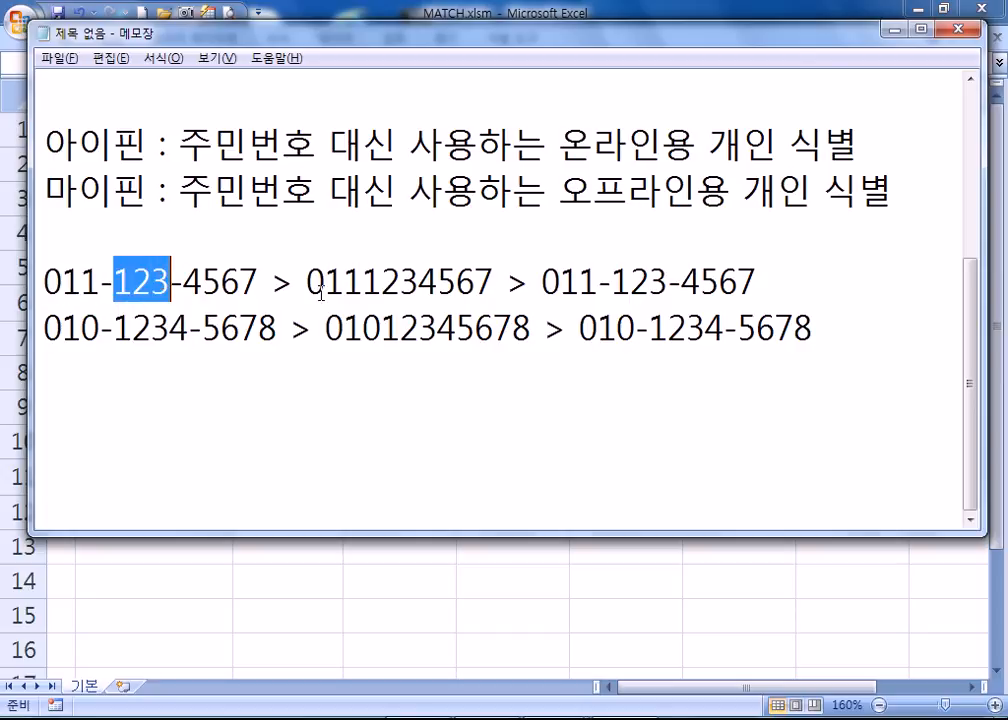
pyautogui.moveTo(115, 328); pyautogui.dragTo(189, 328)
pyautogui.moveTo(114, 284); pyautogui.dragTo(170, 284)
pyautogui.moveTo(306, 284); pyautogui.dragTo(494, 284)
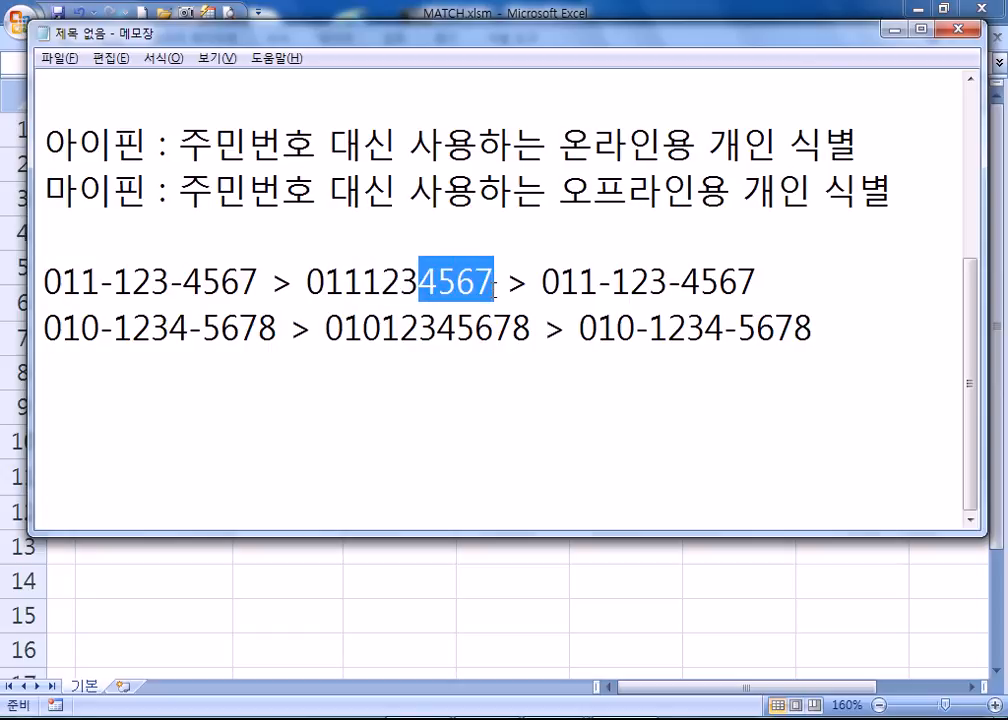
pyautogui.moveTo(113, 284); pyautogui.dragTo(170, 284)
pyautogui.moveTo(114, 328); pyautogui.dragTo(188, 328)
# On the line below the phone numbers, write =LEFT(번호,3) for the leading digit group
pyautogui.click(172, 381)
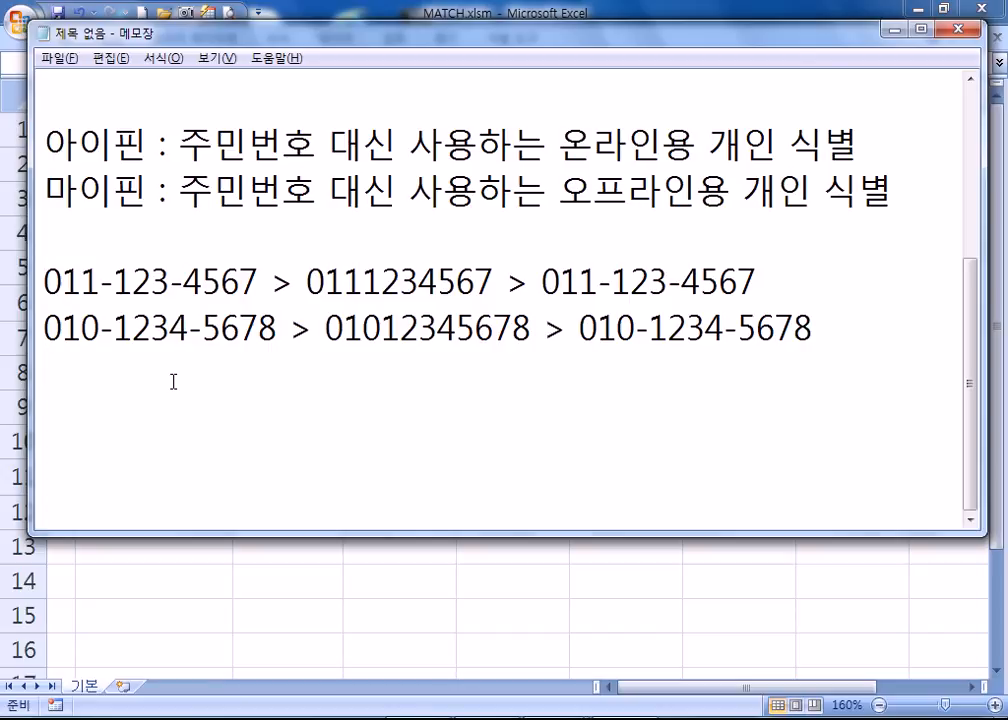
pyautogui.write('=LEFT*')
pyautogui.press('BackSpace')
pyautogui.write('(')
pyautogui.write('QJS')
pyautogui.press('BackSpace')
pyautogui.press('BackSpace')
pyautogui.press('BackSpace')
pyautogui.press('Hangul')
pyautogui.write('버ㅗㄴ')
pyautogui.press('BackSpace')
pyautogui.press('BackSpace')
pyautogui.press('BackSpace')
pyautogui.write('번호,')
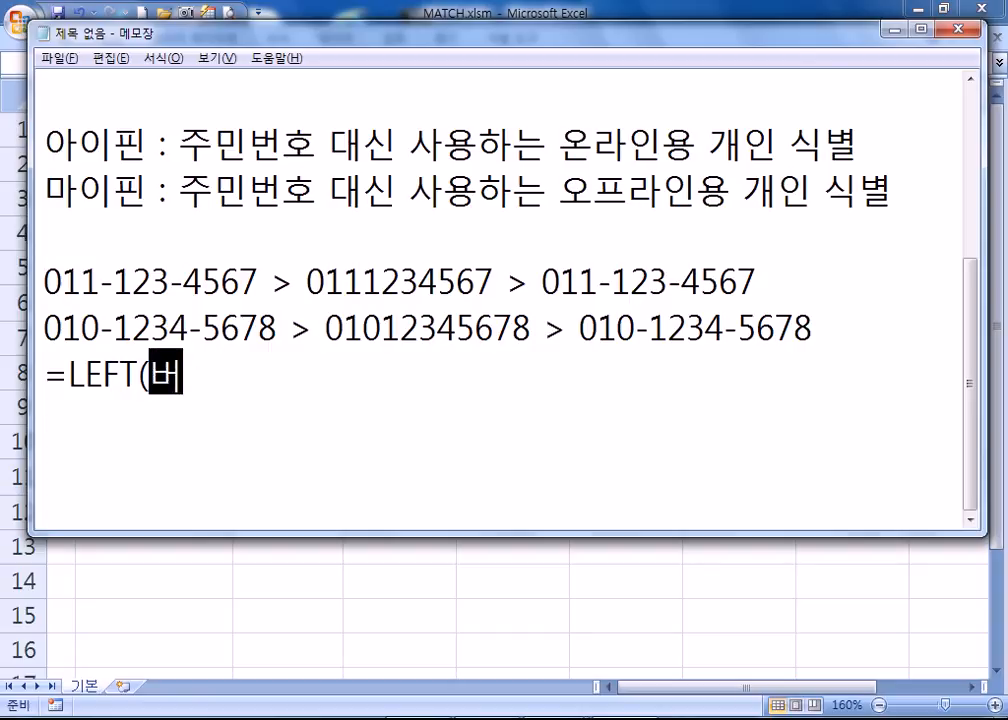
pyautogui.write('3)')
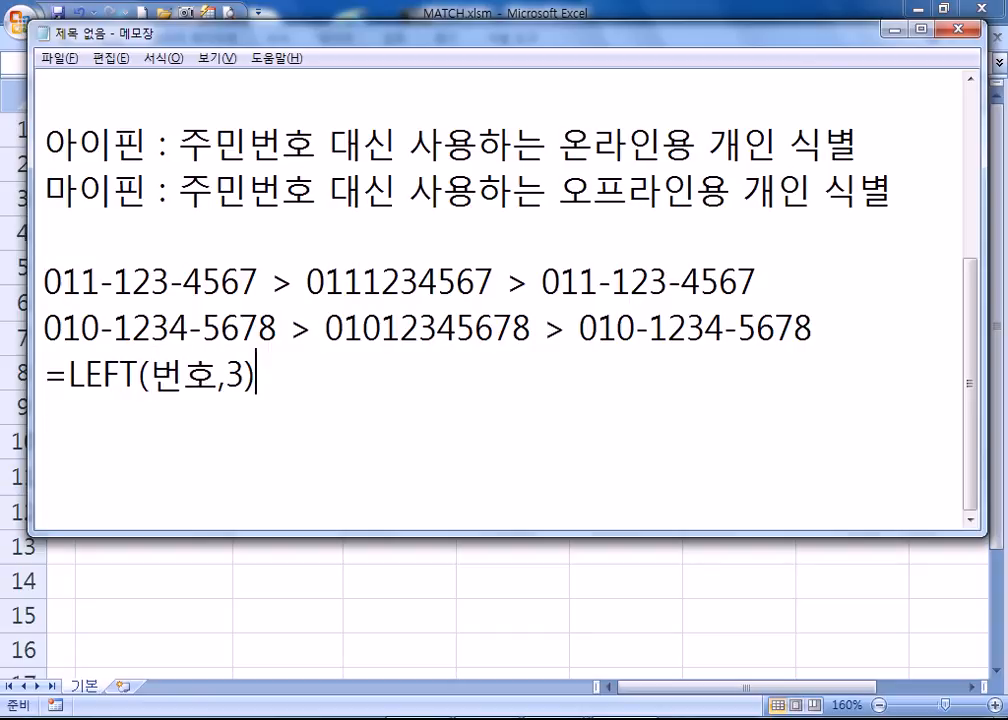
pyautogui.moveTo(100, 282); pyautogui.dragTo(14, 270)
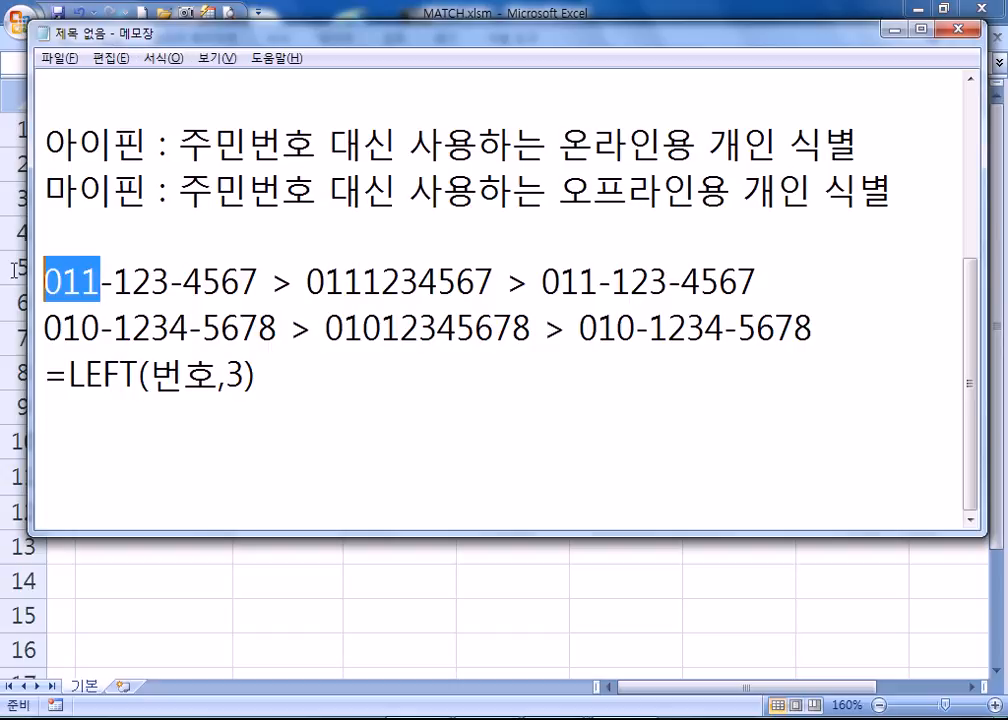
# Append &MID()& to the LEFT formula, leaving the MID arguments empty
pyautogui.click(330, 392)
pyautogui.write('&&')
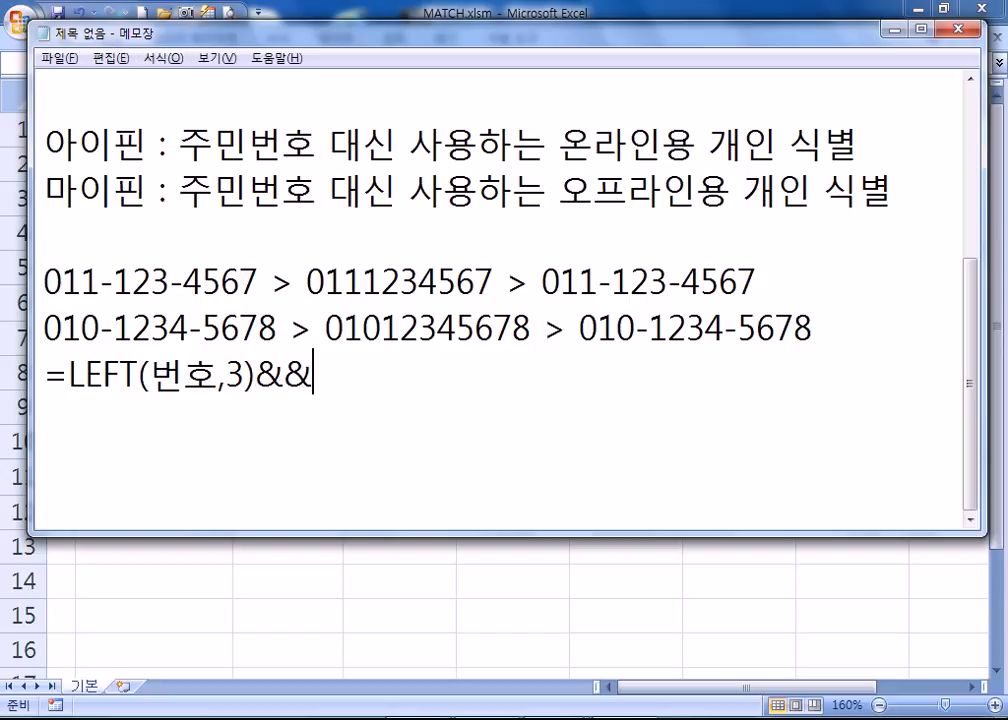
pyautogui.press('Left')
pyautogui.write('ㅡㅑㅇ(')
pyautogui.press('BackSpace')
pyautogui.press('BackSpace')
pyautogui.press('BackSpace')
pyautogui.press('BackSpace')
pyautogui.write('MID()')
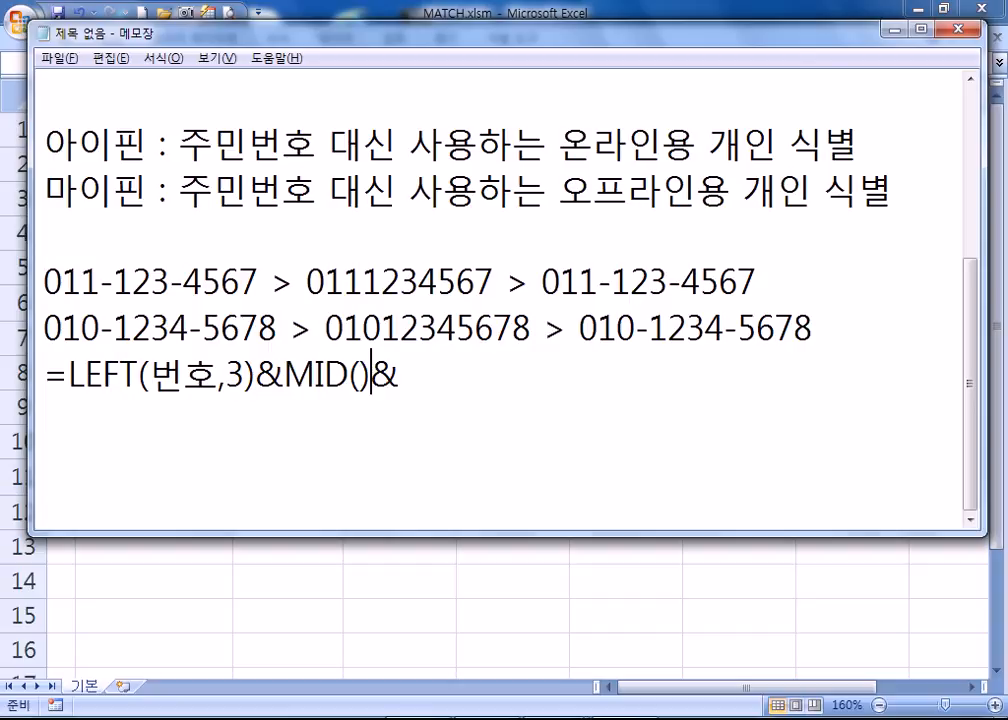
# Append RIGHT(번호,4) to the end of the formula for the last digit group
pyautogui.press('Right')
pyautogui.moveTo(258, 283); pyautogui.dragTo(182, 284)
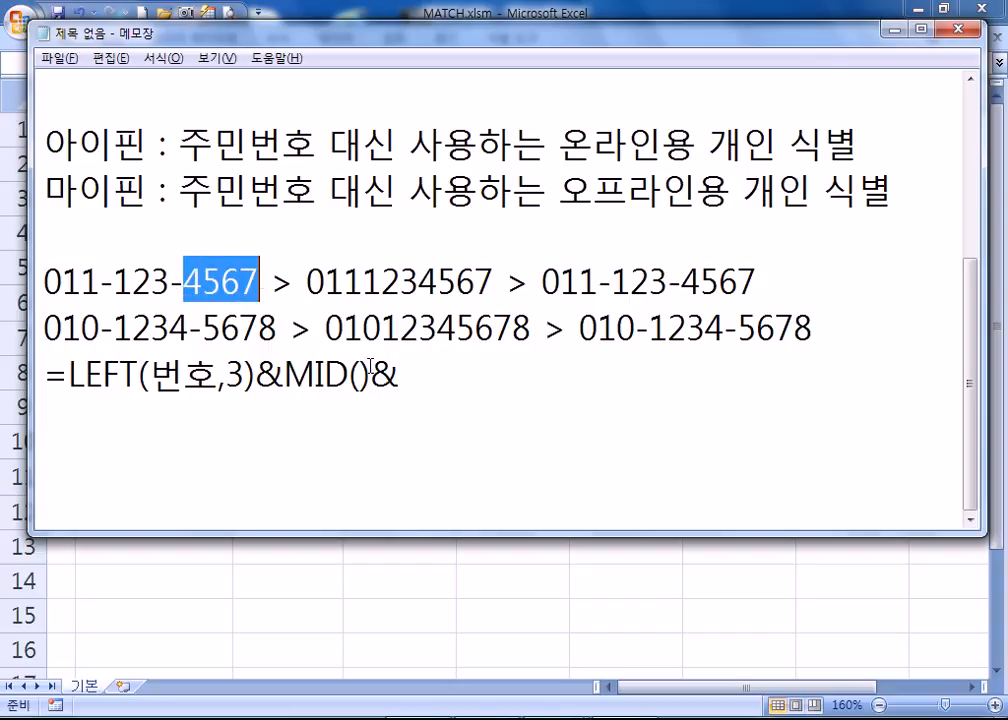
pyautogui.click(448, 383)
pyautogui.write('RIGHT')
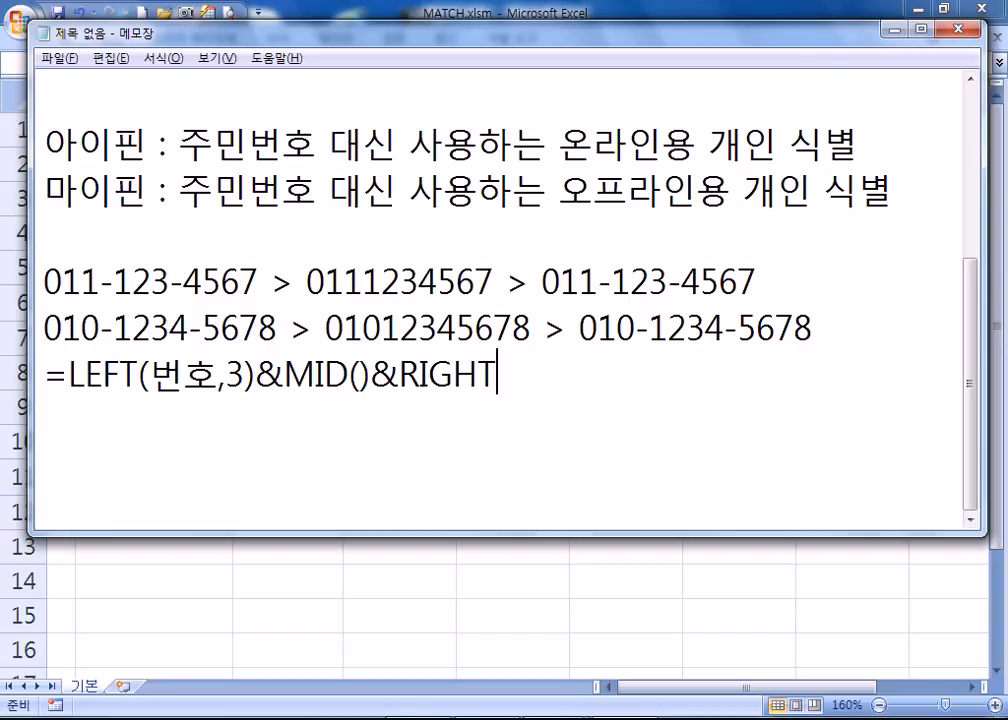
pyautogui.write('(번호,4)')
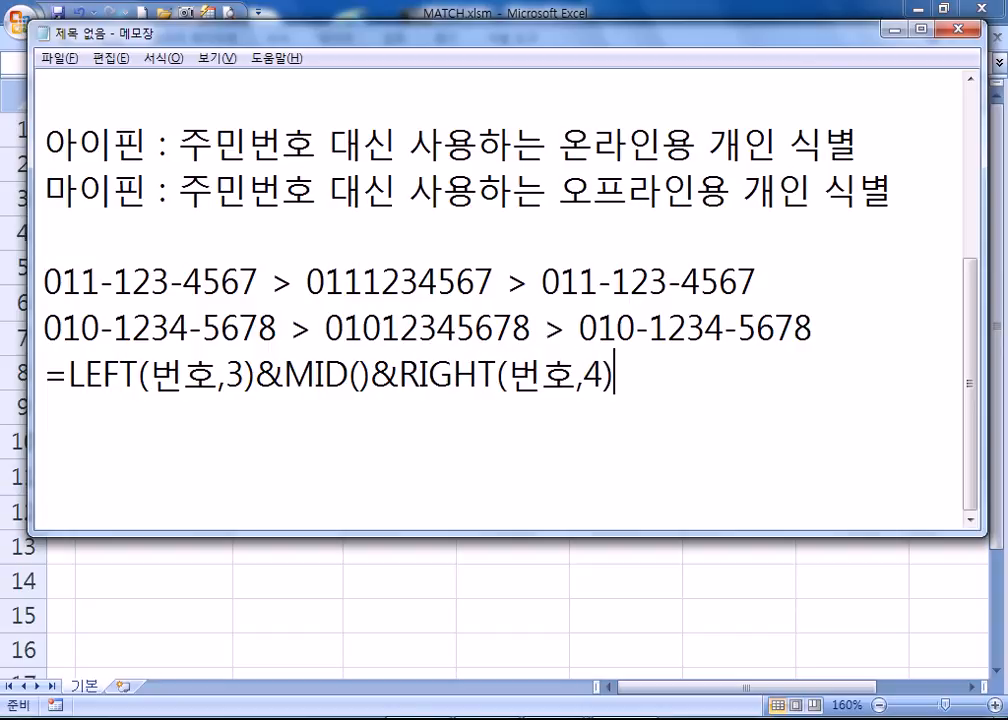
# Fill the MID arguments with 번호,5,? for the middle digit group, leaving a question mark for the character count
pyautogui.moveTo(182, 284); pyautogui.dragTo(262, 282)
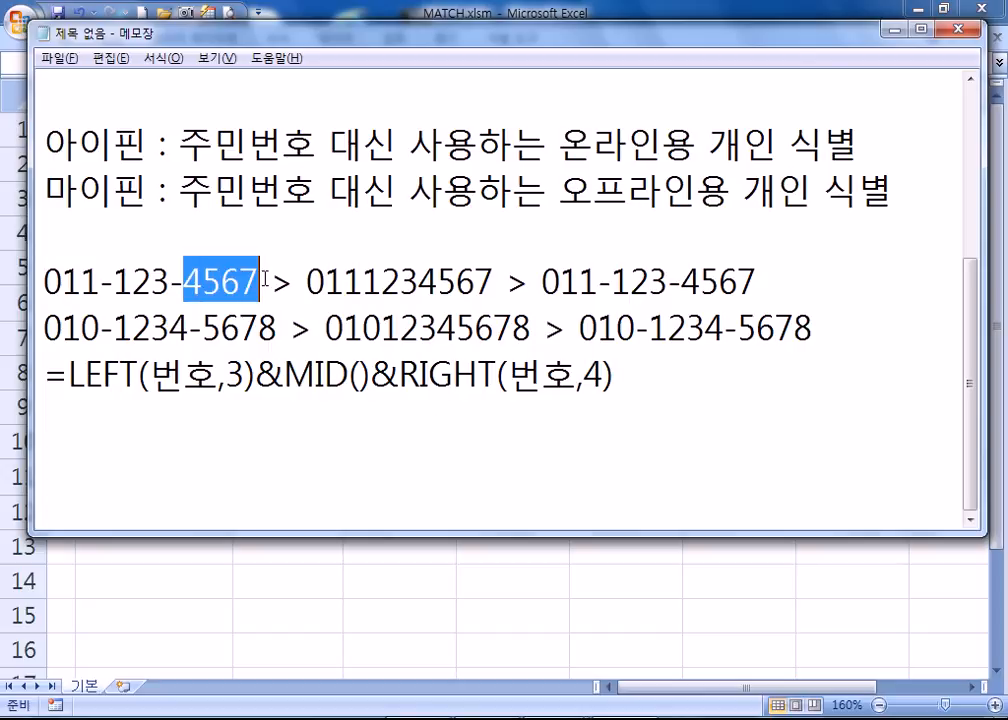
pyautogui.click(357, 376)
pyautogui.moveTo(120, 284); pyautogui.dragTo(171, 280)
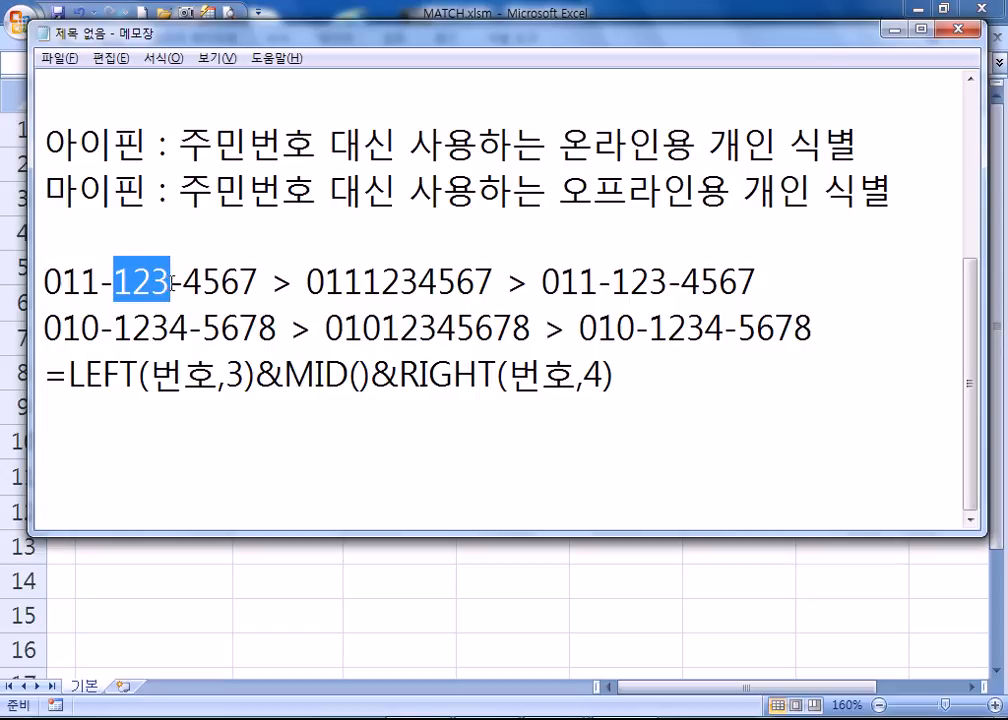
pyautogui.click(360, 388)
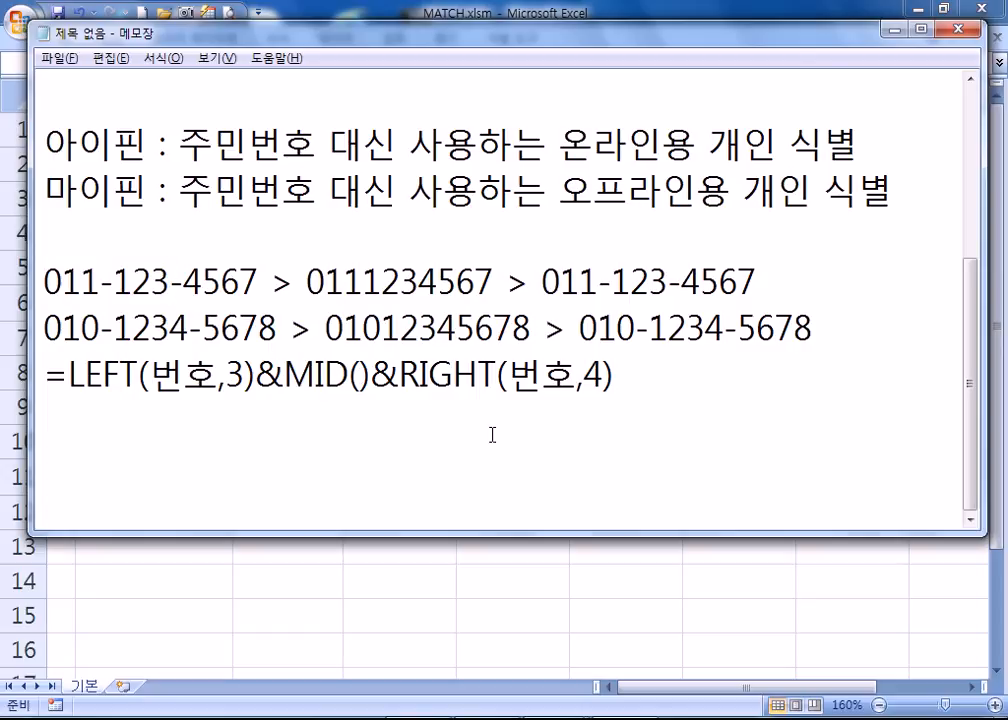
pyautogui.write('번호,')
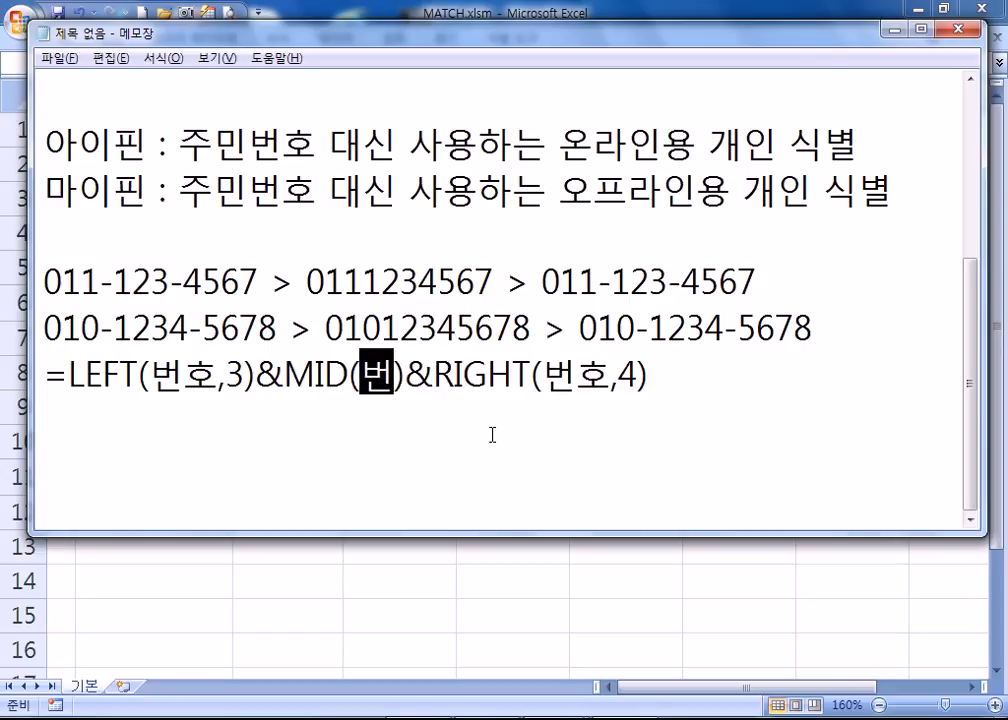
pyautogui.press('BackSpace')
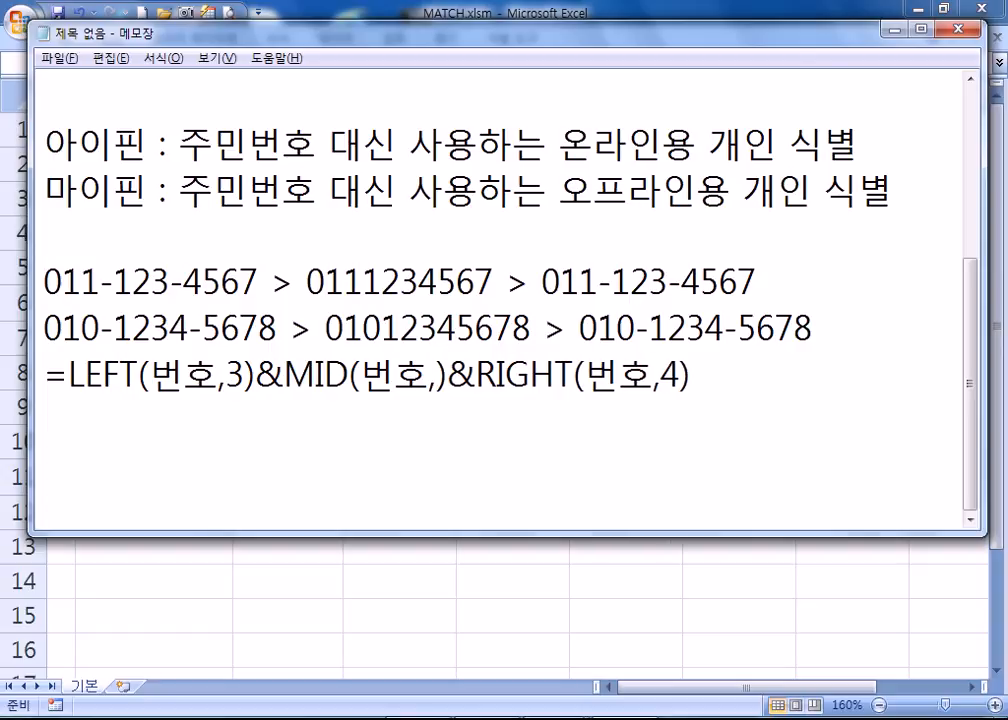
pyautogui.write('5, ?')
pyautogui.press('BackSpace')
pyautogui.press('BackSpace')
pyautogui.write('?')
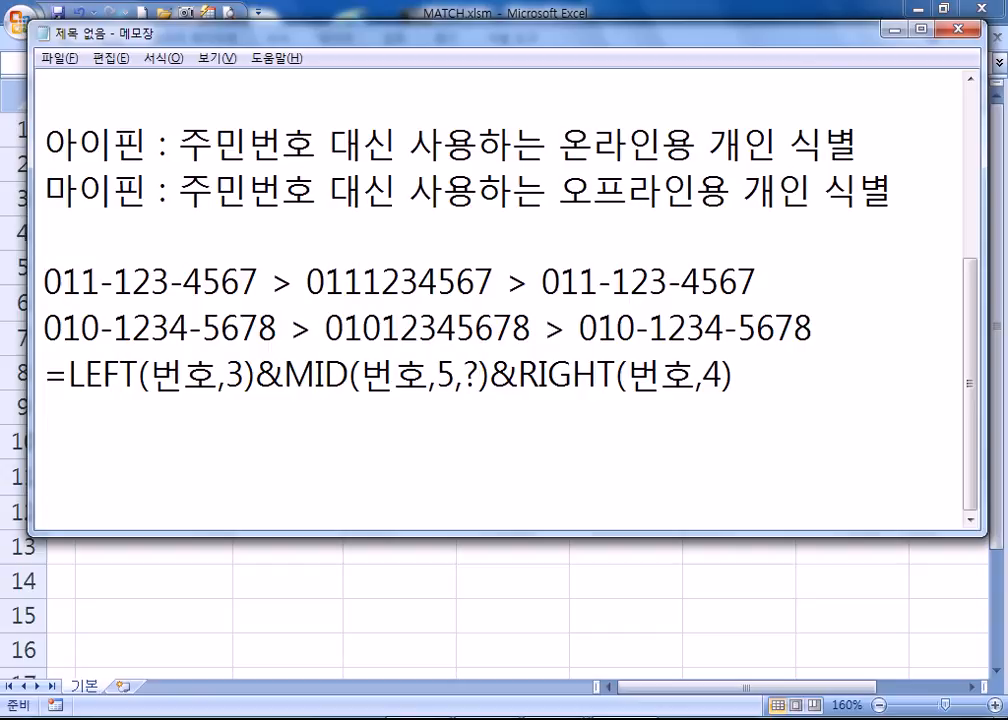
# Compare the middle digit groups of the two hyphenated numbers and insert a blank line above the formula
pyautogui.moveTo(170, 283); pyautogui.dragTo(120, 281)
pyautogui.moveTo(190, 330); pyautogui.dragTo(114, 330)
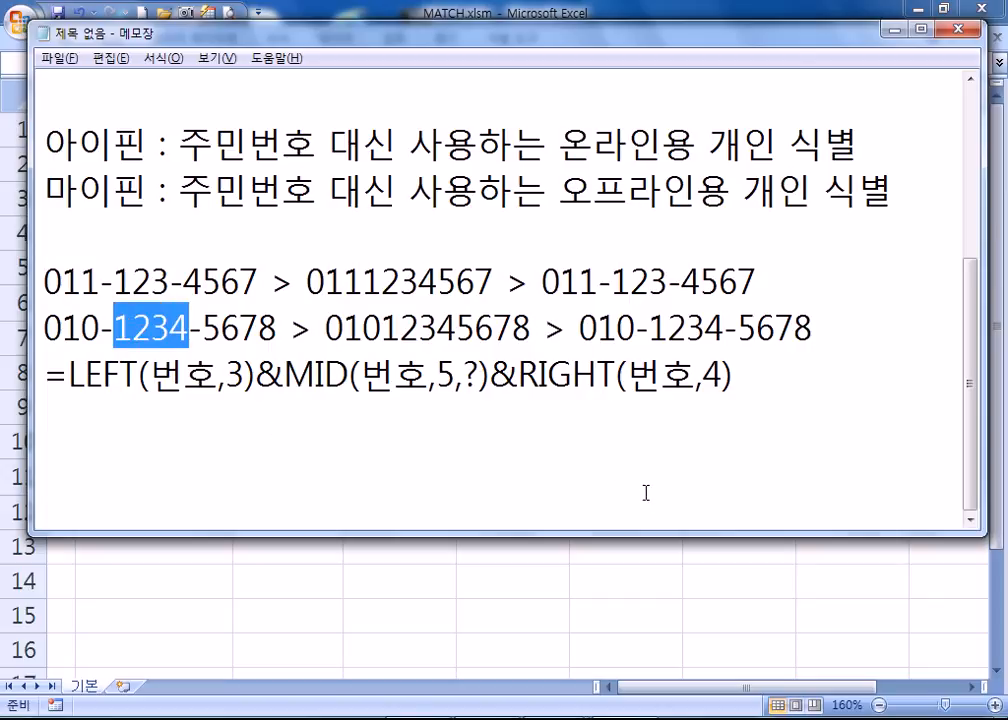
pyautogui.click(846, 332)
pyautogui.press('Return')
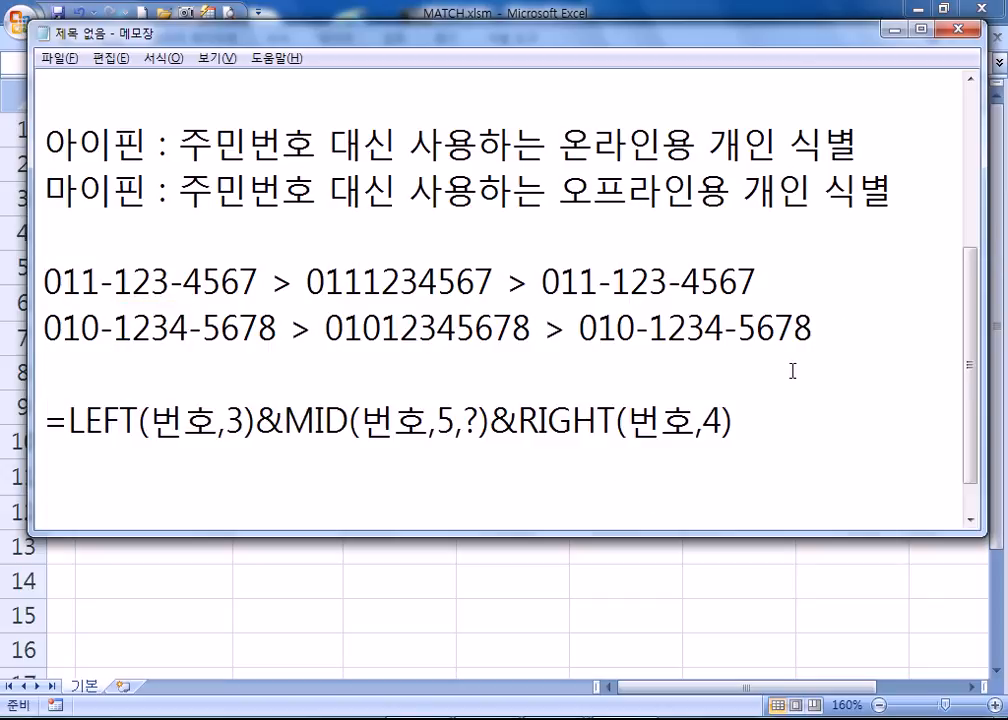
# Compare the middle groups of both phone numbers and count the characters of the first hyphenated number one by one
pyautogui.doubleClick(152, 282)
pyautogui.moveTo(189, 328); pyautogui.dragTo(113, 328)
pyautogui.moveTo(258, 282); pyautogui.dragTo(42, 281)
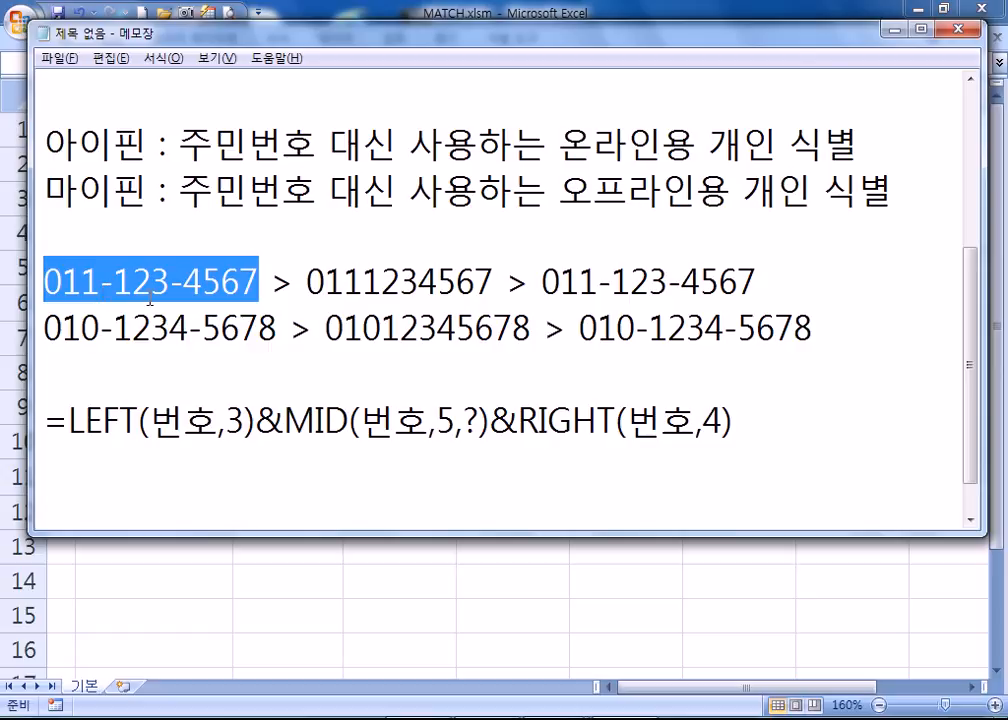
pyautogui.click(52, 284)
pyautogui.click(67, 283)
pyautogui.click(83, 283)
pyautogui.click(105, 284)
pyautogui.click(128, 284)
pyautogui.click(150, 284)
pyautogui.click(167, 284)
pyautogui.click(185, 284)
pyautogui.click(203, 284)
pyautogui.moveTo(203, 284); pyautogui.dragTo(221, 284)
pyautogui.click(239, 284)
pyautogui.click(257, 285)
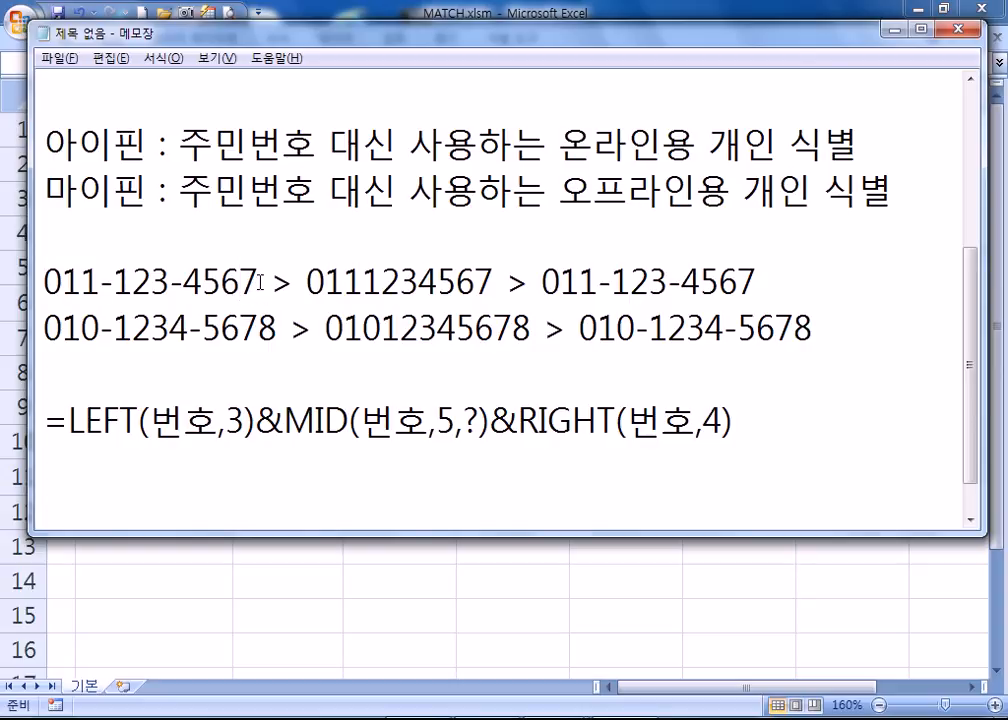
# On the blank line above the formula, write 12/3, 13/4 as total and middle-group lengths of the two hyphenated numbers
pyautogui.click(322, 384)
pyautogui.write('12/3')
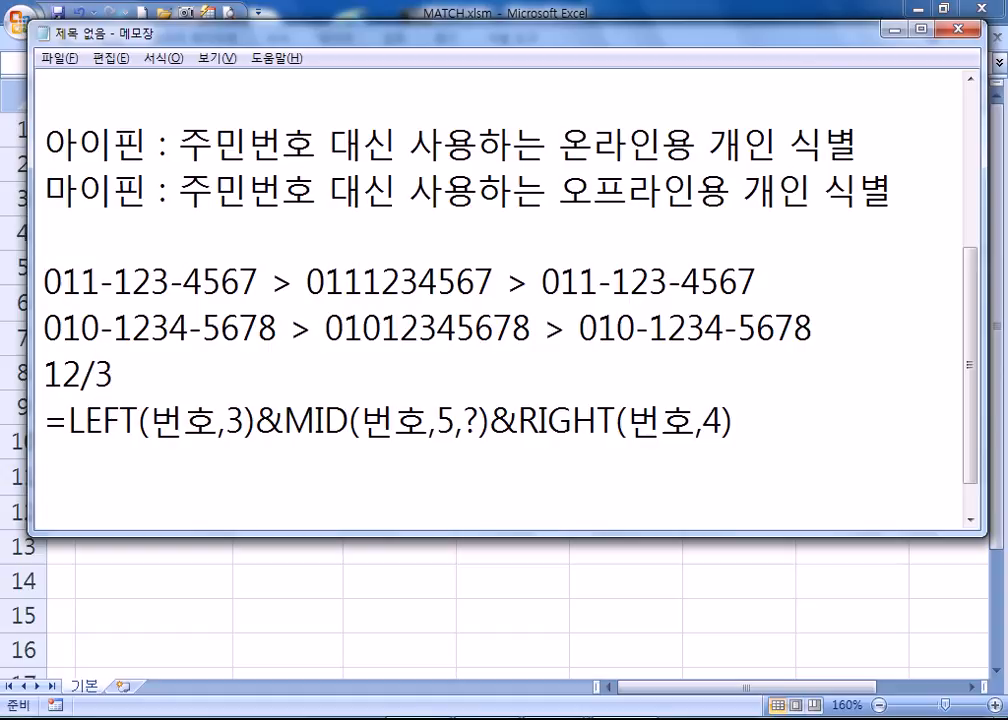
pyautogui.write(',')
pyautogui.moveTo(279, 326); pyautogui.dragTo(66, 322)
pyautogui.click(247, 366)
pyautogui.write('14')
pyautogui.press('BackSpace')
pyautogui.write('3/4')
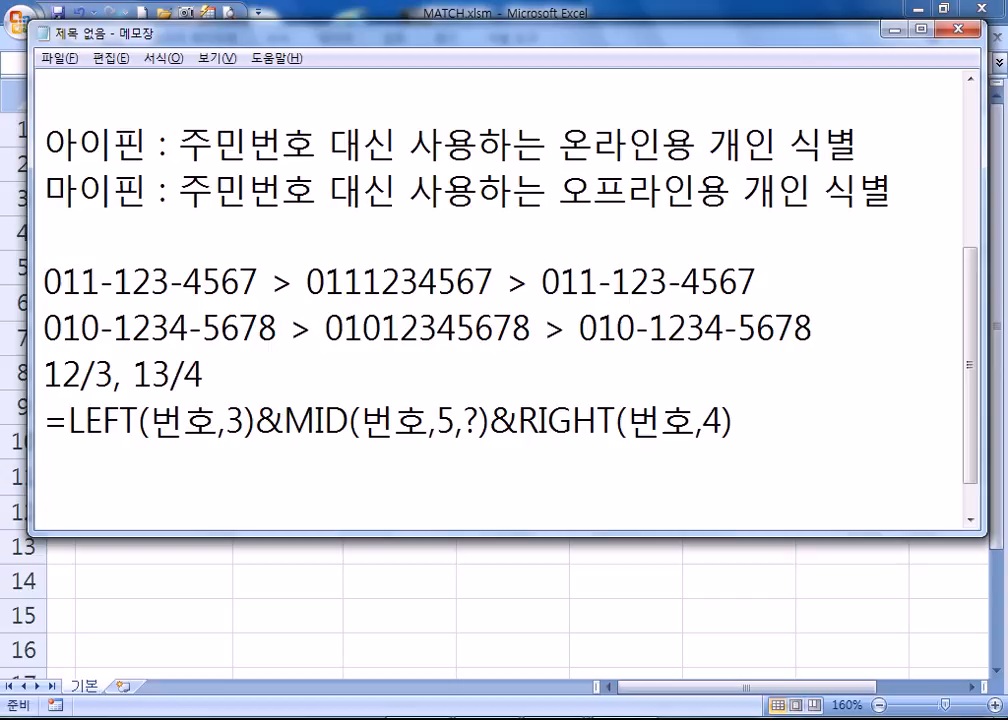
# Check each hyphenated number's total length and middle-group length against the noted length pairs
pyautogui.moveTo(263, 281); pyautogui.dragTo(41, 276)
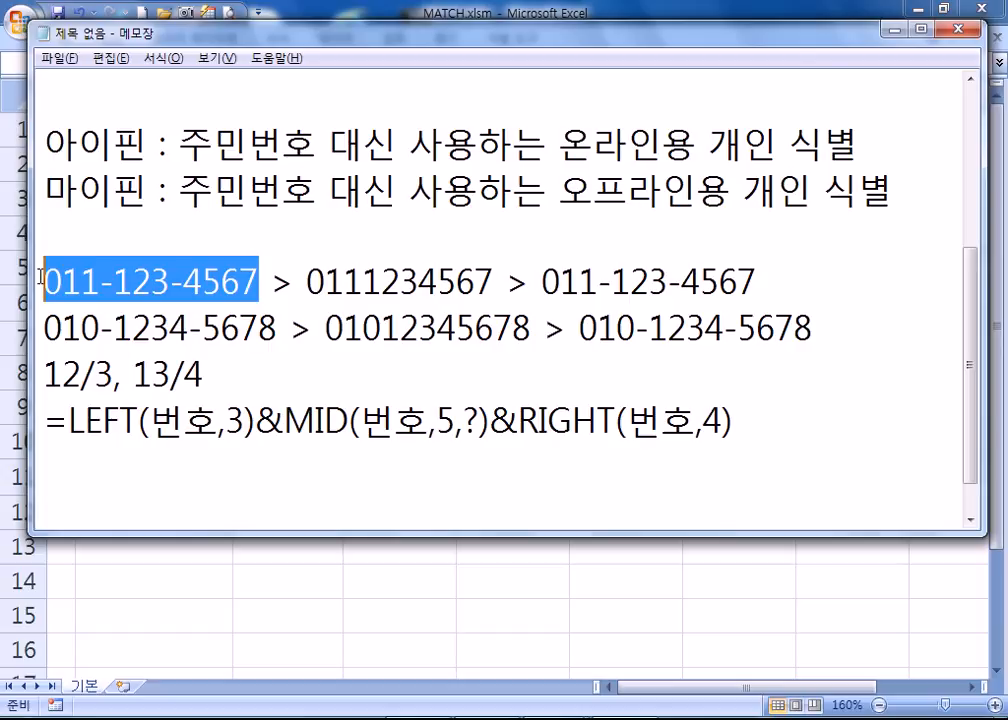
pyautogui.moveTo(113, 281); pyautogui.dragTo(170, 281)
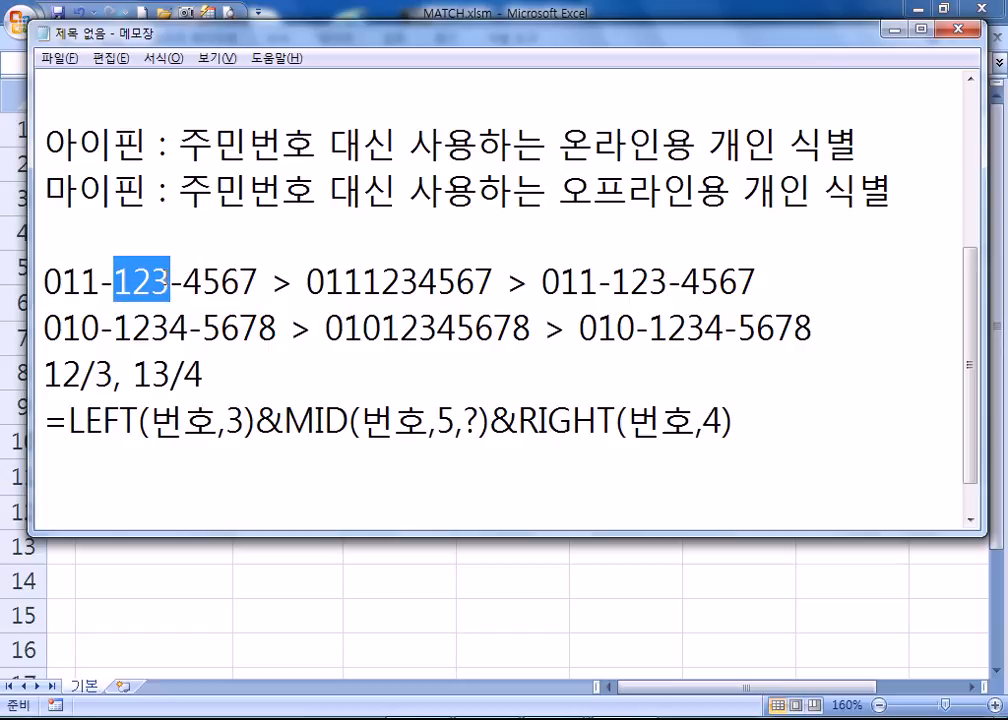
pyautogui.moveTo(277, 328); pyautogui.dragTo(44, 330)
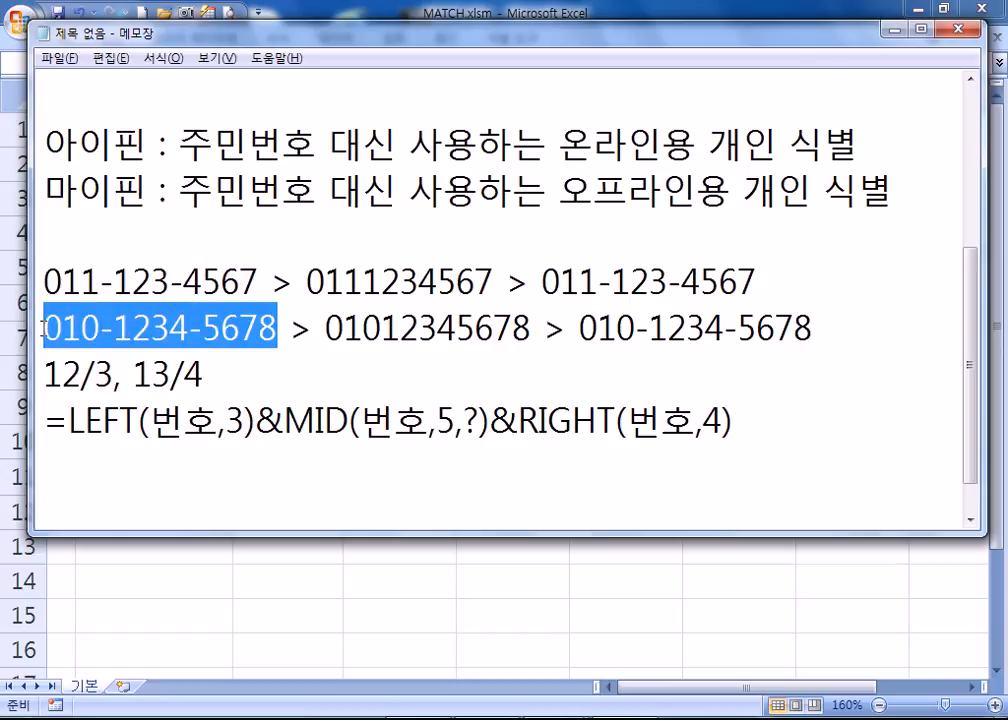
pyautogui.moveTo(113, 328); pyautogui.dragTo(185, 328)
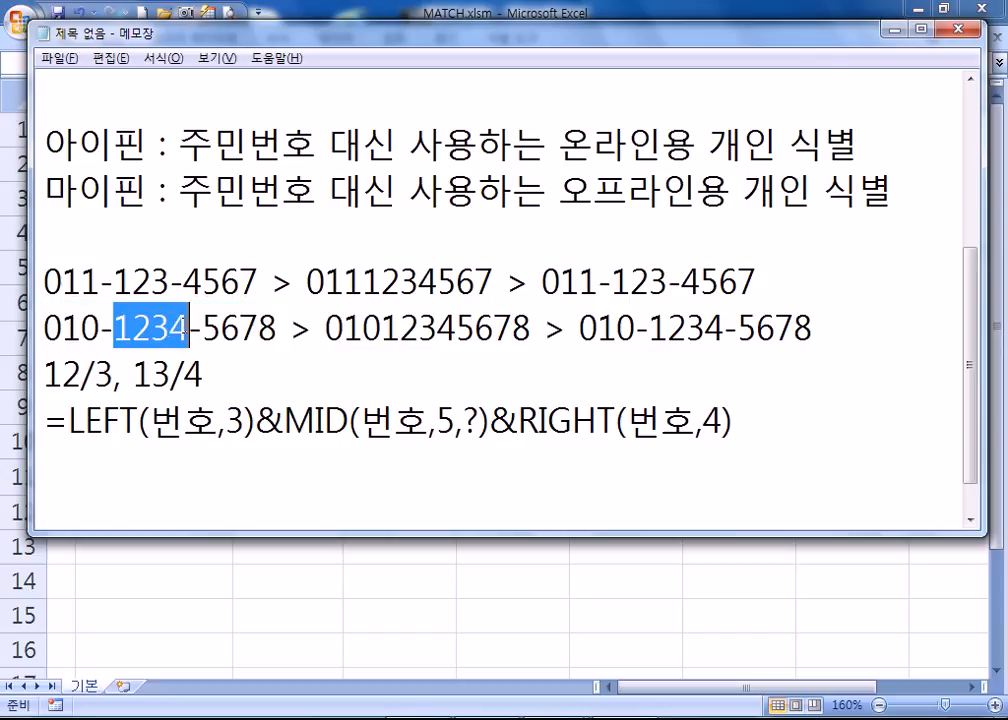
pyautogui.moveTo(44, 374); pyautogui.dragTo(204, 374)
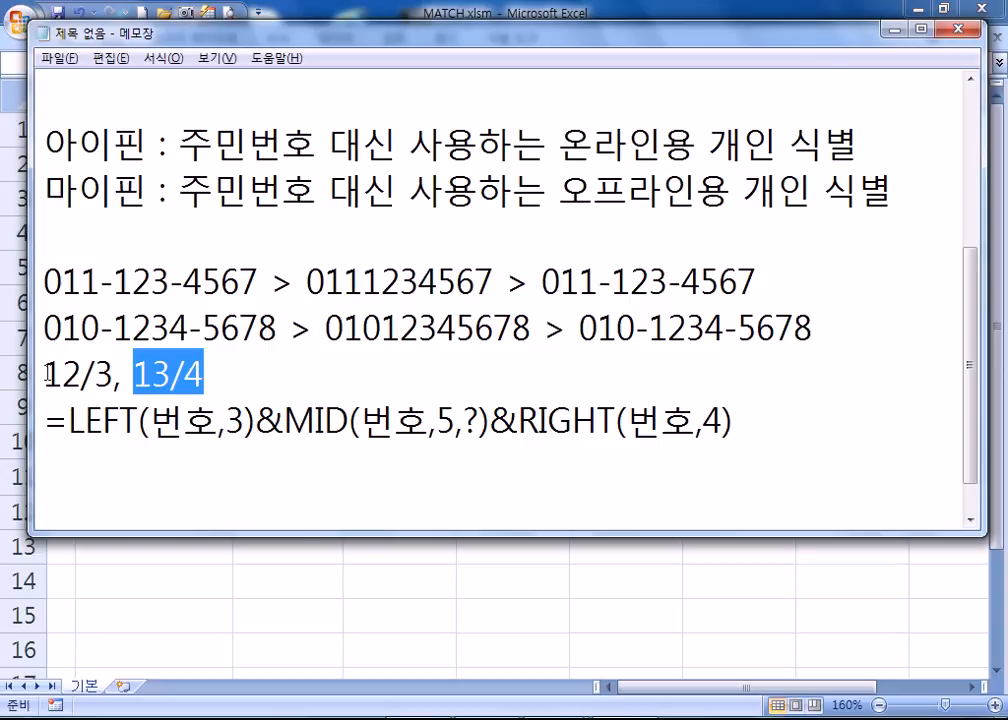
# Append ": 길이-9" to the "12/3, 13/4" length note
pyautogui.moveTo(44, 374); pyautogui.dragTo(206, 374)
pyautogui.moveTo(113, 374); pyautogui.dragTo(47, 374)
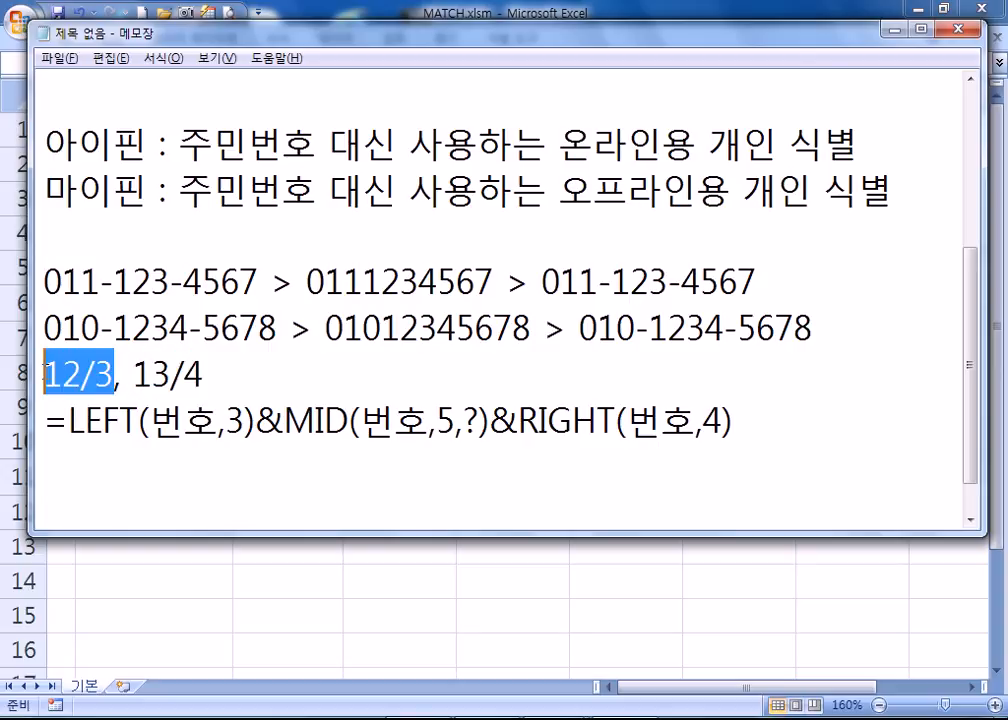
pyautogui.moveTo(138, 374); pyautogui.dragTo(212, 374)
pyautogui.click(230, 382)
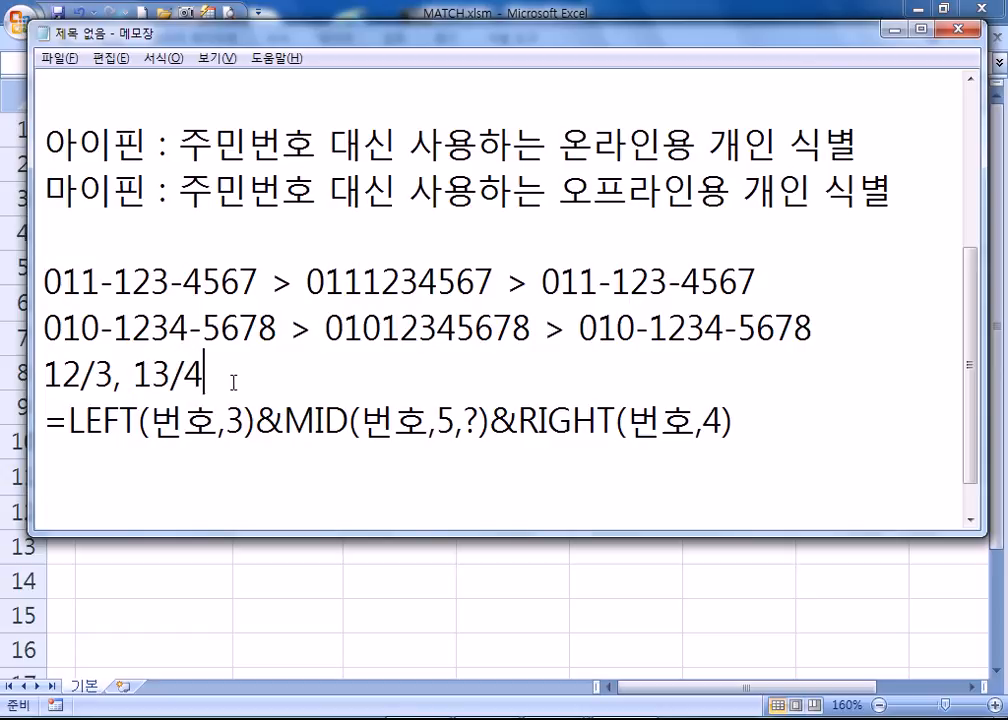
pyautogui.doubleClick(76, 374)
pyautogui.doubleClick(112, 372)
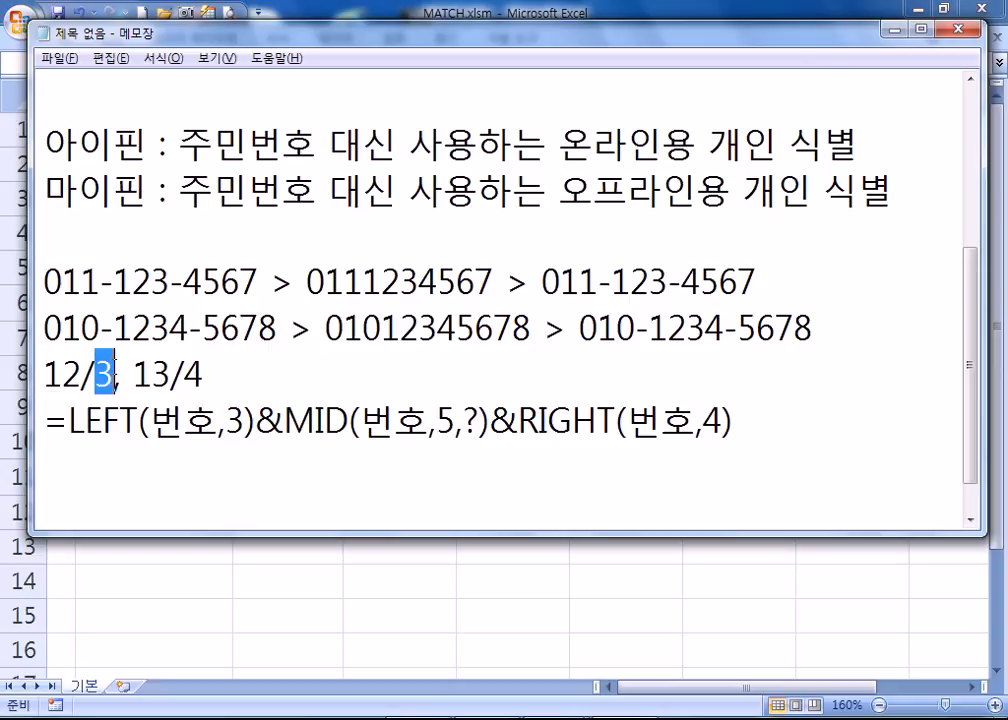
pyautogui.click(213, 386)
pyautogui.write(': R')
pyautogui.press('BackSpace')
pyautogui.write('ㄱㅣㄹㅇㅣ')
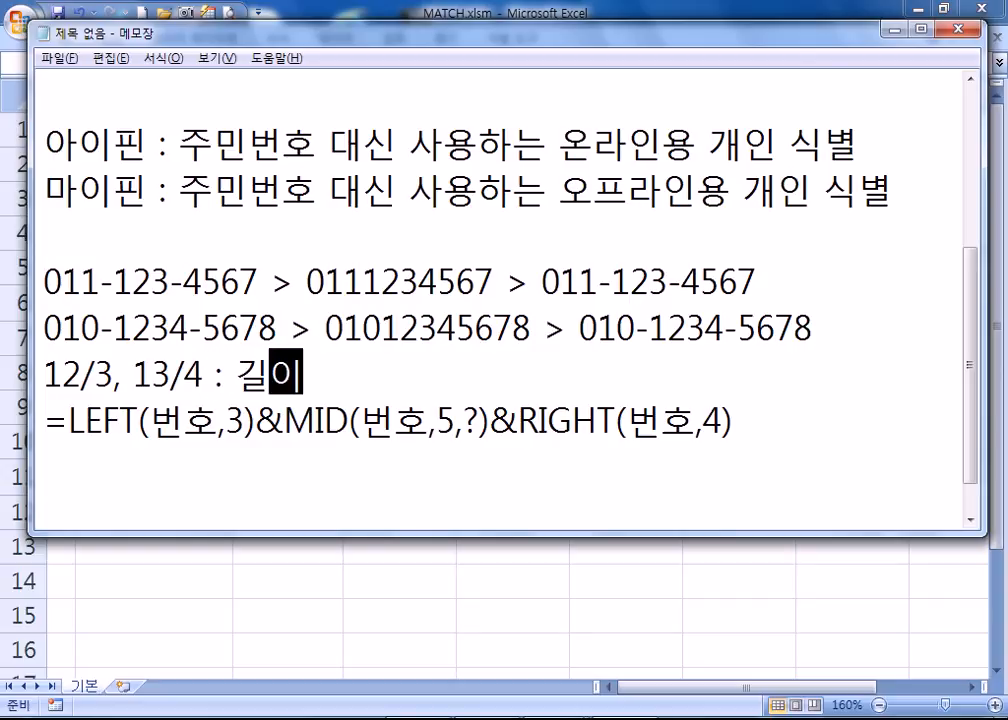
pyautogui.write('-9')
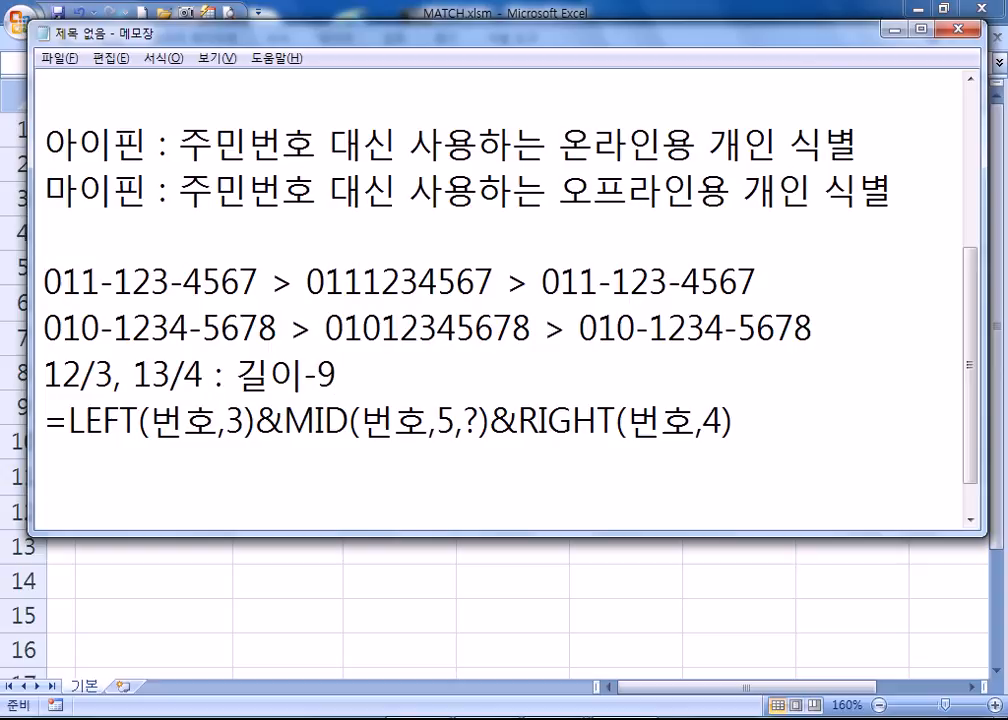
# Replace the question mark in the formula's MID function with LEN(길이)-9
pyautogui.moveTo(262, 286); pyautogui.dragTo(36, 276)
pyautogui.moveTo(95, 375); pyautogui.dragTo(123, 374)
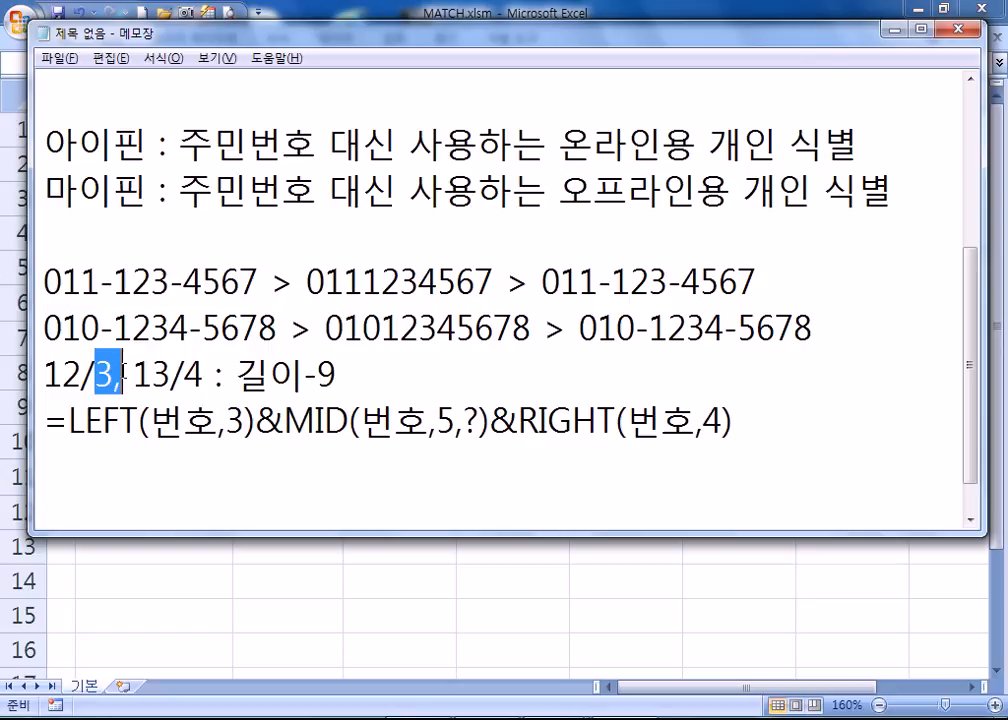
pyautogui.moveTo(279, 328); pyautogui.dragTo(12, 320)
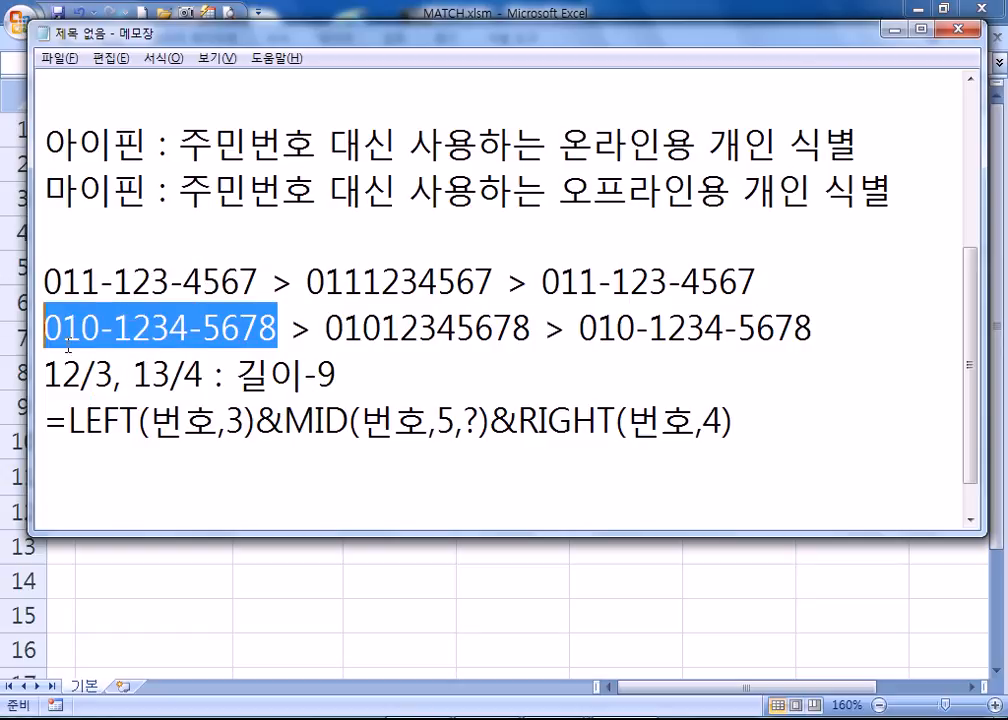
pyautogui.click(201, 378)
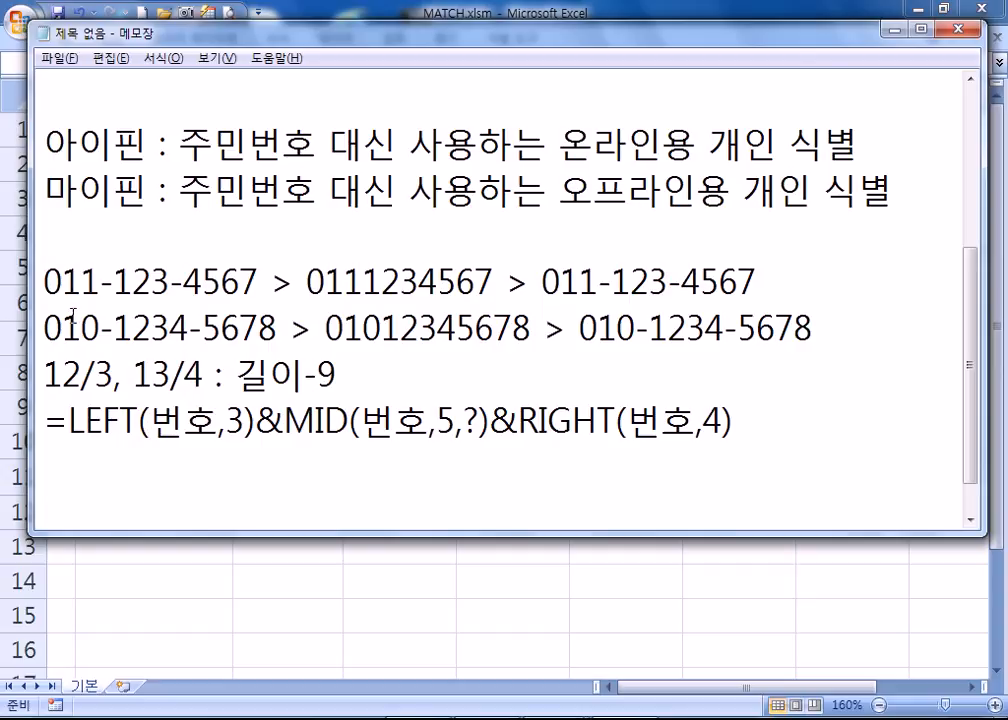
pyautogui.doubleClick(469, 402)
pyautogui.write('LEN(*')
pyautogui.press('BackSpace')
pyautogui.write('길이')
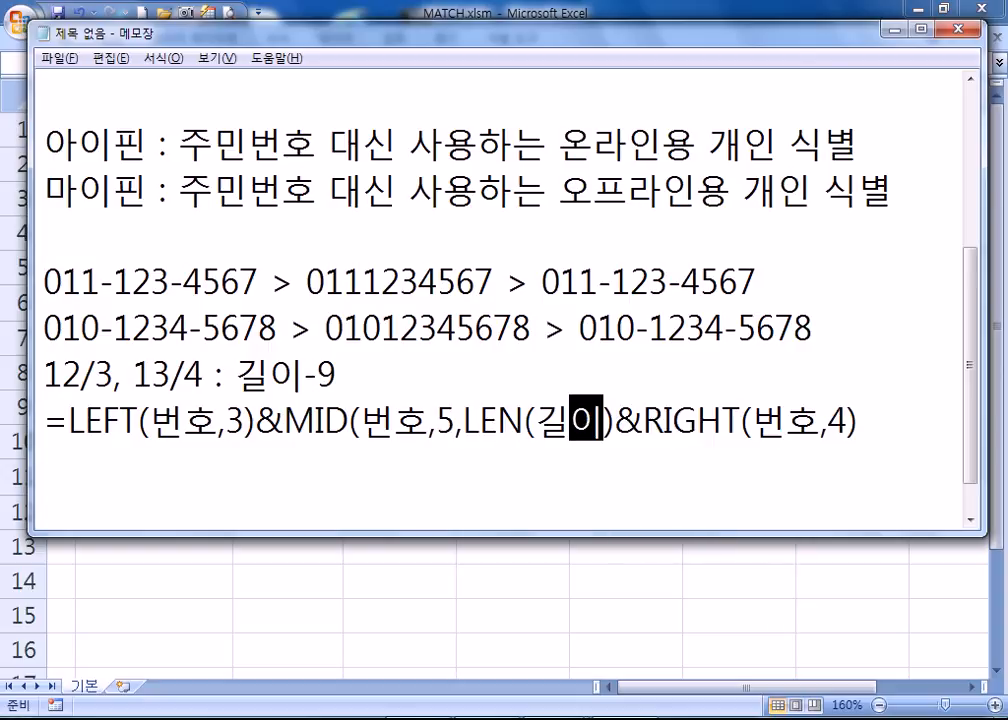
pyautogui.write('()')
pyautogui.press('BackSpace')
pyautogui.press('BackSpace')
pyautogui.write(')(')
pyautogui.press('BackSpace')
pyautogui.write('-')
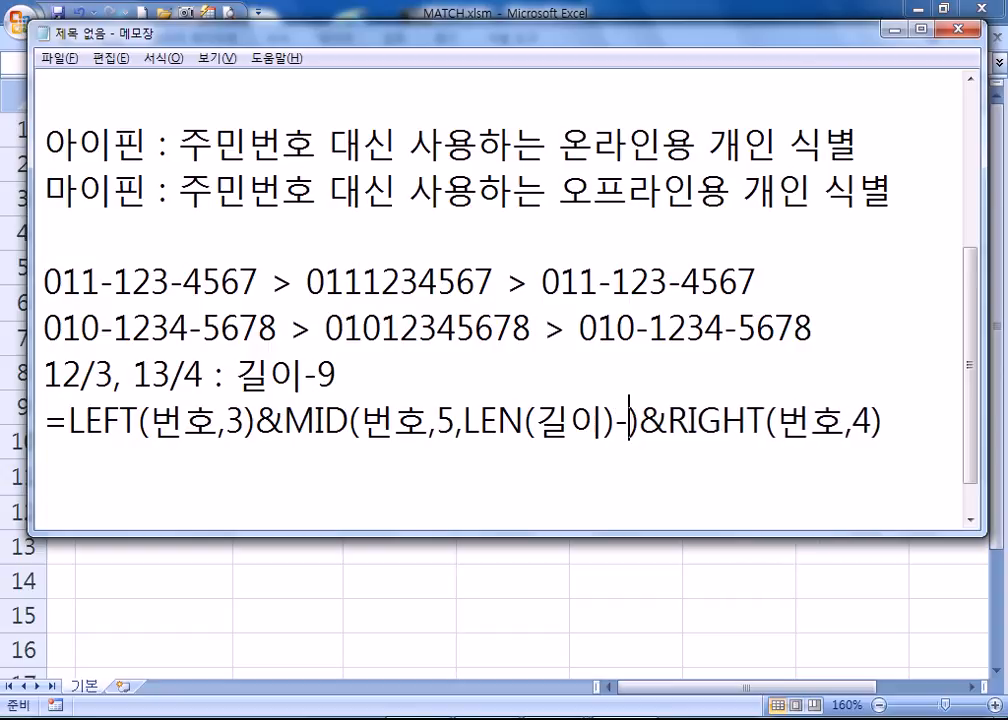
pyautogui.write('9')
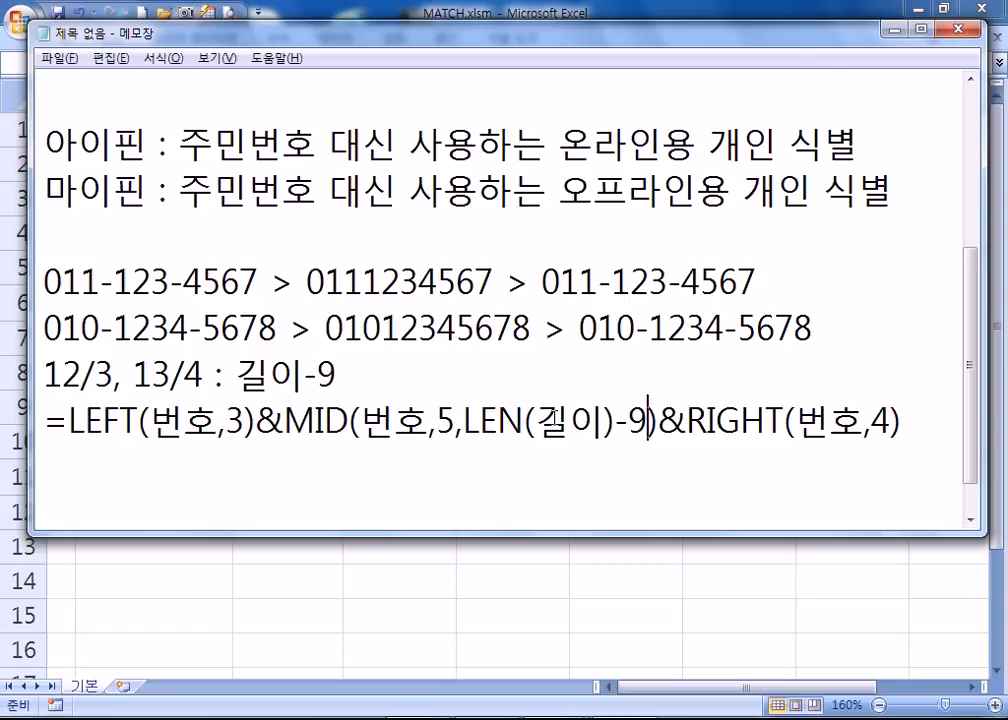
# Examine how the LEN(길이)-9 expression and the LEFT, MID and RIGHT functions correspond to the parts of both hyphenated phone numbers
pyautogui.moveTo(259, 283); pyautogui.dragTo(34, 284)
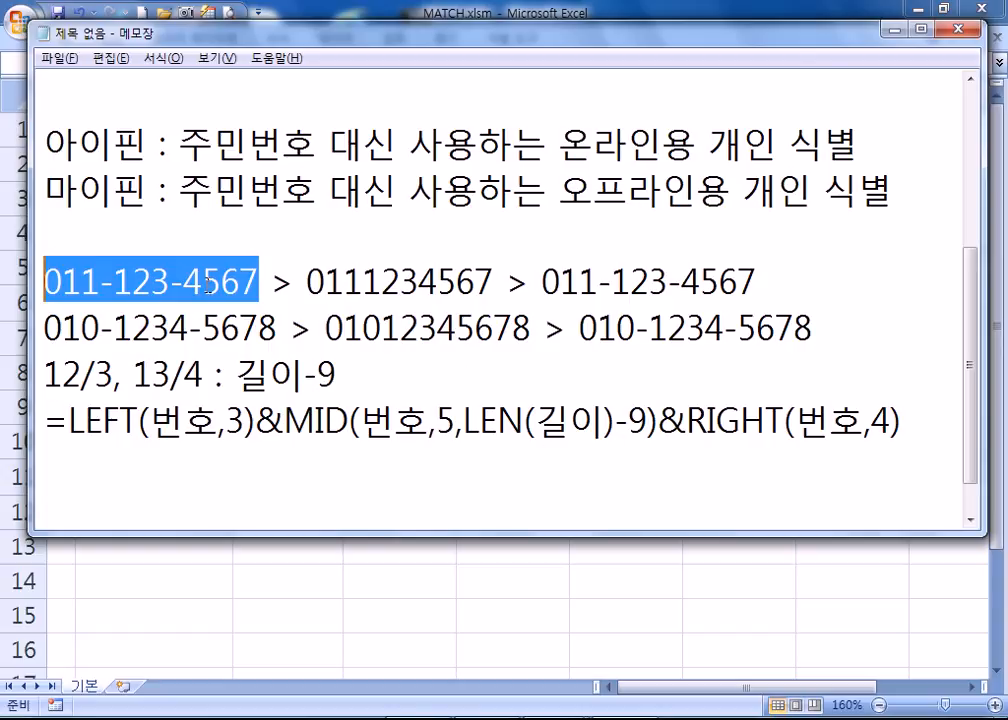
pyautogui.moveTo(112, 374); pyautogui.dragTo(95, 374)
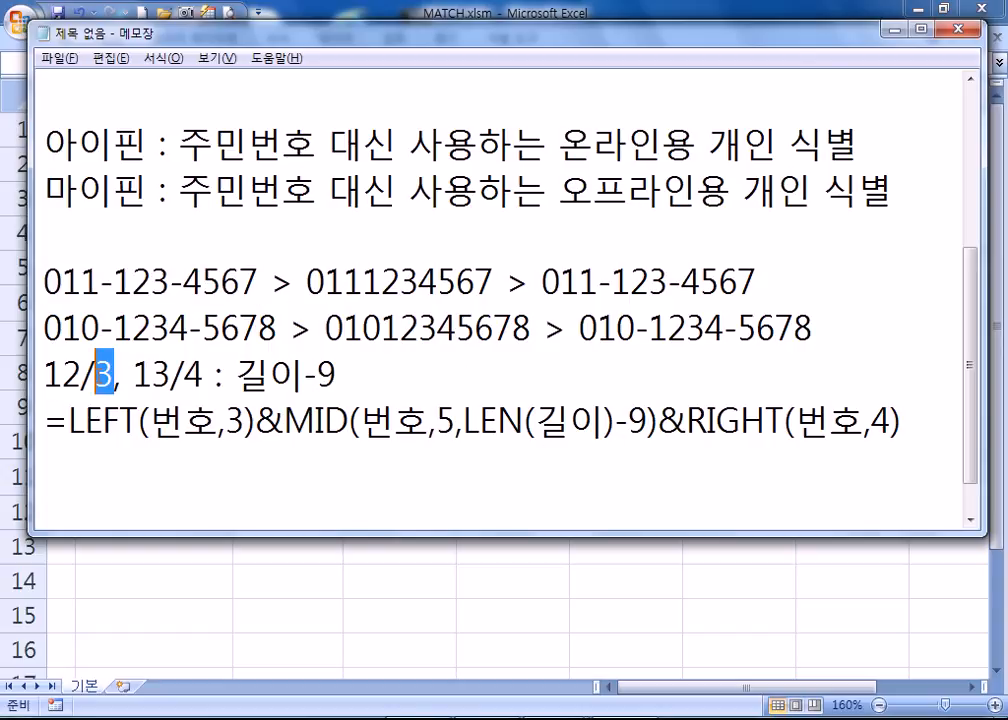
pyautogui.moveTo(294, 328); pyautogui.dragTo(44, 328)
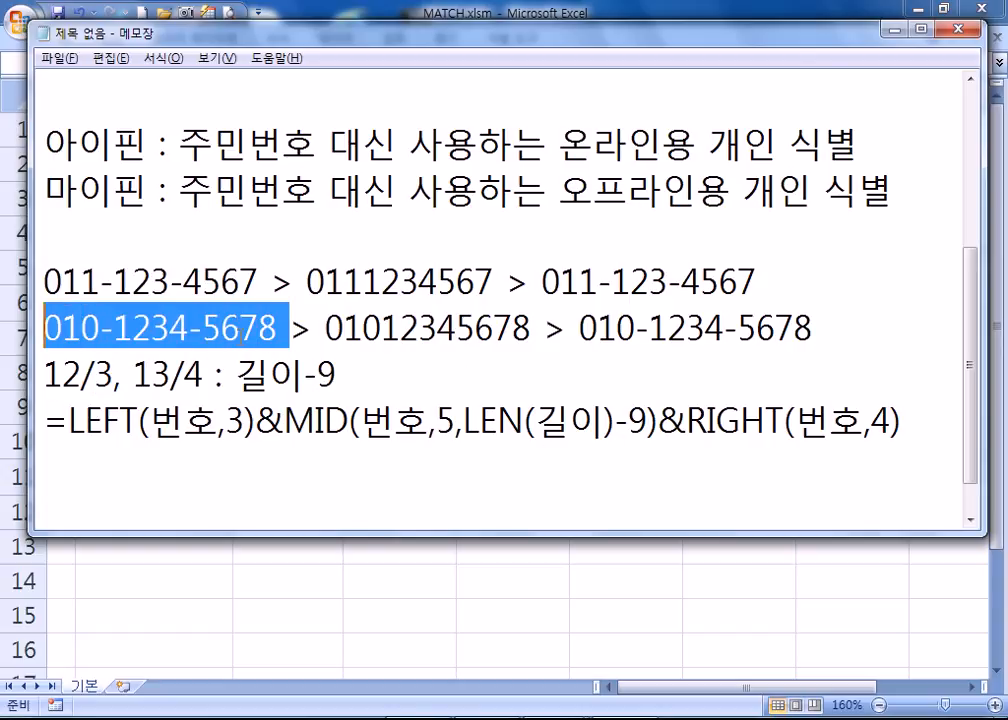
pyautogui.moveTo(278, 328); pyautogui.dragTo(44, 328)
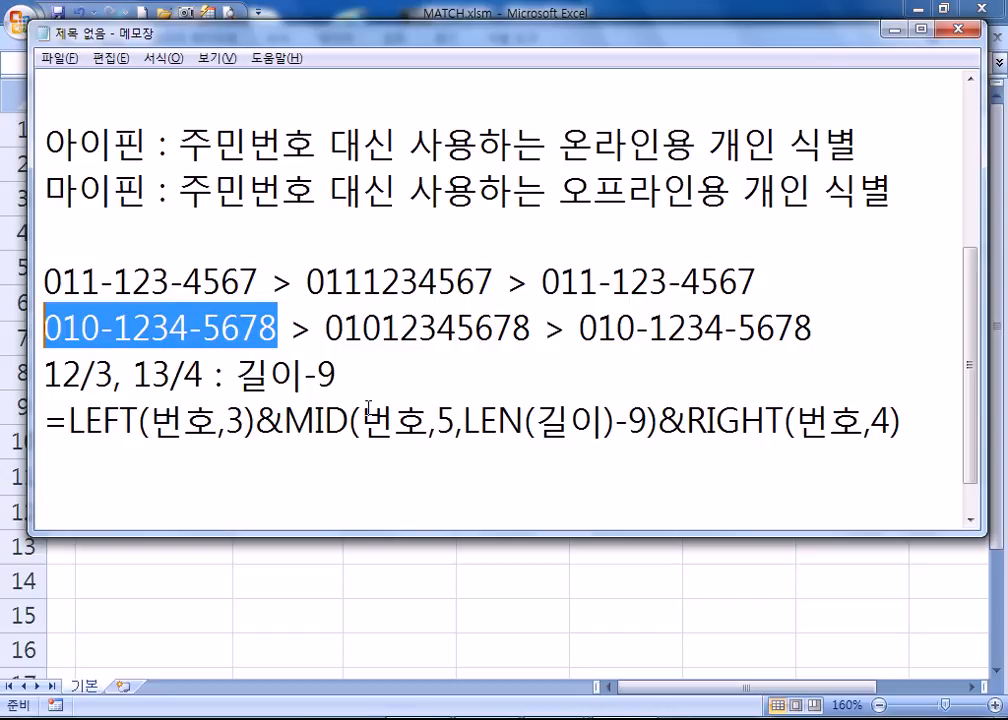
pyautogui.moveTo(202, 376); pyautogui.dragTo(186, 376)
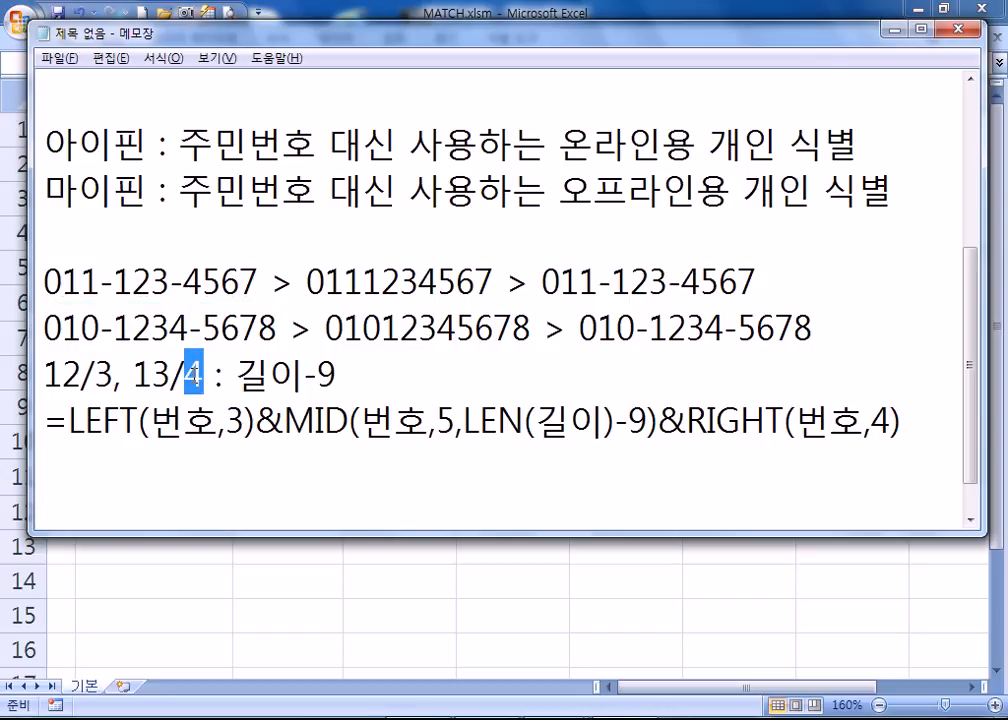
pyautogui.moveTo(113, 328); pyautogui.dragTo(188, 328)
pyautogui.moveTo(115, 283); pyautogui.dragTo(170, 283)
pyautogui.moveTo(465, 420); pyautogui.dragTo(648, 420)
pyautogui.click(588, 480)
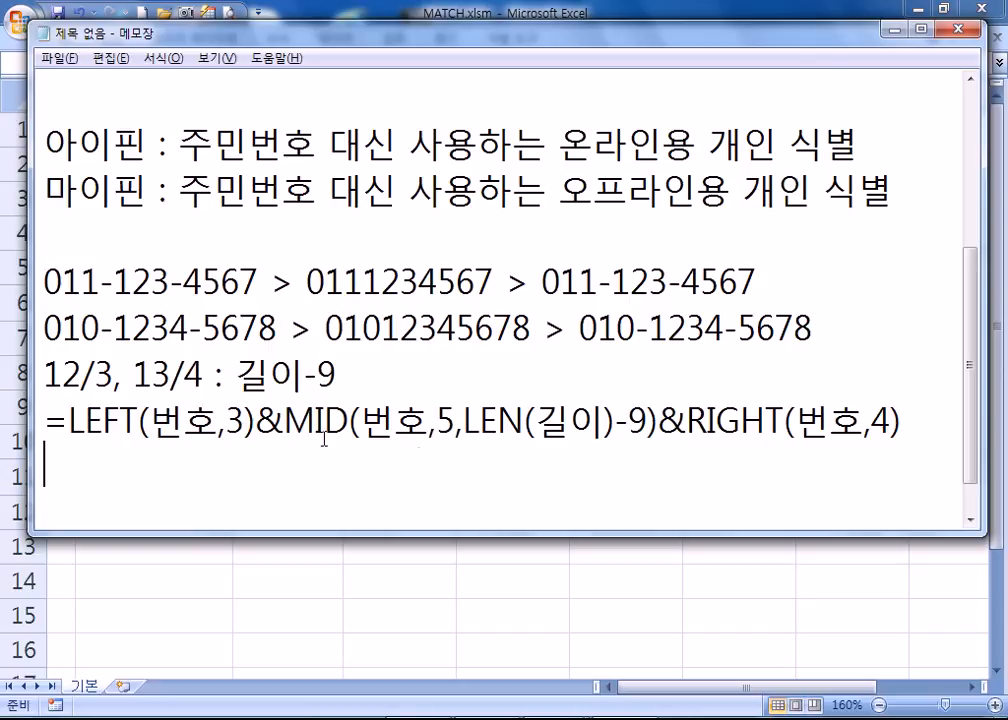
pyautogui.click(122, 422)
pyautogui.click(717, 420)
pyautogui.click(499, 420)
pyautogui.click(116, 281)
pyautogui.moveTo(100, 281); pyautogui.dragTo(45, 281)
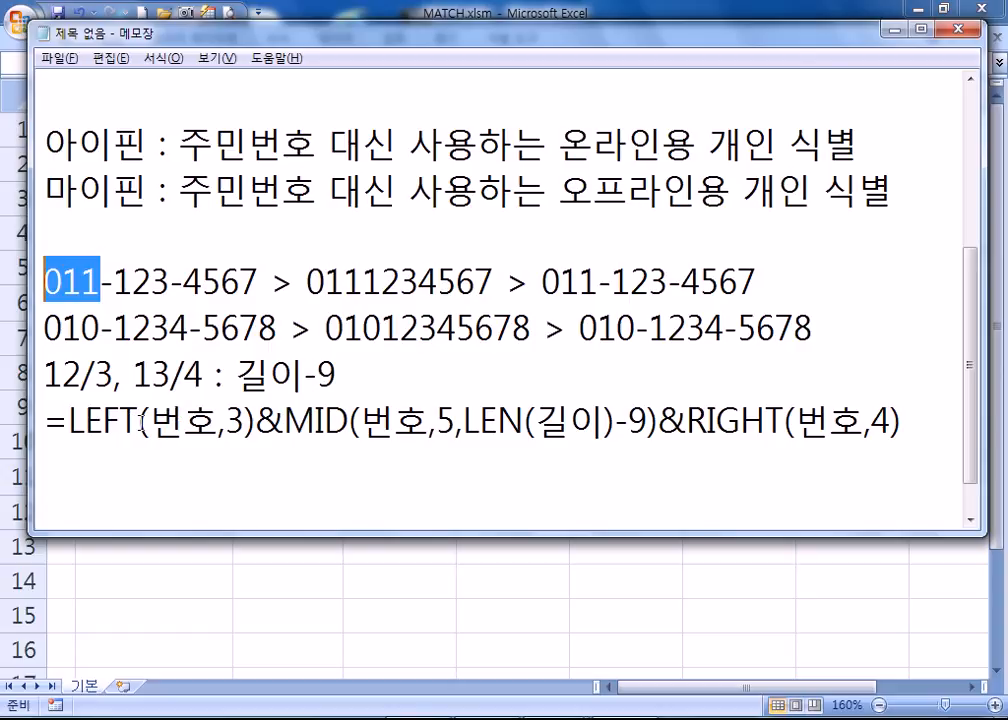
# Duplicate the formula on the line below and change its LEFT part to MID(번호,1,3)
pyautogui.moveTo(56, 421); pyautogui.dragTo(138, 421)
pyautogui.hotkey('ctrl', 'c')
pyautogui.click(125, 468)
pyautogui.hotkey('ctrl', 'v')
pyautogui.write('ㅡㅑ')
pyautogui.press('BackSpace')
pyautogui.press('BackSpace')
pyautogui.write('ㅡㅑ')
pyautogui.press('BackSpace')
pyautogui.press('BackSpace')
pyautogui.press('Hangul')
pyautogui.write('MID')
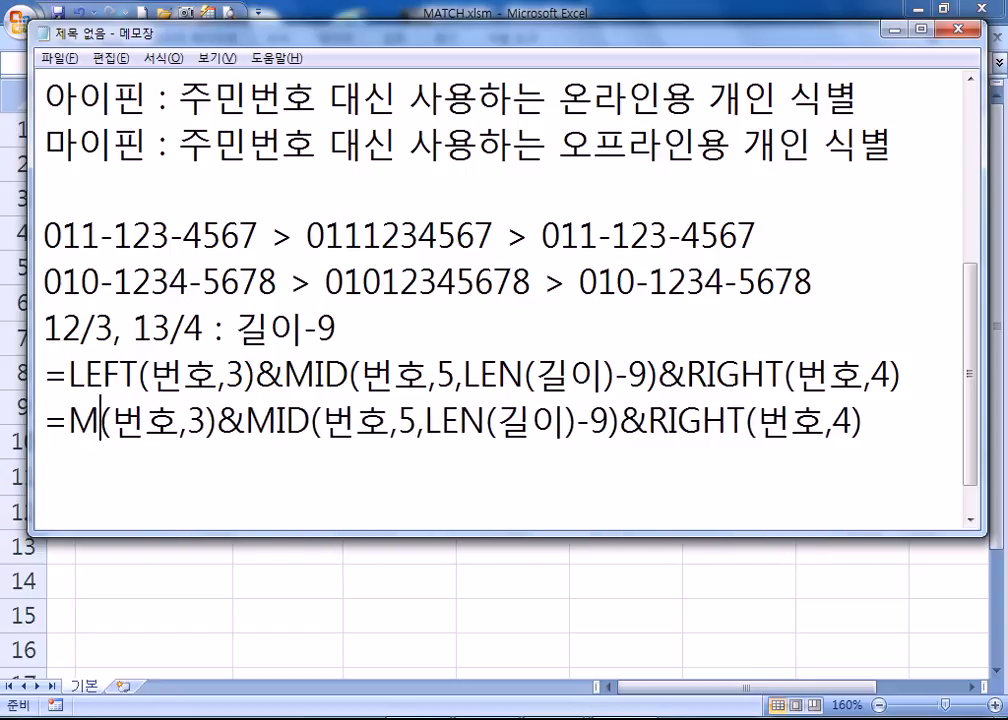
pyautogui.click(228, 420)
pyautogui.write('1,')
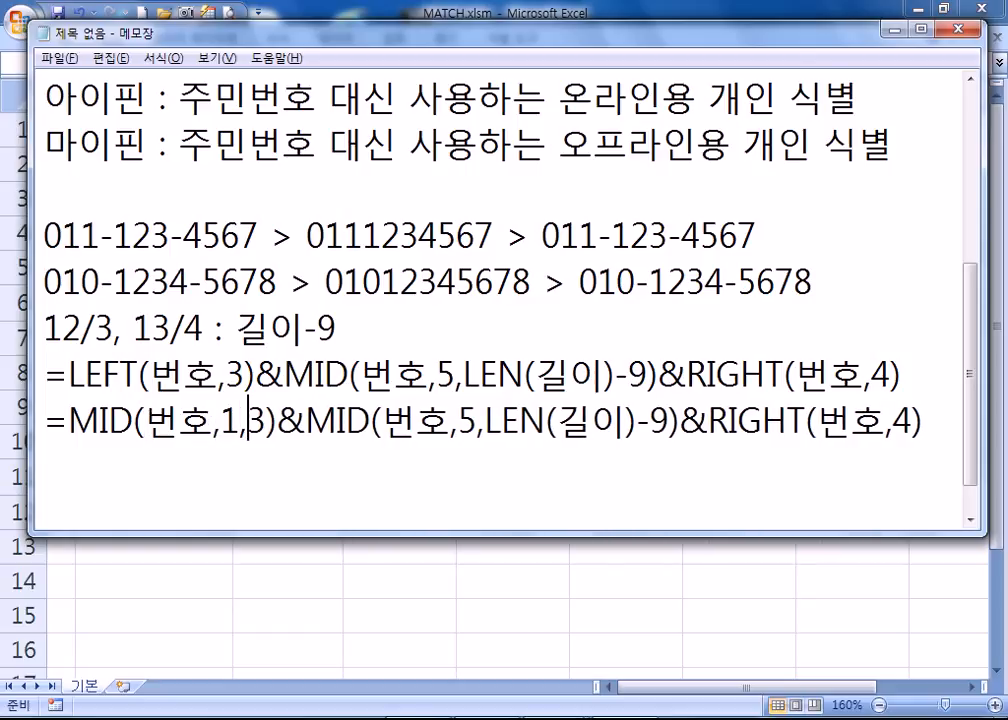
# Compare the LEFT-based formula with the MID-based version, including the LEN and RIGHT parts
pyautogui.moveTo(68, 375); pyautogui.dragTo(218, 375)
pyautogui.moveTo(68, 420); pyautogui.dragTo(148, 420)
pyautogui.click(305, 420)
pyautogui.moveTo(500, 420); pyautogui.dragTo(545, 420)
pyautogui.moveTo(727, 420); pyautogui.dragTo(806, 420)
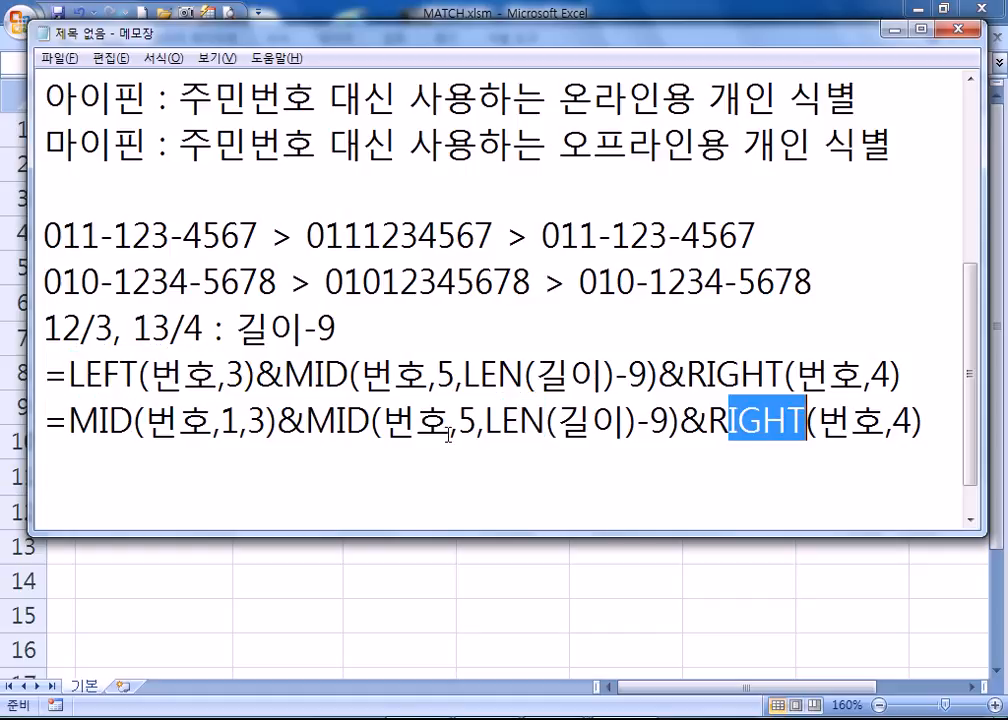
pyautogui.moveTo(47, 420); pyautogui.dragTo(53, 462)
pyautogui.click(53, 462)
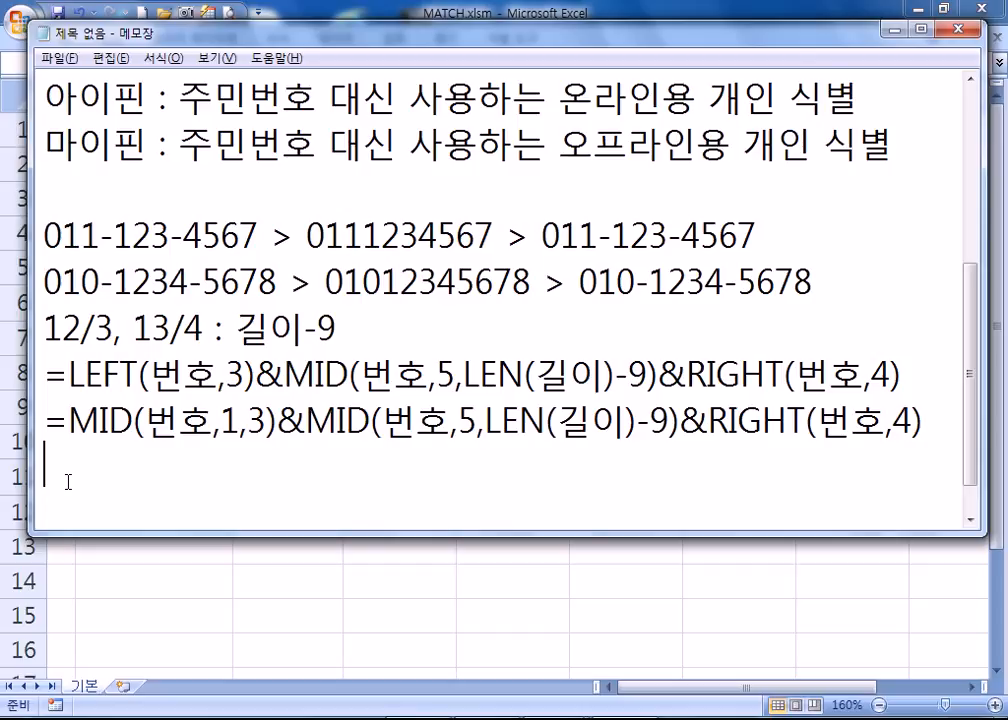
# Examine the first, middle and last digit groups of the unhyphenated phone number against its hyphenated form
pyautogui.moveTo(305, 236); pyautogui.dragTo(772, 236)
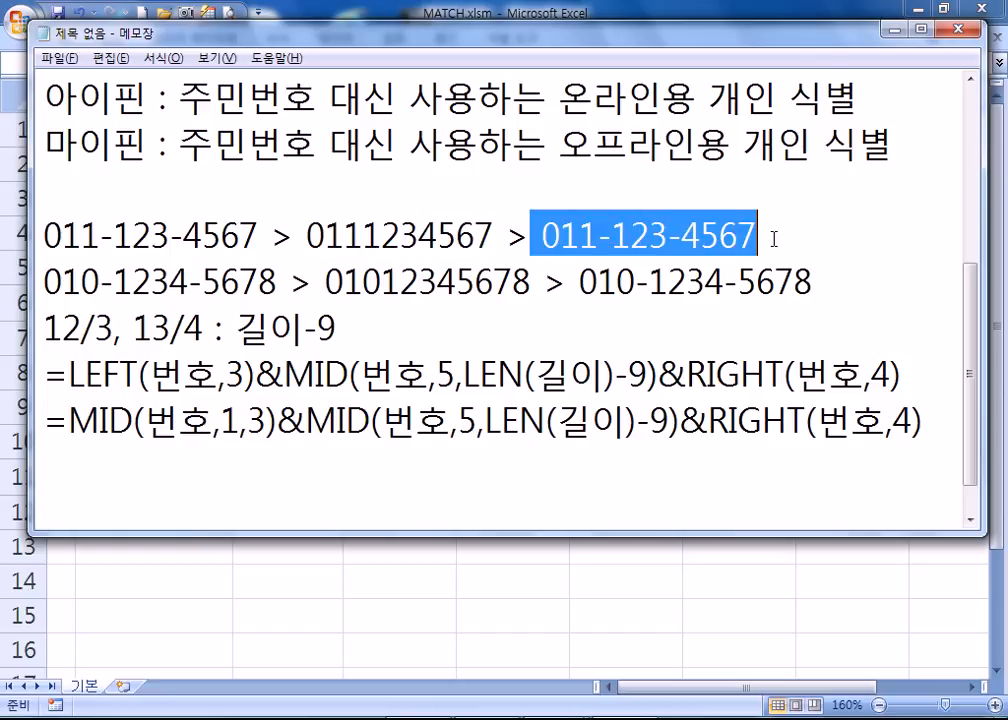
pyautogui.click(770, 236)
pyautogui.moveTo(541, 236); pyautogui.dragTo(760, 236)
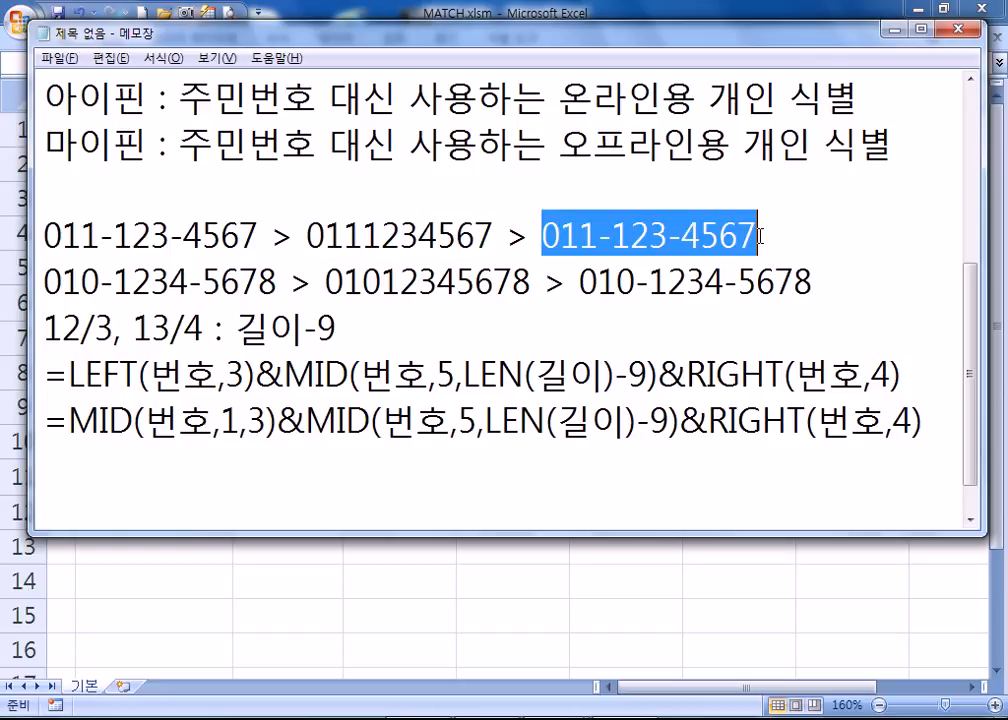
pyautogui.moveTo(325, 236)
pyautogui.mouseDown()
pyautogui.moveTo(362, 236)
pyautogui.moveTo(306, 236)
pyautogui.mouseUp()
pyautogui.moveTo(418, 236); pyautogui.dragTo(494, 236)
pyautogui.moveTo(362, 236); pyautogui.dragTo(417, 236)
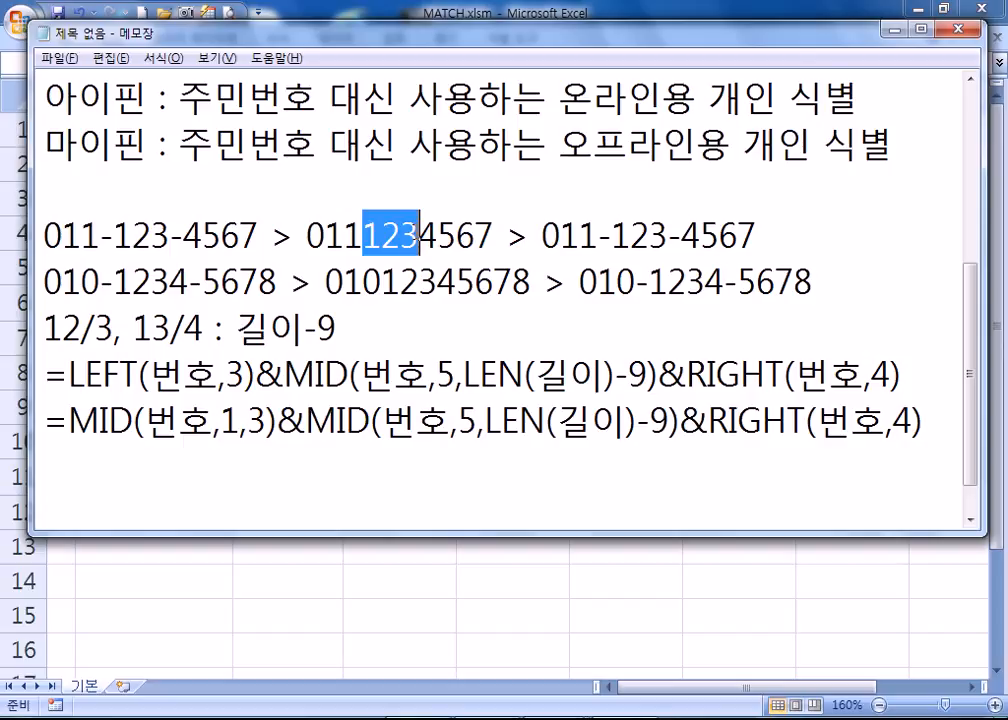
pyautogui.moveTo(308, 236); pyautogui.dragTo(494, 236)
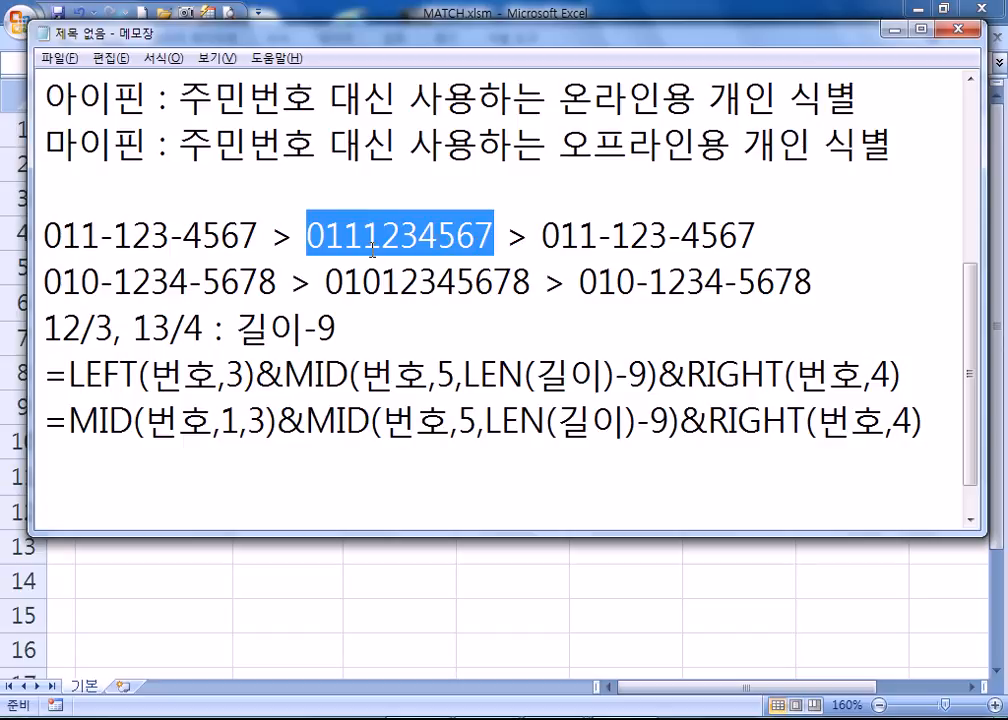
pyautogui.moveTo(362, 236); pyautogui.dragTo(418, 236)
# Add the note "10/3, 11/4" for the unhyphenated numbers on the same line as the "길이-9" note
pyautogui.click(486, 339)
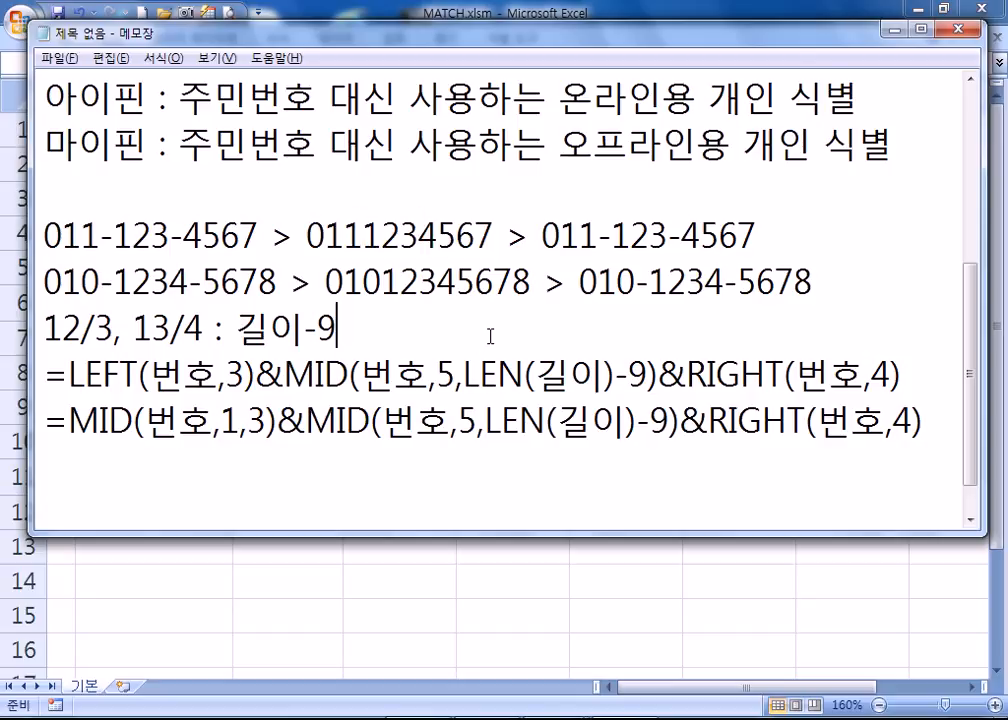
pyautogui.write('10')
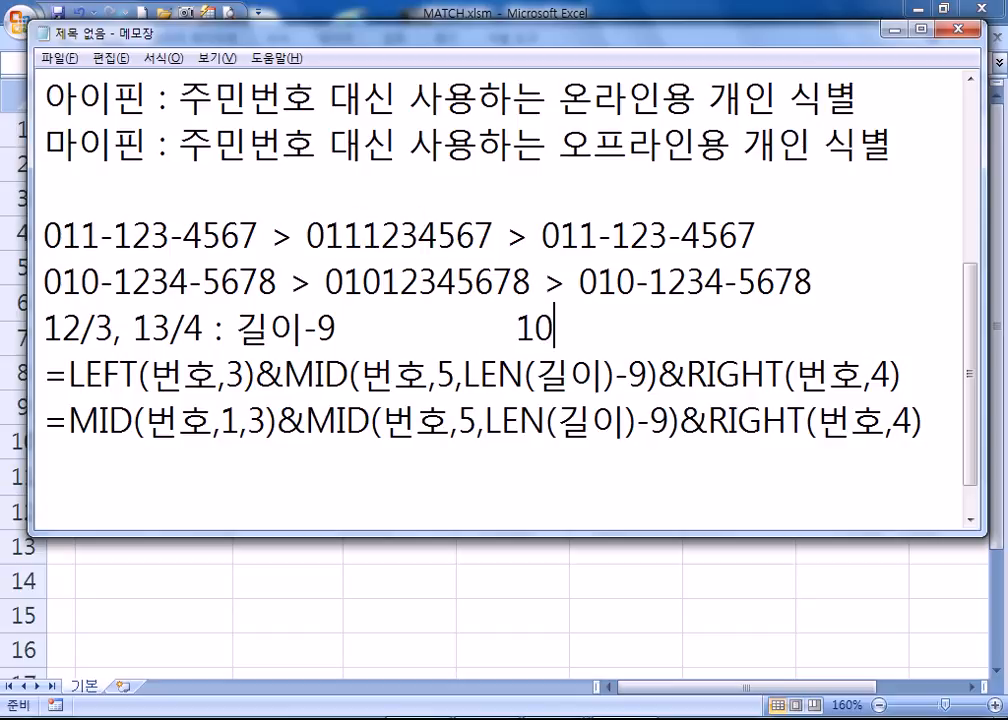
pyautogui.write('/3,')
pyautogui.moveTo(325, 265); pyautogui.dragTo(530, 283)
pyautogui.click(619, 319)
pyautogui.write('11')
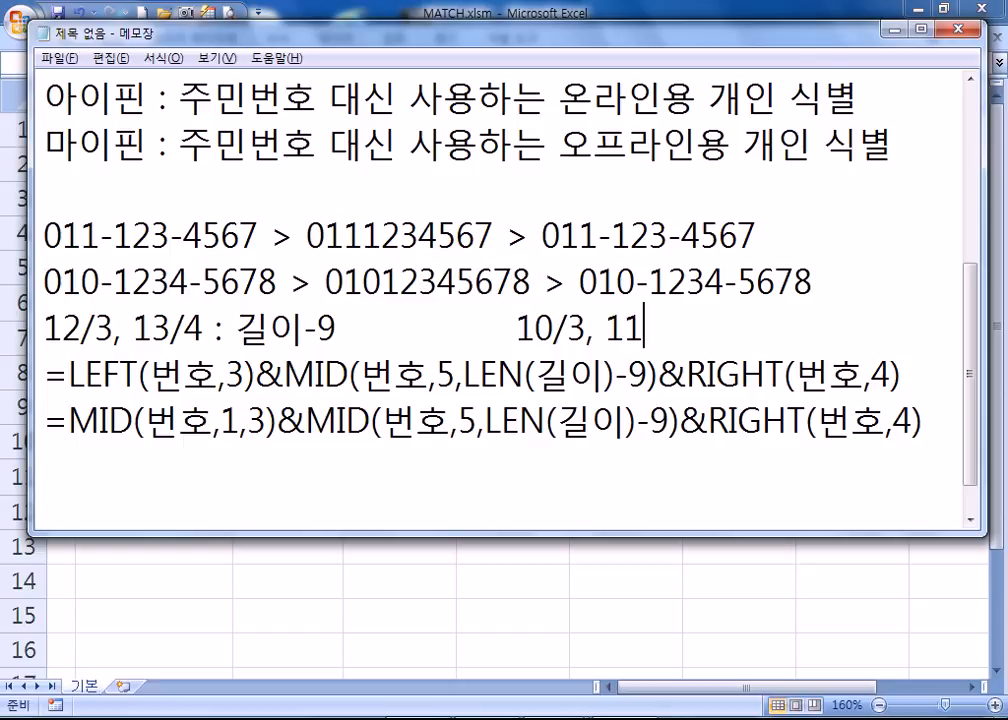
pyautogui.write('/4')
pyautogui.moveTo(520, 328); pyautogui.dragTo(587, 328)
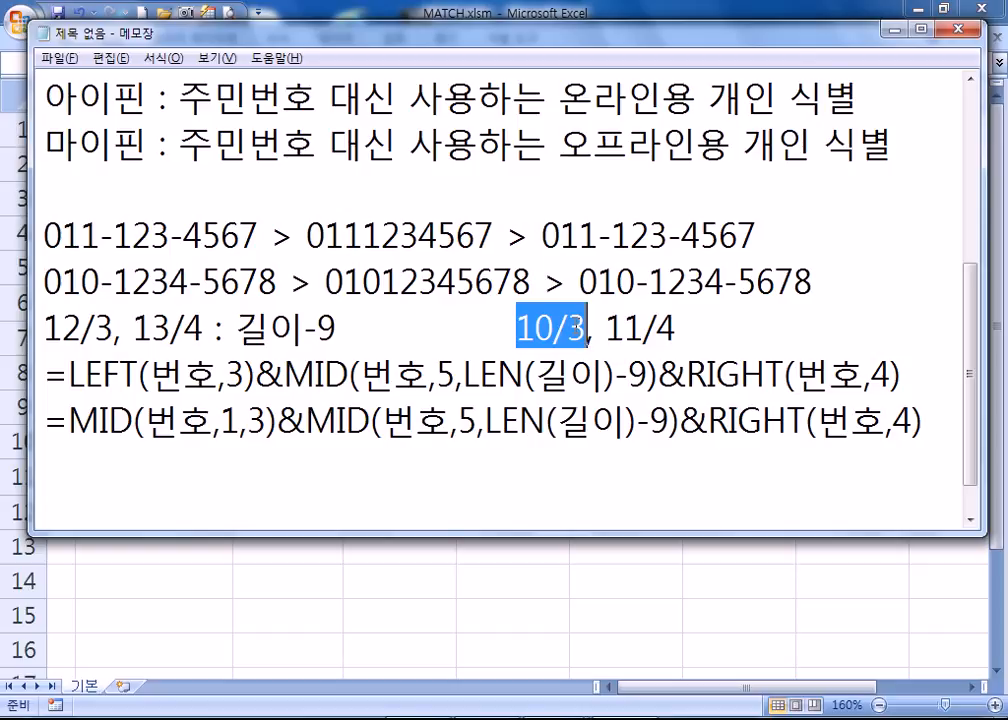
# Append ": 길이-7" to the "10/3, 11/4" note and check it against the two hyphens in the formatted number
pyautogui.click(786, 335)
pyautogui.write(': RLF')
pyautogui.press('BackSpace')
pyautogui.press('BackSpace')
pyautogui.press('BackSpace')
pyautogui.press('Hangul')
pyautogui.write('ㄱ')
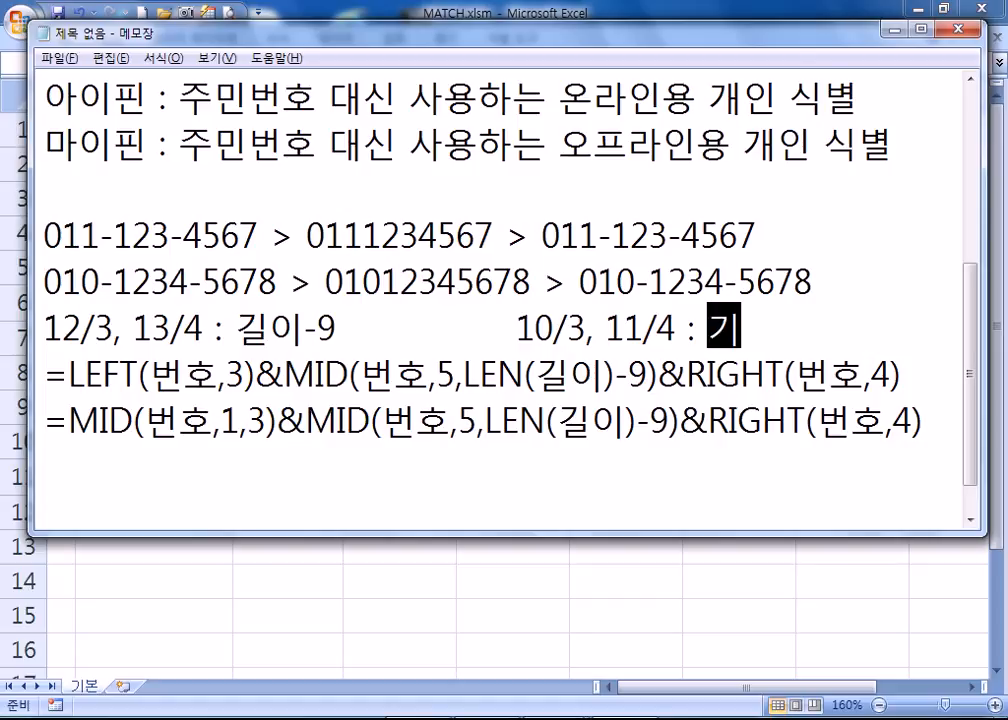
pyautogui.write('ㅣㄹㅇㅣ')
pyautogui.write('-7')
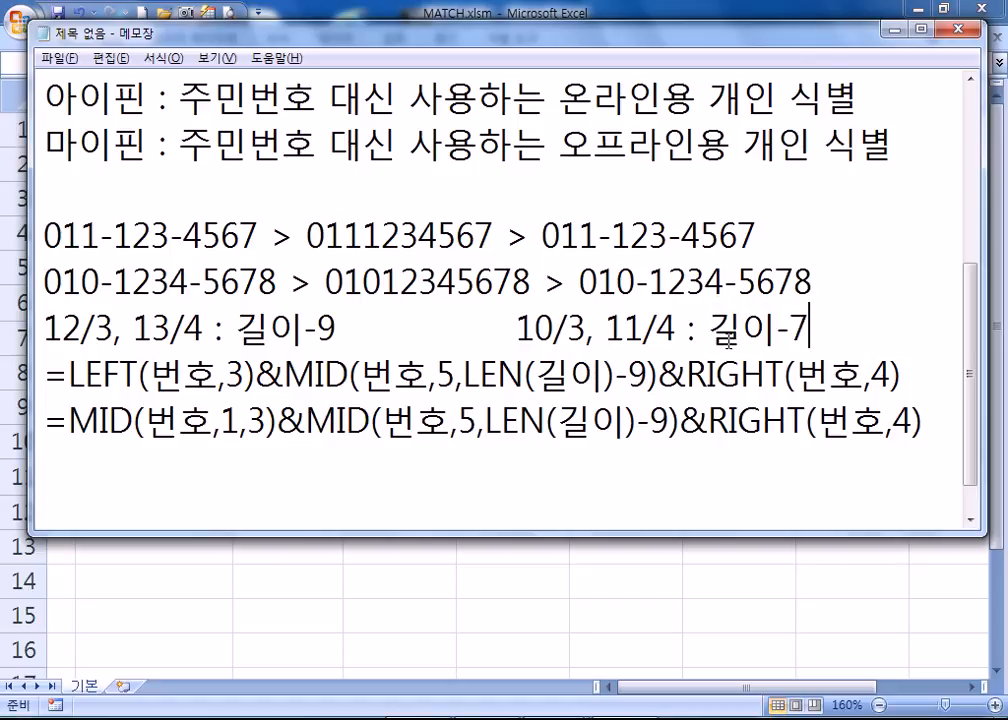
pyautogui.doubleClick(605, 236)
pyautogui.doubleClick(674, 236)
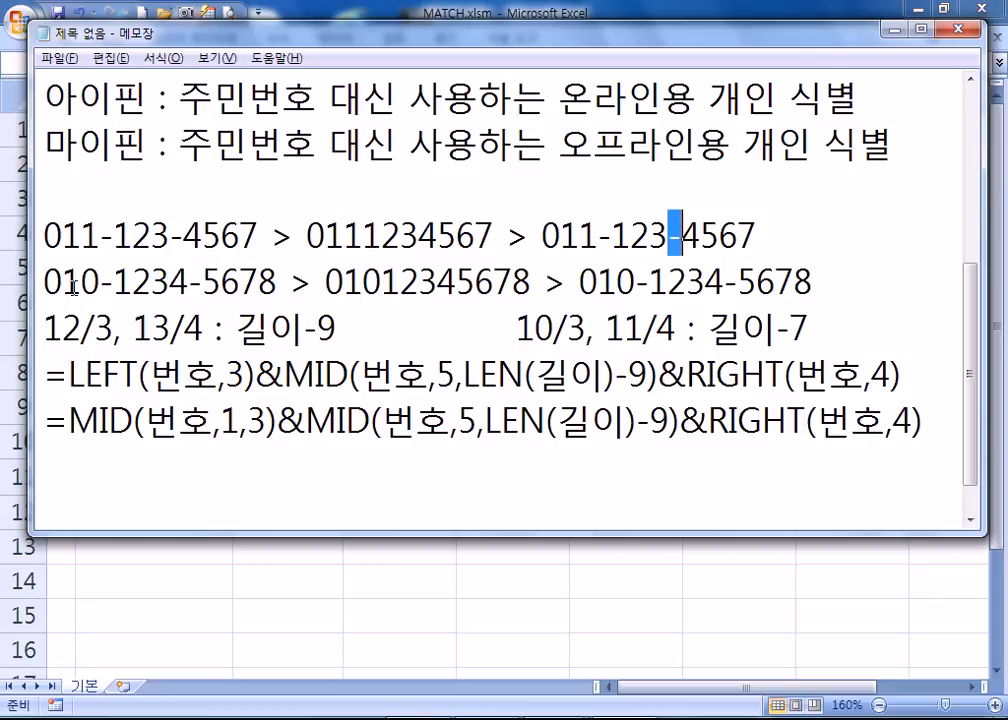
# Widen the text editor window to span the full width of the screen
pyautogui.click(472, 485)
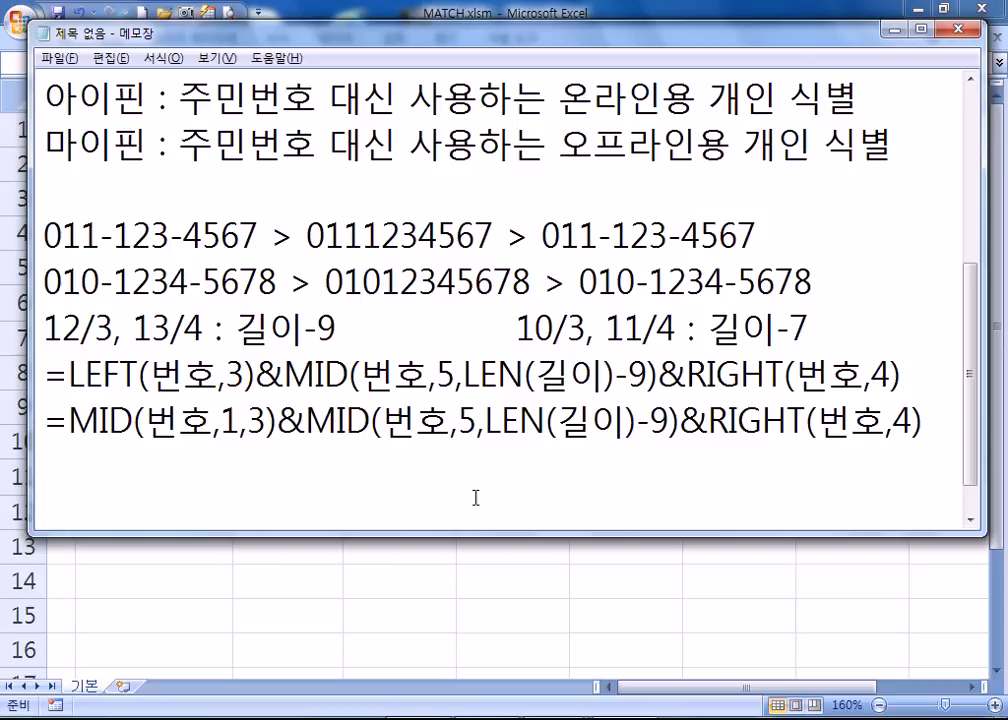
pyautogui.moveTo(980, 212); pyautogui.dragTo(1000, 212)
pyautogui.moveTo(28, 40); pyautogui.dragTo(1, 38)
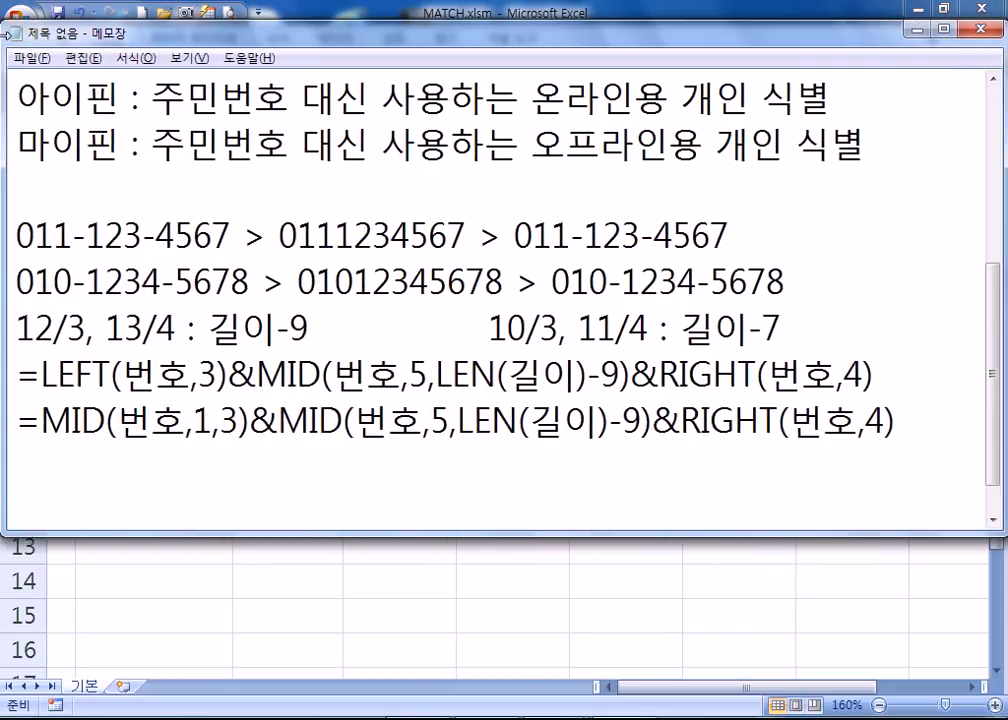
# Move the text editor window up and extend its height to fill most of the screen
pyautogui.moveTo(76, 21); pyautogui.dragTo(128, 18)
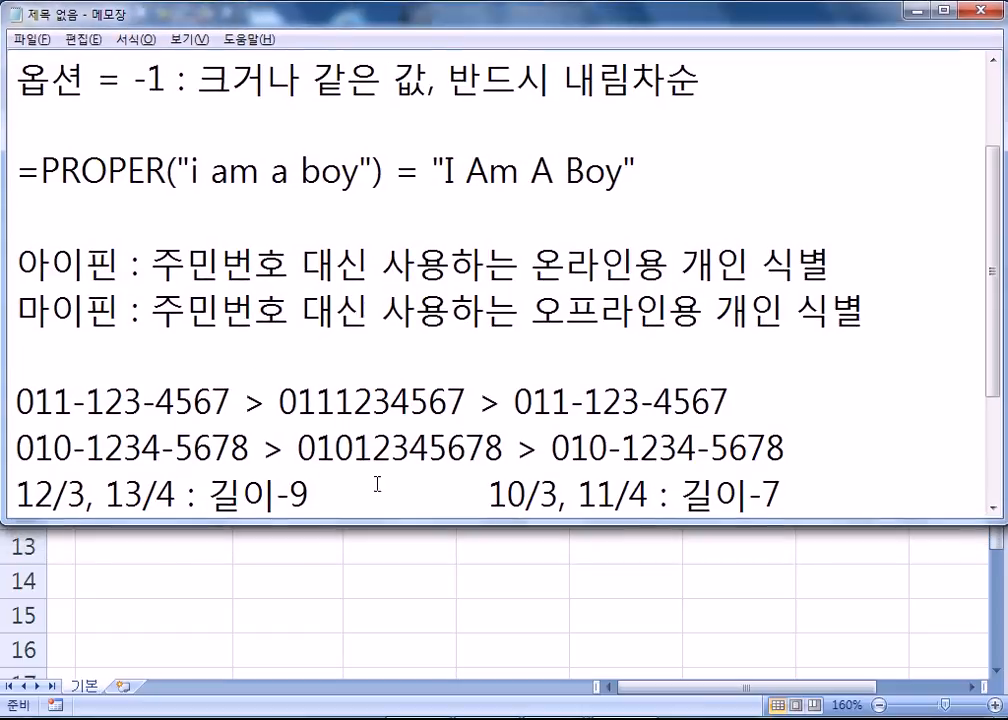
pyautogui.moveTo(391, 520); pyautogui.dragTo(386, 647)
pyautogui.scroll(-1, 397, 555)
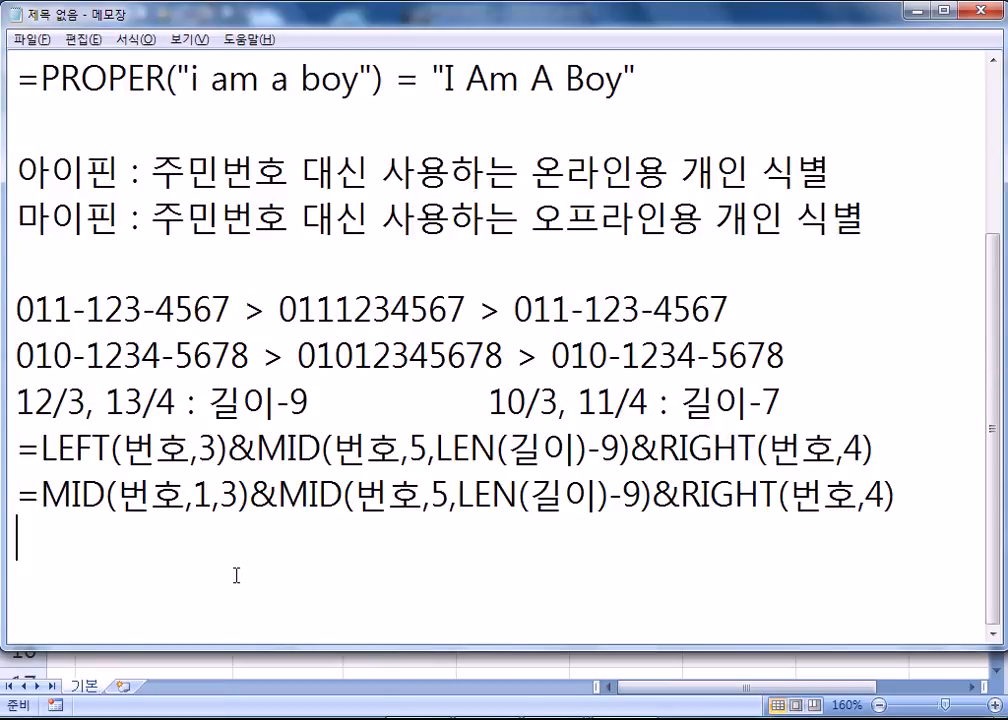
# Add several blank lines below the last MID formula to make room for new notes
pyautogui.press('Return')
pyautogui.press('Return')
pyautogui.press('Return')
pyautogui.press('Return')
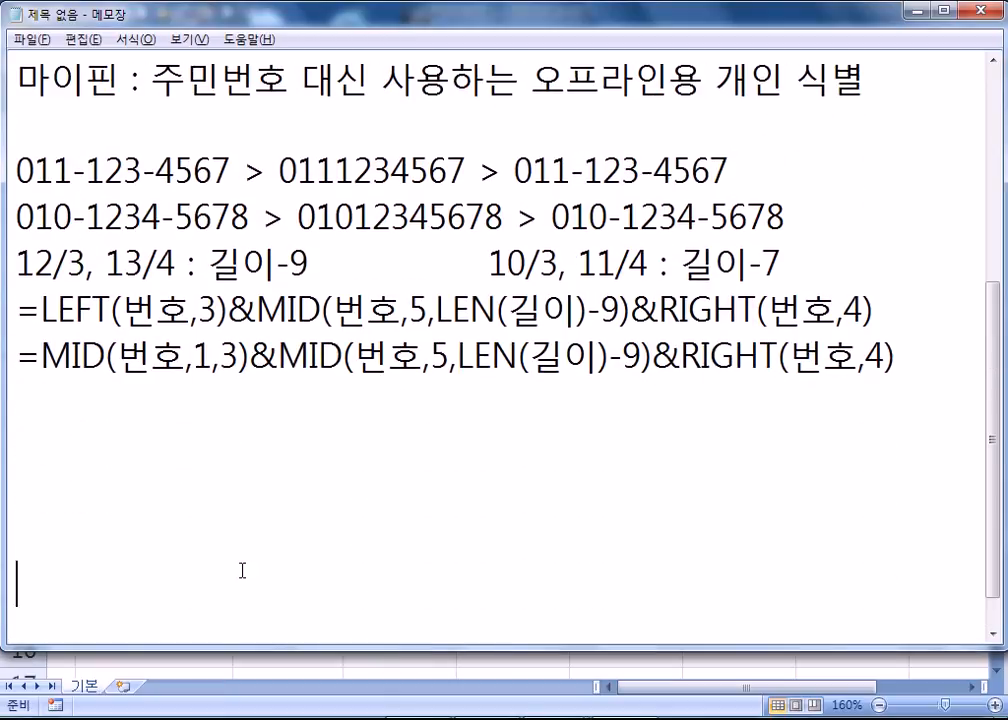
pyautogui.scroll(1, 216, 520)
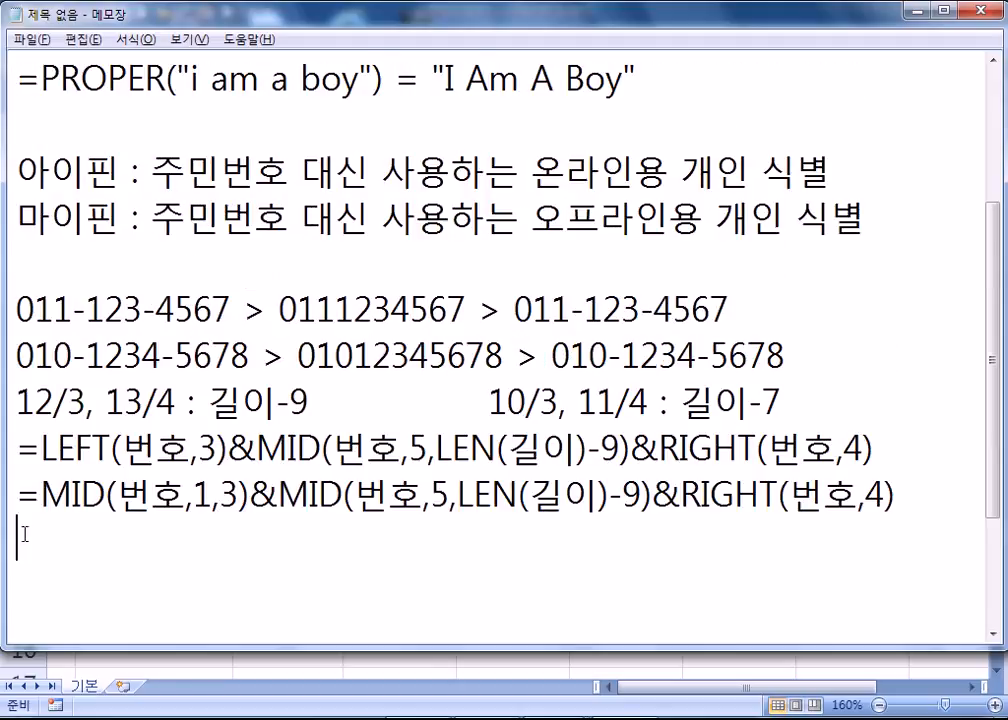
pyautogui.scroll(-1, 50, 530)
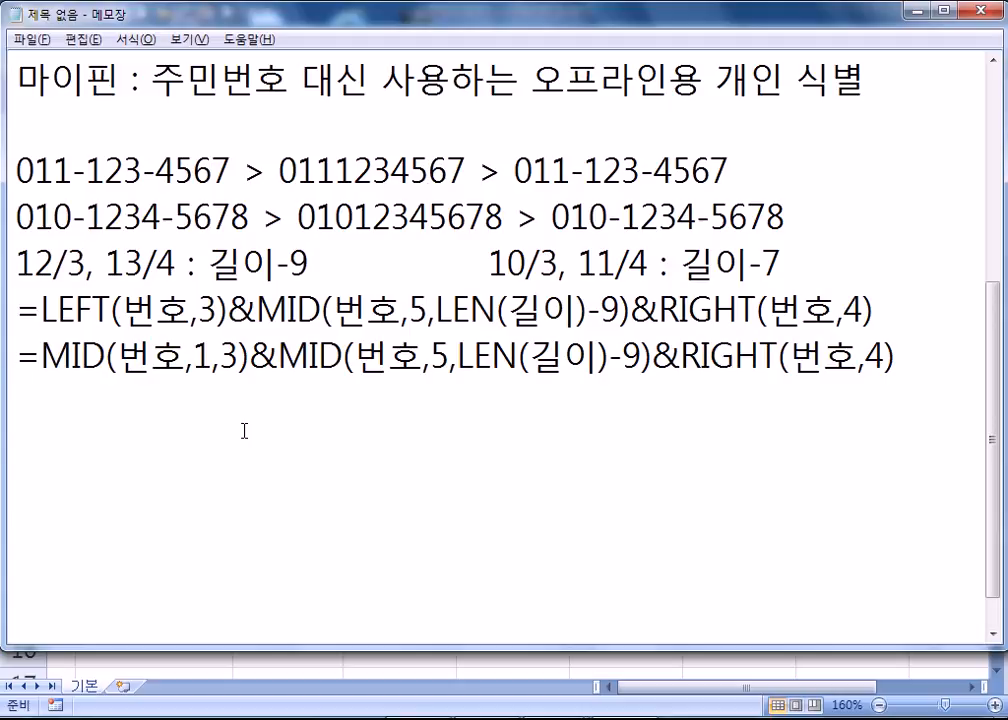
# Write the formula =AVERAGE(범위) below the MID formula, leaving one blank line between them
pyautogui.press('Return')
pyautogui.press('BackSpace')
pyautogui.write('=')
pyautogui.press('Left')
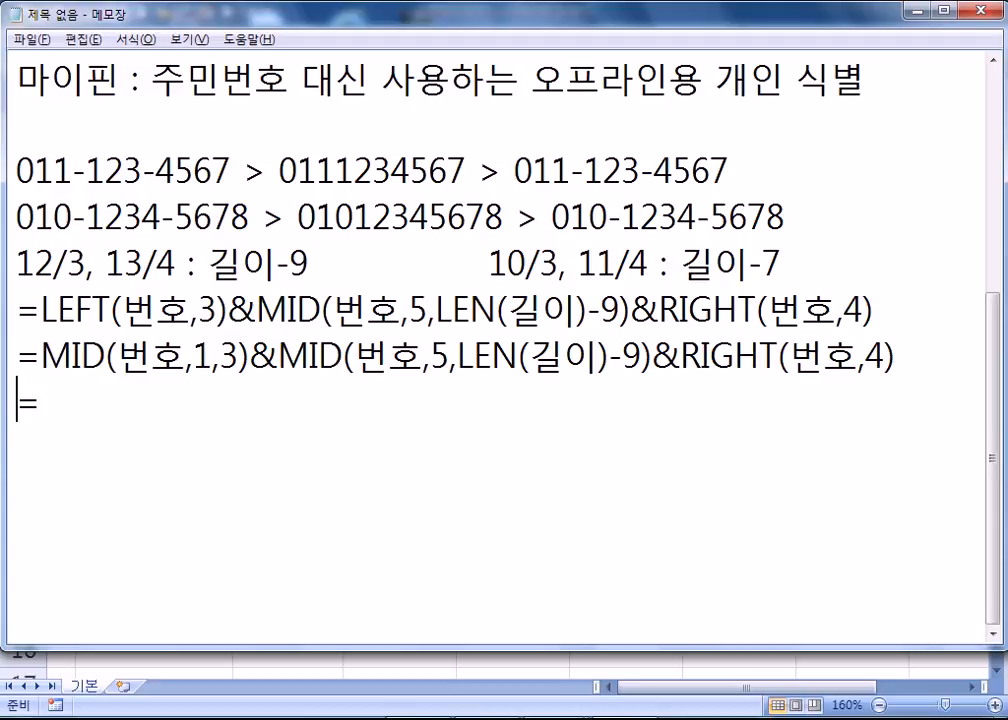
pyautogui.press('Return')
pyautogui.press('Right')
pyautogui.write('AVERAGE(*')
pyautogui.press('BackSpace')
pyautogui.write('범위)')
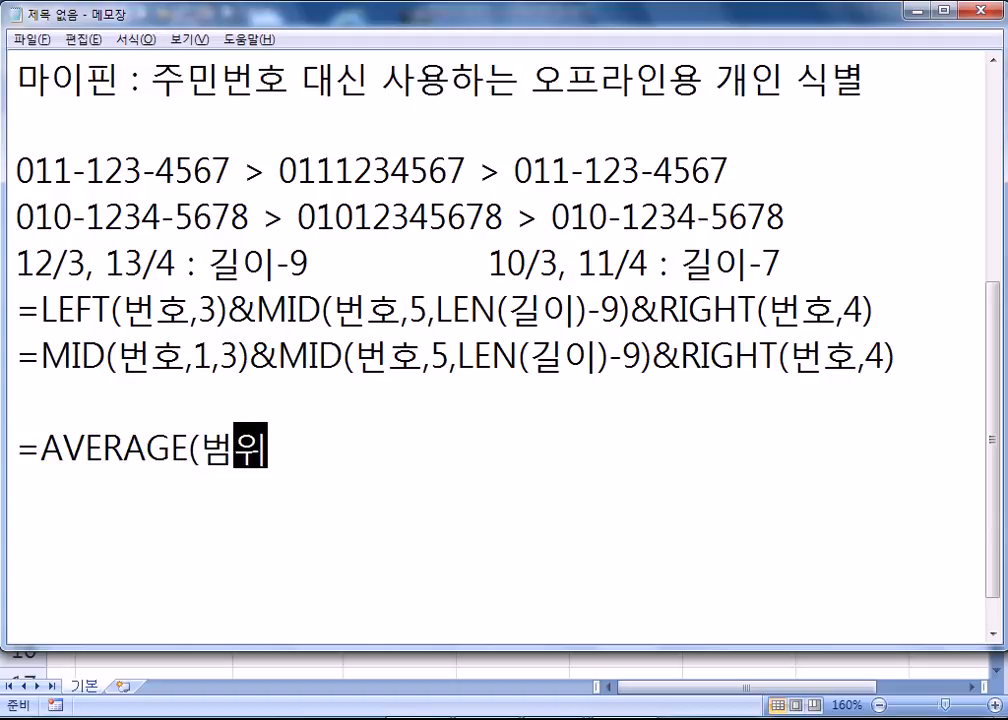
# Wrap the AVERAGE formula in ROUND with -1 digits, giving =ROUND(AVERAGE(범위), -1)
pyautogui.press('Home')
pyautogui.press('Right')
pyautogui.write('개ㅕㅜㅇ')
pyautogui.press('BackSpace')
pyautogui.press('BackSpace')
pyautogui.press('BackSpace')
pyautogui.press('BackSpace')
pyautogui.write('ROUND(')
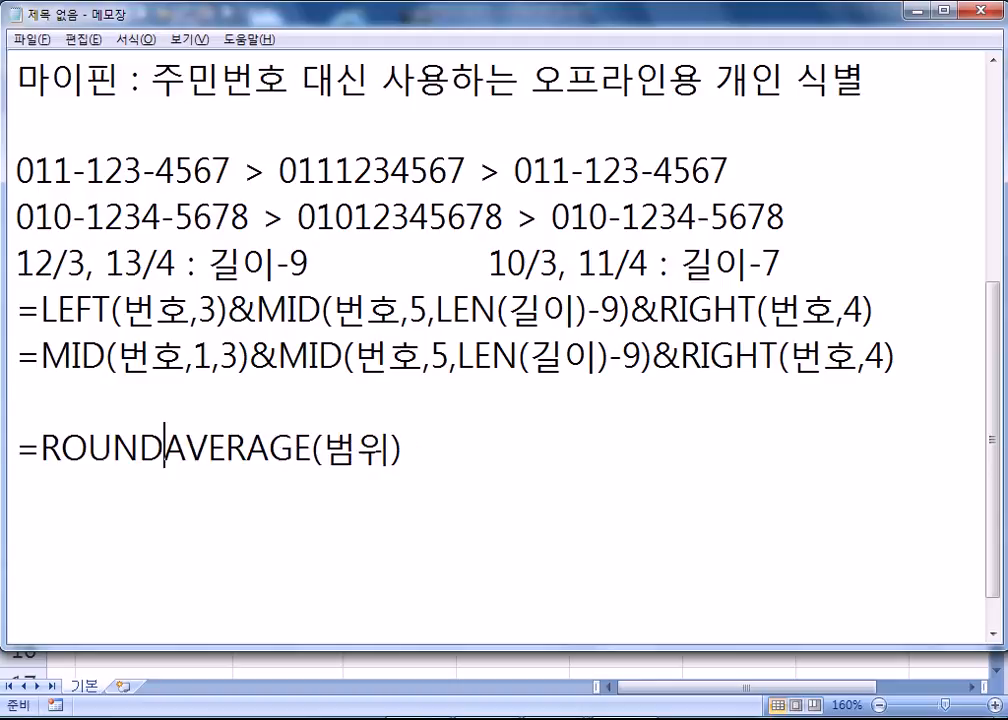
pyautogui.press('End')
pyautogui.write(', -1)')
pyautogui.press('Return')
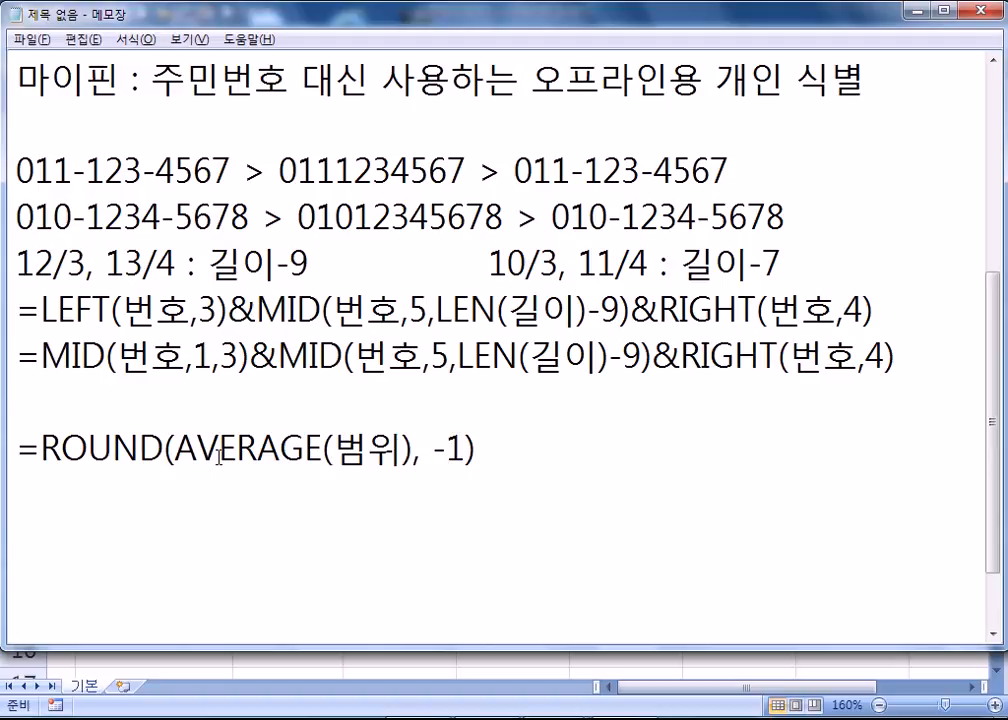
pyautogui.scroll(-1, 200, 460)
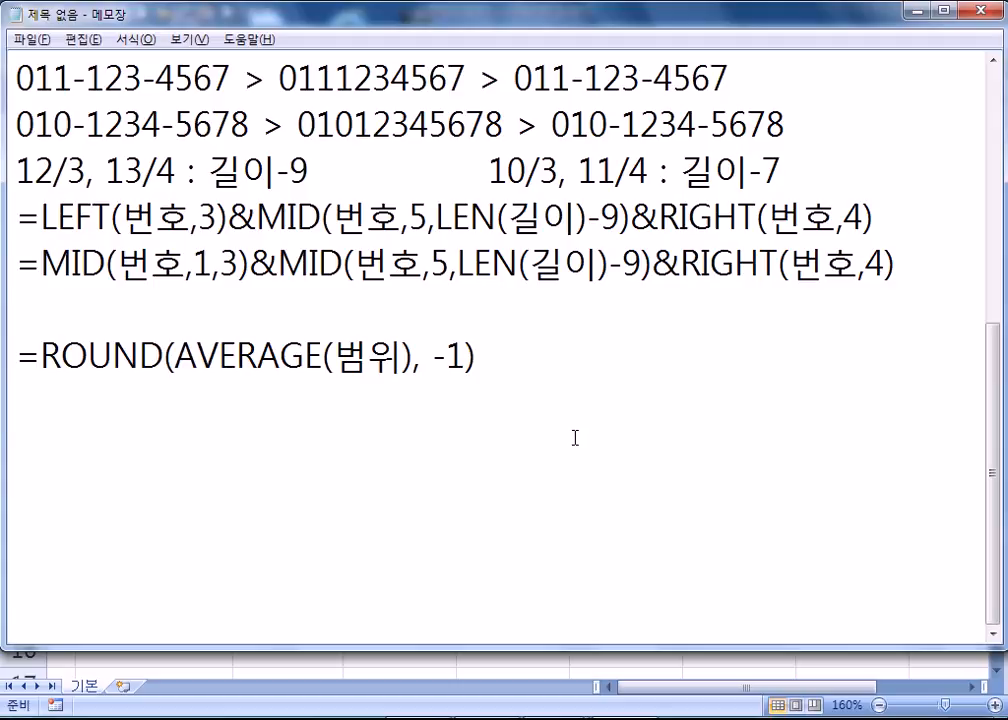
# Append & "원" to the end of the ROUND formula
pyautogui.press('Return')
pyautogui.click(543, 351)
pyautogui.write('& "원')
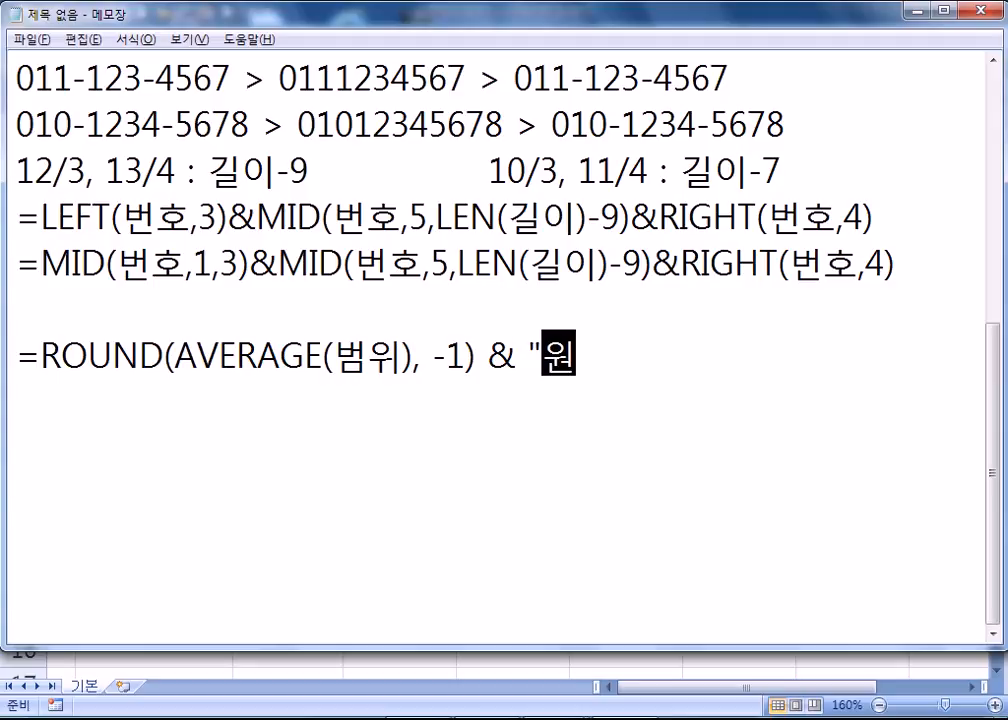
pyautogui.write(')')
pyautogui.press('Return')
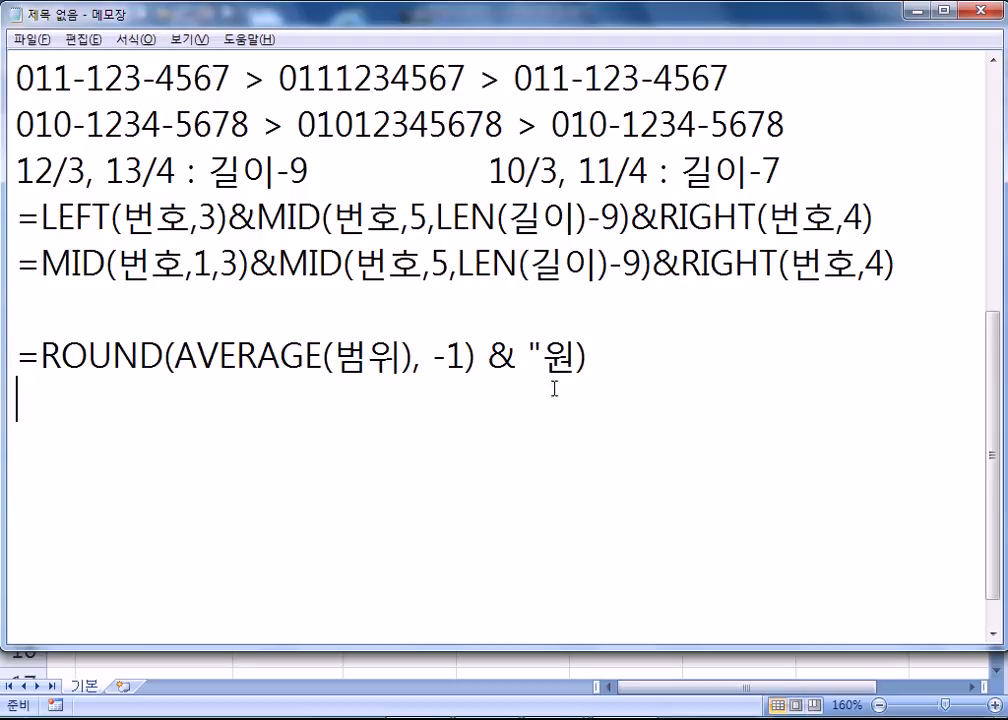
pyautogui.moveTo(577, 357); pyautogui.dragTo(591, 361)
pyautogui.press('Return')
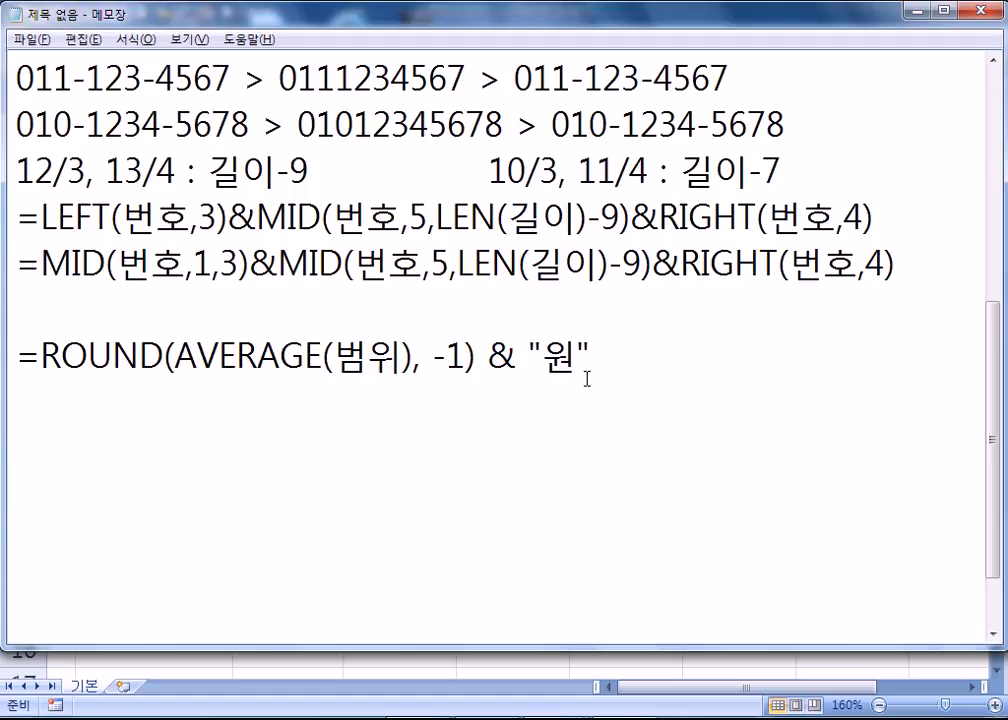
# Duplicate the ROUND formula line below itself and remove & "원" from the upper copy
pyautogui.moveTo(594, 356); pyautogui.dragTo(4, 357)
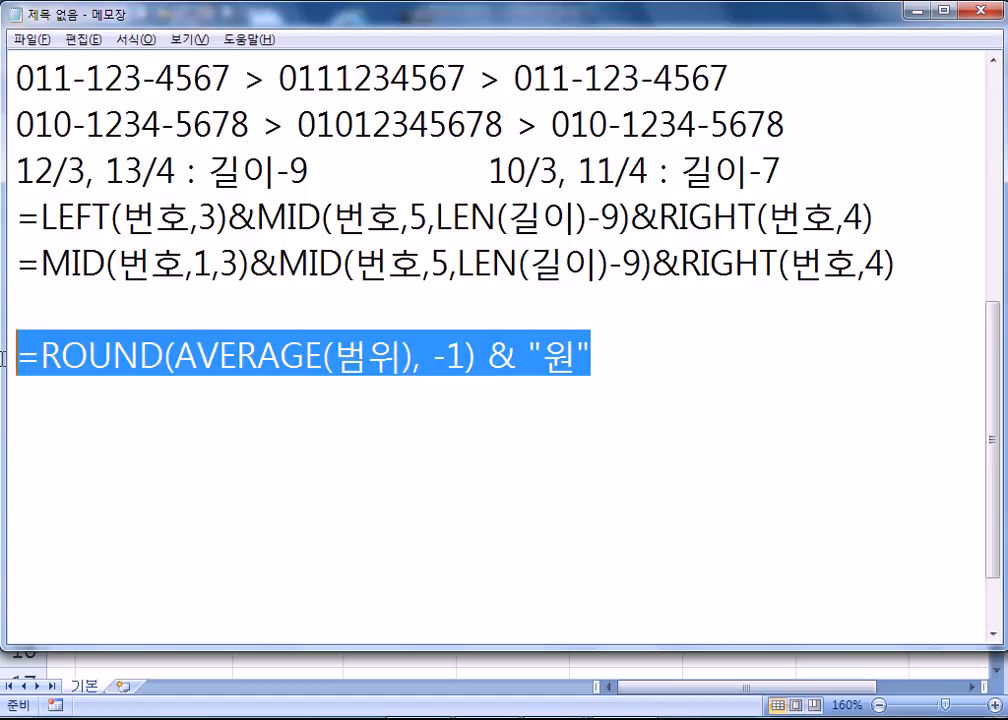
pyautogui.click(118, 381)
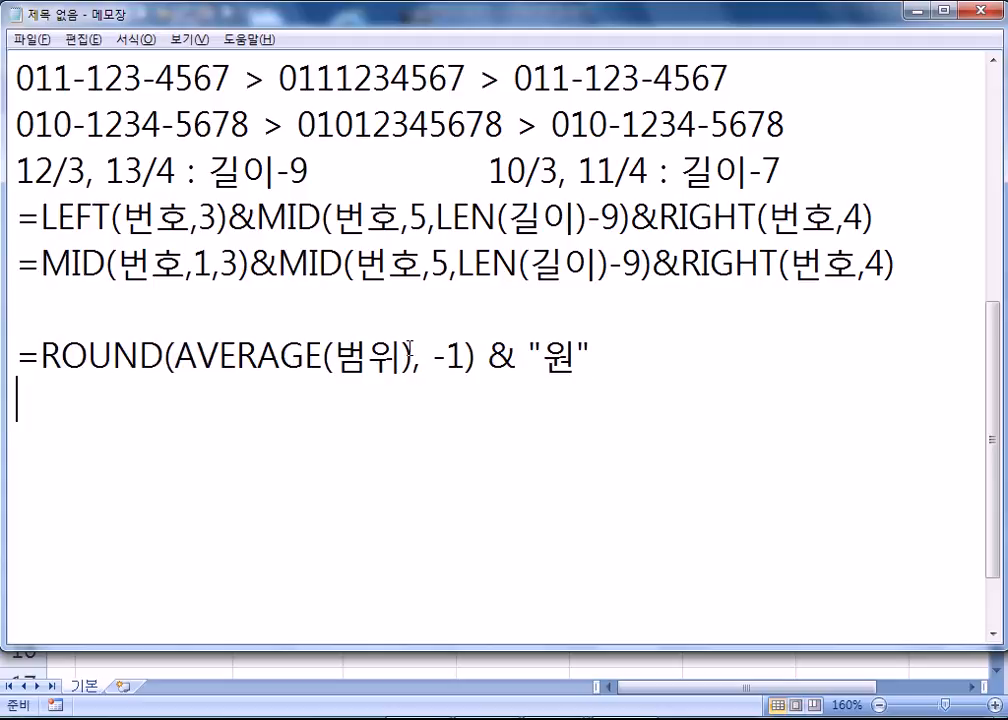
pyautogui.hotkey('shift', 'Up')
pyautogui.hotkey('ctrl', 'c')
pyautogui.press('Down')
pyautogui.hotkey('ctrl', 'v')
pyautogui.press('Up')
pyautogui.press('End')
pyautogui.press('Left')
pyautogui.press('Left')
pyautogui.press('Left')
pyautogui.press('Left')
pyautogui.press('Left')
pyautogui.press('Left')
pyautogui.press('Left')
pyautogui.press('Up')
pyautogui.press('Right')
pyautogui.hotkey('shift', 'End')
pyautogui.press('Delete')
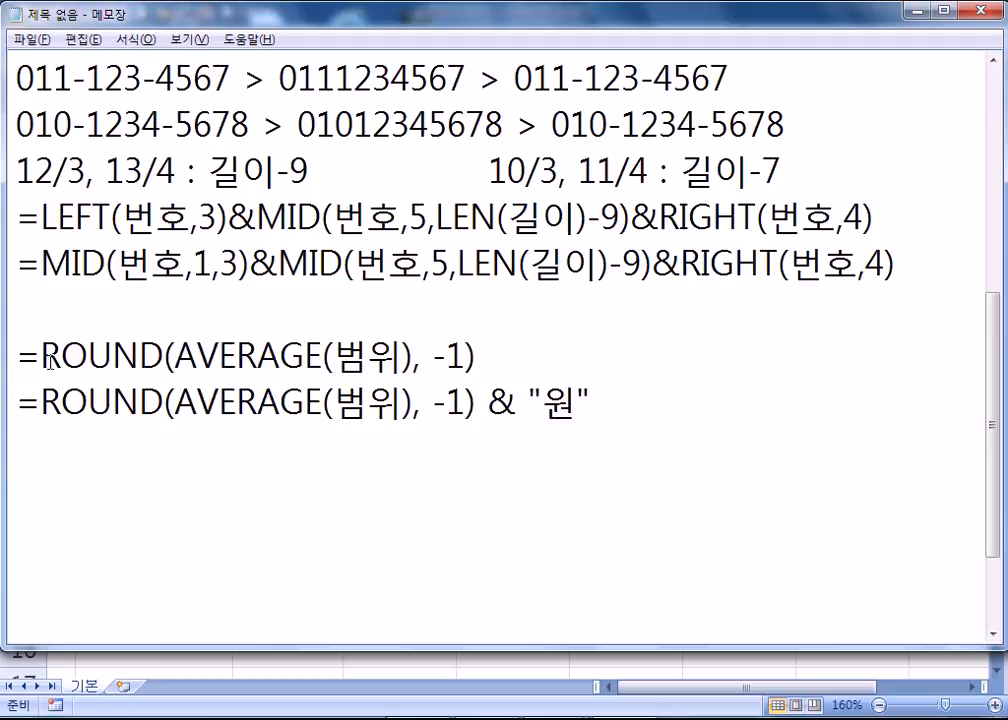
# Remove the ROUND wrapper and its -1 argument from the lower formula, leaving =AVERAGE(범위) & "원"
pyautogui.moveTo(513, 350); pyautogui.dragTo(6, 352)
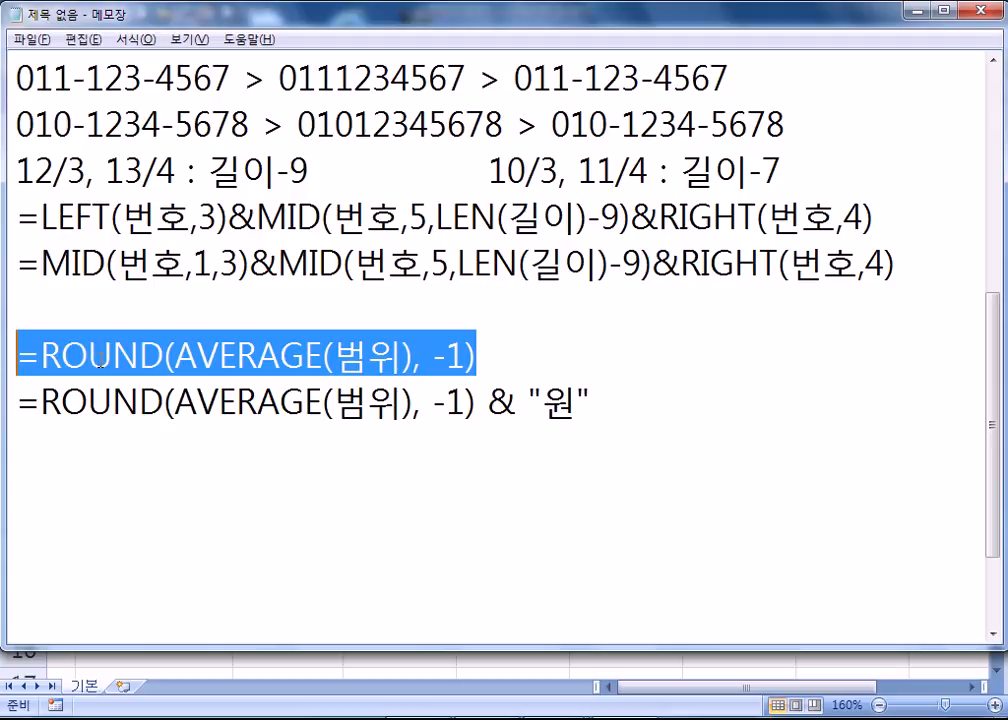
pyautogui.moveTo(598, 404); pyautogui.dragTo(5, 408)
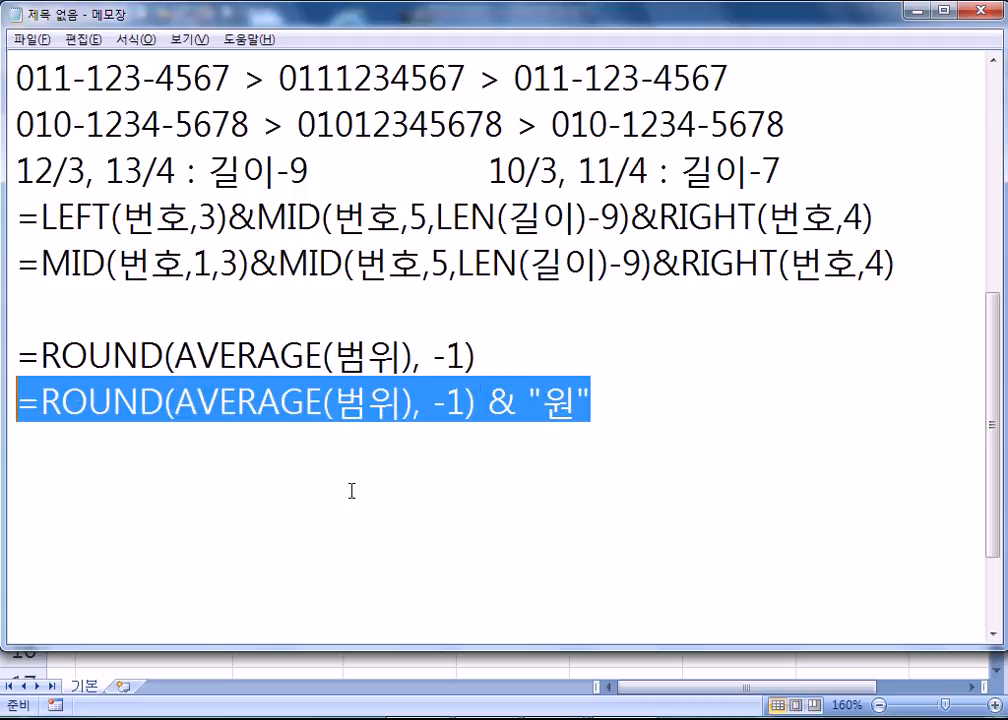
pyautogui.click(586, 441)
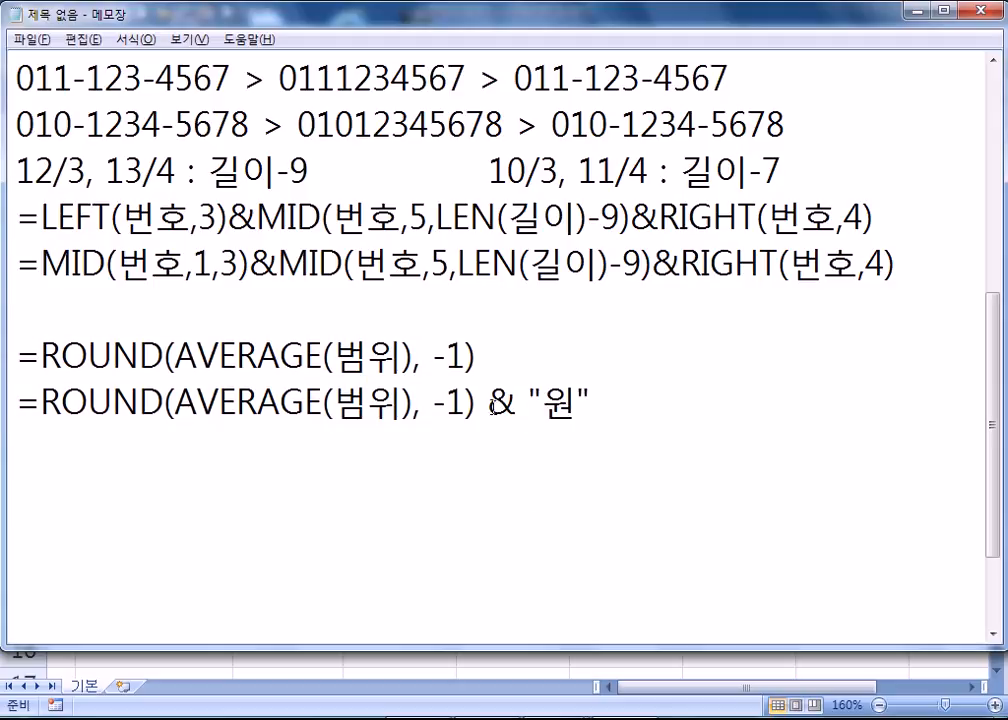
pyautogui.doubleClick(556, 403)
pyautogui.click(541, 403)
pyautogui.doubleClick(501, 403)
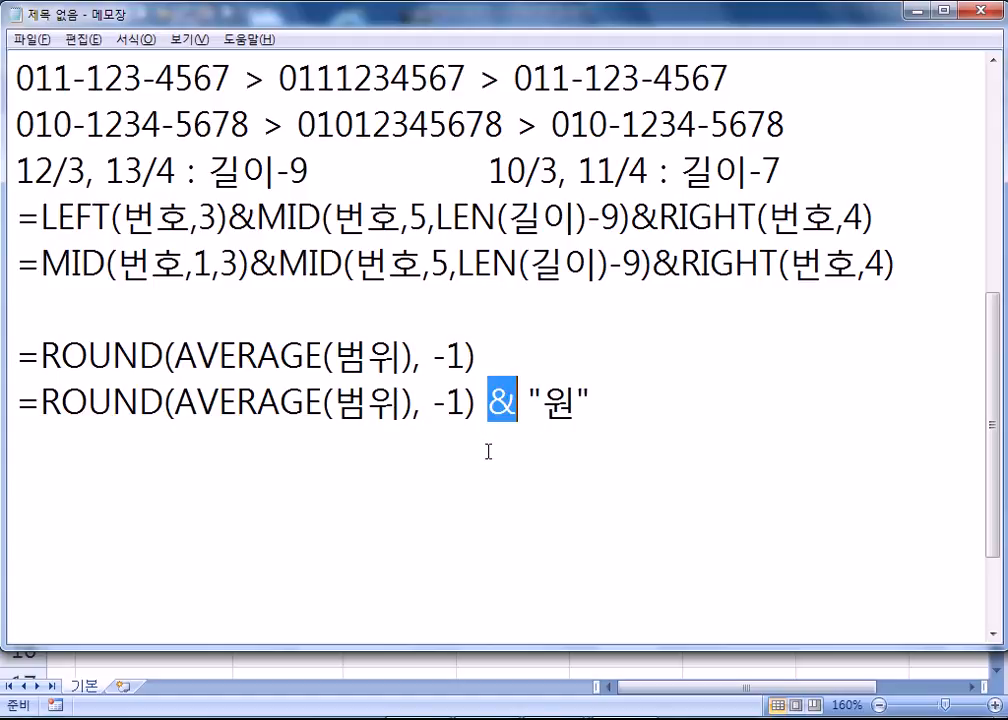
pyautogui.moveTo(176, 403); pyautogui.dragTo(41, 402)
pyautogui.press('Delete')
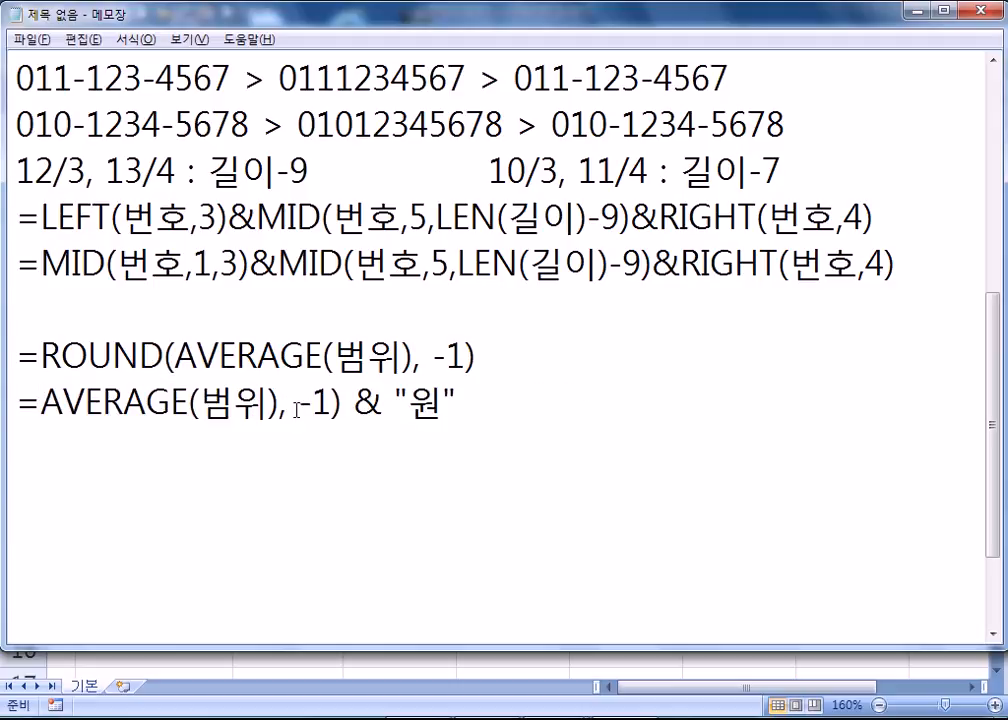
pyautogui.moveTo(279, 402); pyautogui.dragTo(349, 402)
pyautogui.press('Delete')
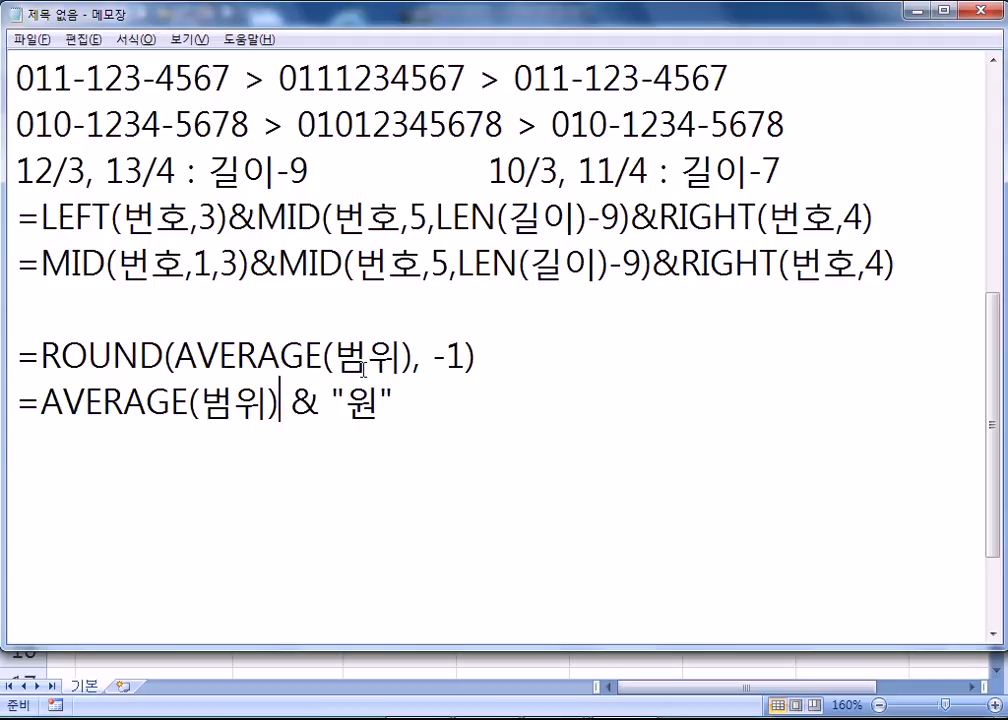
# Compare the AVERAGE part of the ROUND formula with the =AVERAGE(범위) & "원" formula and its & operator
pyautogui.moveTo(176, 356); pyautogui.dragTo(413, 358)
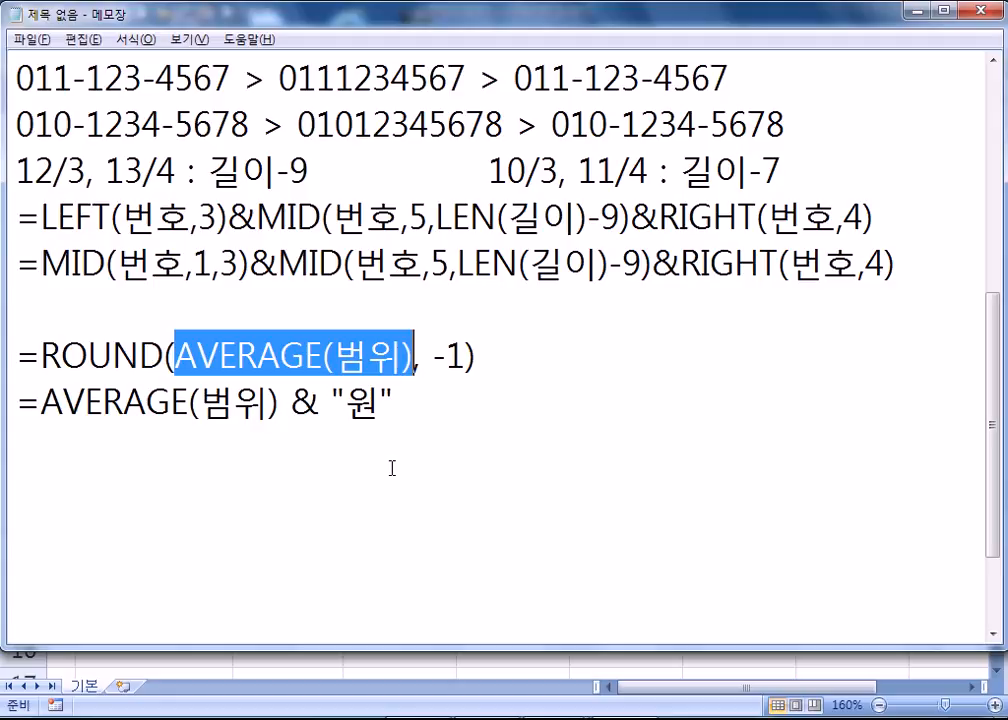
pyautogui.moveTo(394, 404); pyautogui.dragTo(18, 404)
pyautogui.click(346, 405)
pyautogui.moveTo(346, 405); pyautogui.dragTo(4, 386)
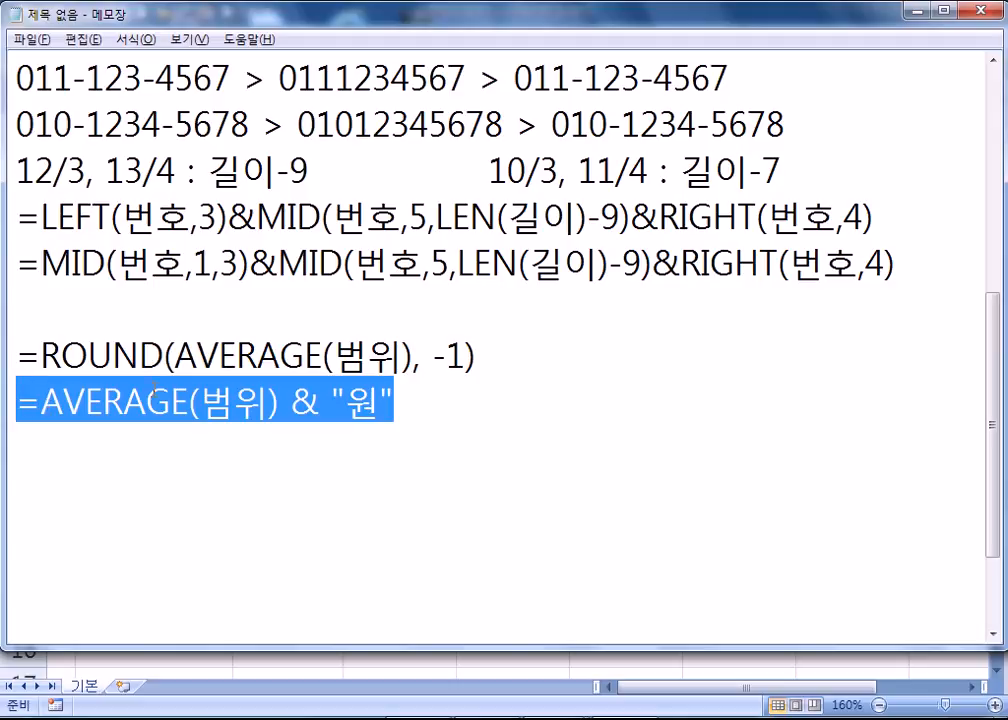
pyautogui.click(181, 448)
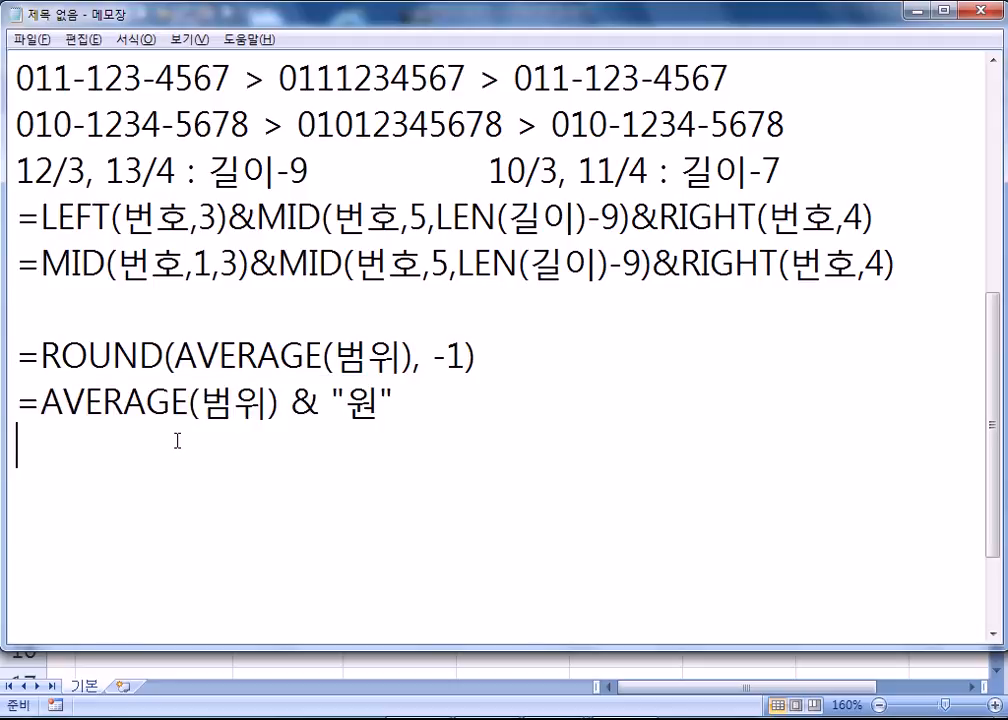
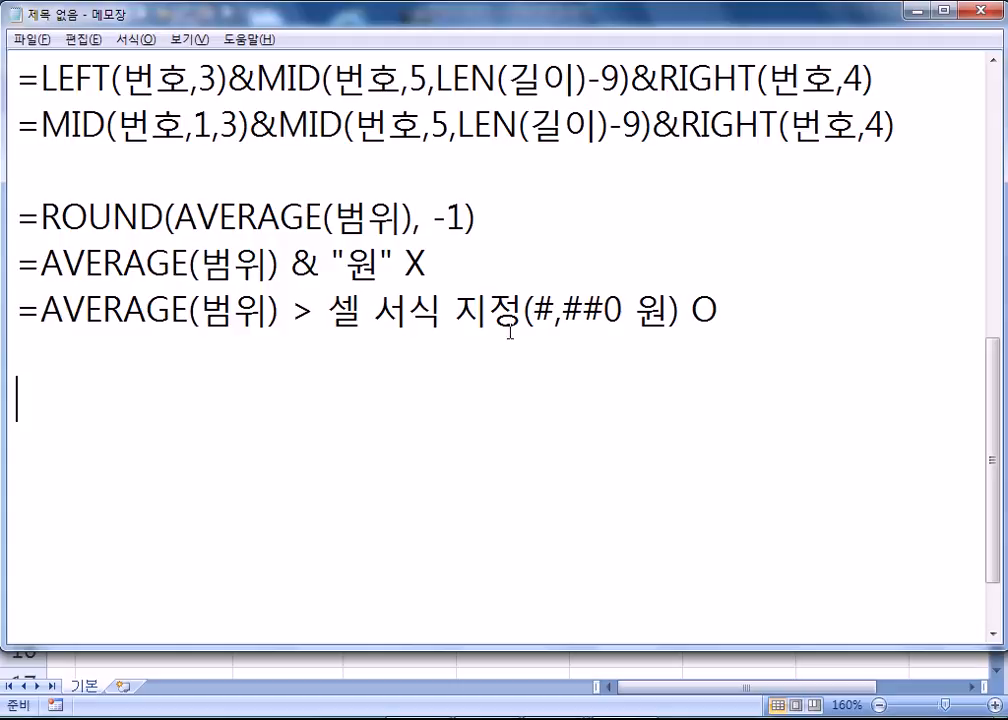
pyautogui.moveTo(297, 262); pyautogui.dragTo(320, 263)
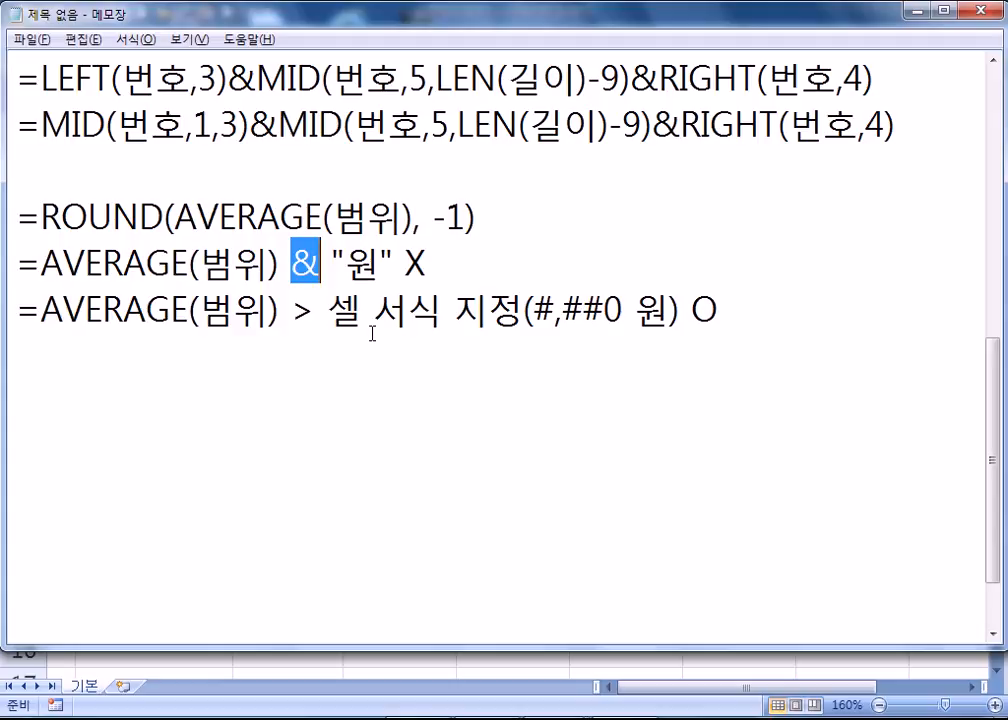
# Switch to the MATCH.xlsm workbook in Excel
pyautogui.hotkey('alt', 'Tab')
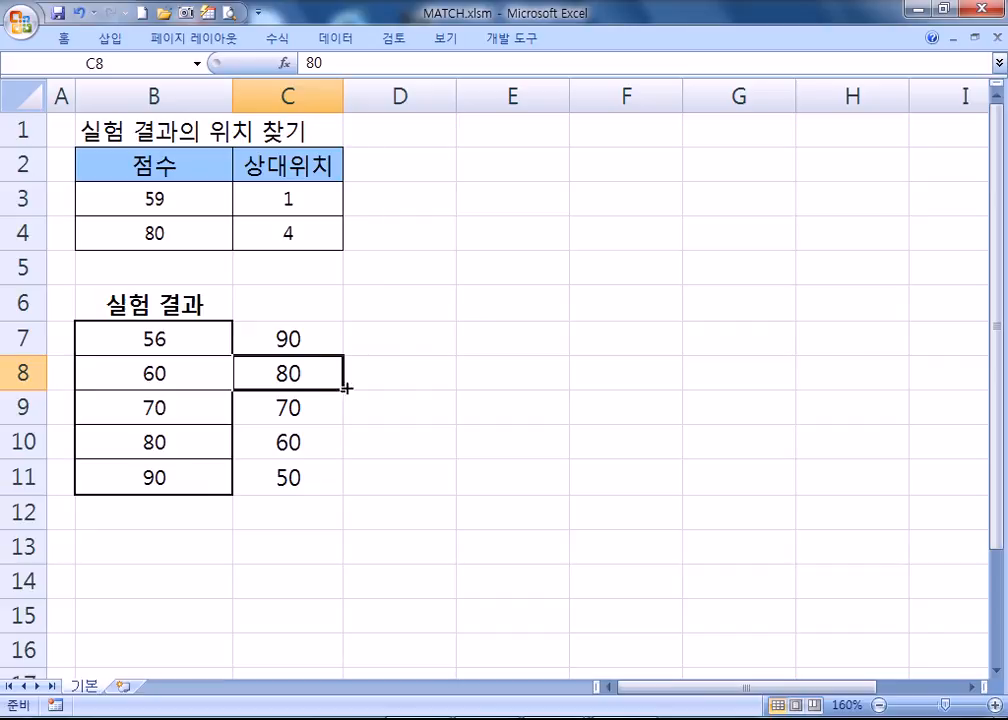
pyautogui.press('F2')
pyautogui.press('Escape')
# Enter =SUM(3131,3131,65464,989,97978) in cell E4 and reselect that cell
pyautogui.click(513, 228)
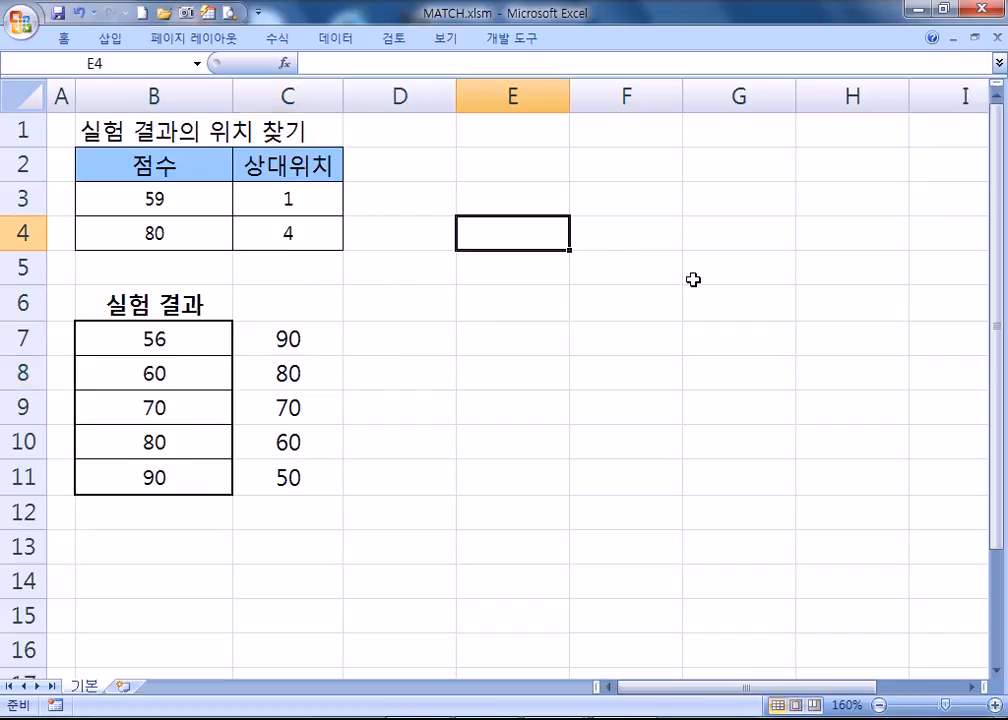
pyautogui.write('=SUM(')
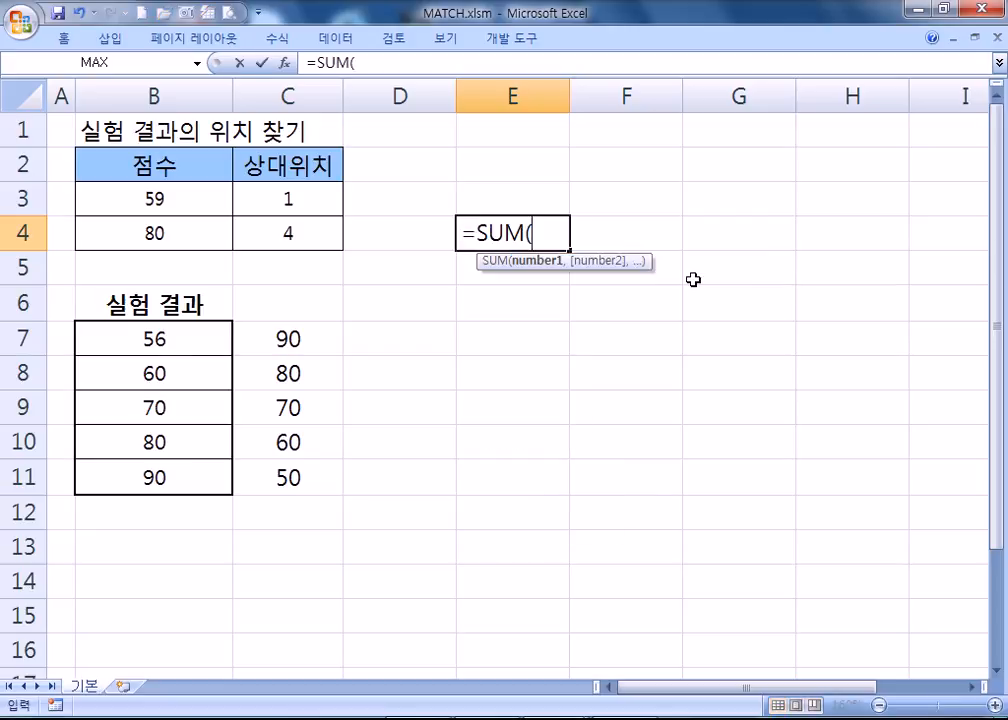
pyautogui.press('BackSpace')
pyautogui.press('BackSpace')
pyautogui.press('BackSpace')
pyautogui.press('BackSpace')
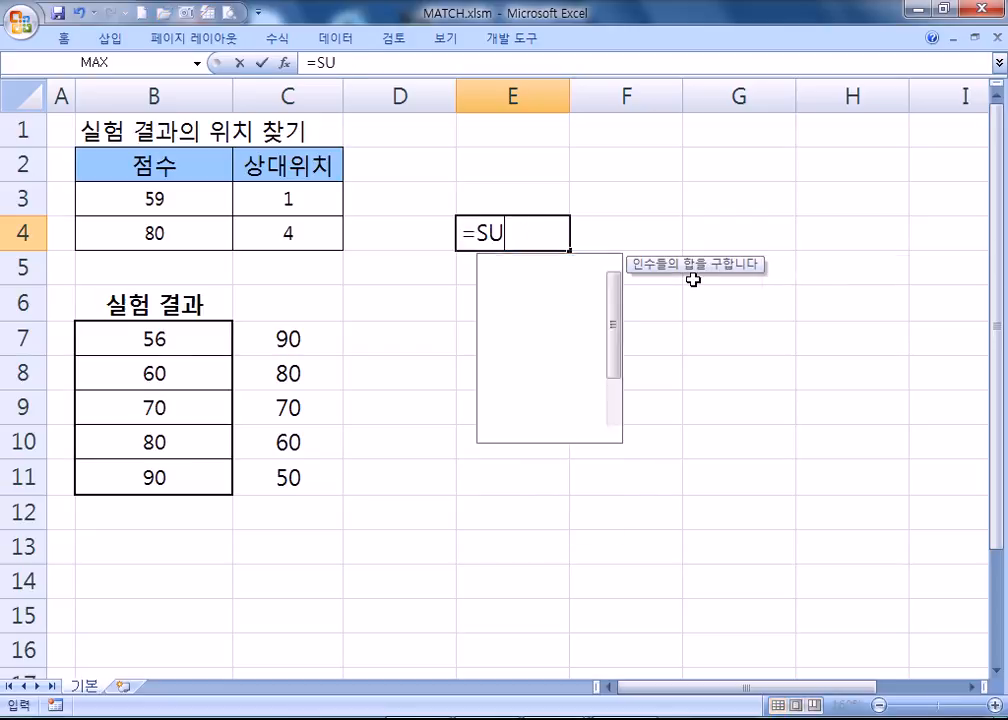
pyautogui.write('SUM')
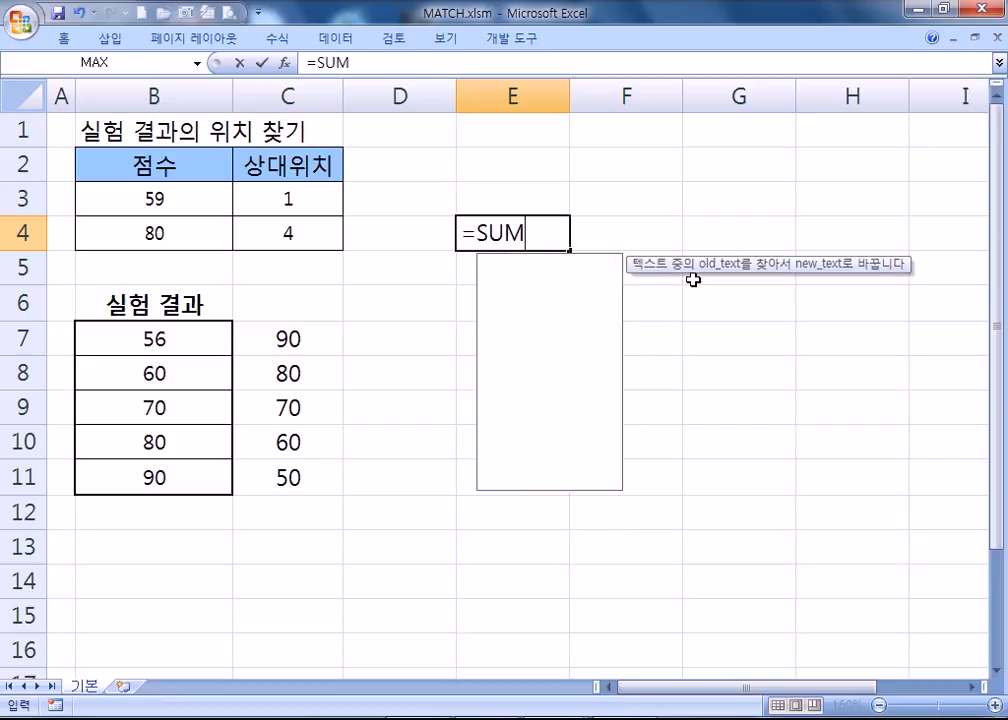
pyautogui.write('(3131,31')
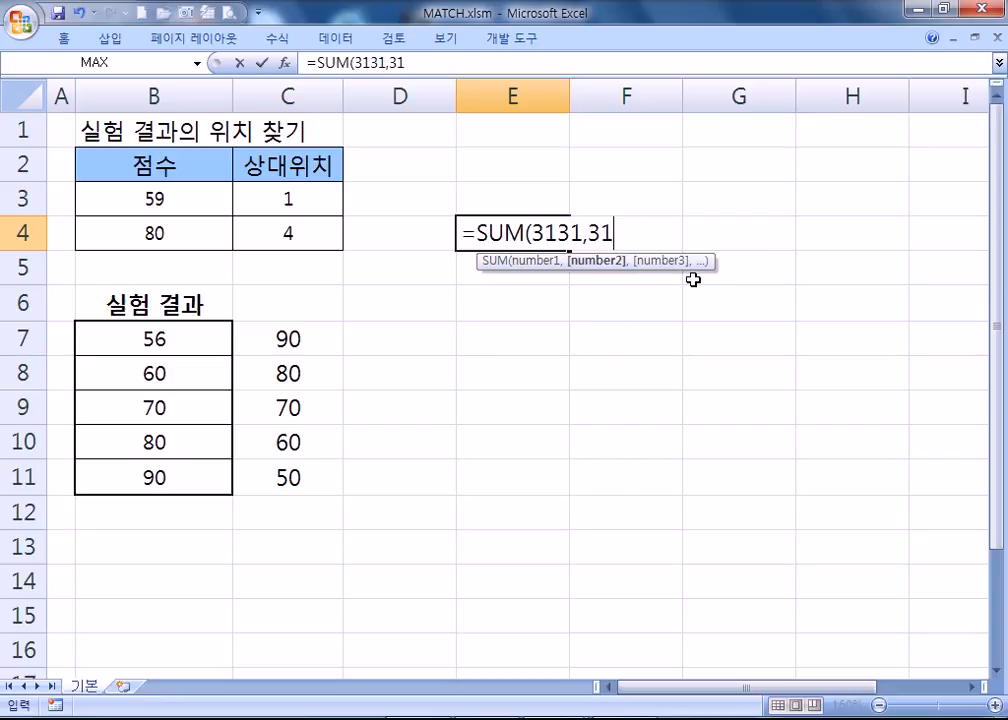
pyautogui.write('31,65464,989,97978)')
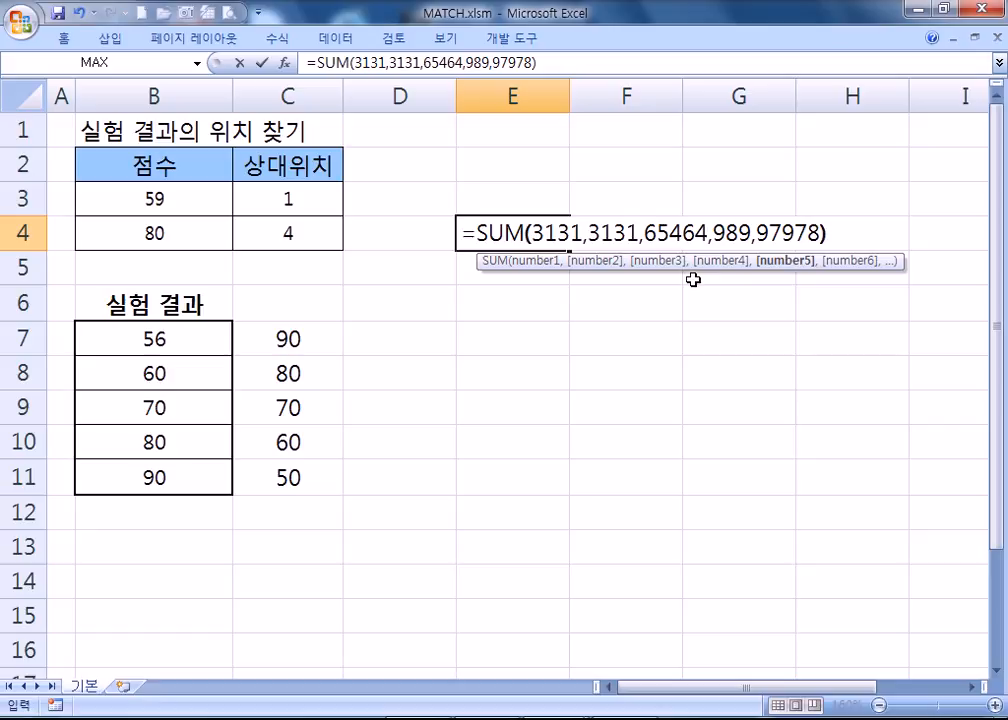
pyautogui.press('Return')
pyautogui.press('Up')
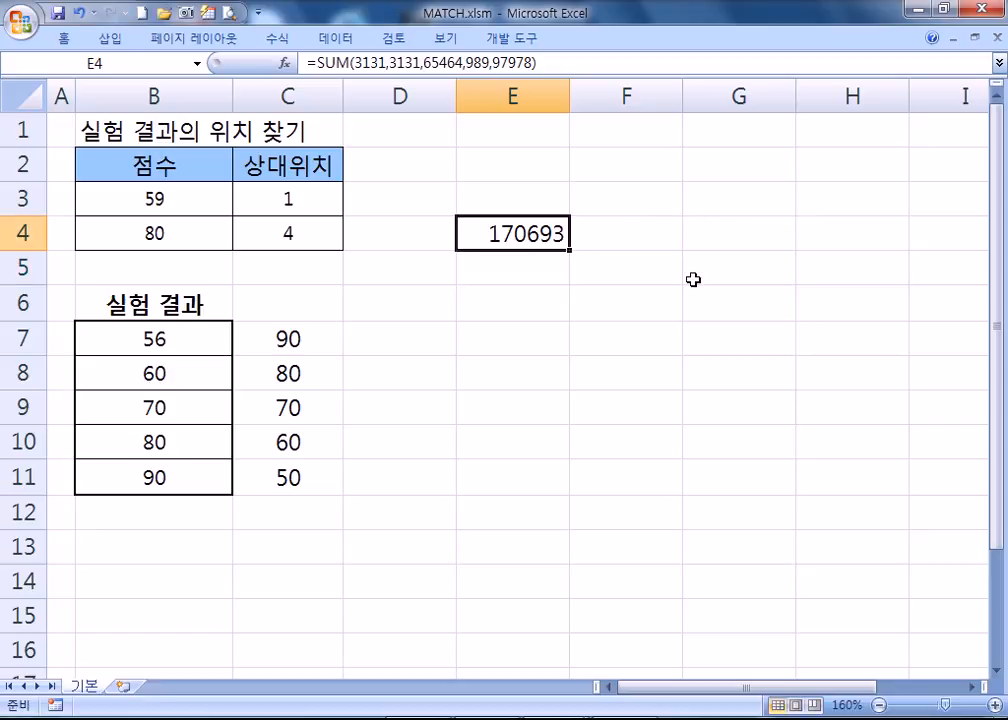
# Append &"원" to the SUM formula in cell E4 and copy that cell
pyautogui.press('F2')
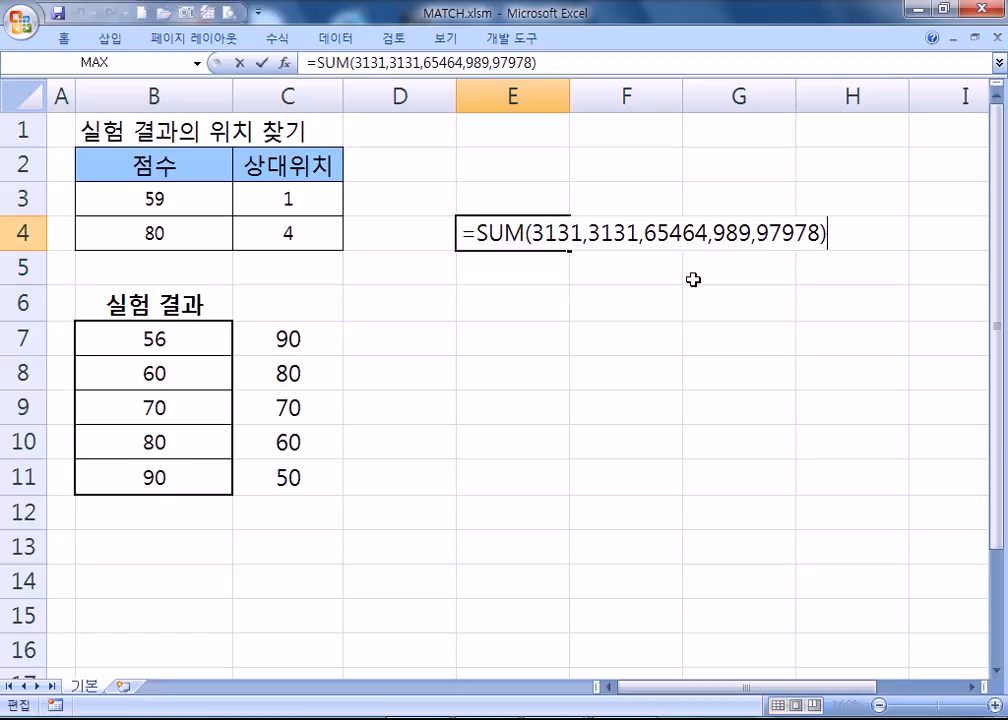
pyautogui.write('&"원"')
pyautogui.press('Return')
pyautogui.press('Up')
pyautogui.hotkey('ctrl', 'c')
pyautogui.hotkey('ctrl', 'Down')
pyautogui.hotkey('ctrl', 'v')
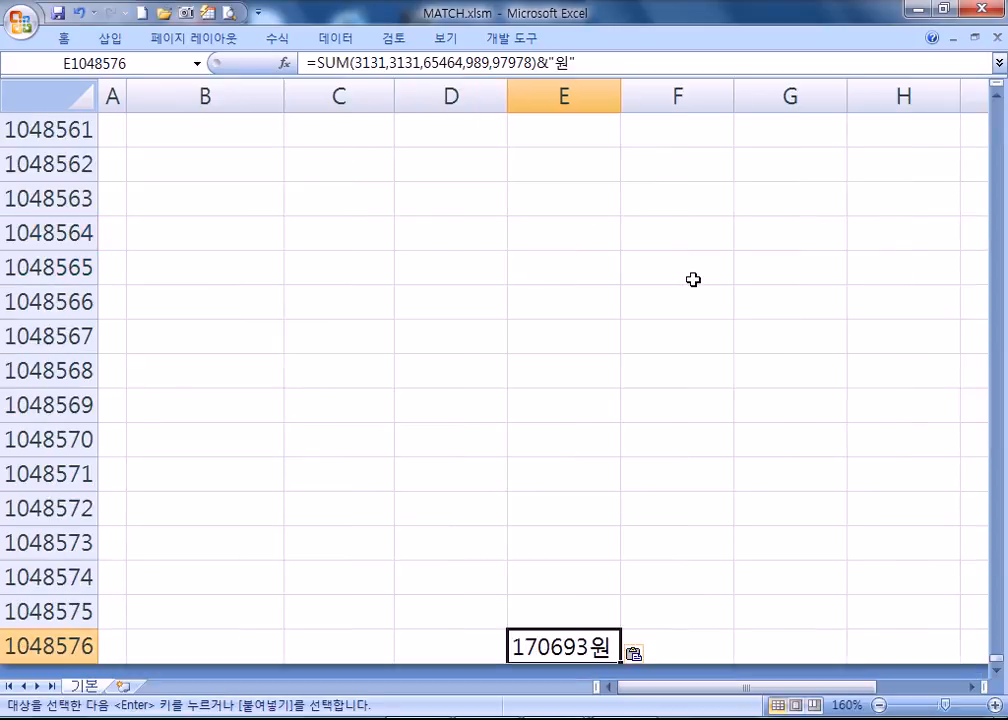
pyautogui.hotkey('ctrl', 'z')
pyautogui.hotkey('ctrl', 'Up')
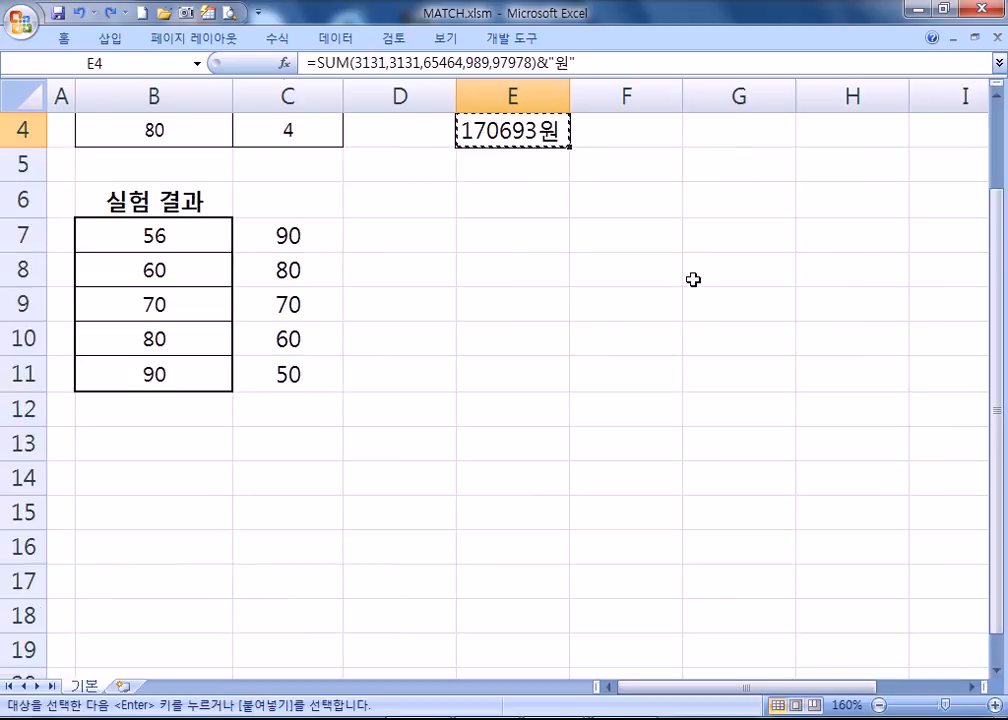
# Paste the copied E4 formula into cell E5 and end copy mode
pyautogui.press('Down')
pyautogui.hotkey('ctrl', 'v')
pyautogui.press('Escape')
# Remove the &"원" ending from the formula in E5, leaving =SUM(3131,3131,65464,989,97978), and reselect the cell
pyautogui.press('F2')
pyautogui.press('Left')
pyautogui.press('Left')
pyautogui.press('Left')
pyautogui.press('Left')
pyautogui.press('Delete')
pyautogui.press('Delete')
pyautogui.press('Delete')
pyautogui.press('Delete')
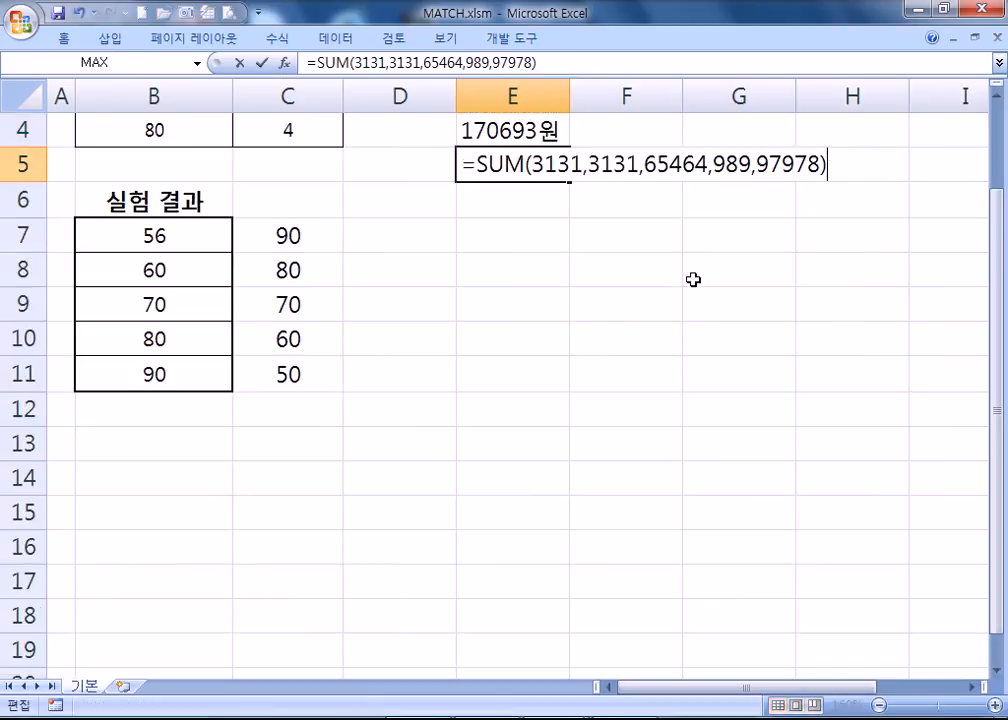
pyautogui.press('Return')
pyautogui.press('Up')
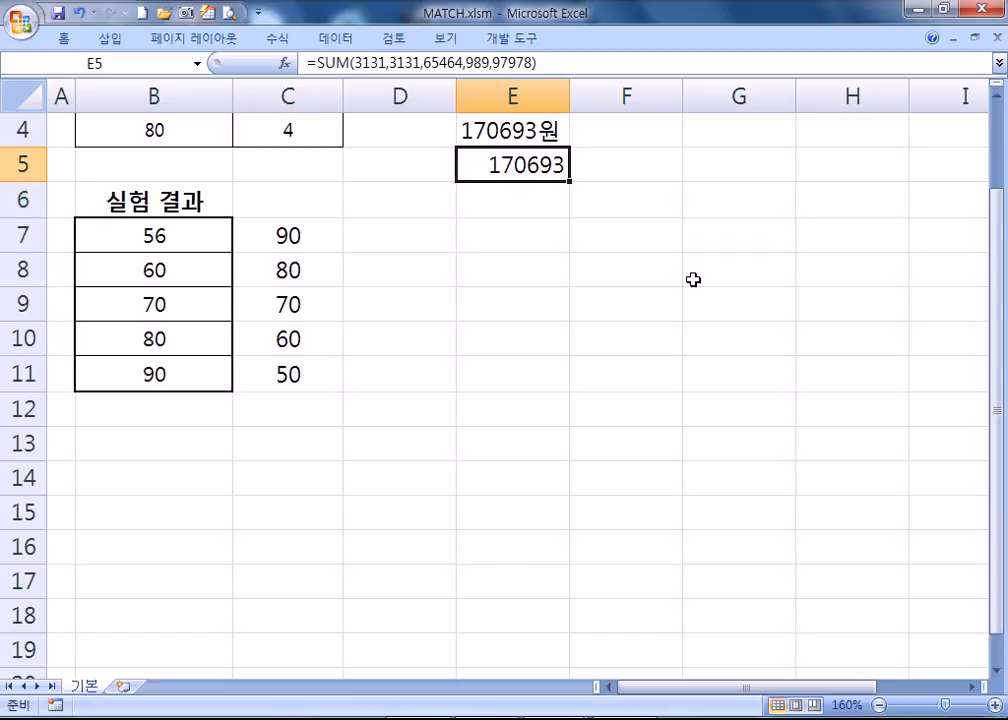
# Apply the custom number format G/표준"원" to E5 and widen column E to about twice its width
pyautogui.hotkey('ctrl', '1')
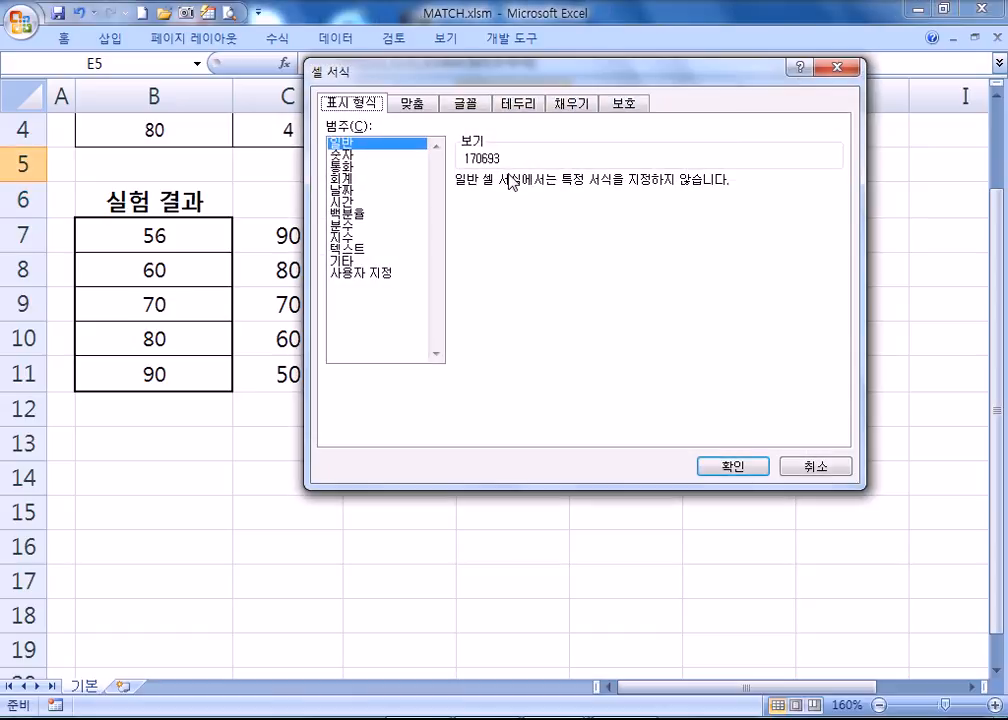
pyautogui.click(378, 273)
pyautogui.click(520, 196)
pyautogui.write('ㅇ')
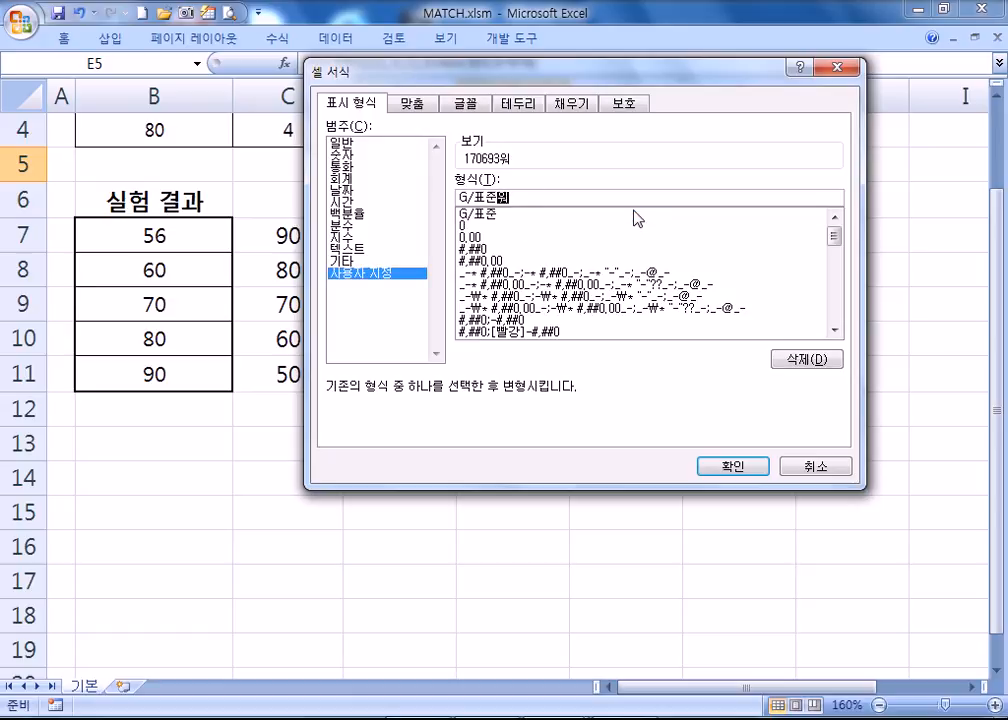
pyautogui.press('Return')
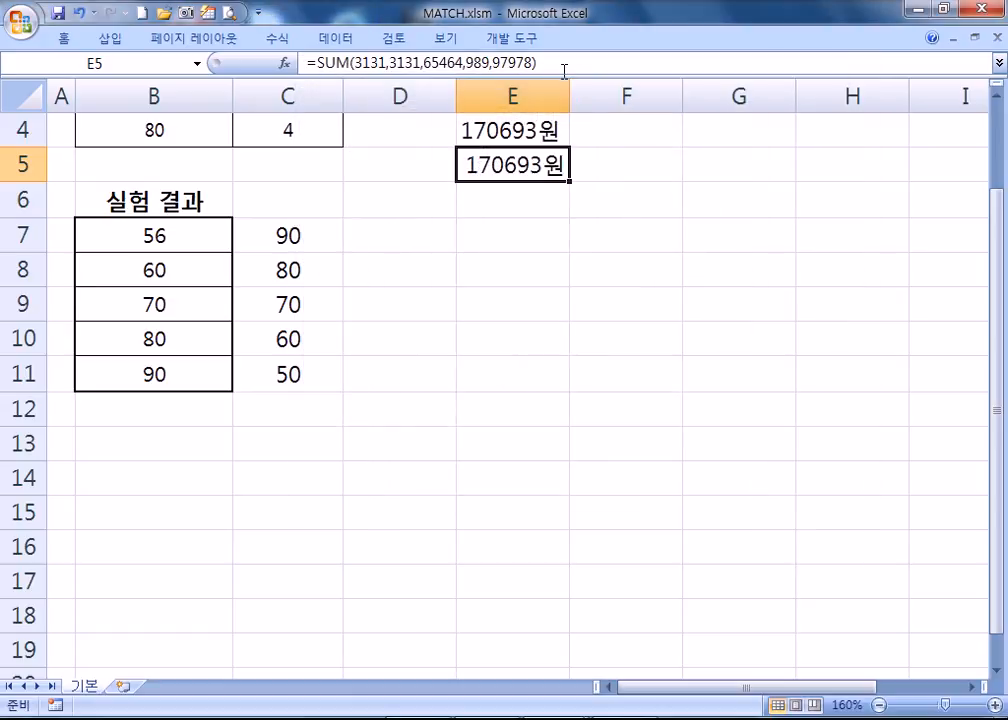
pyautogui.moveTo(569, 94); pyautogui.dragTo(691, 94)
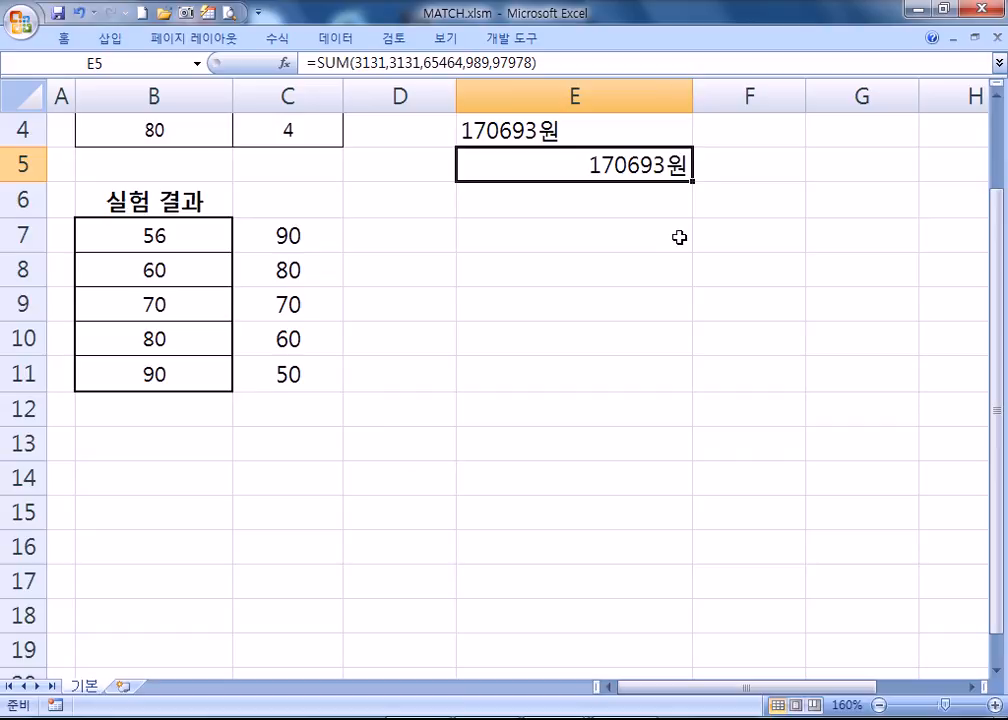
# Inspect the formula with the joined 원 text in cell E4, leaving it unedited
pyautogui.scroll(1, 585, 340)
pyautogui.click(508, 225)
pyautogui.press('F2')
pyautogui.press('Escape')
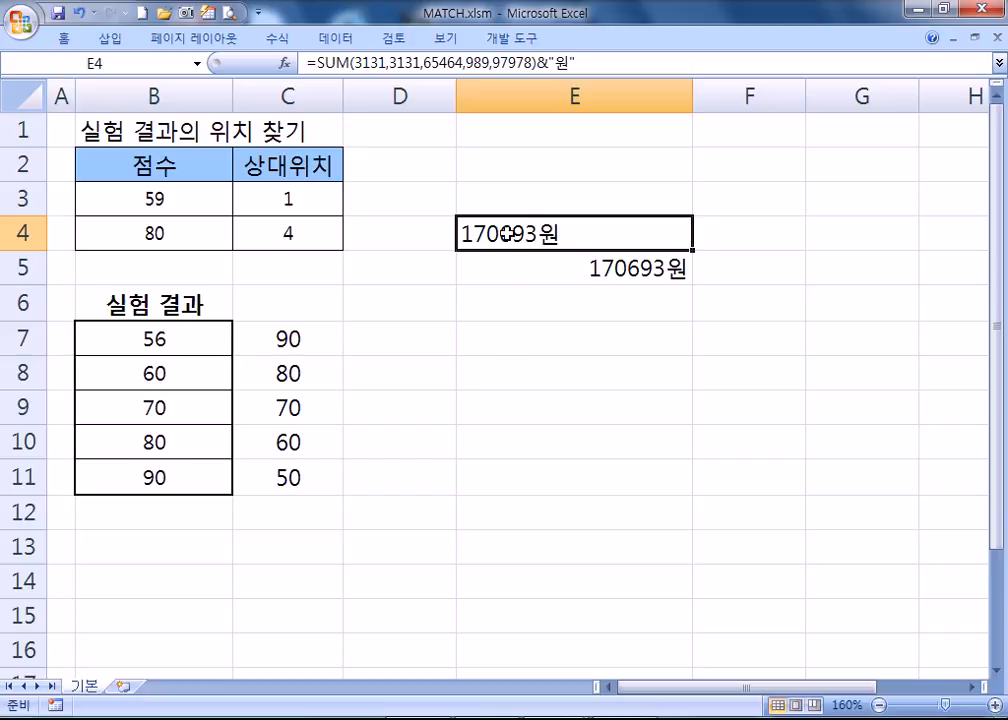
# Enter a SUM formula over E4:E5 in cell E6 and reselect that cell
pyautogui.click(502, 305)
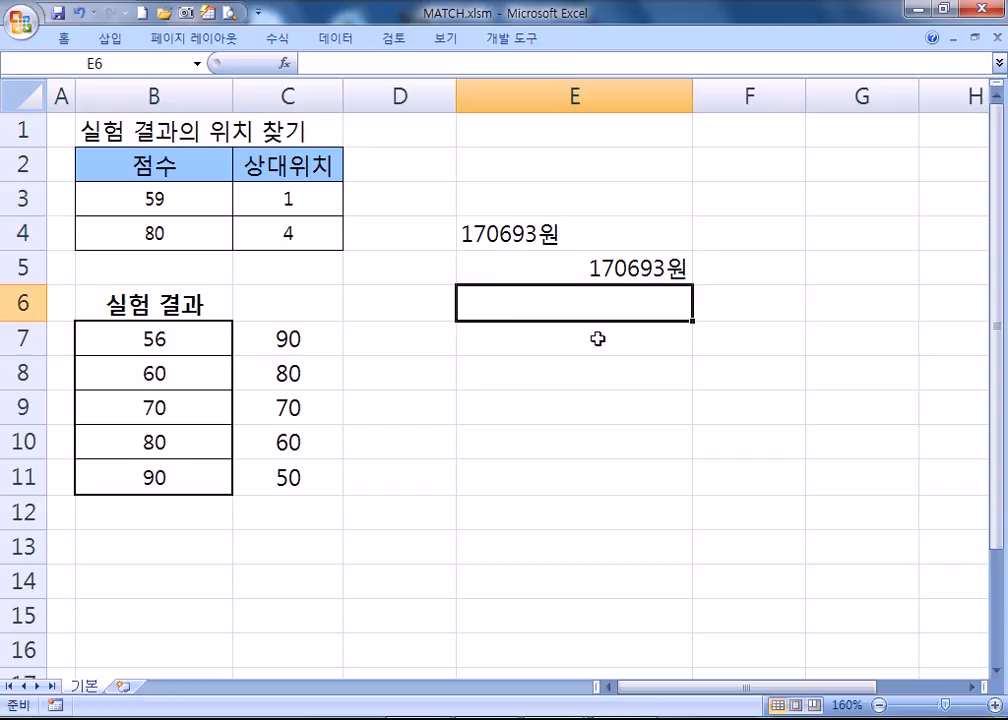
pyautogui.write('=sum(')
pyautogui.press('Up')
pyautogui.press('Up')
pyautogui.hotkey('shift', 'Down')
pyautogui.press('Return')
pyautogui.press('Up')
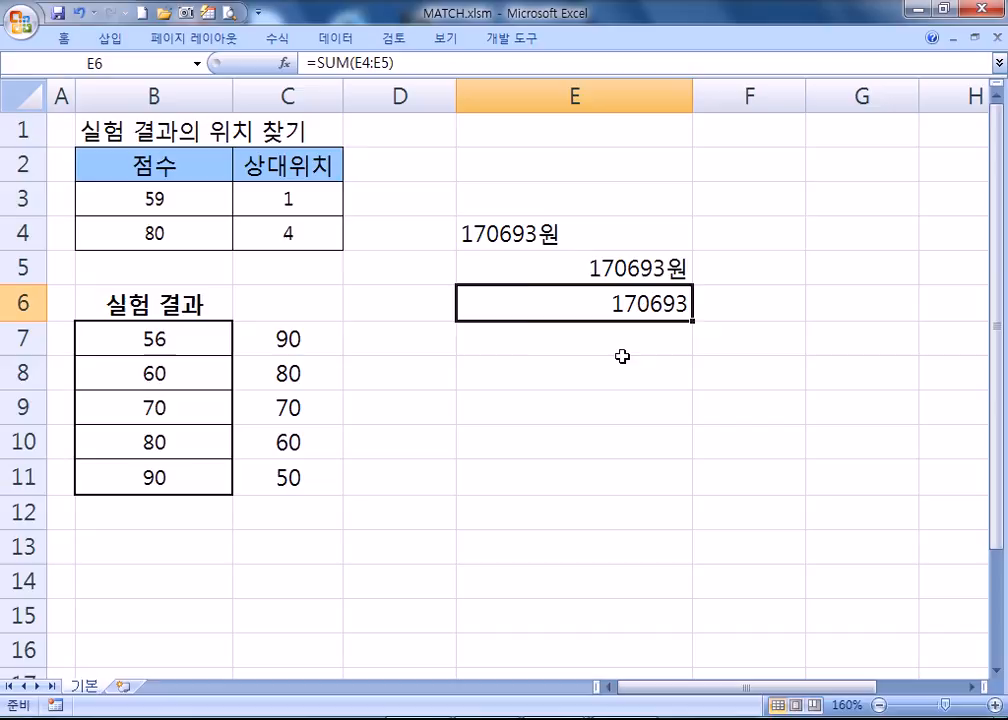
# Try E4's formula without its &"원" ending, check the sum in E6, and undo the removal
pyautogui.click(522, 227)
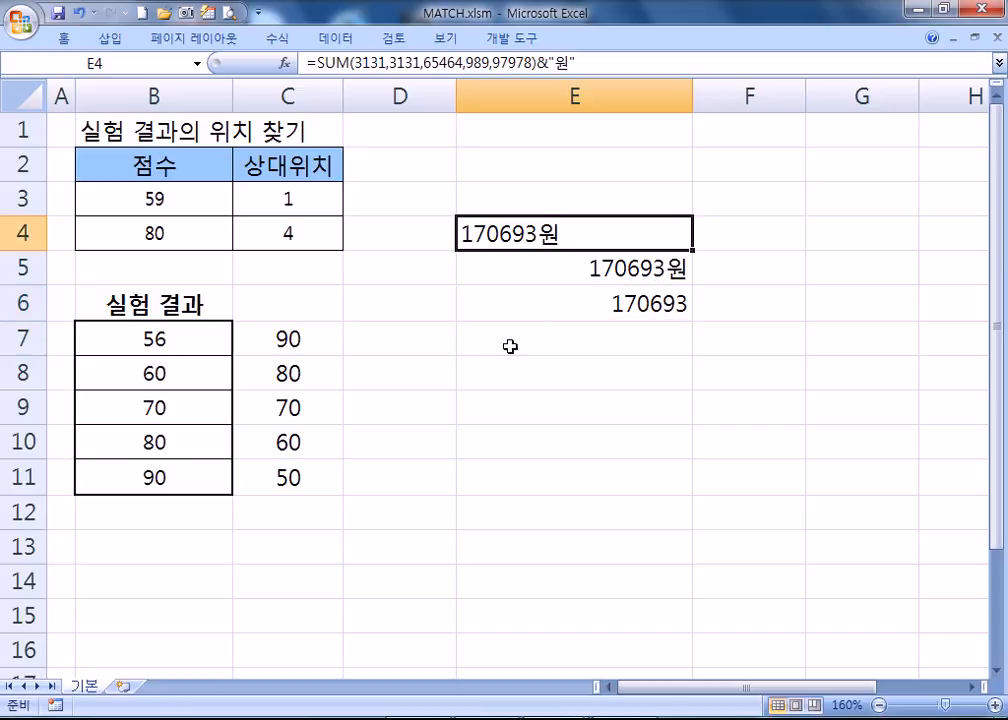
pyautogui.click(523, 308)
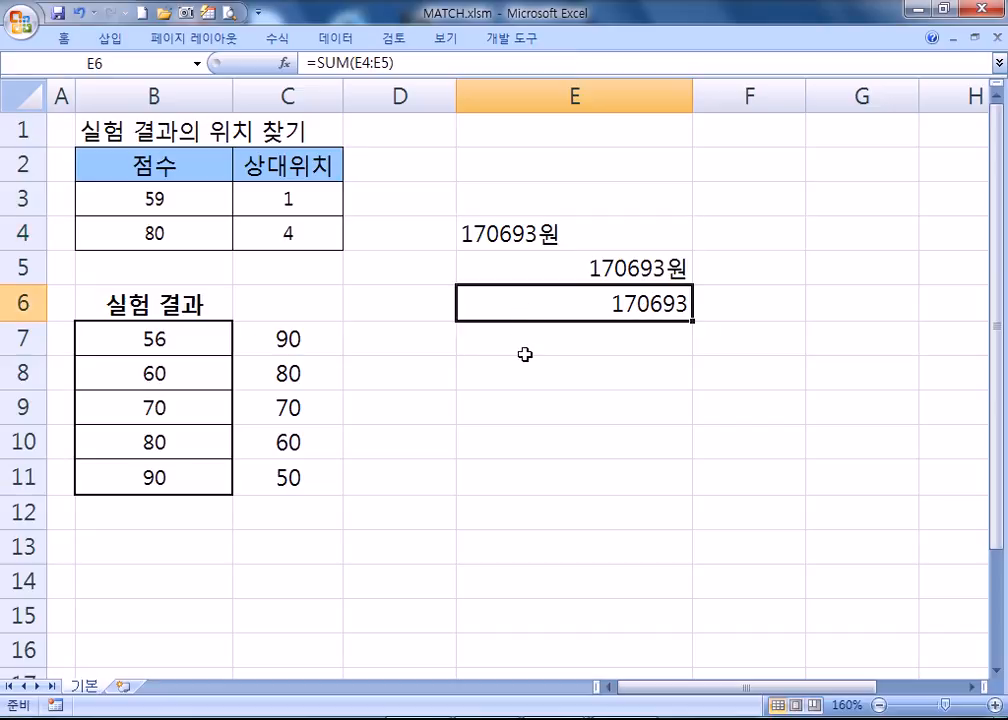
pyautogui.doubleClick(553, 232)
pyautogui.moveTo(835, 232); pyautogui.dragTo(896, 230)
pyautogui.press('BackSpace')
pyautogui.press('Return')
pyautogui.click(650, 305)
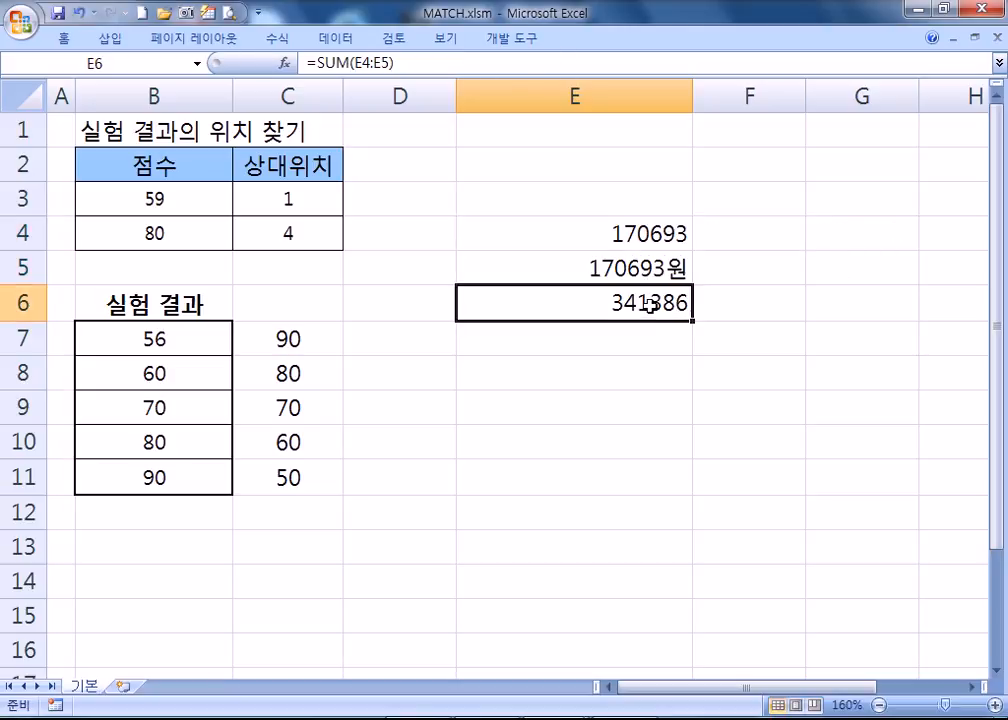
pyautogui.hotkey('ctrl', 'z')
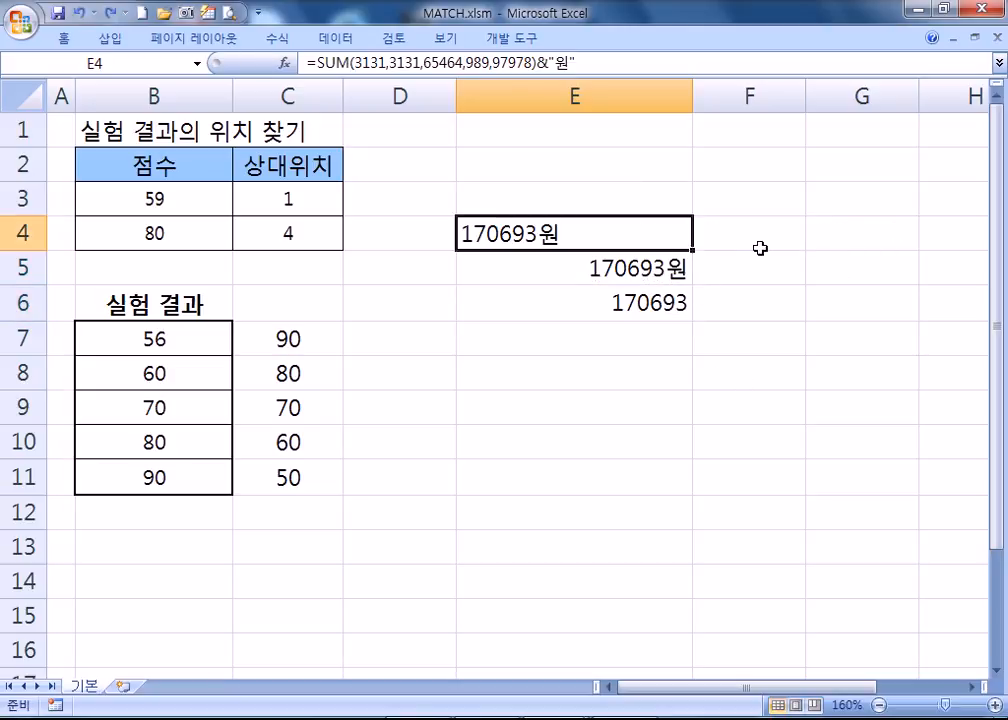
# Examine the &"원" part of the formula in E4 without changing it
pyautogui.press('F2')
pyautogui.moveTo(828, 233); pyautogui.dragTo(920, 228)
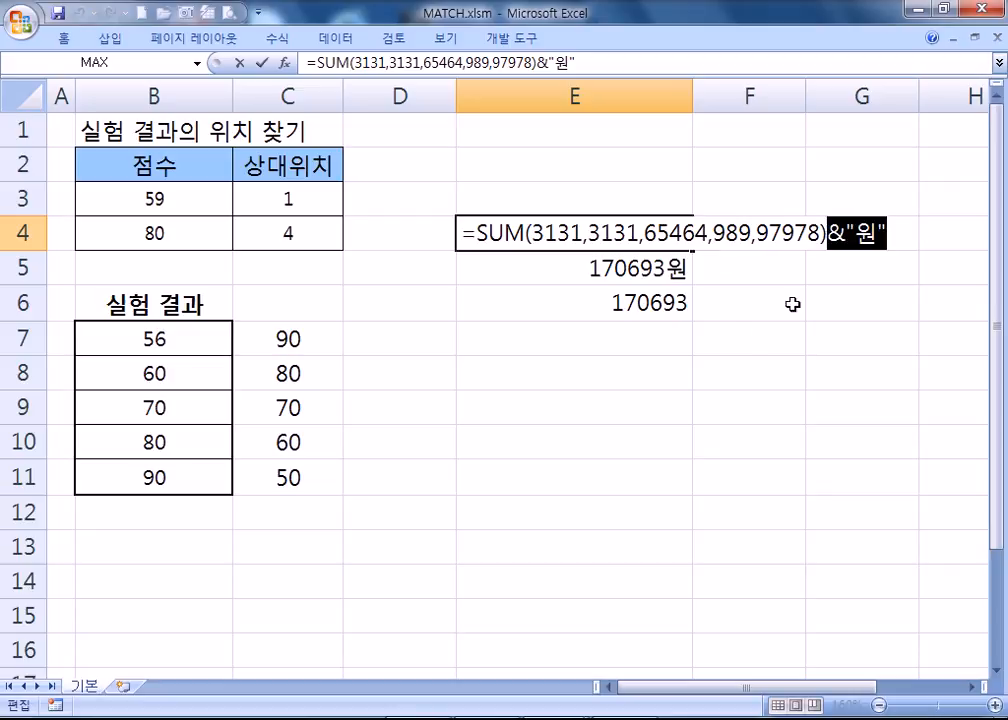
pyautogui.press('Escape')
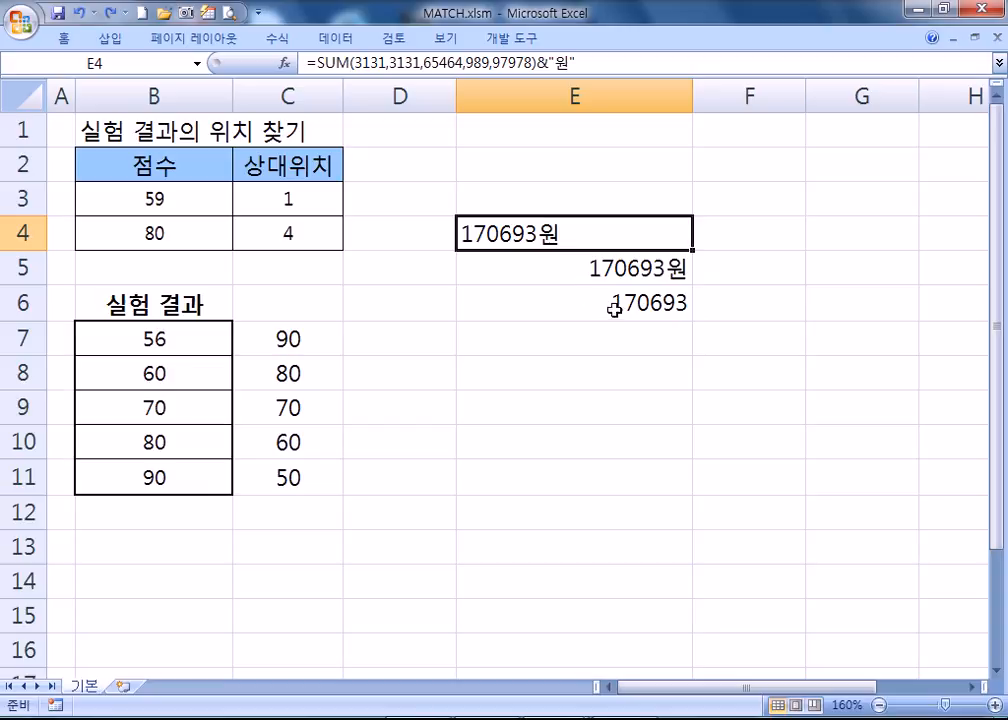
# Change E5's custom number format to #,##0"원" and check the cell's underlying formula
pyautogui.click(637, 263)
pyautogui.hotkey('ctrl', '1')
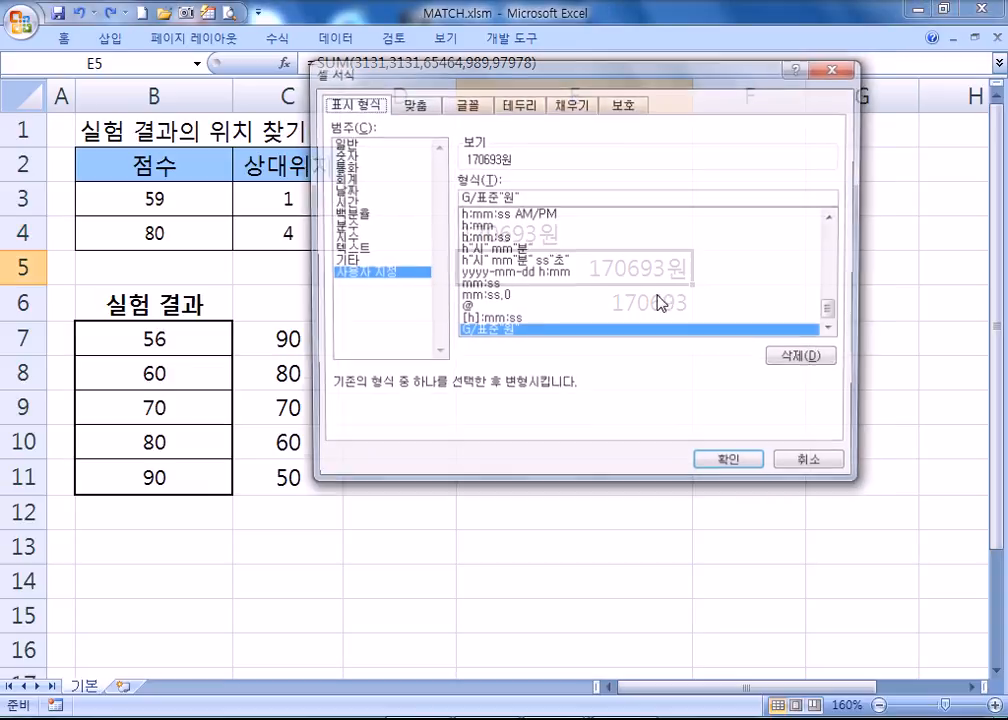
pyautogui.moveTo(498, 197); pyautogui.dragTo(428, 197)
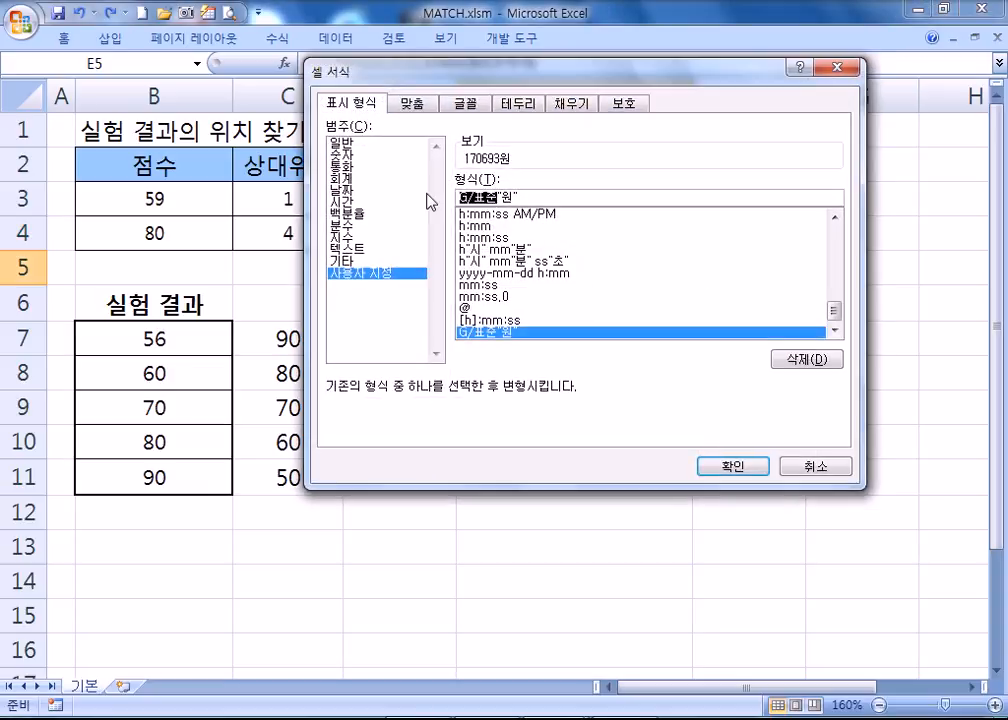
pyautogui.write('#,##0')
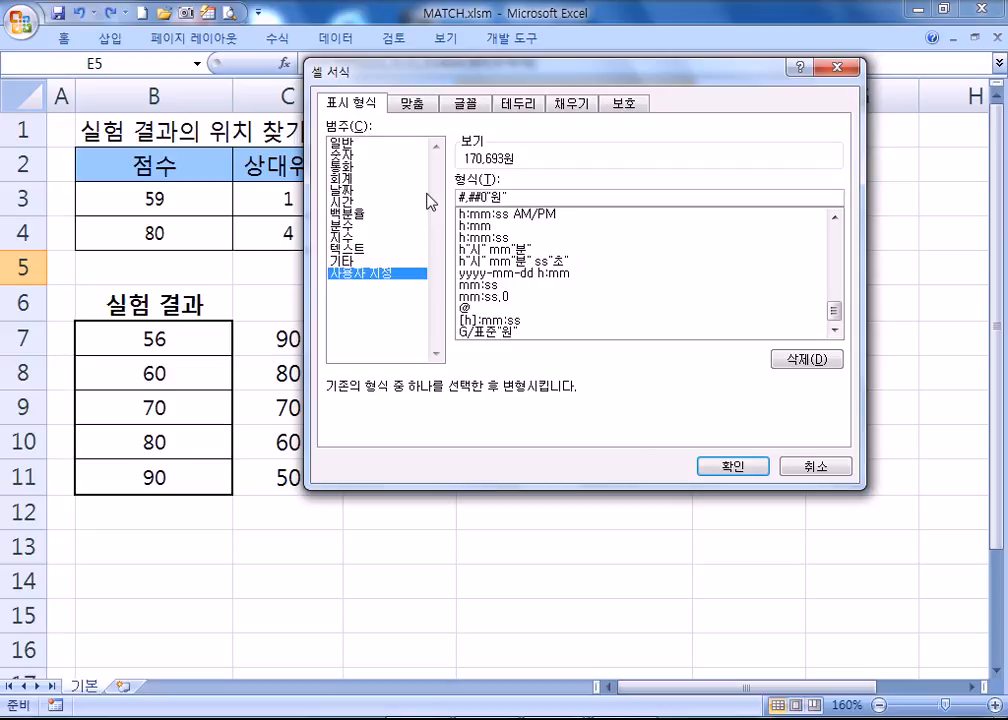
pyautogui.press('Return')
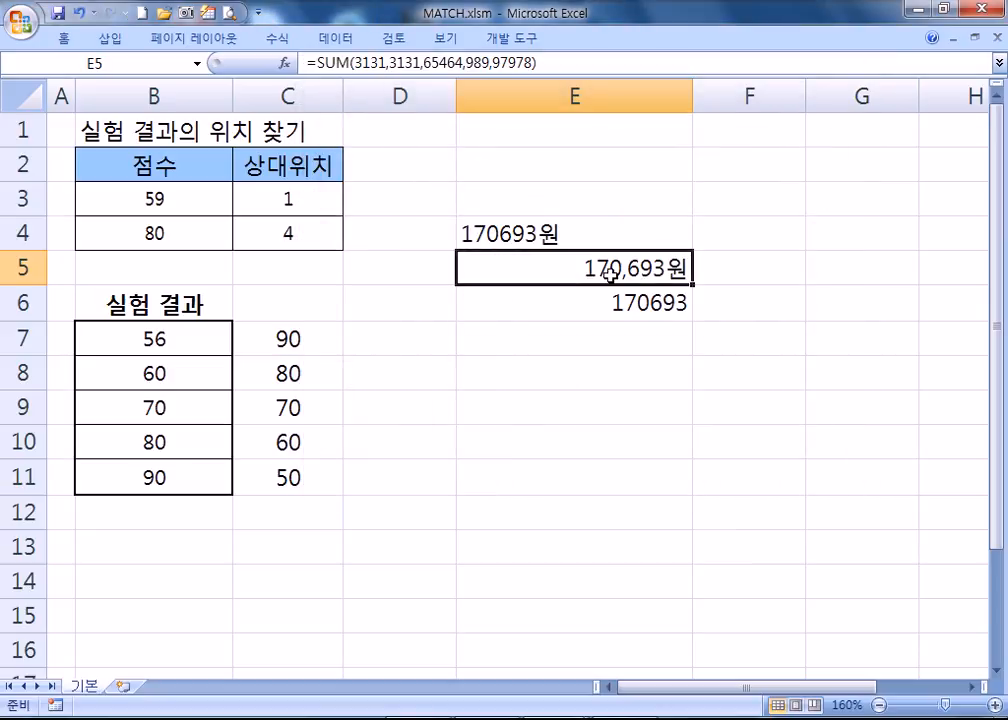
pyautogui.press('F2')
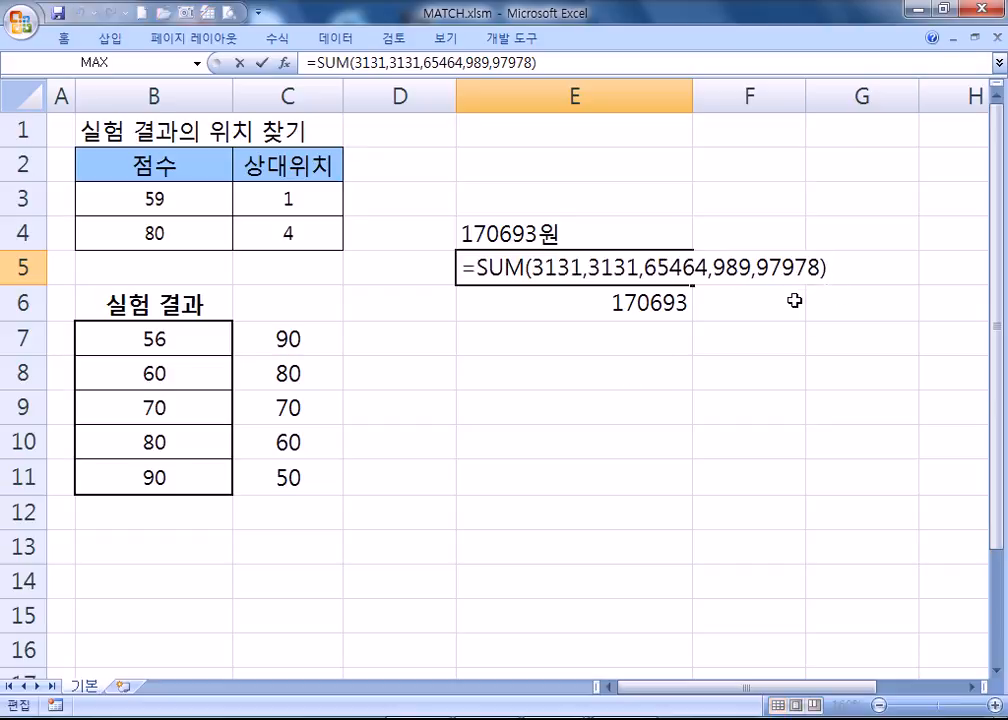
pyautogui.press('Escape')
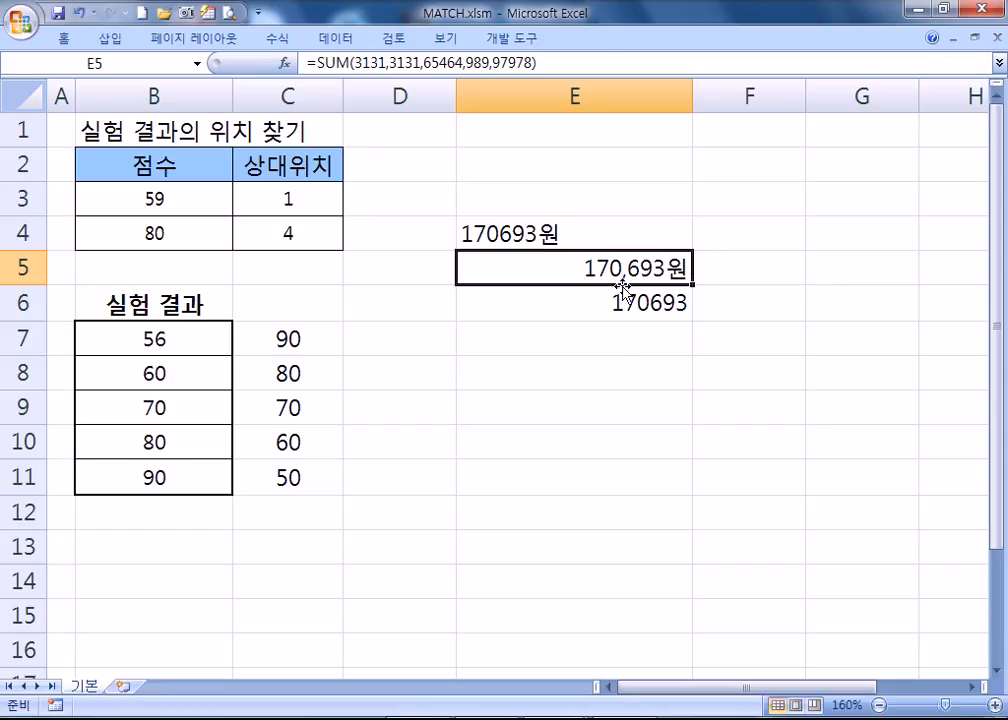
# Wrap the SUM in E4 with TEXT and the format "#,##0", giving =TEXT(SUM(3131,3131,65464,989,97978),"#,##0")&"원"
pyautogui.click(522, 230)
pyautogui.press('F2')
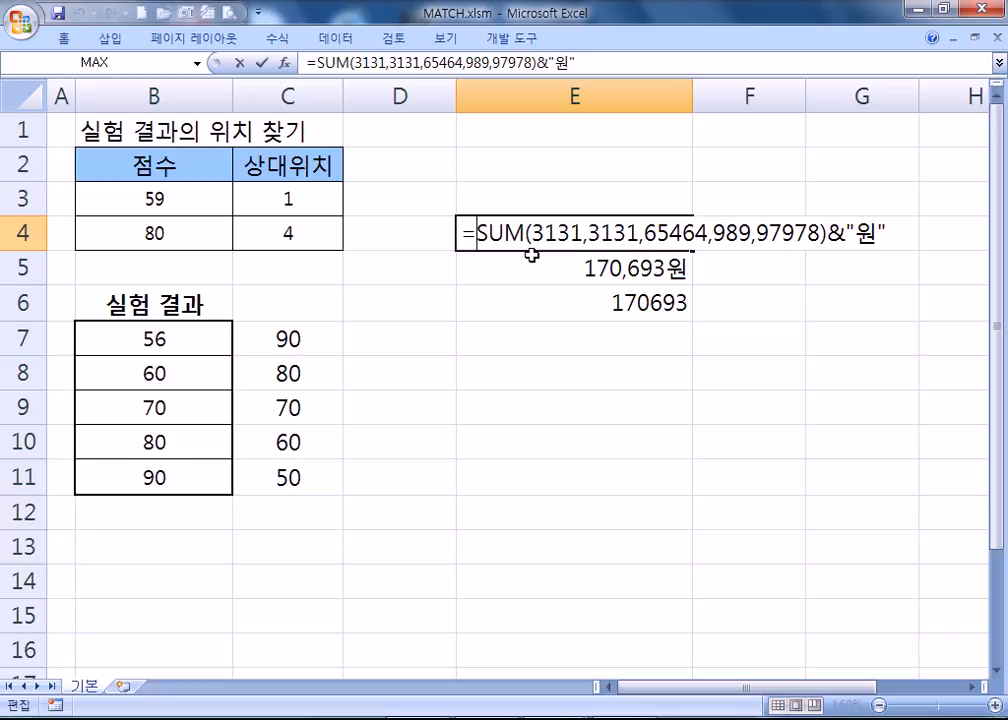
pyautogui.write('TEXT(')
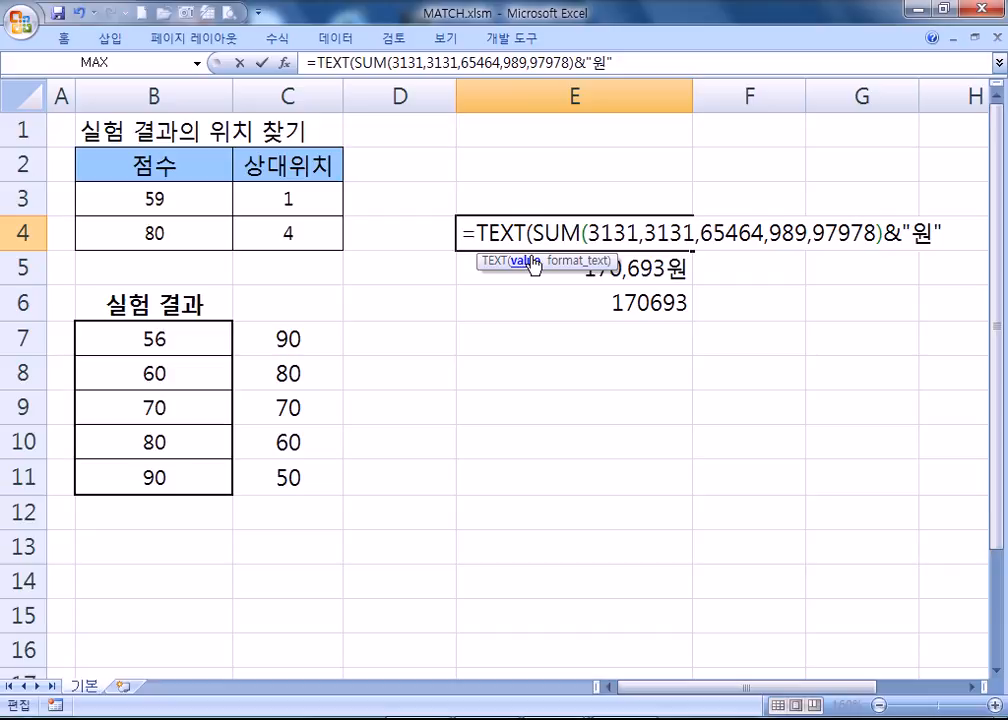
pyautogui.press('Right')
pyautogui.press('Right')
pyautogui.press('Right')
pyautogui.press('Right')
pyautogui.press('Right')
pyautogui.press('Right')
pyautogui.press('Right')
pyautogui.press('Right')
pyautogui.press('Right')
pyautogui.press('Right')
pyautogui.press('Right')
pyautogui.press('Right')
pyautogui.press('Right')
pyautogui.press('Right')
pyautogui.press('Right')
pyautogui.press('Right')
pyautogui.press('Right')
pyautogui.press('Right')
pyautogui.press('Right')
pyautogui.press('Right')
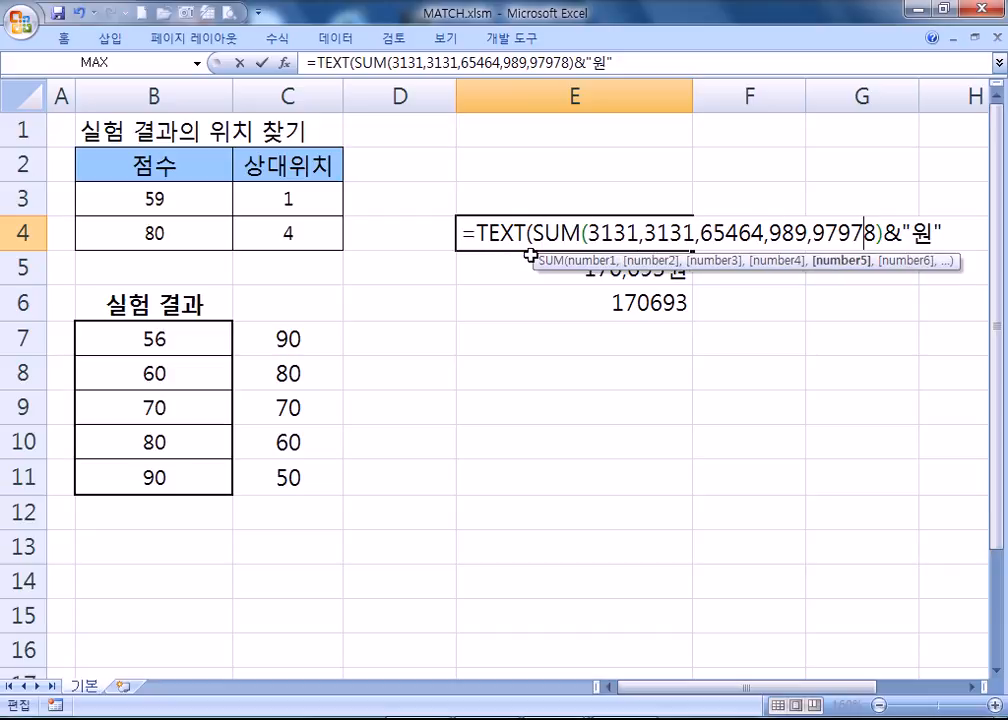
pyautogui.write(',"')
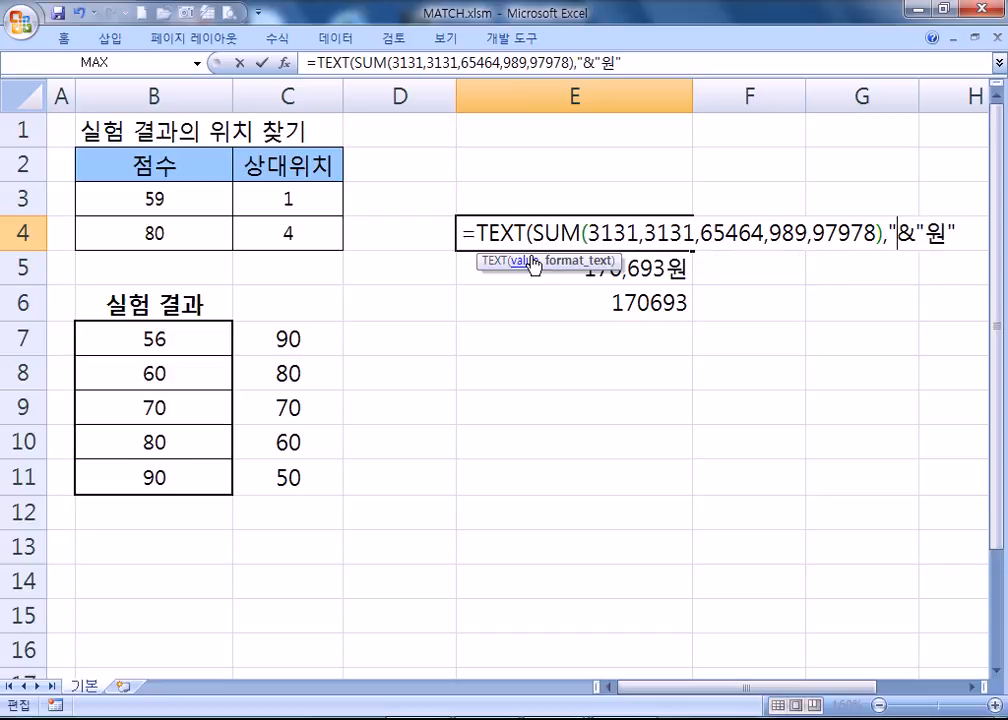
pyautogui.write('#,##0')
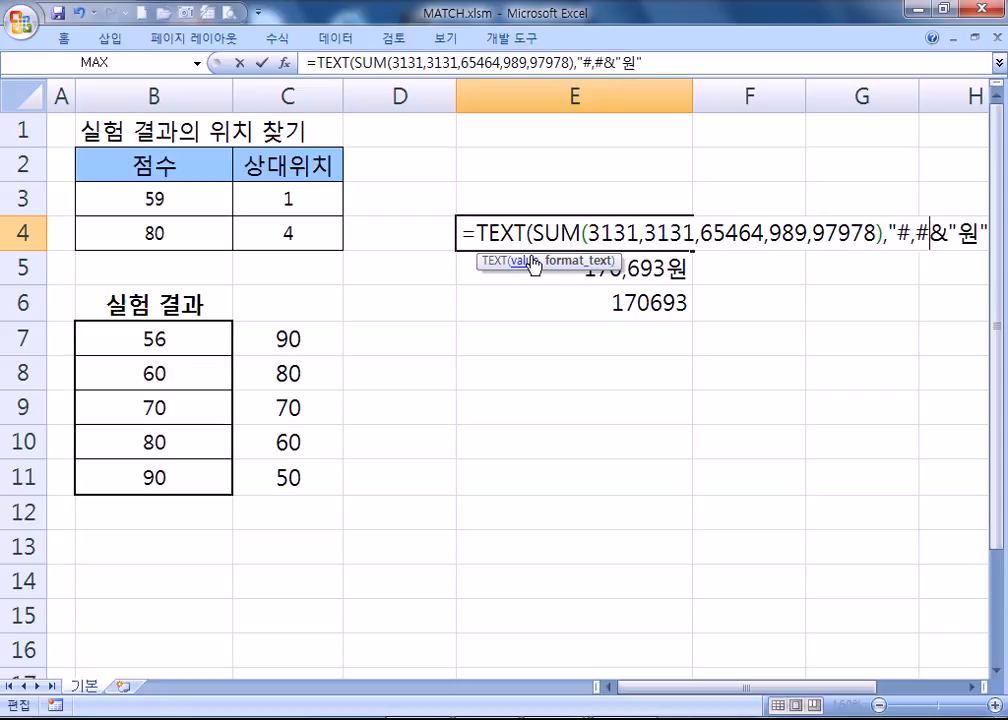
pyautogui.write('"')
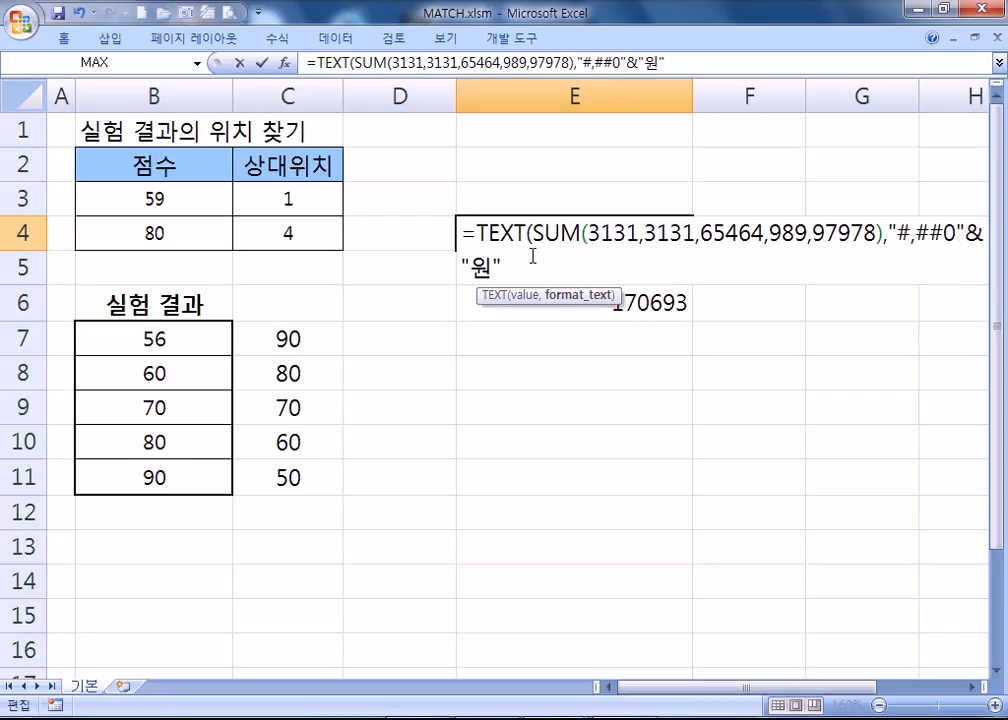
pyautogui.write(')')
pyautogui.press('Return')
pyautogui.press('Up')
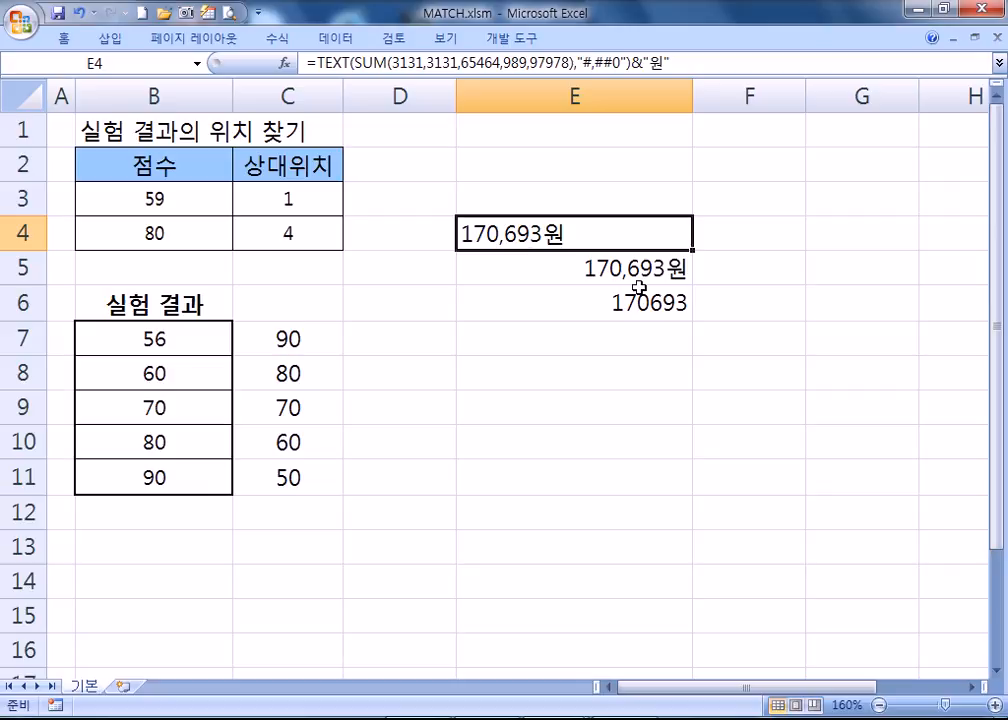
# Examine the SUM value and the "#,##0" format argument of the TEXT formula in E4
pyautogui.press('F2')
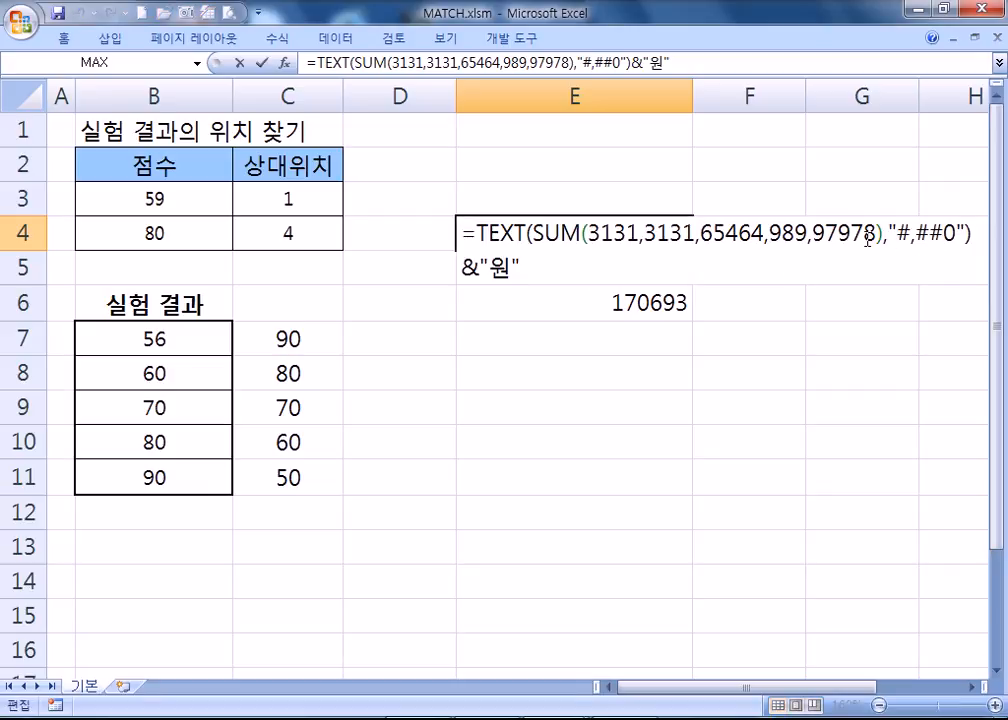
pyautogui.moveTo(587, 234); pyautogui.dragTo(541, 233)
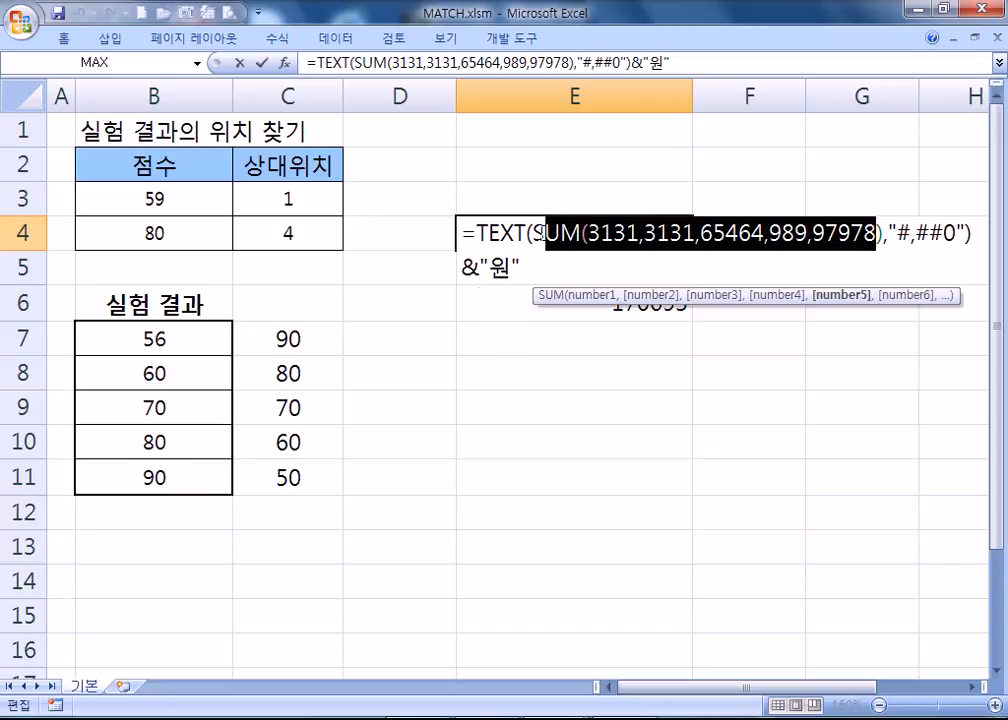
pyautogui.moveTo(888, 234); pyautogui.dragTo(964, 234)
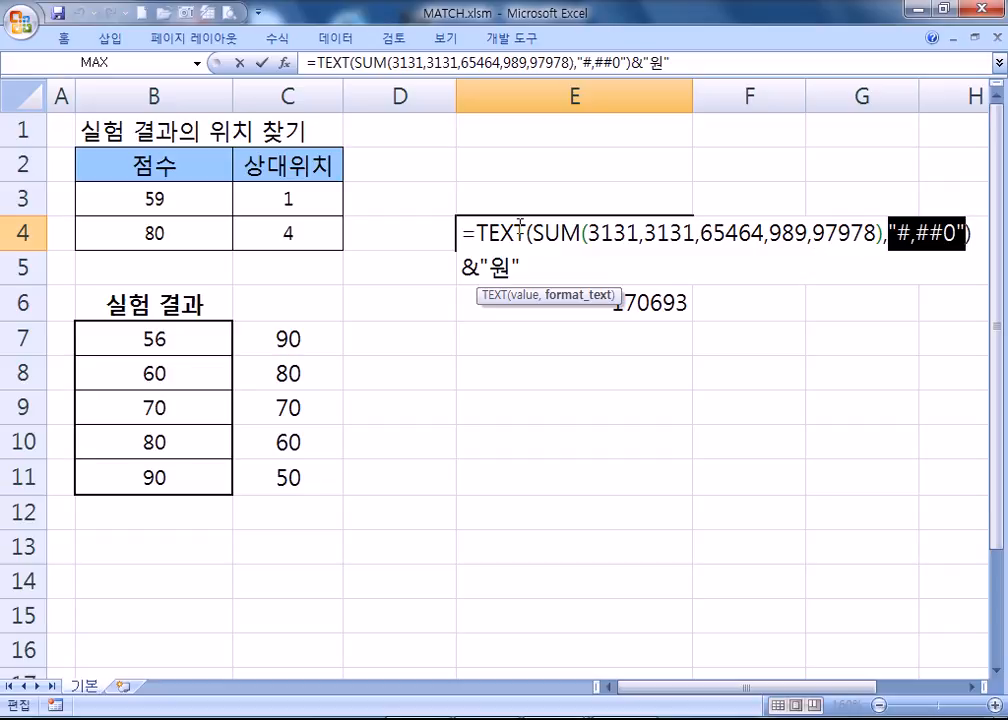
pyautogui.press('Escape')
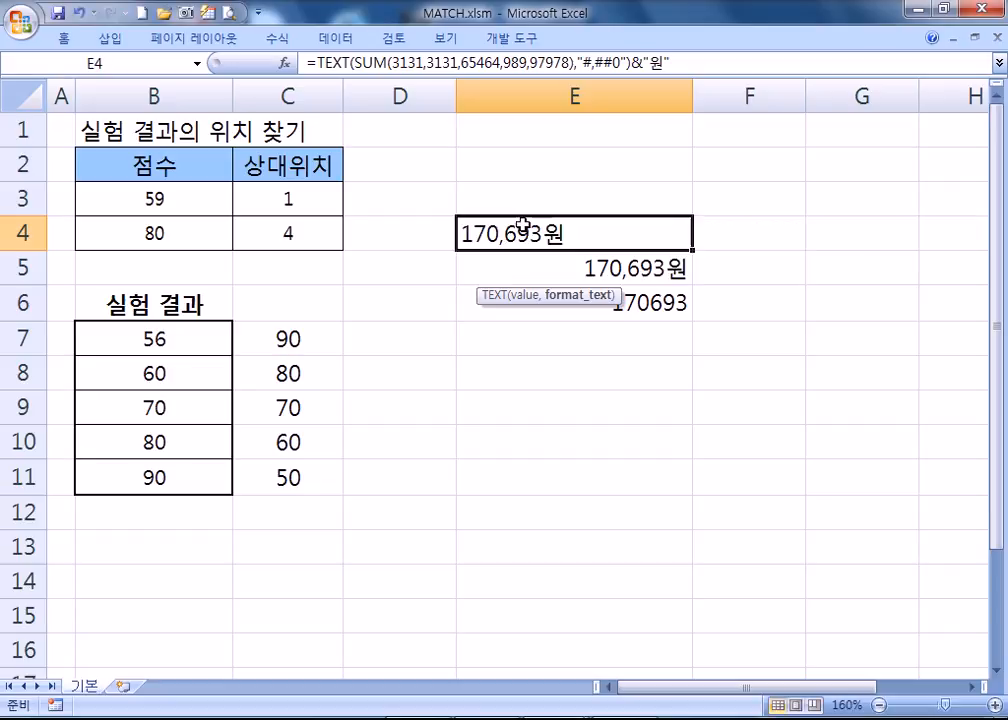
# Try the E4 formula without its &"원" part, check the shortened formula, and undo the removal
pyautogui.press('F2')
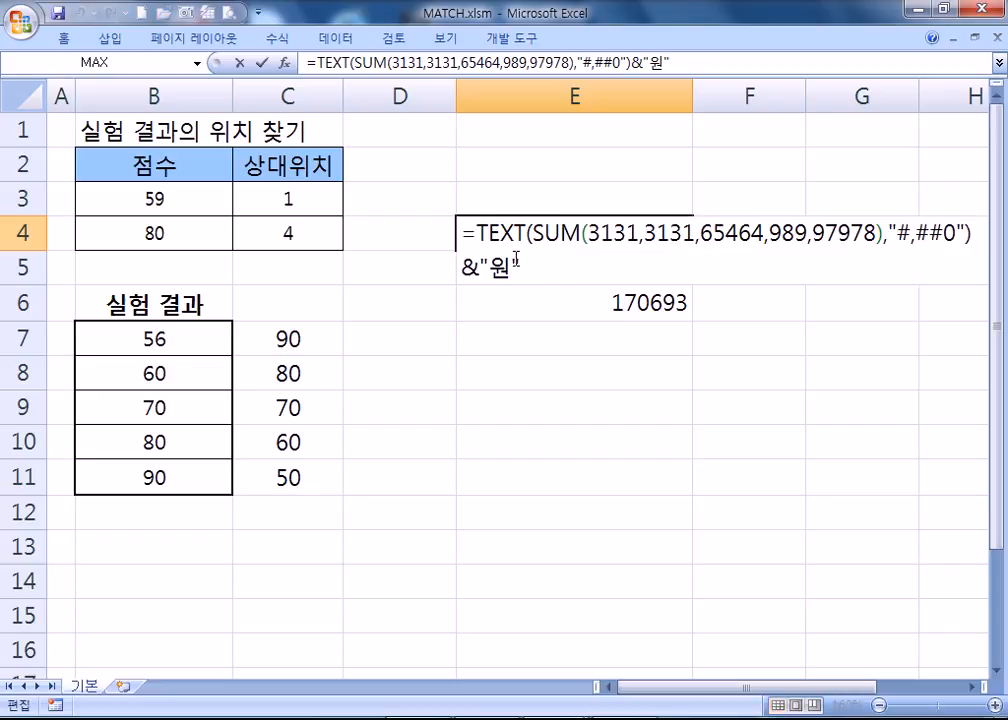
pyautogui.moveTo(521, 267); pyautogui.dragTo(450, 262)
pyautogui.press('BackSpace')
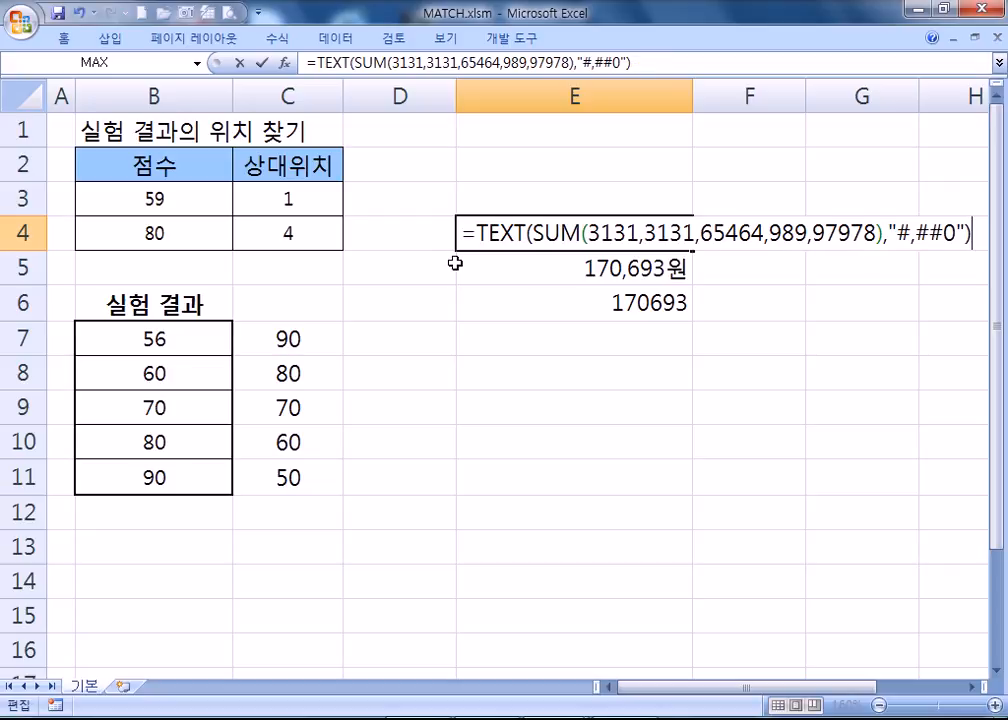
pyautogui.press('Return')
pyautogui.click(504, 230)
pyautogui.press('F2')
pyautogui.press('Escape')
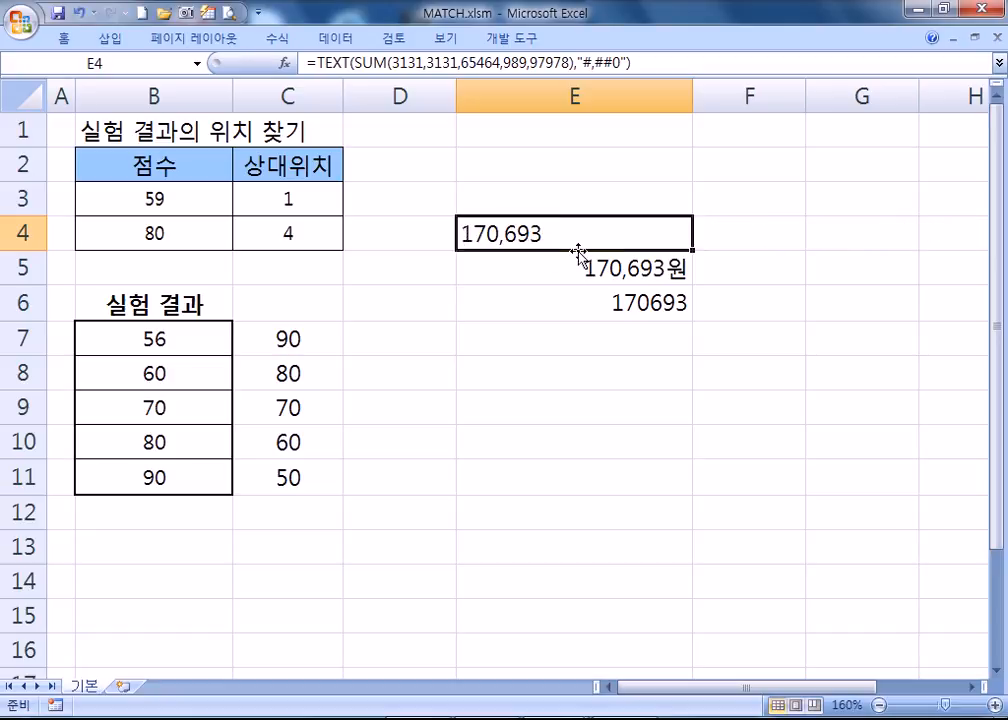
pyautogui.hotkey('ctrl', 'z')
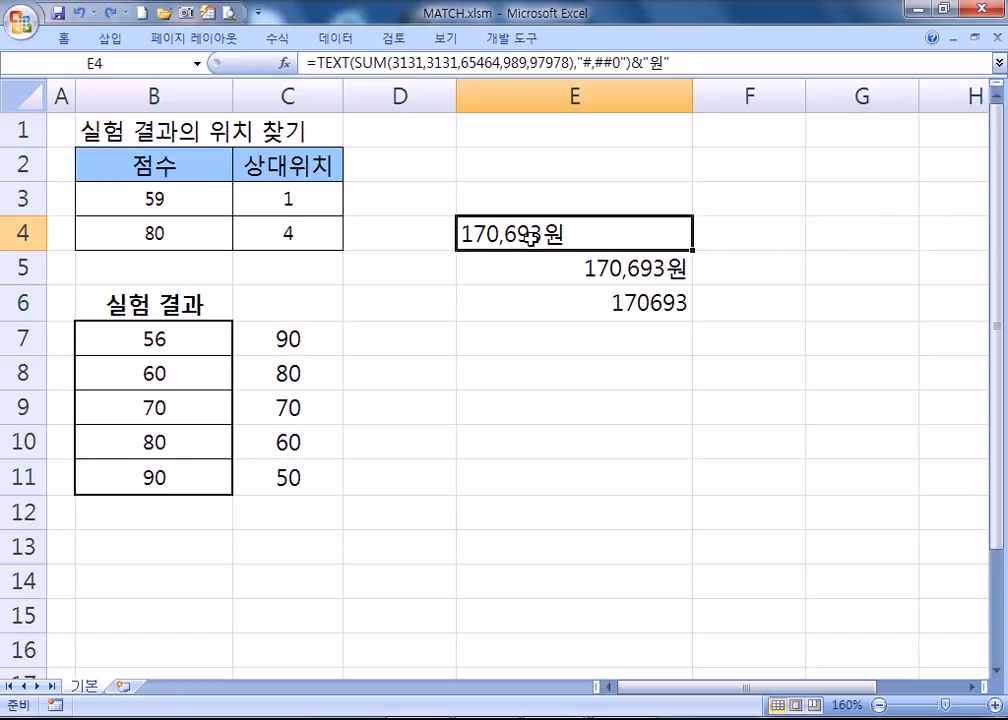
# Right-align E4 and total the two cells above E6 with =SUM(E4:E5)
pyautogui.click(80, 38)
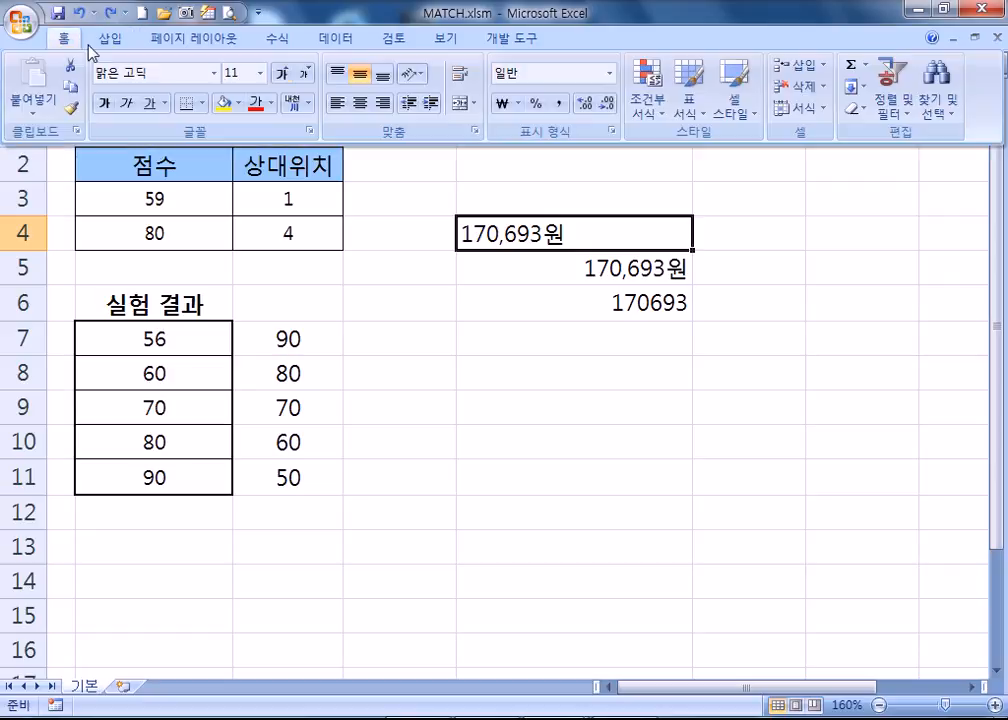
pyautogui.click(383, 102)
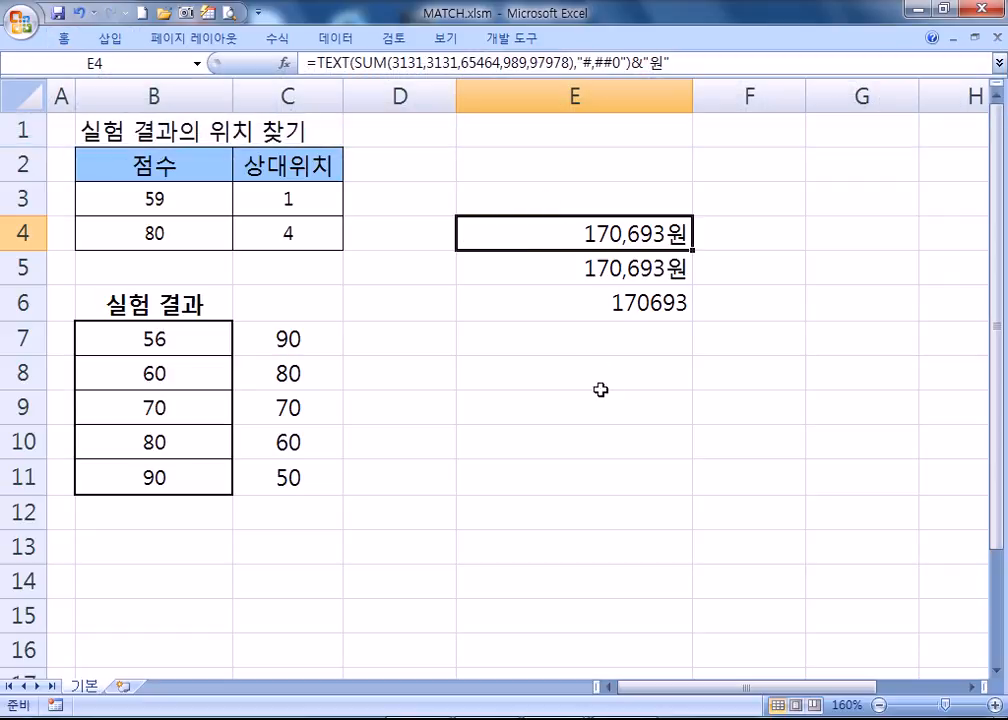
pyautogui.click(620, 305)
pyautogui.hotkey('alt', '=')
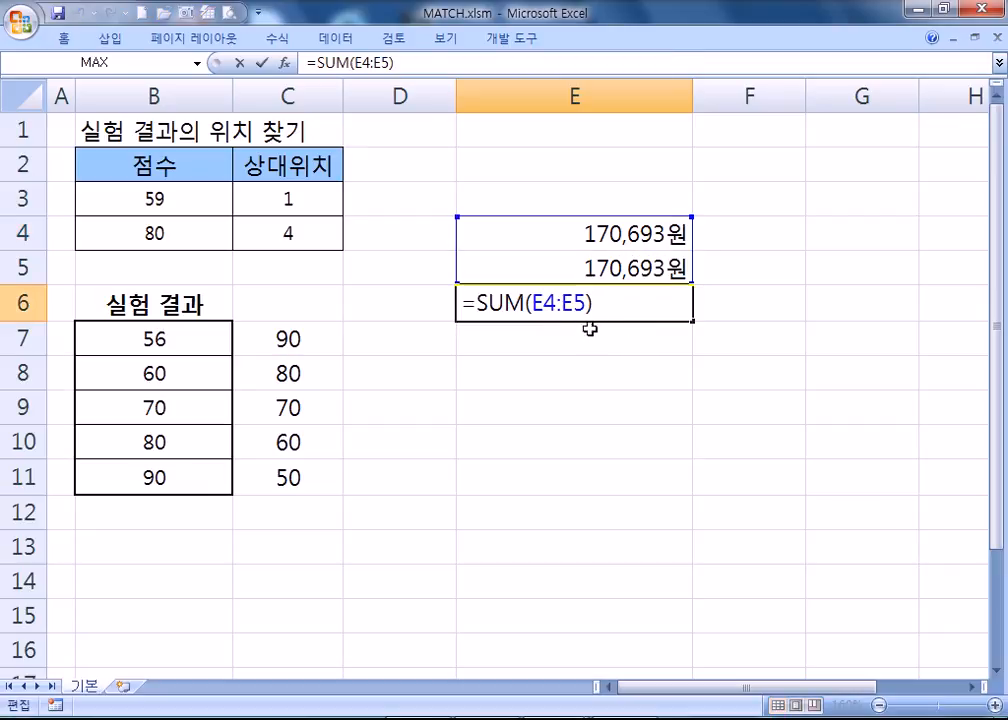
pyautogui.hotkey('ctrl', 'Return')
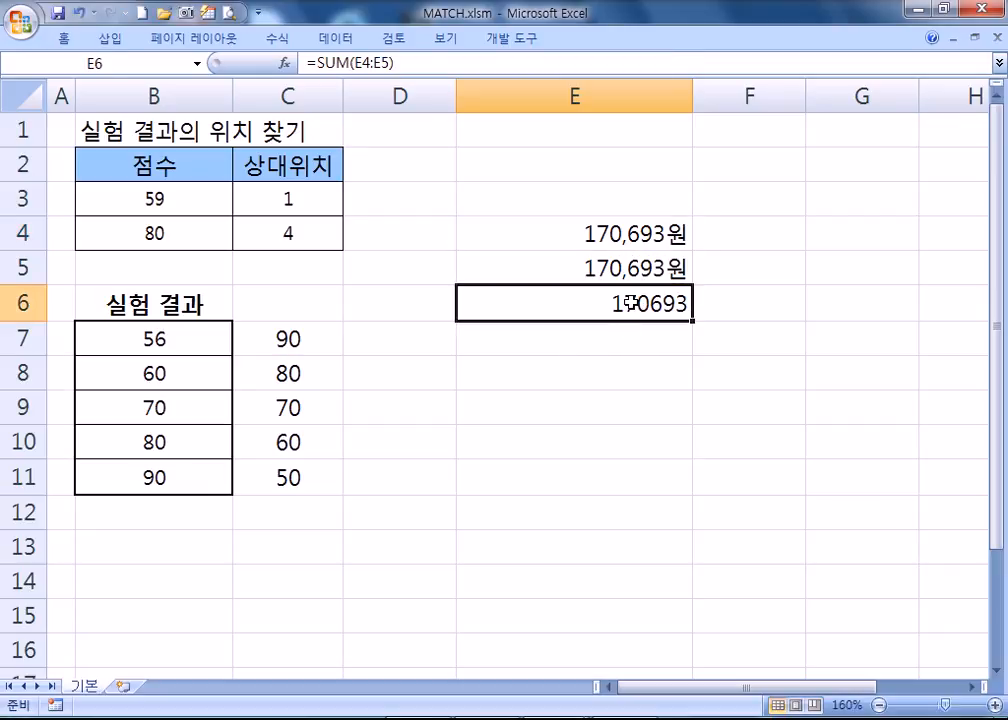
# Remove the explicit right alignment from E4:E6
pyautogui.moveTo(562, 236); pyautogui.dragTo(558, 292)
pyautogui.click(63, 38)
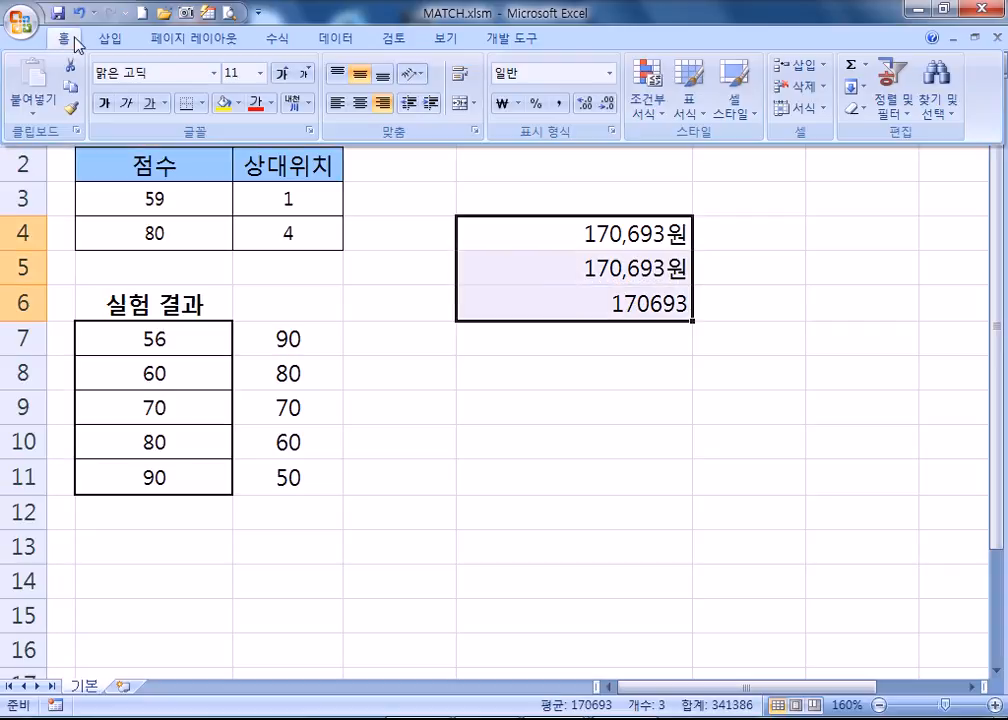
pyautogui.click(380, 105)
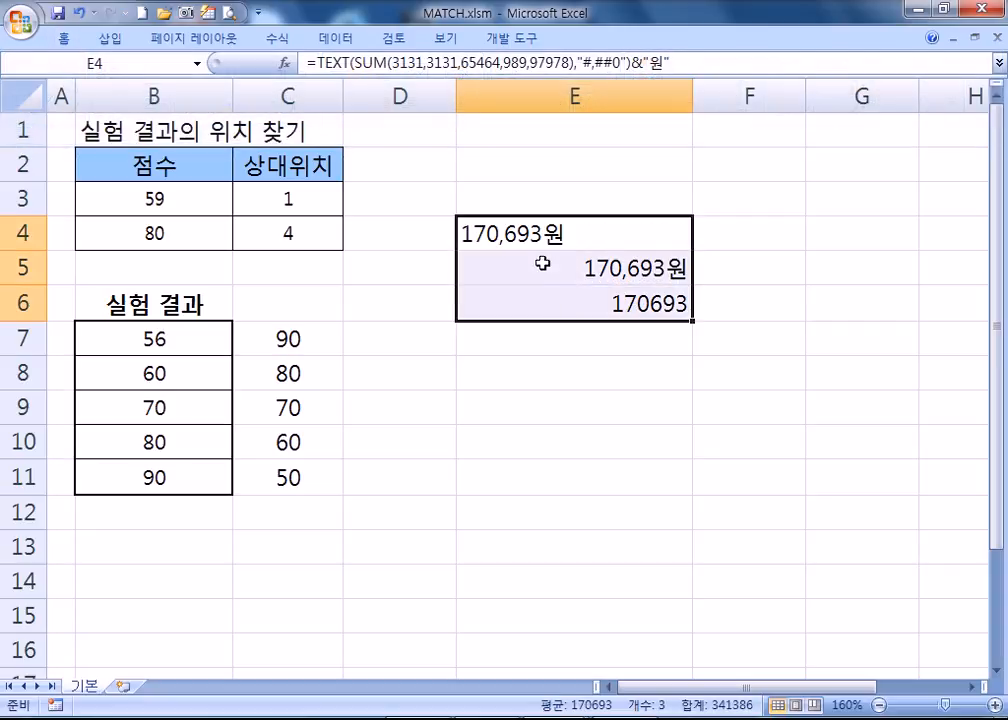
pyautogui.click(607, 382)
# Compare the TEXT formula behind E4 with the plain SUM formula behind E5 without changing either
pyautogui.click(541, 237)
pyautogui.press('F2')
pyautogui.press('Escape')
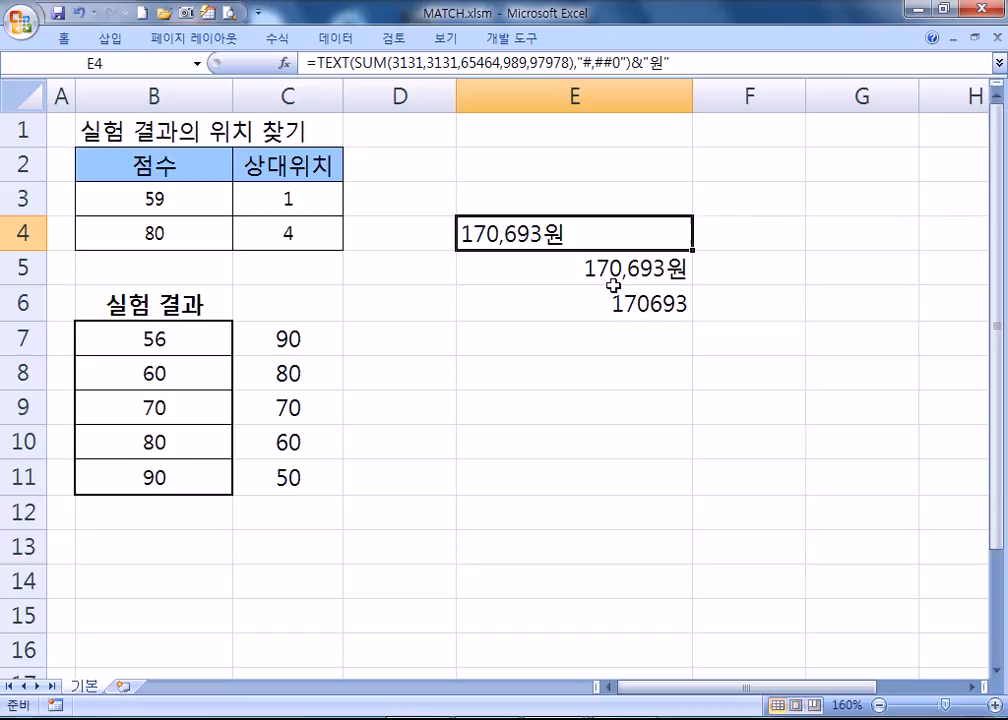
pyautogui.doubleClick(612, 278)
pyautogui.doubleClick(557, 233)
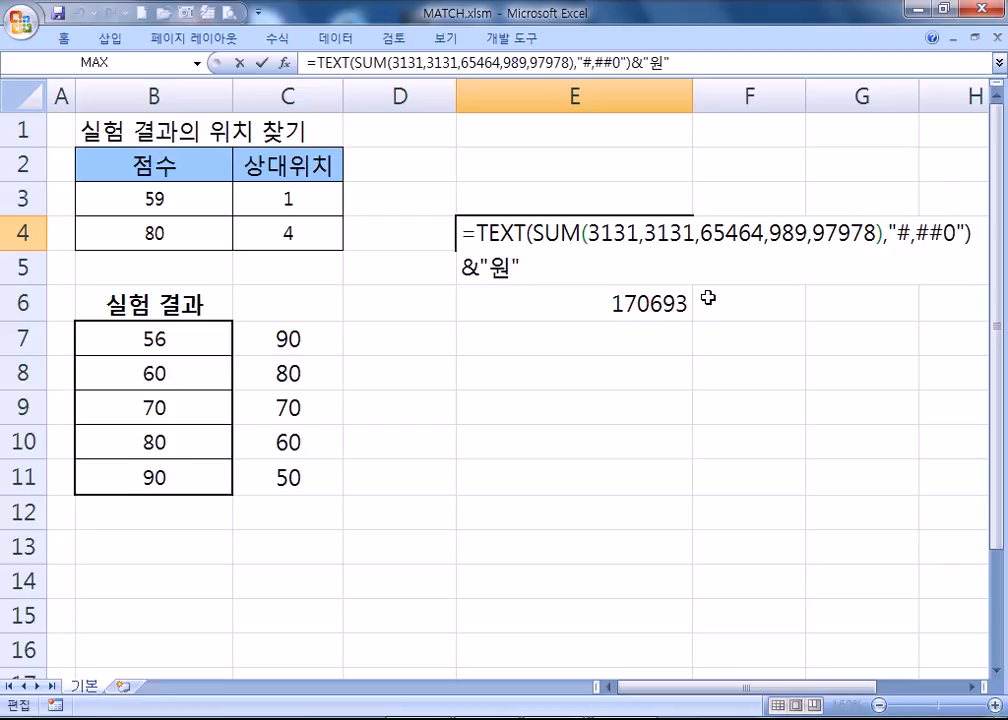
pyautogui.press('Escape')
pyautogui.doubleClick(551, 270)
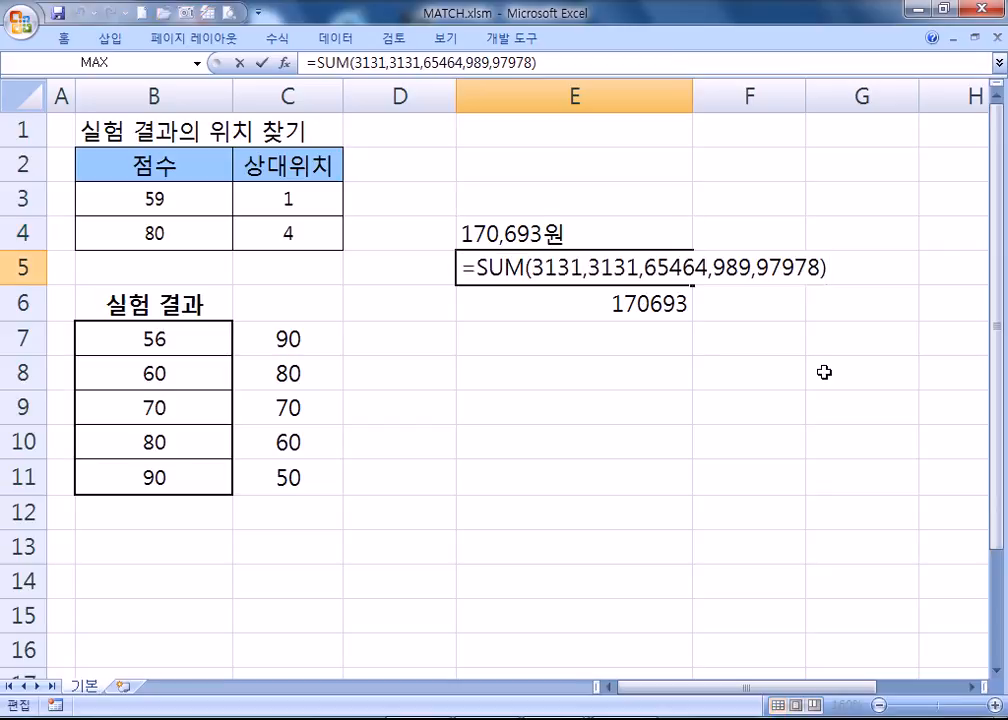
pyautogui.press('Escape')
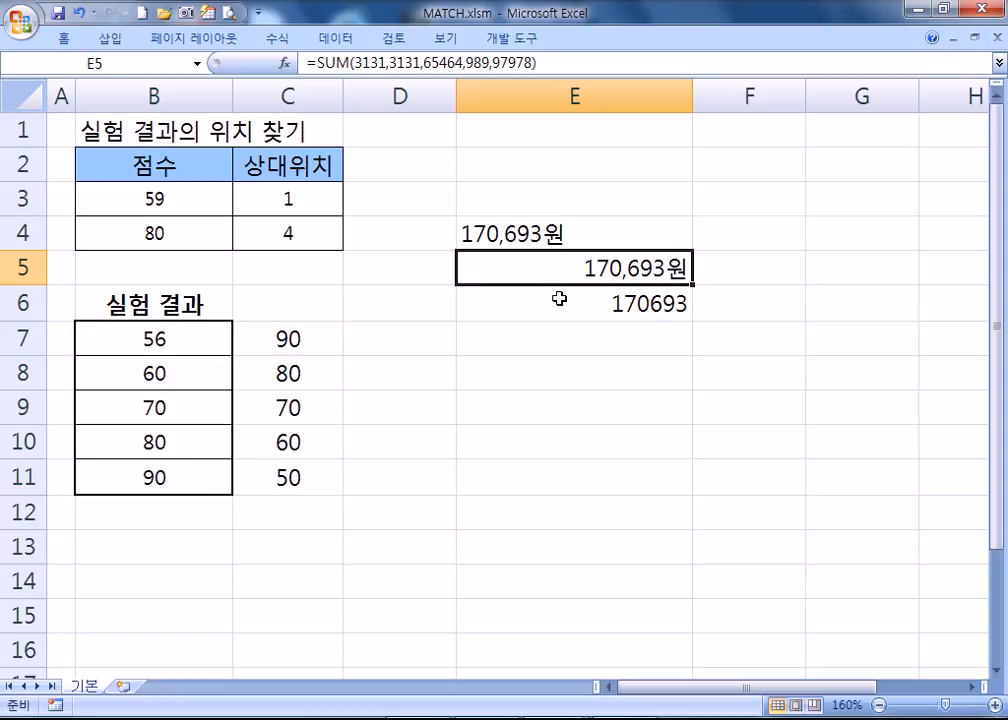
# Examine the & operator that joins "원" to the TEXT result in E4
pyautogui.doubleClick(553, 236)
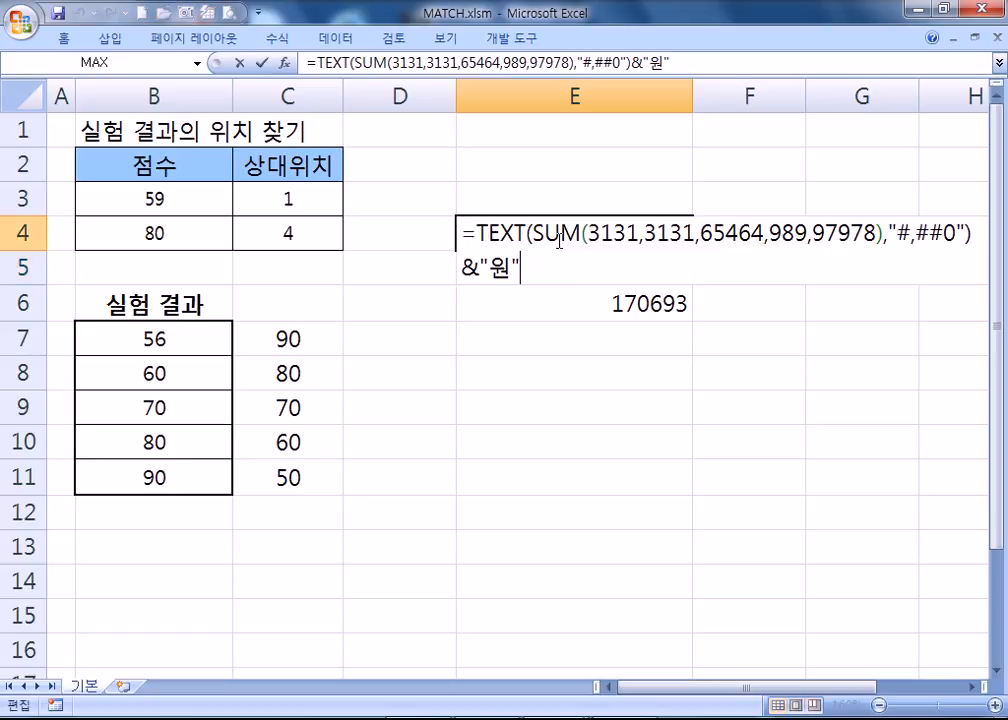
pyautogui.moveTo(465, 268); pyautogui.dragTo(477, 267)
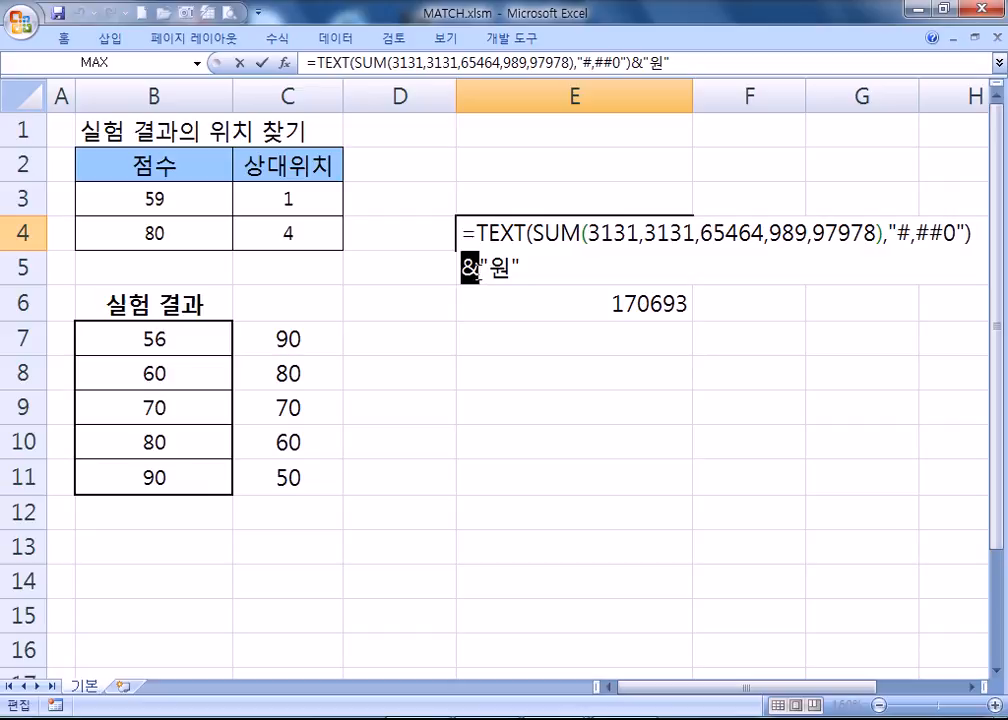
pyautogui.hotkey('ctrl', 'Return')
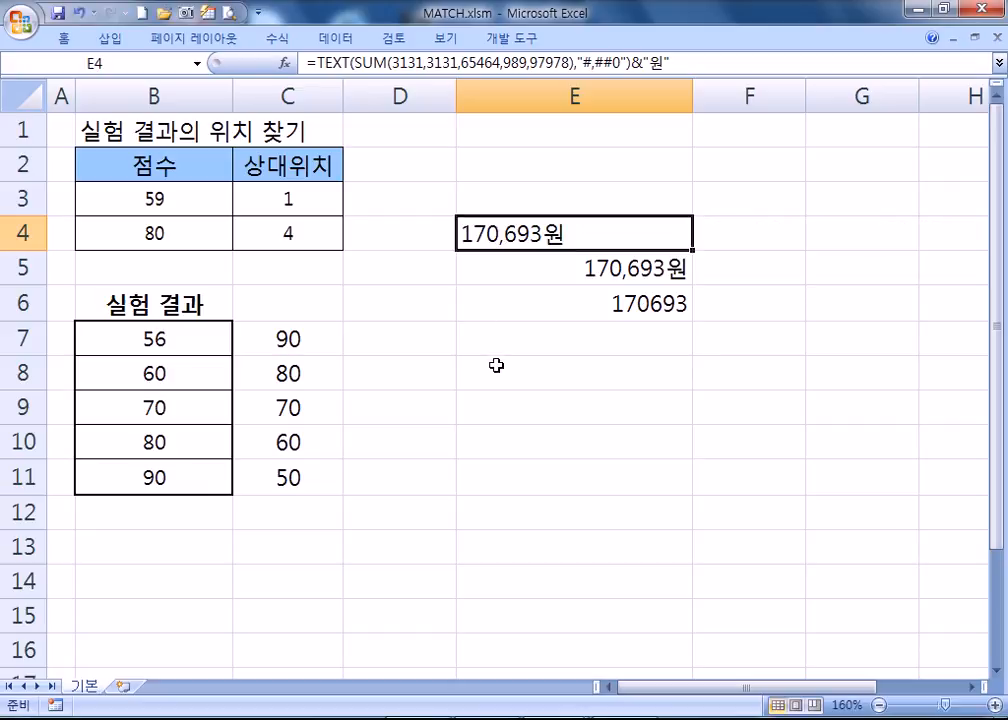
# Enter the formula ="사랑"&"우정" in E8 to join the two words
pyautogui.click(495, 367)
pyautogui.write('=')
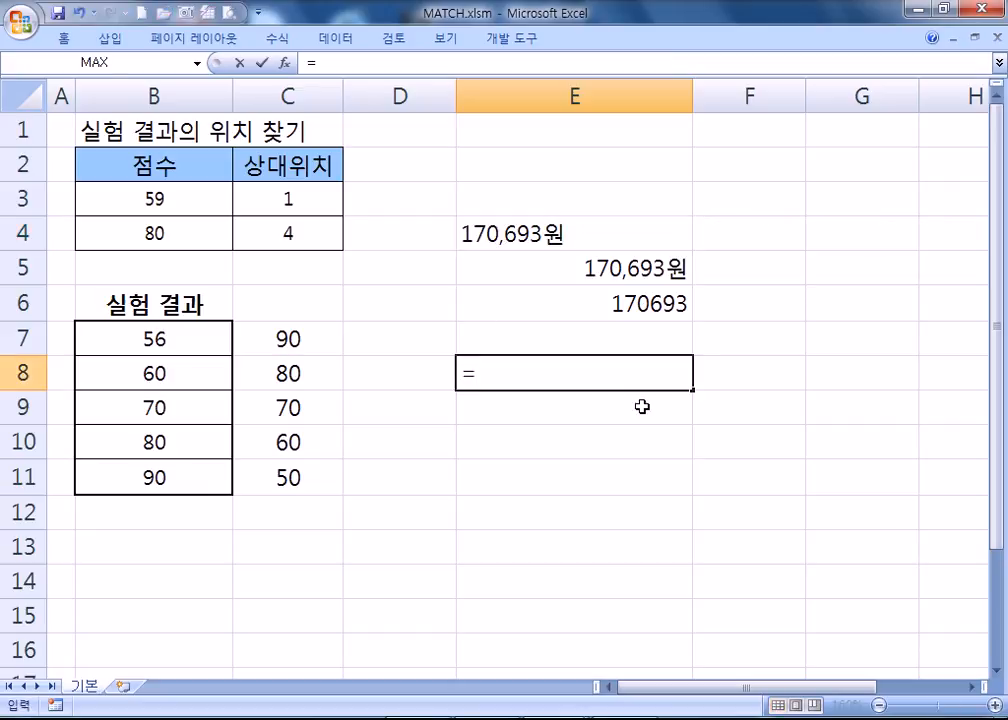
pyautogui.write('"')
pyautogui.write('사라')
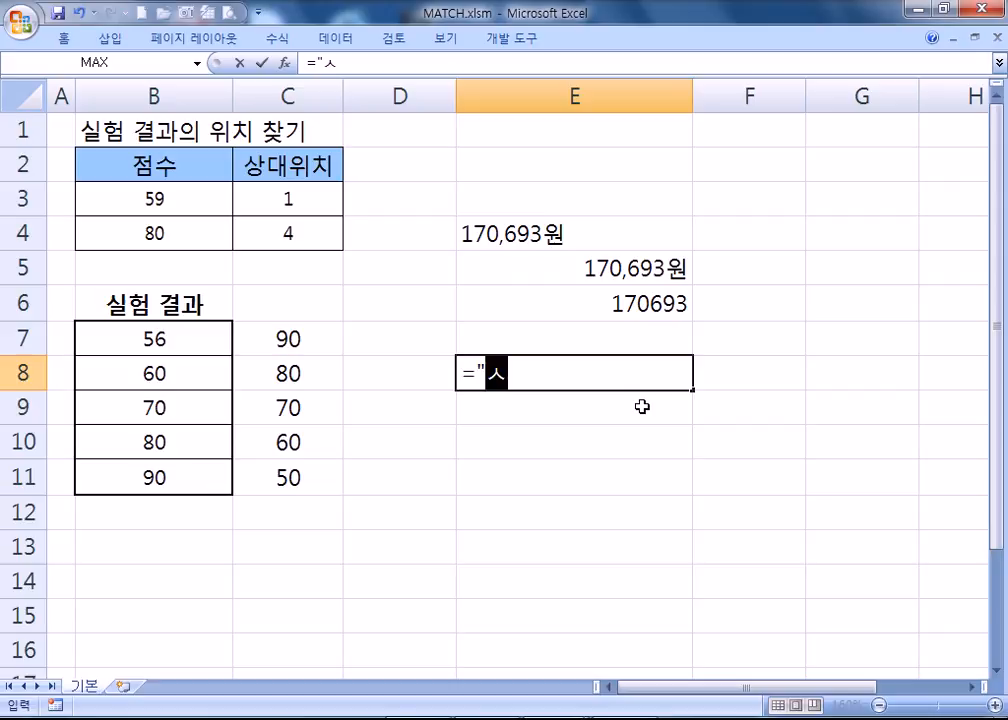
pyautogui.write('ㅇ"')
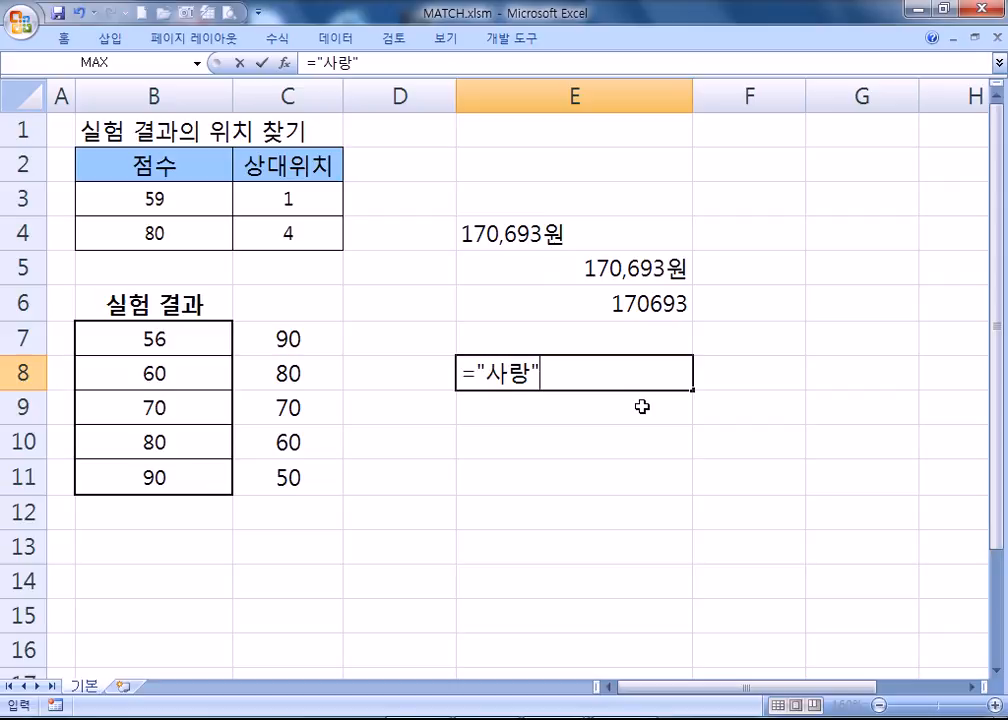
pyautogui.write('&"우정"')
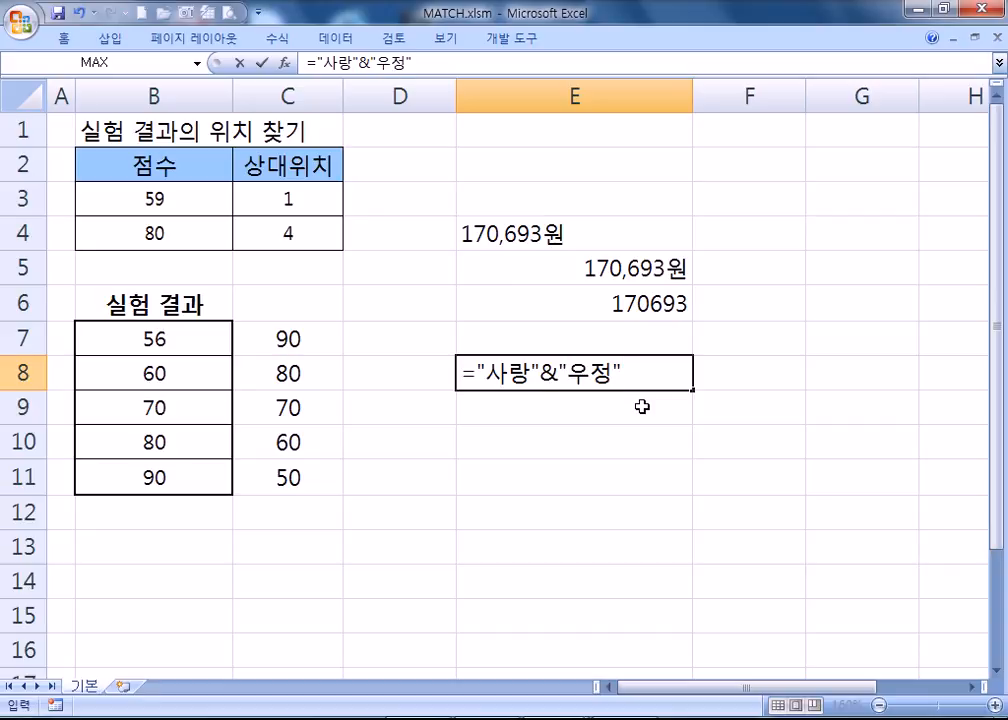
pyautogui.press('Return')
pyautogui.press('Up')
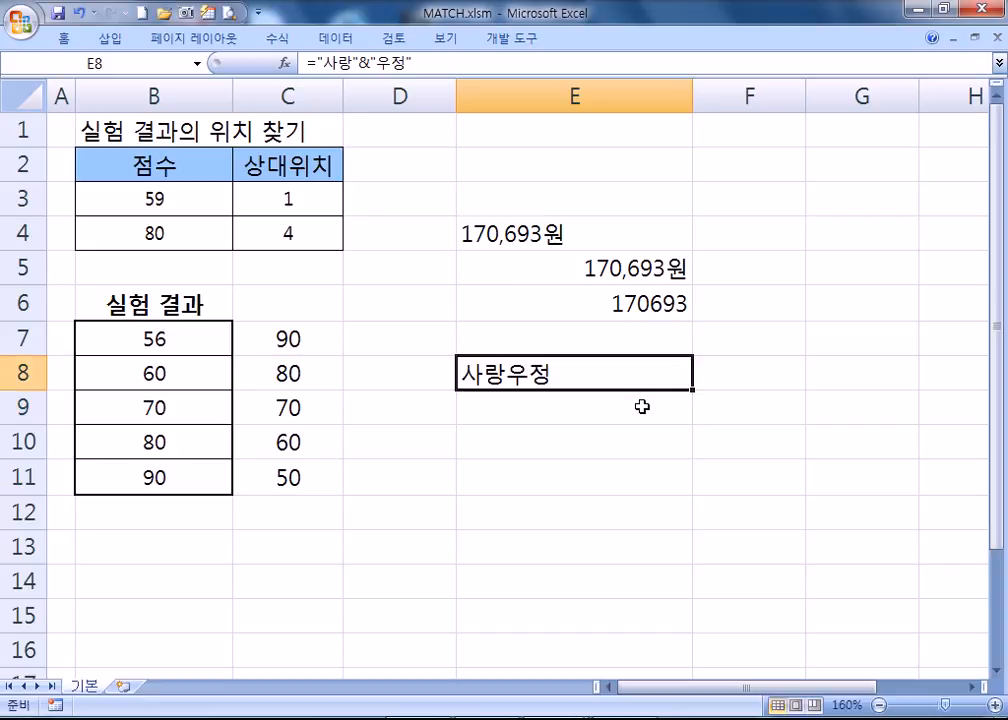
# Examine the & operator between the two words in E8's formula
pyautogui.press('F2')
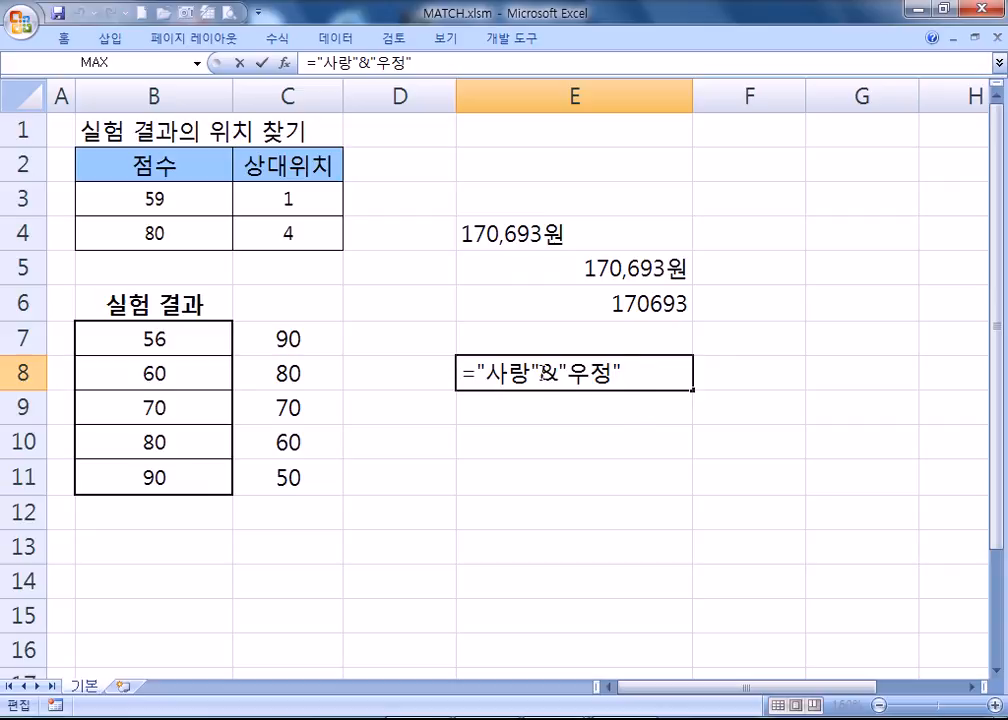
pyautogui.moveTo(539, 374); pyautogui.dragTo(558, 376)
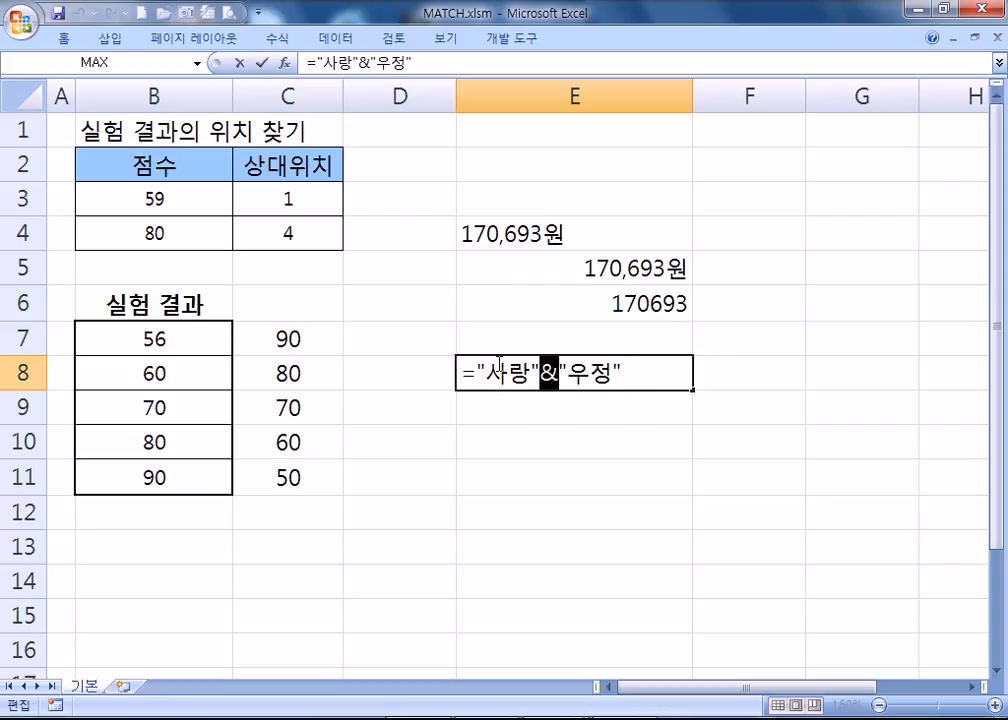
pyautogui.press('Return')
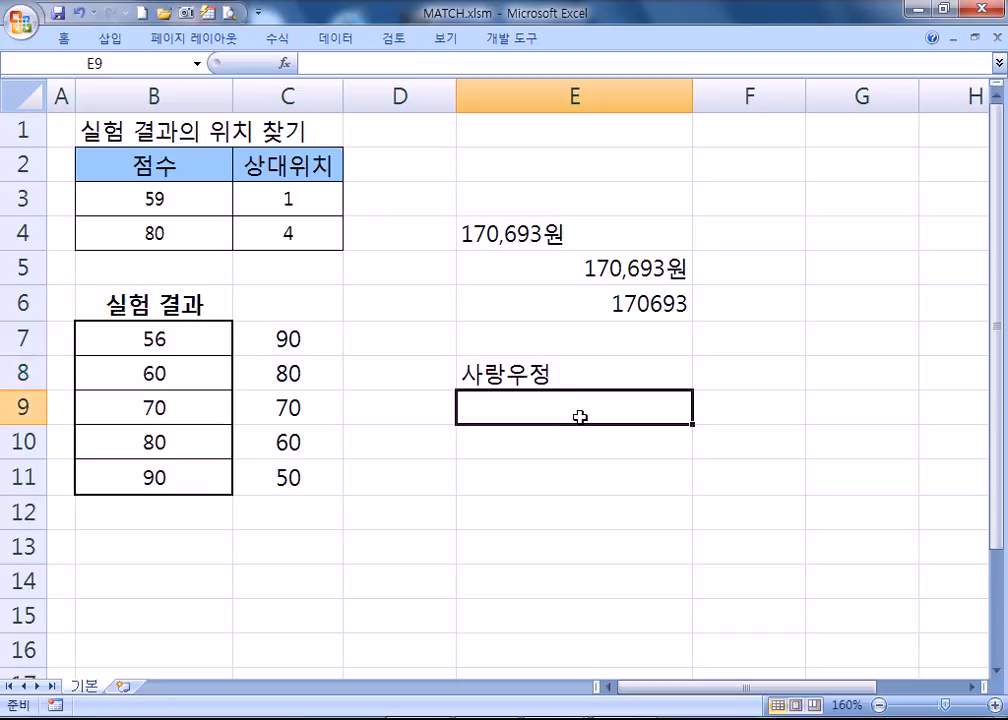
# Join the same two words in E9 with the formula =CONCATENATE("사랑","우정")
pyautogui.write('=CON')
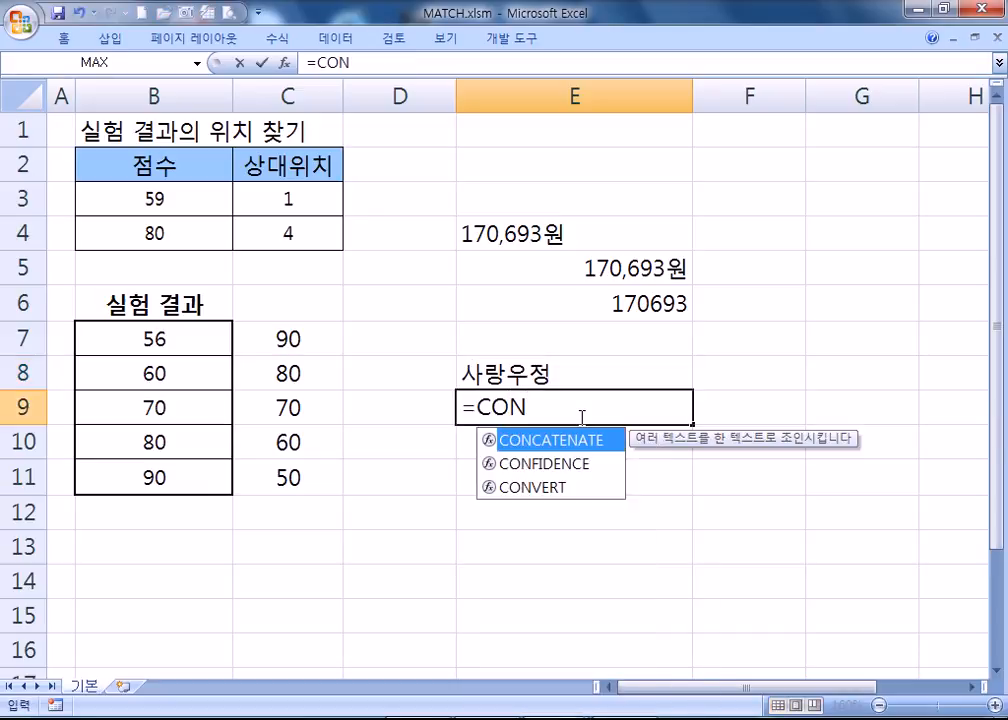
pyautogui.press('Tab')
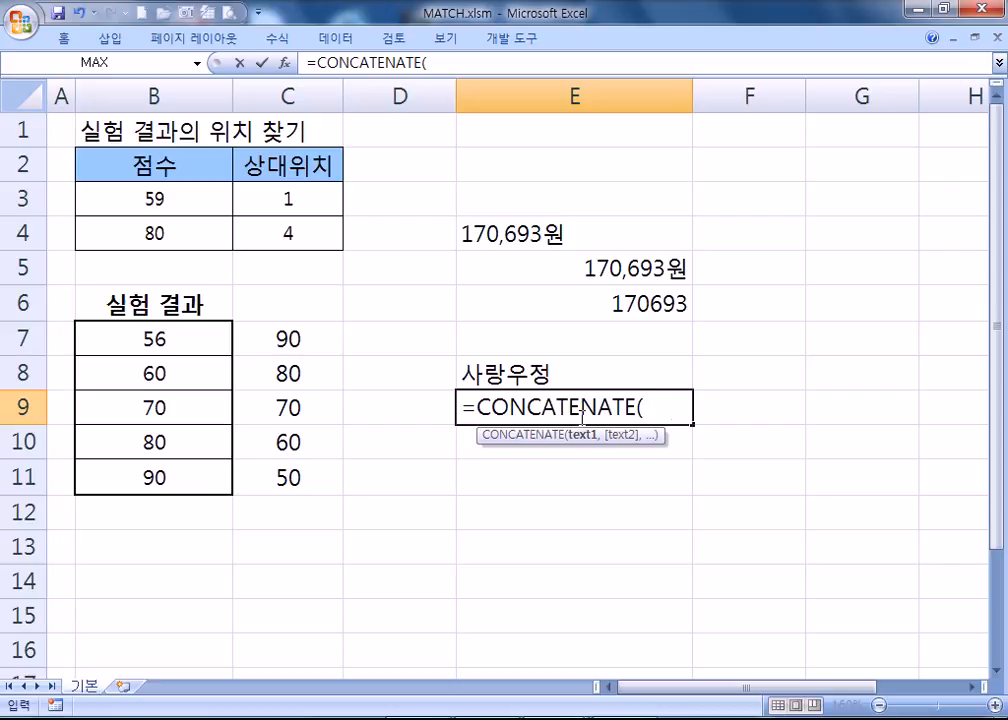
pyautogui.write('"사랑",')
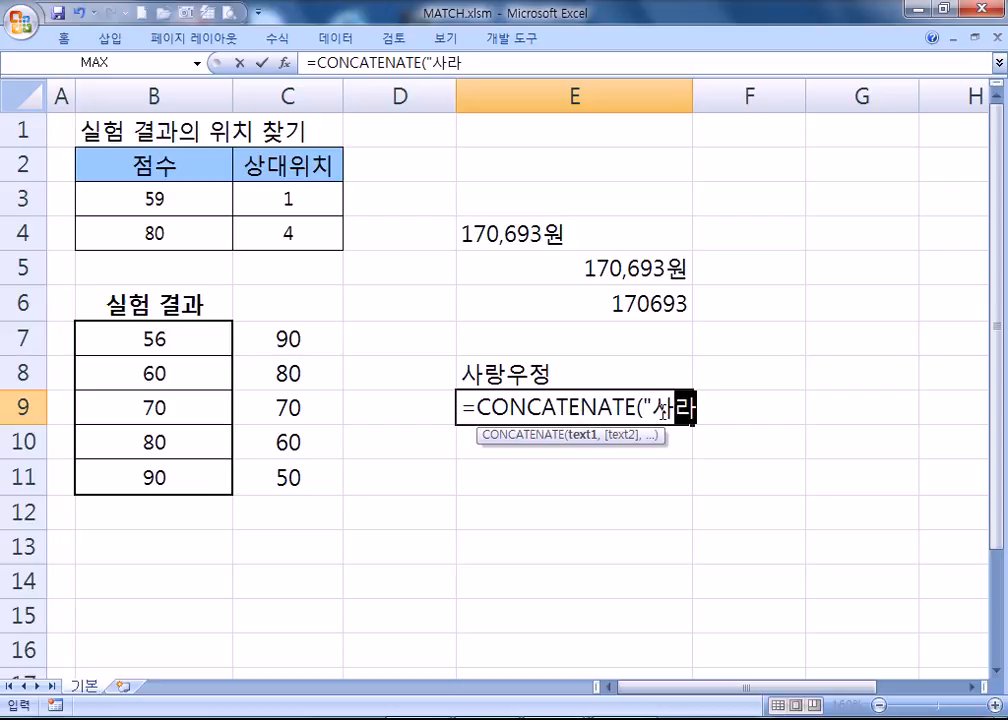
pyautogui.write('"우정")')
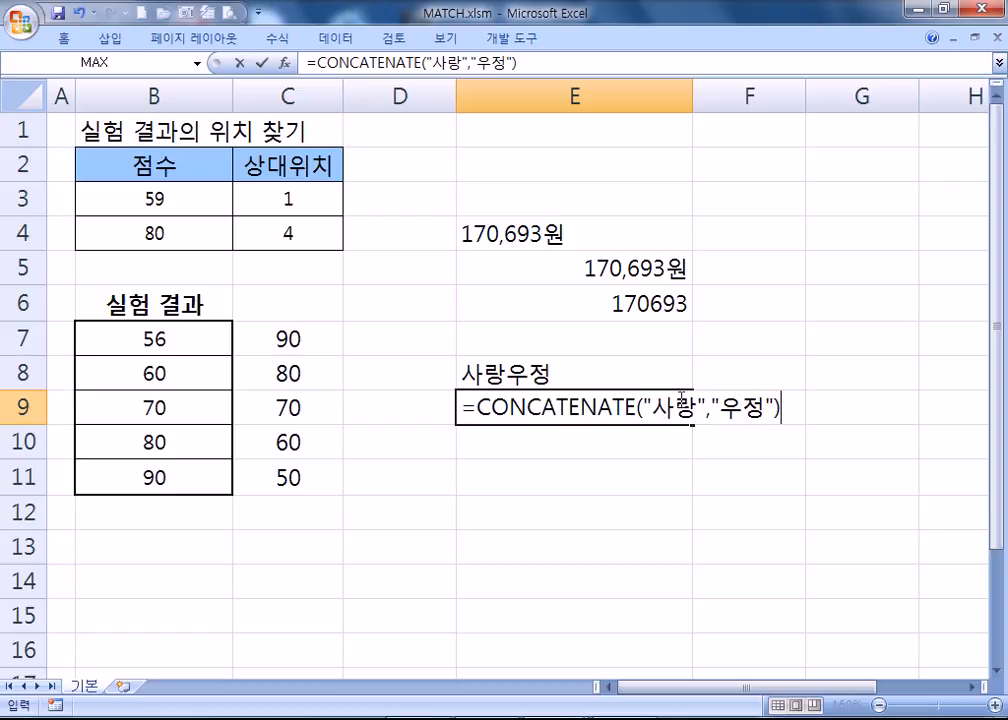
pyautogui.scroll(-1, 740, 407)
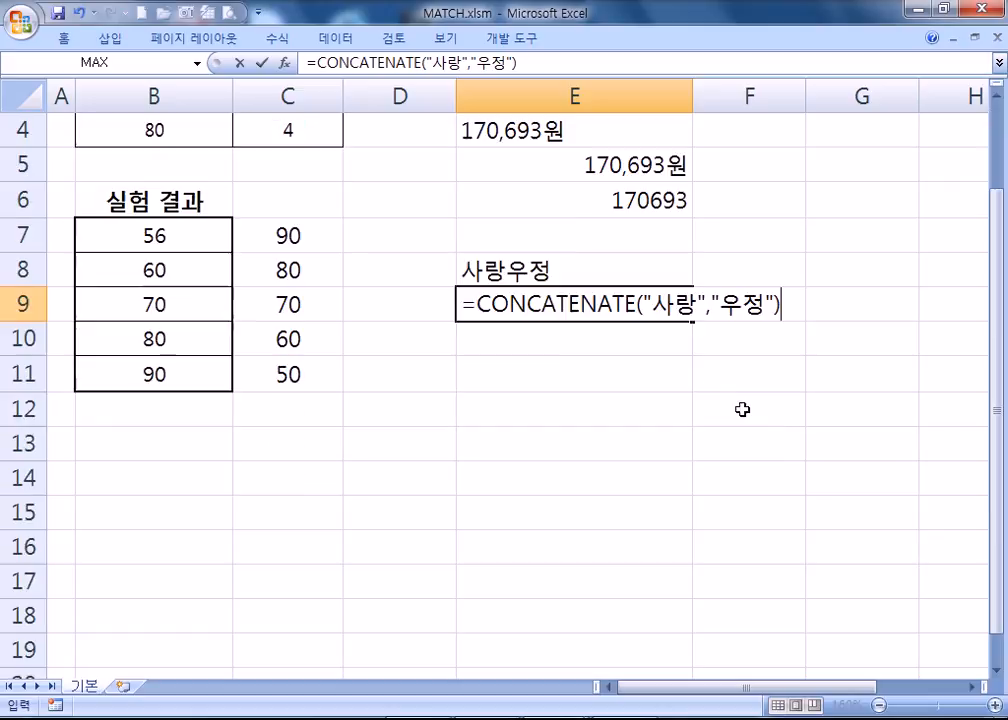
pyautogui.press('Return')
# Compare the CONCATENATE formula in E9 with the & operator formula in E8
pyautogui.click(481, 306)
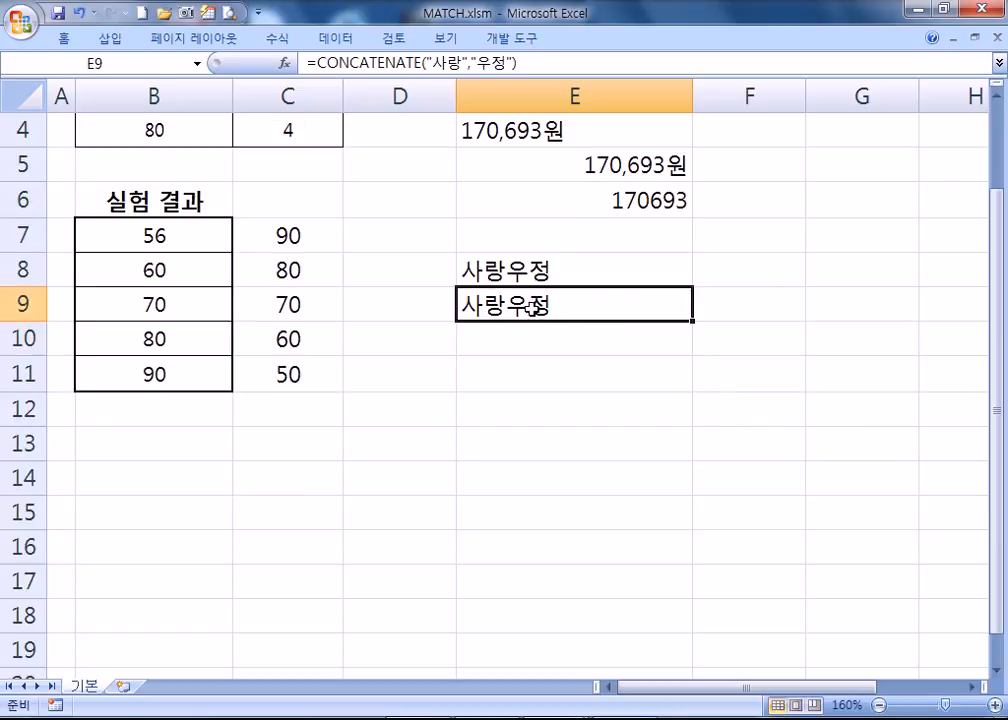
pyautogui.press('F2')
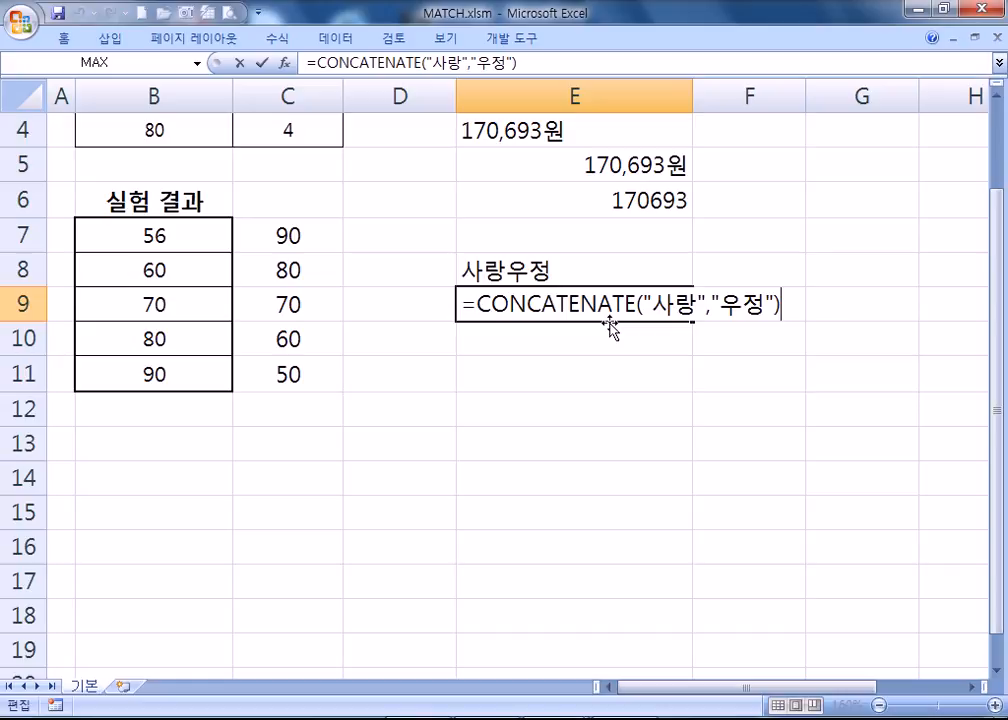
pyautogui.click(560, 270)
pyautogui.press('F2')
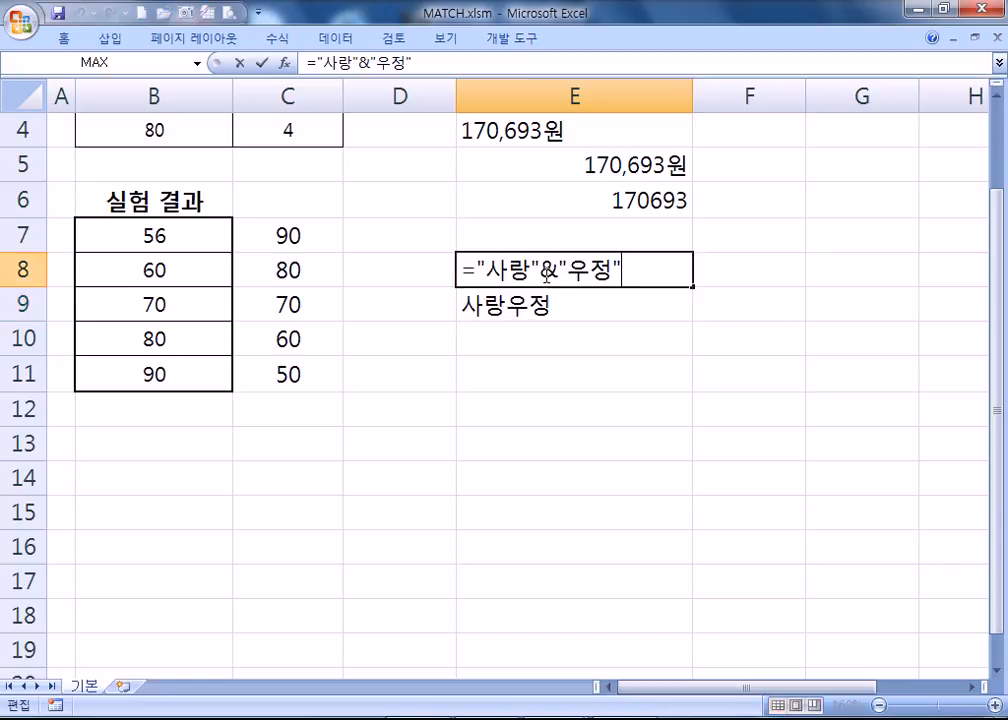
pyautogui.doubleClick(546, 266)
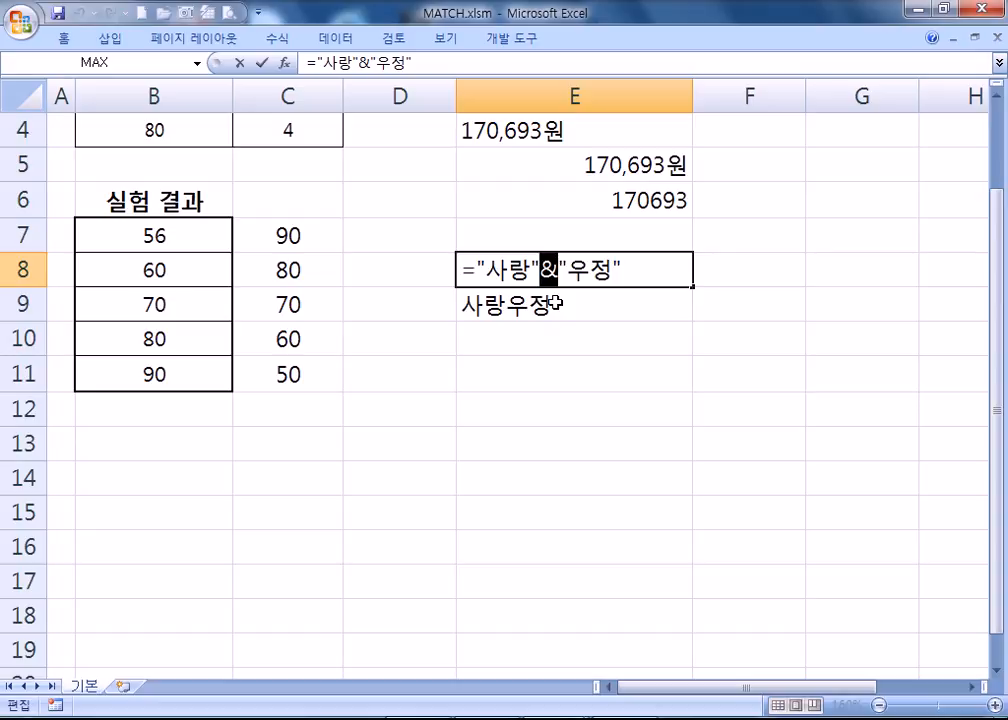
pyautogui.click(565, 305)
pyautogui.press('F2')
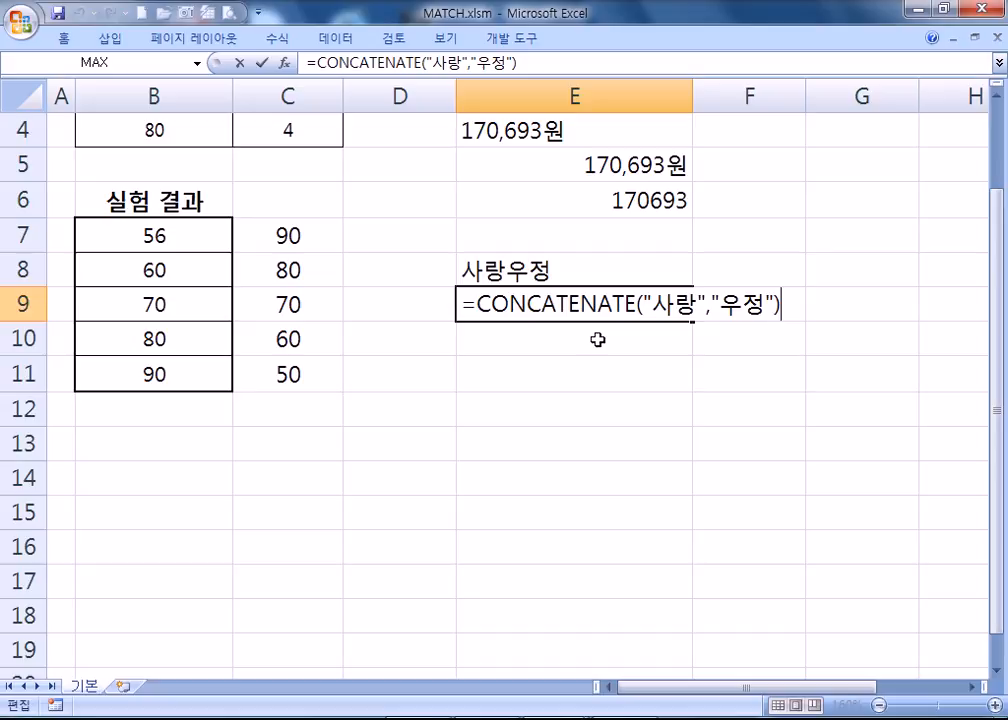
# Enter the formula =2^5 in E11 to calculate the power with the ^ operator
pyautogui.hotkey('ctrl', 'Return')
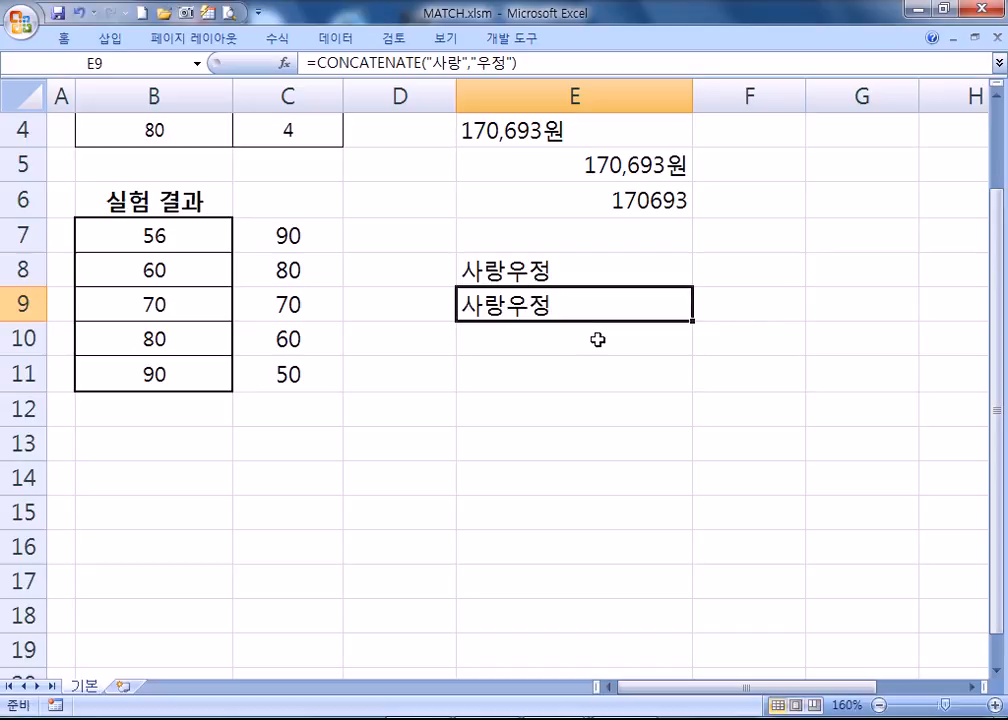
pyautogui.press('Down')
pyautogui.press('Down')
pyautogui.write('=2^4')
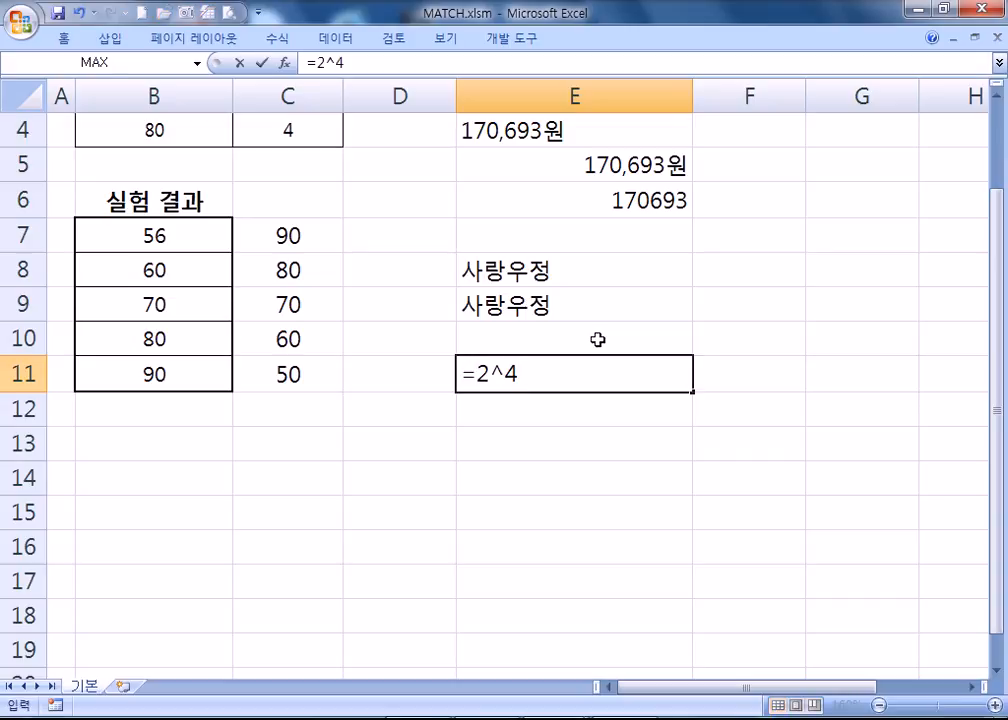
pyautogui.press('BackSpace')
pyautogui.write('5')
pyautogui.press('Return')
# Calculate the same power in E12 with the formula =POWER(2,5)
pyautogui.write('=power(')
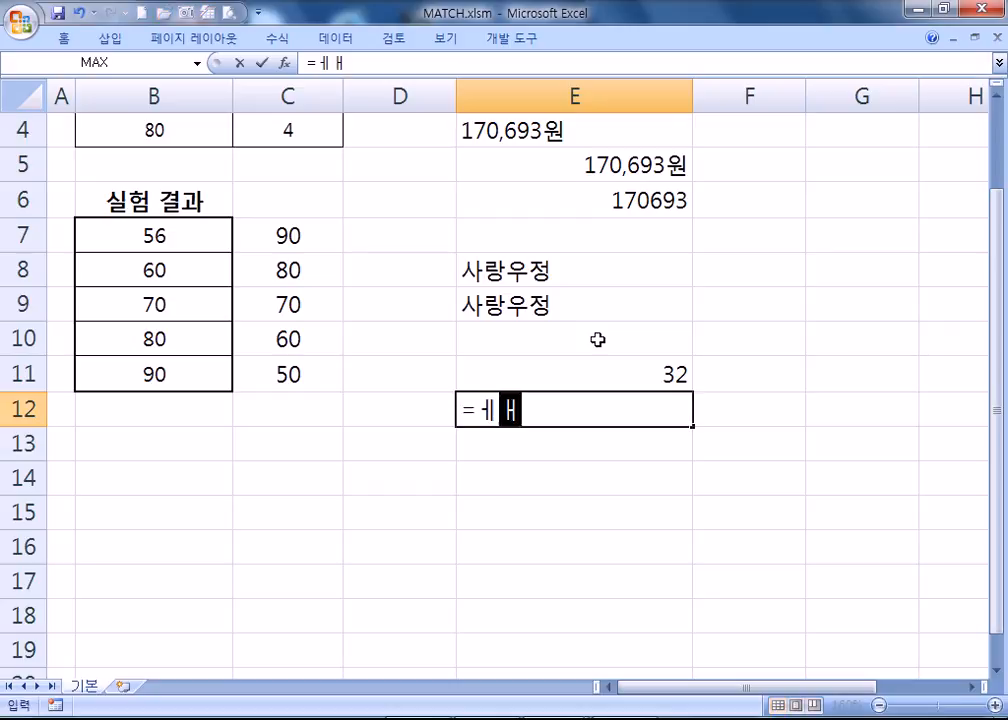
pyautogui.write('2,5)')
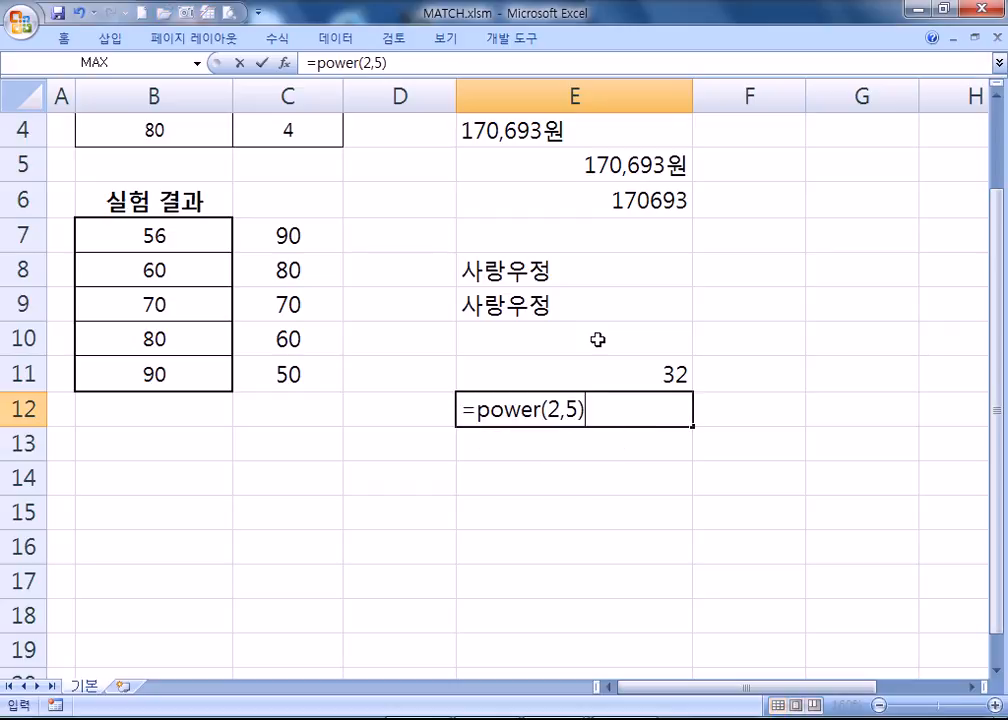
pyautogui.press('Return')
# Compare the ^ operator in E11's formula with the POWER function in E12
pyautogui.scroll(-2, 610, 336)
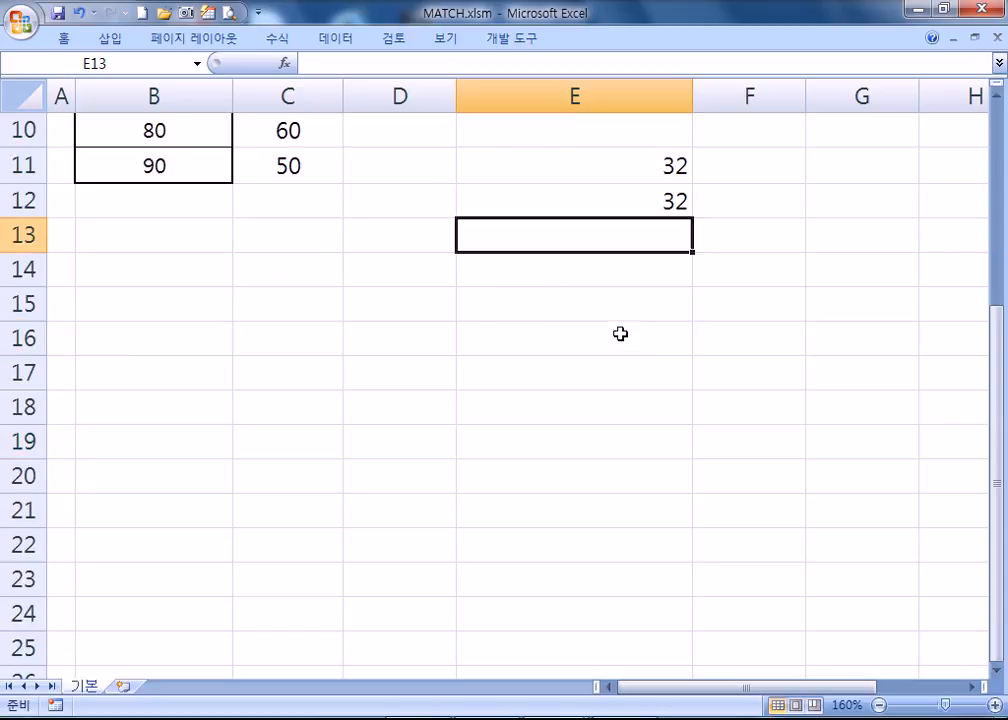
pyautogui.doubleClick(517, 180)
pyautogui.moveTo(489, 165); pyautogui.dragTo(504, 165)
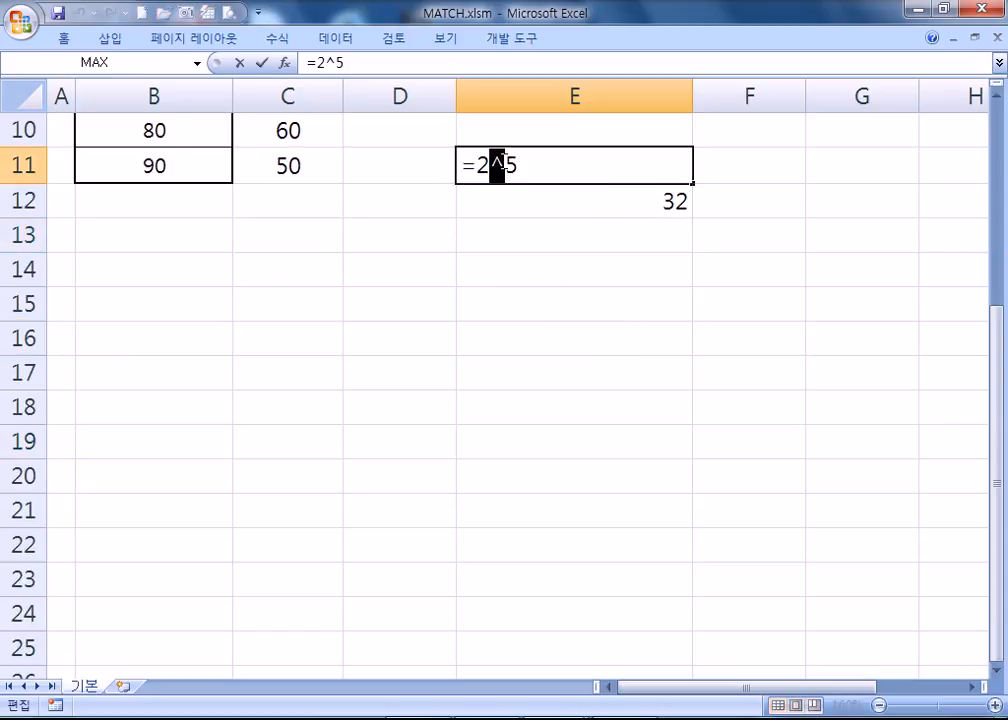
pyautogui.press('Return')
pyautogui.doubleClick(630, 208)
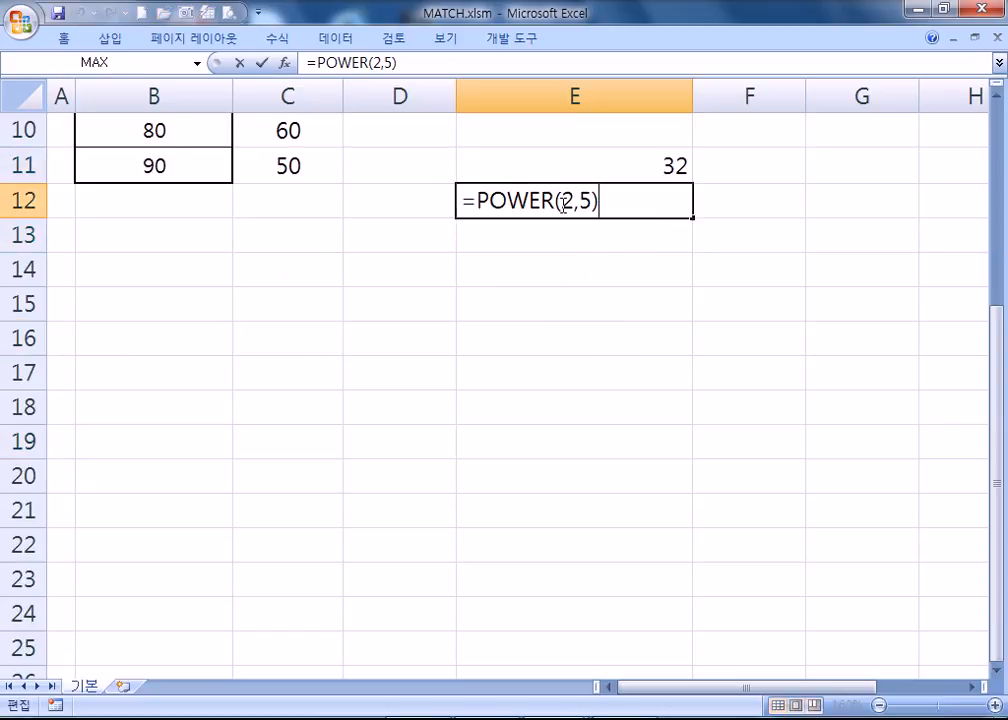
pyautogui.moveTo(540, 200); pyautogui.dragTo(484, 200)
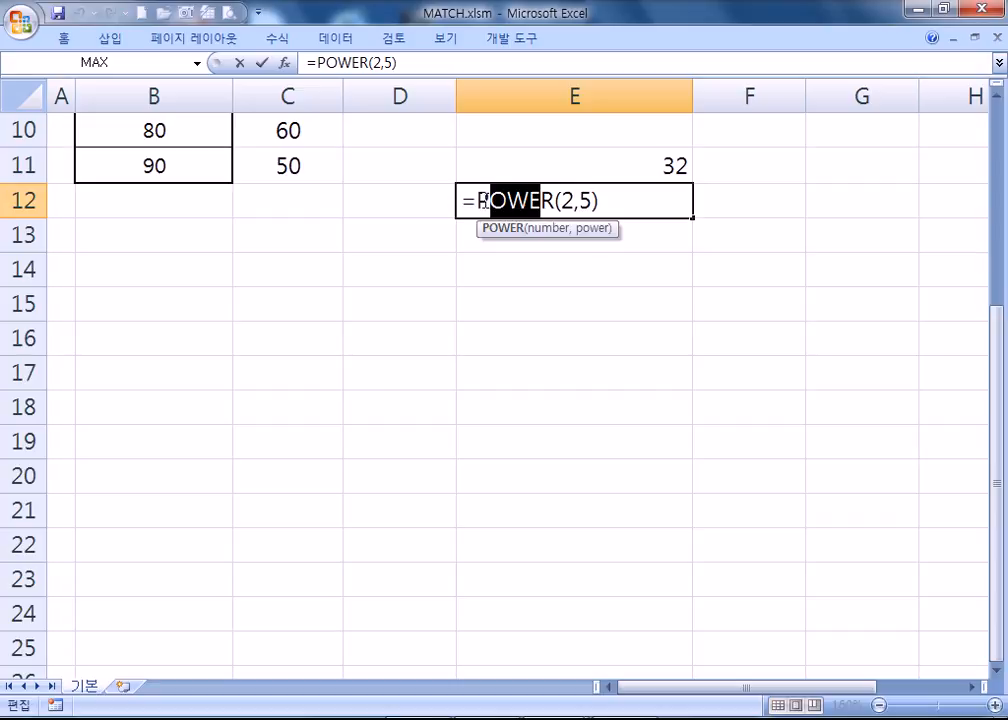
pyautogui.press('Escape')
# Review the & operator in E8's formula against the CONCATENATE function name in E9
pyautogui.scroll(1, 524, 234)
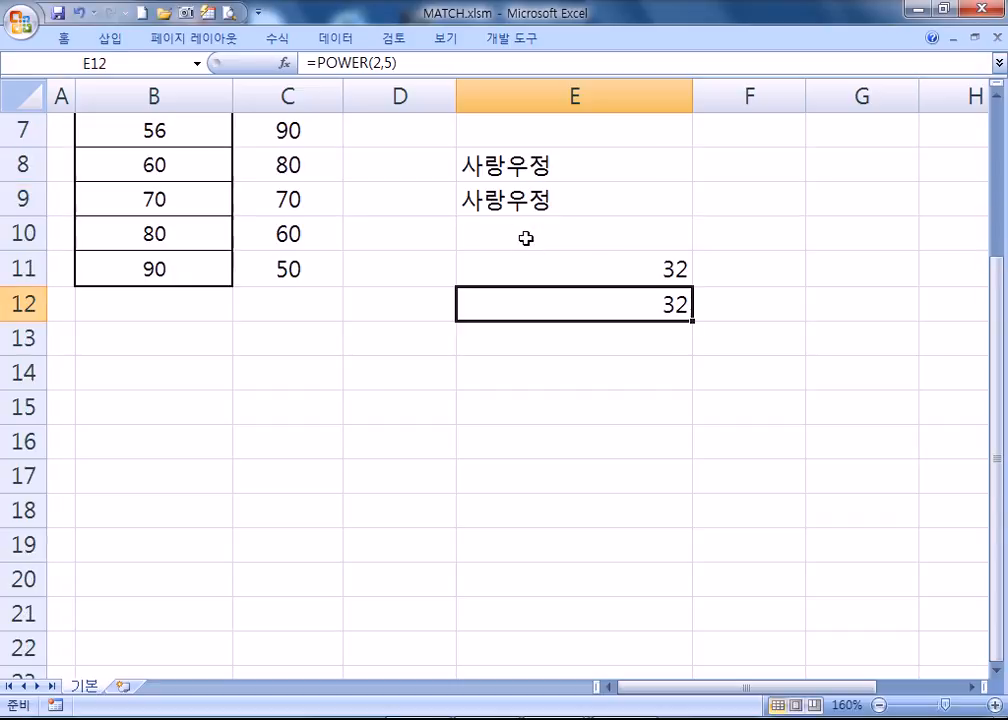
pyautogui.doubleClick(567, 178)
pyautogui.moveTo(541, 165); pyautogui.dragTo(557, 166)
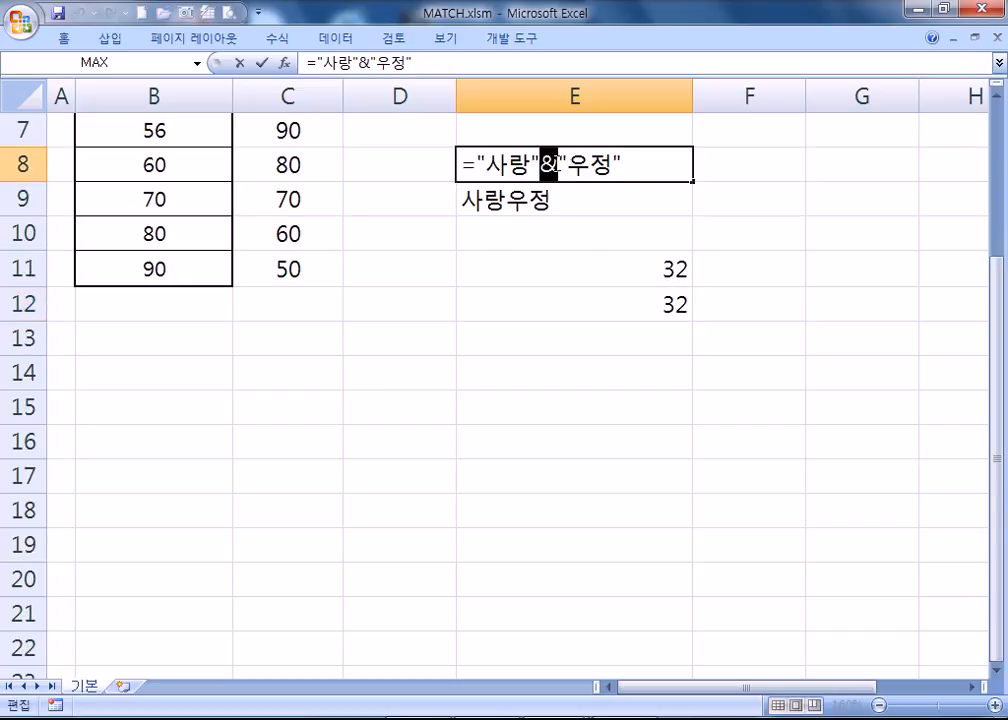
pyautogui.press('Return')
pyautogui.doubleClick(493, 198)
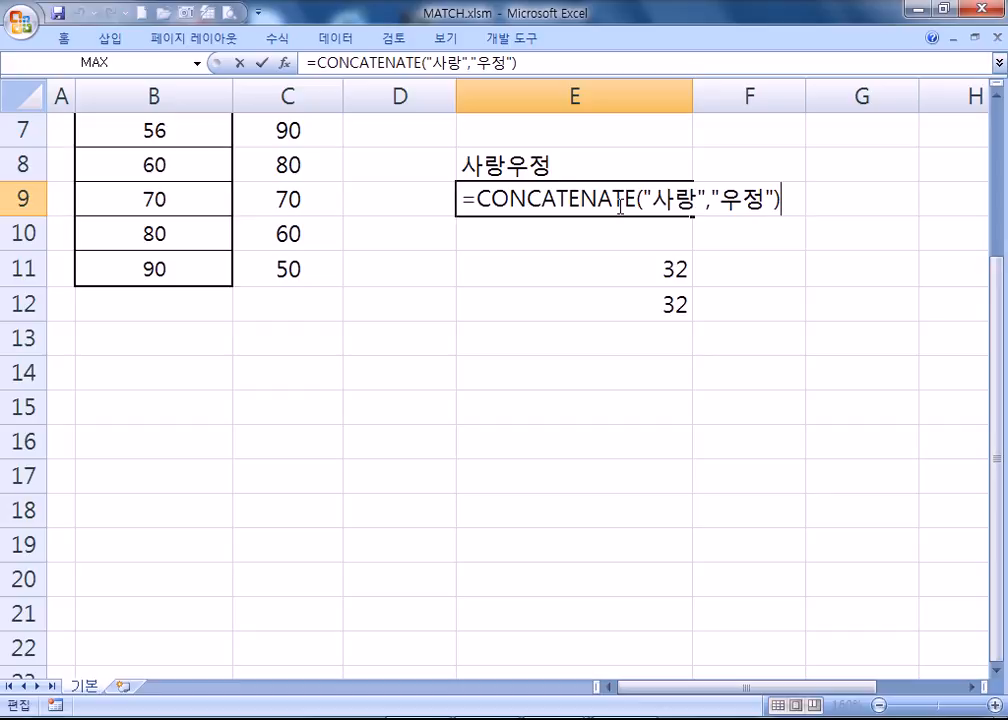
pyautogui.click(524, 165)
pyautogui.doubleClick(548, 165)
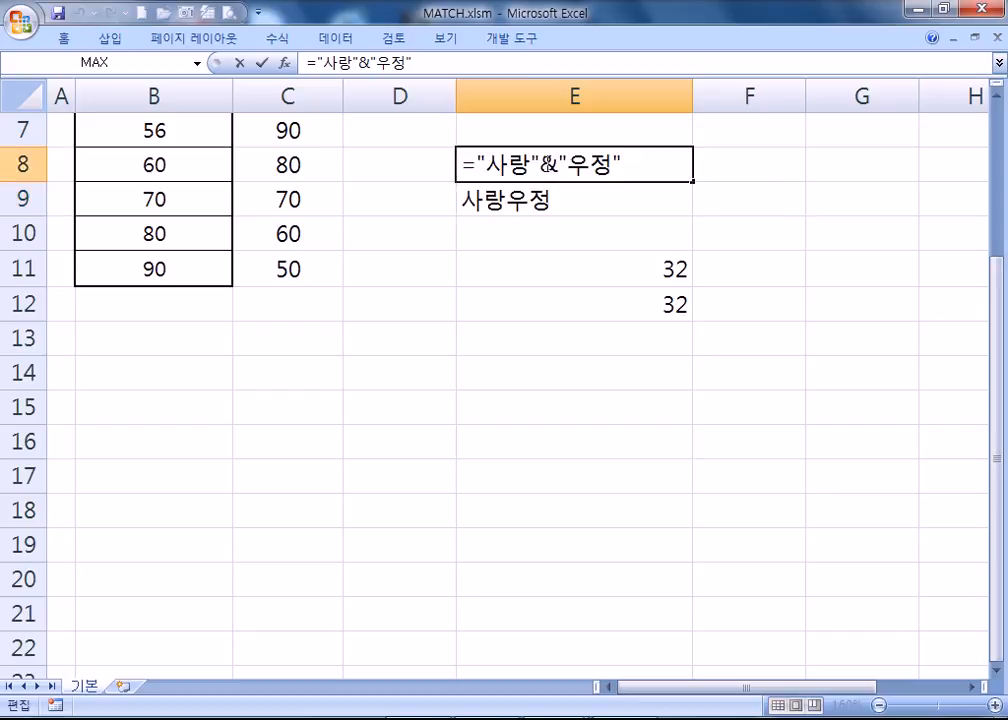
pyautogui.doubleClick(548, 165)
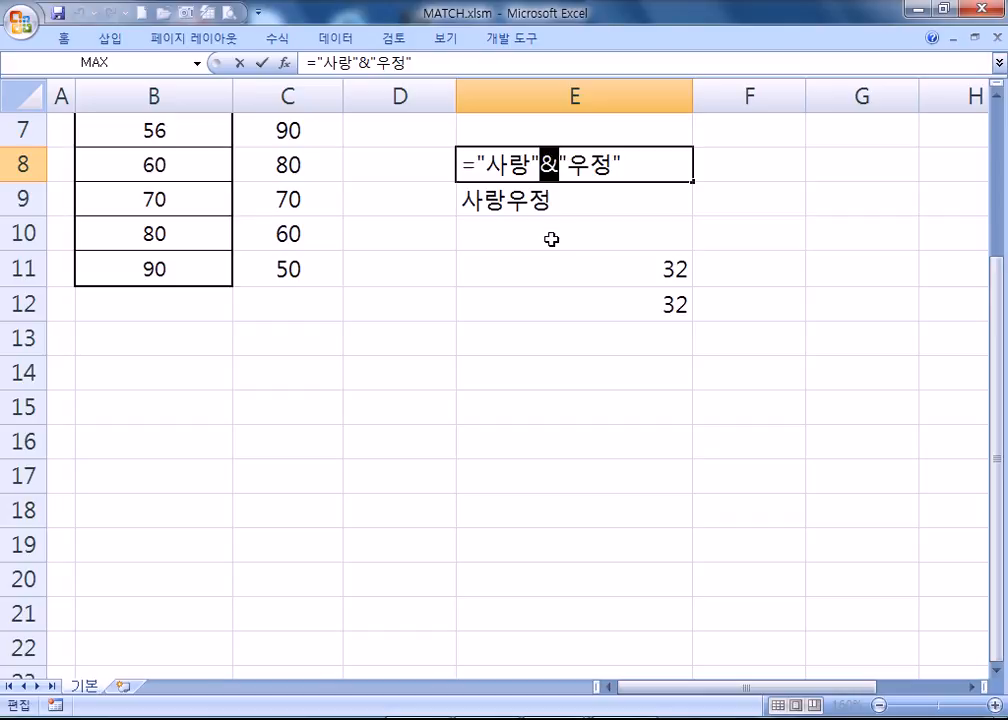
pyautogui.press('Return')
pyautogui.doubleClick(495, 203)
pyautogui.moveTo(638, 200); pyautogui.dragTo(477, 200)
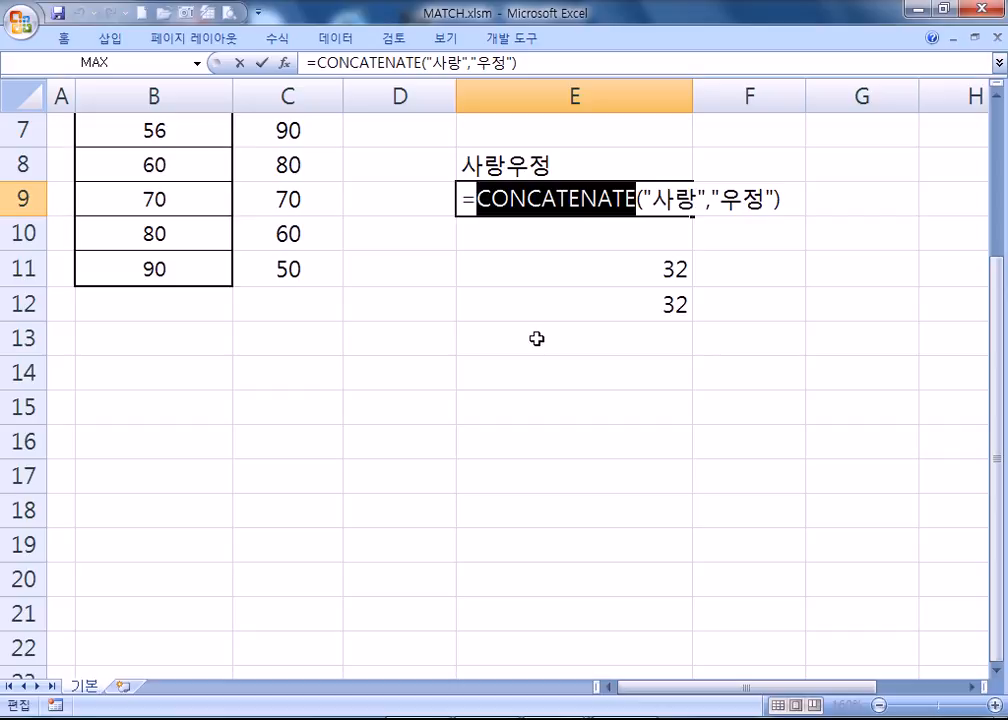
pyautogui.press('Escape')
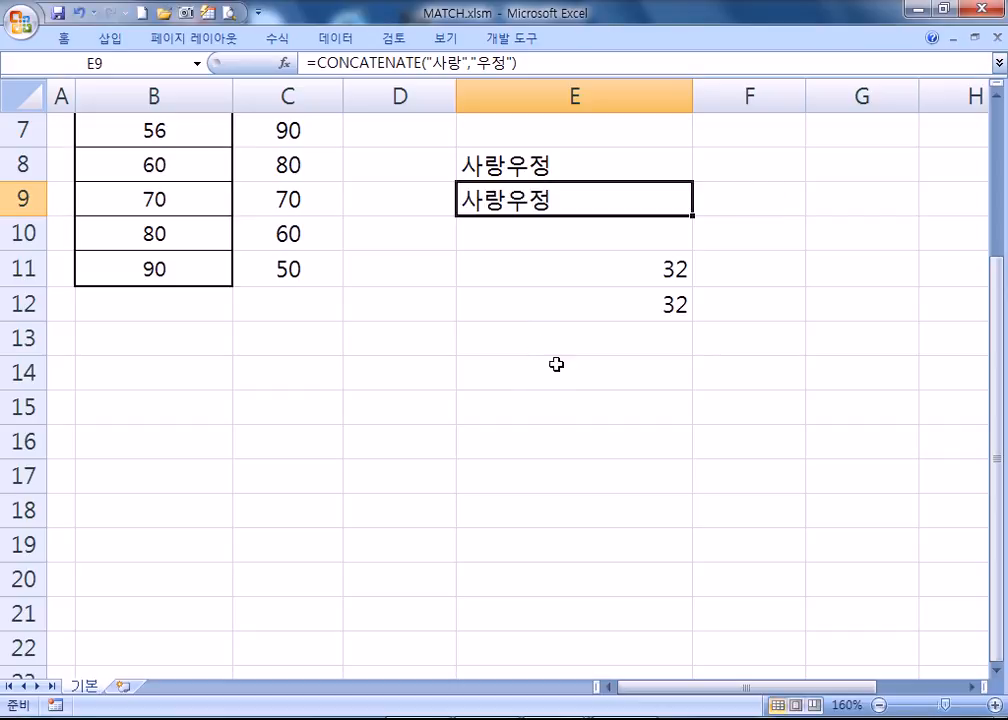
# Enter the formula ="12"&"34" in E13 to join the two number strings
pyautogui.click(650, 352)
pyautogui.write('=')
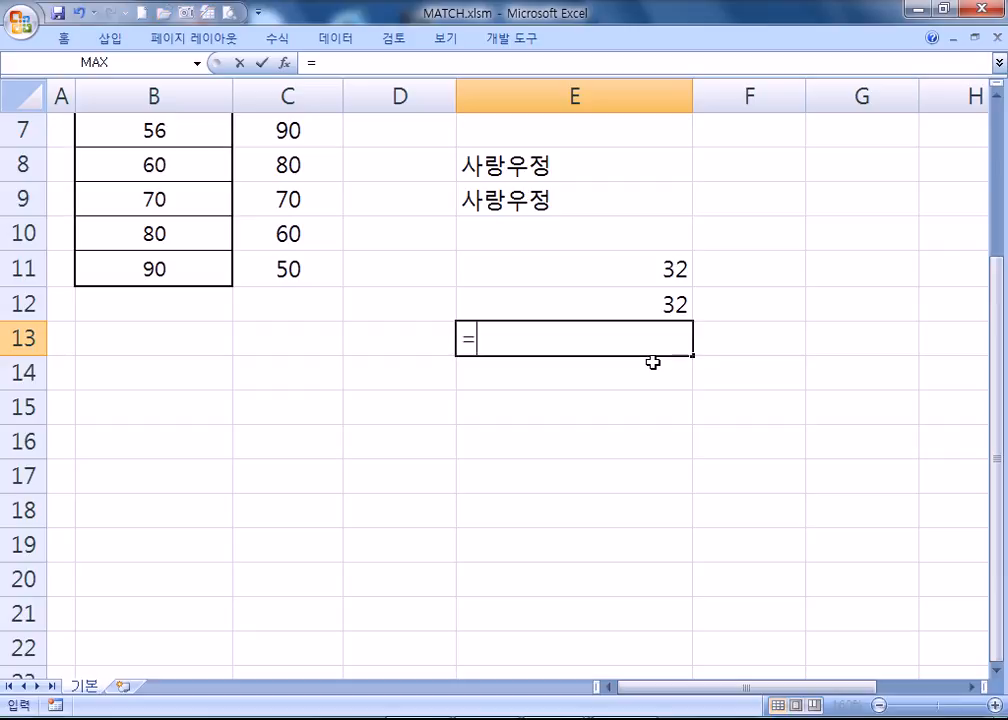
pyautogui.write('"1')
pyautogui.press('BackSpace')
pyautogui.write('"12"')
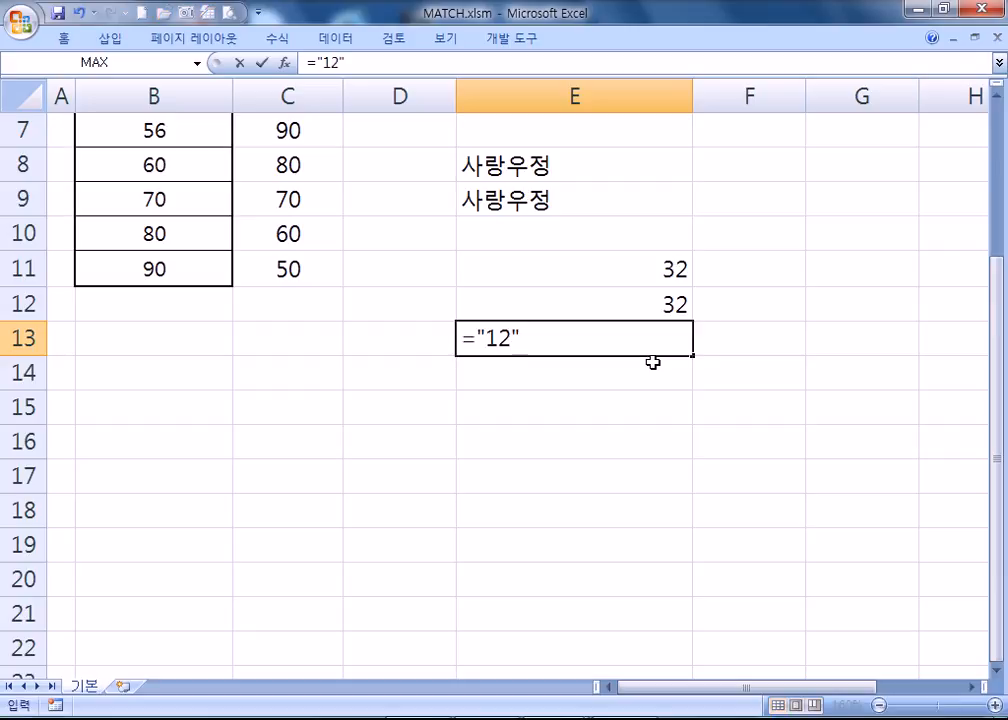
pyautogui.write('&"34"')
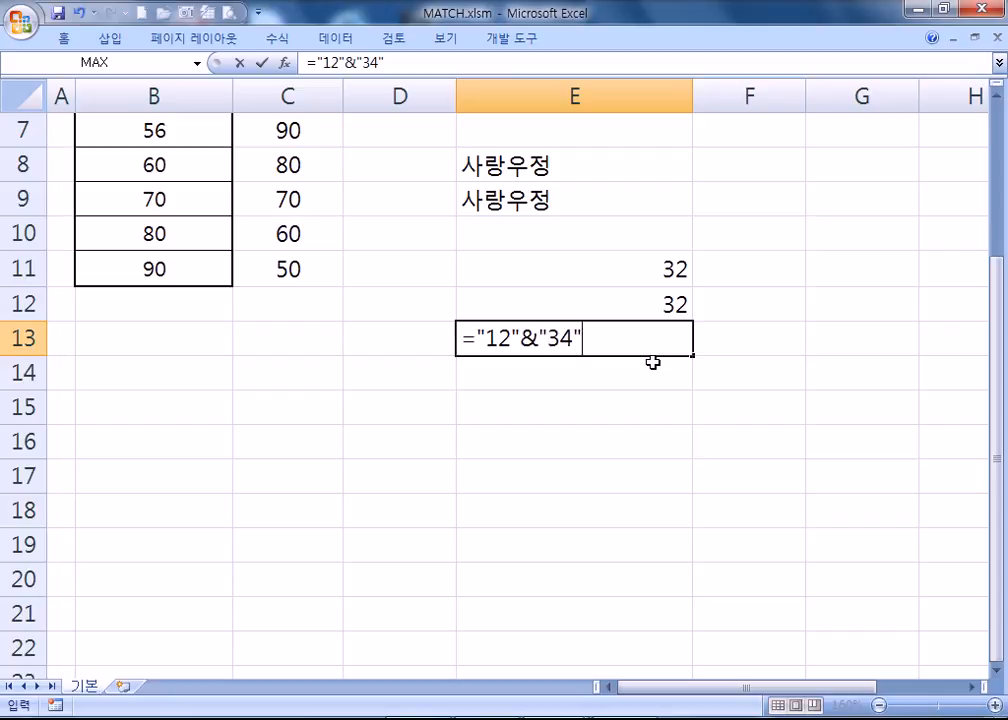
pyautogui.press('Return')
pyautogui.press('Up')
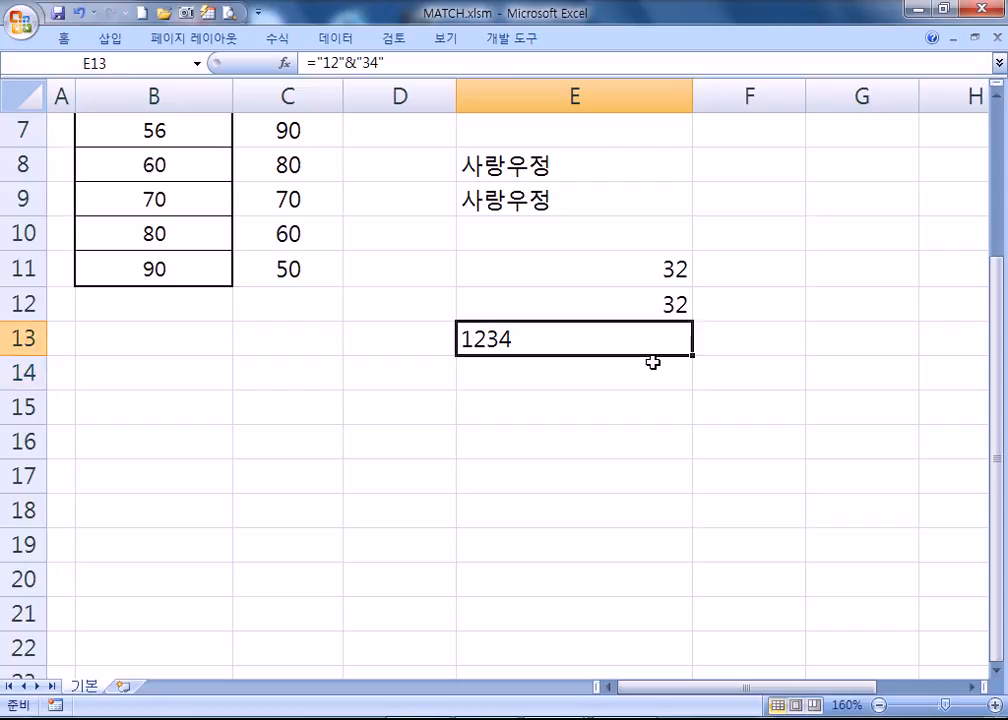
# Convert E13's joined text to a number by wrapping it in VALUE, giving =VALUE("12"&"34")
pyautogui.press('F2')
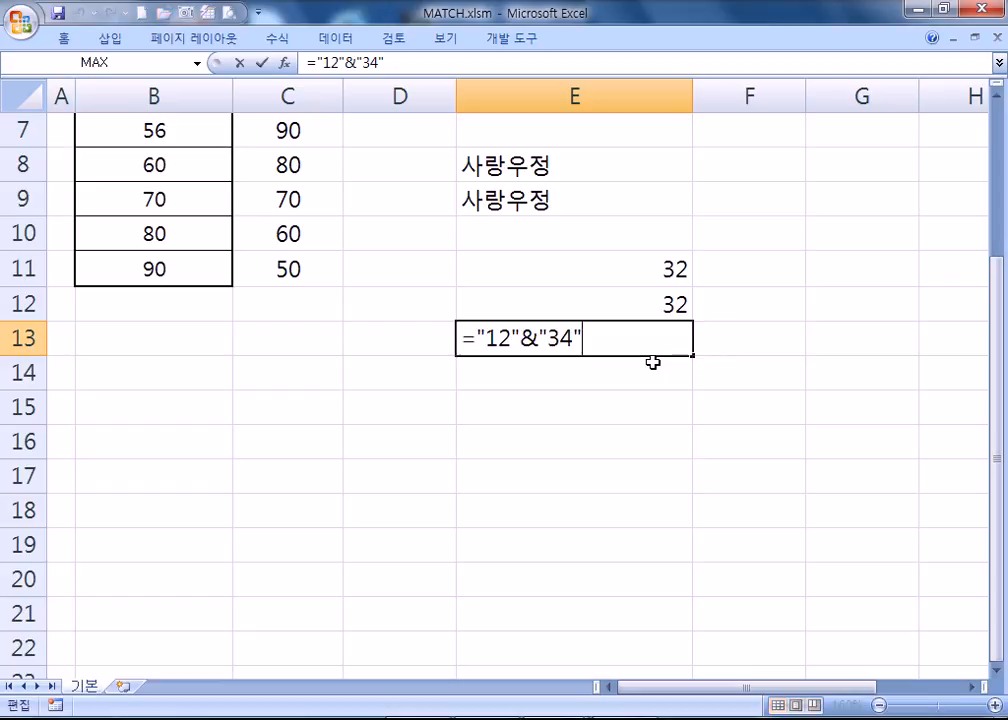
pyautogui.press('Home')
pyautogui.press('Right')
pyautogui.write('VLAUE(')
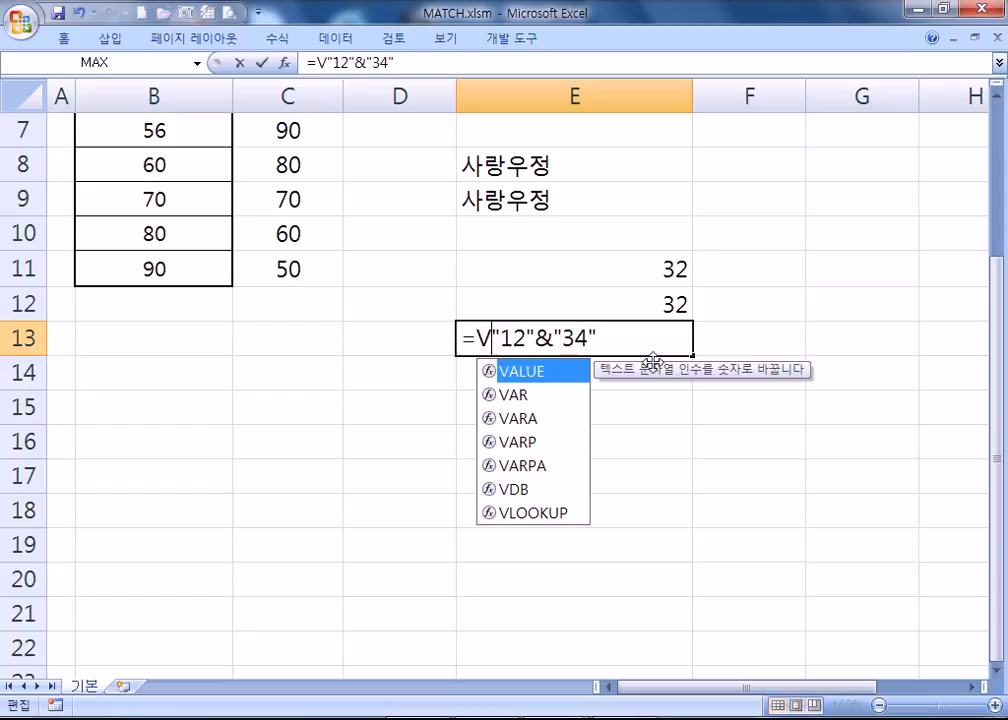
pyautogui.press('End')
pyautogui.press('Left')
pyautogui.press('Left')
pyautogui.press('Left')
pyautogui.press('Left')
pyautogui.press('Left')
pyautogui.press('Left')
pyautogui.press('Left')
pyautogui.press('Left')
pyautogui.press('Left')
pyautogui.press('Left')
pyautogui.press('Left')
pyautogui.press('Left')
pyautogui.press('Left')
pyautogui.press('Left')
pyautogui.press('Left')
pyautogui.press('Right')
pyautogui.write('A')
pyautogui.press('Right')
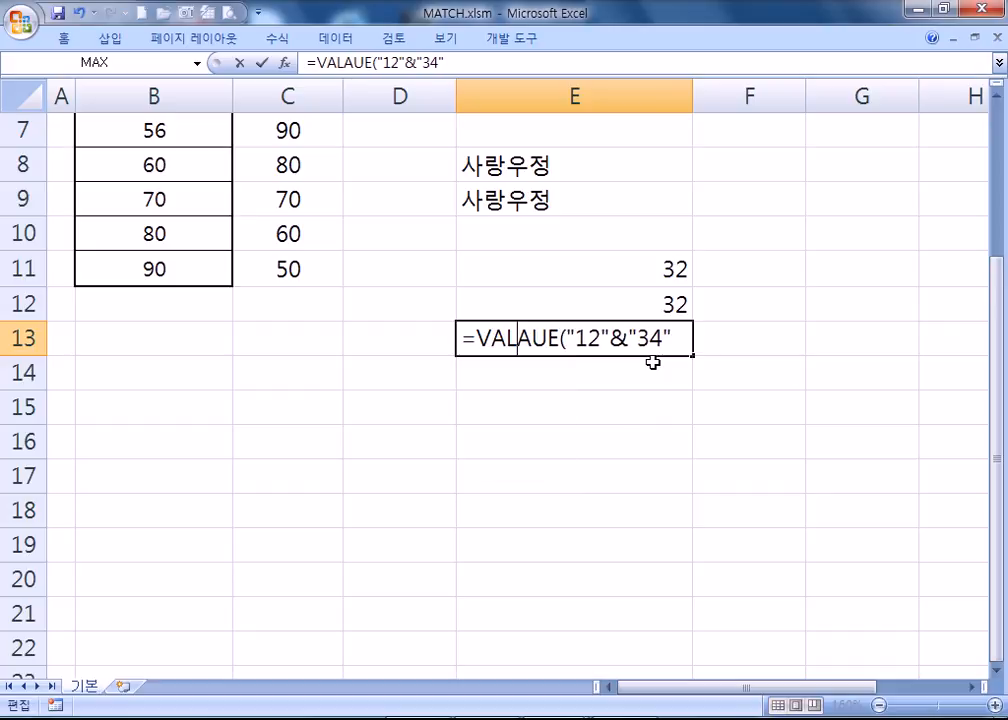
pyautogui.press('Delete')
pyautogui.press('End')
pyautogui.write(')')
pyautogui.press('Return')
pyautogui.press('Up')
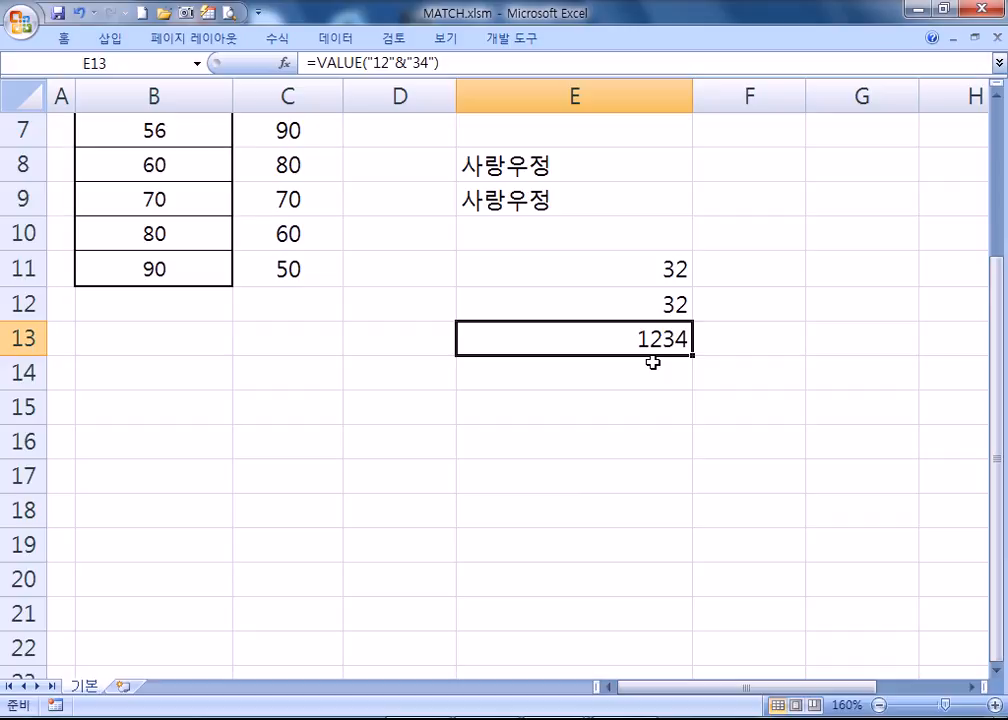
# Examine the joined text argument inside E13's VALUE formula
pyautogui.press('F2')
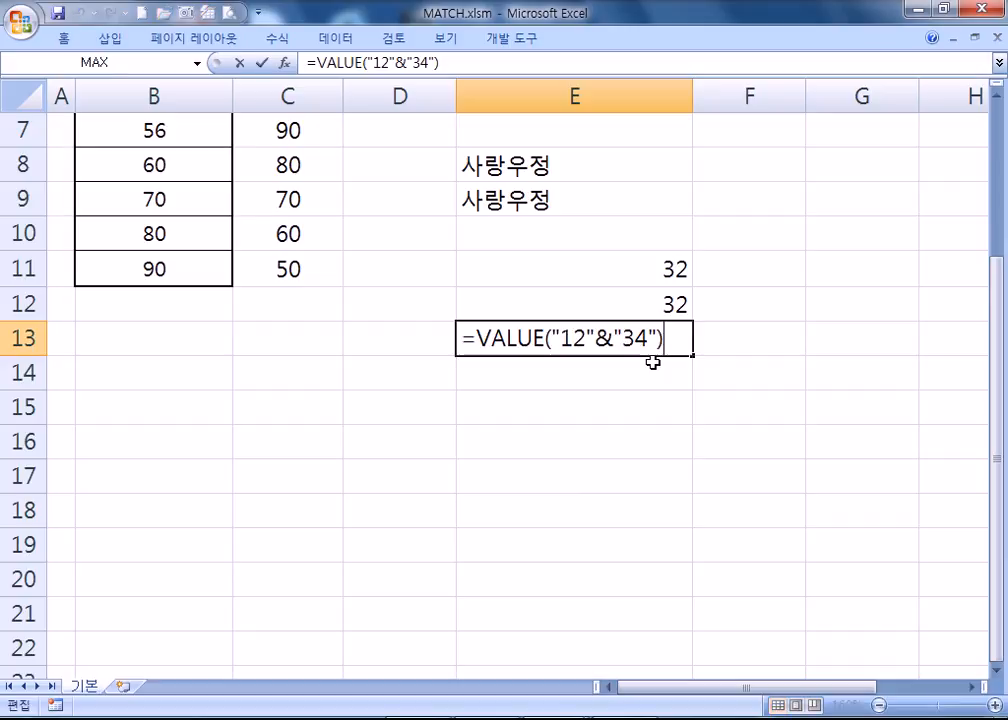
pyautogui.moveTo(552, 339); pyautogui.dragTo(657, 341)
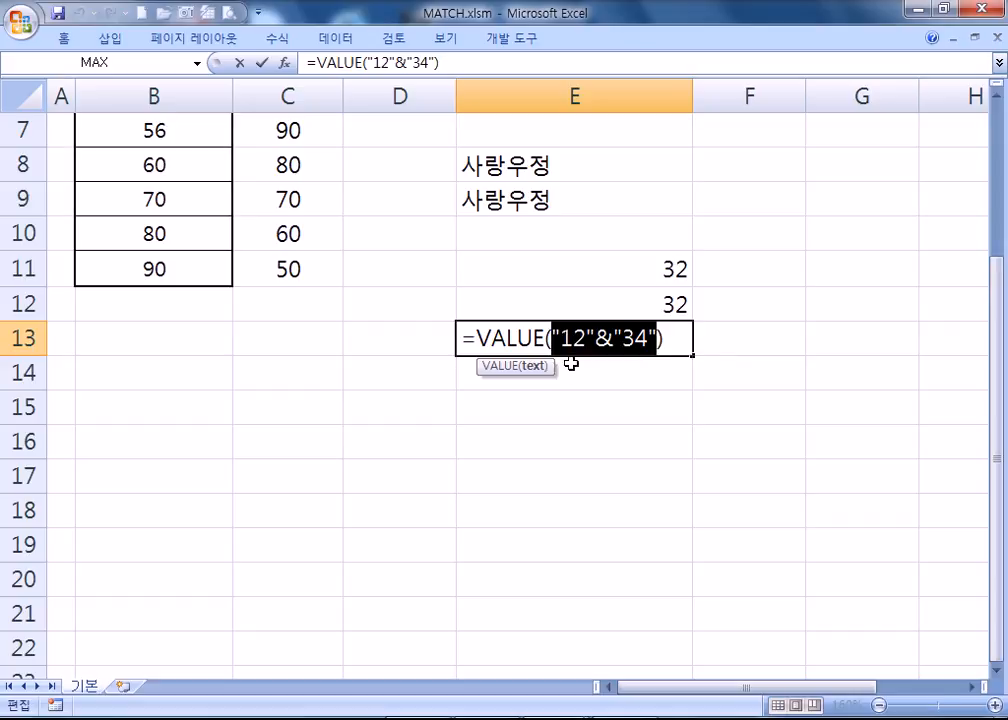
pyautogui.press('Return')
pyautogui.click(640, 345)
pyautogui.press('F2')
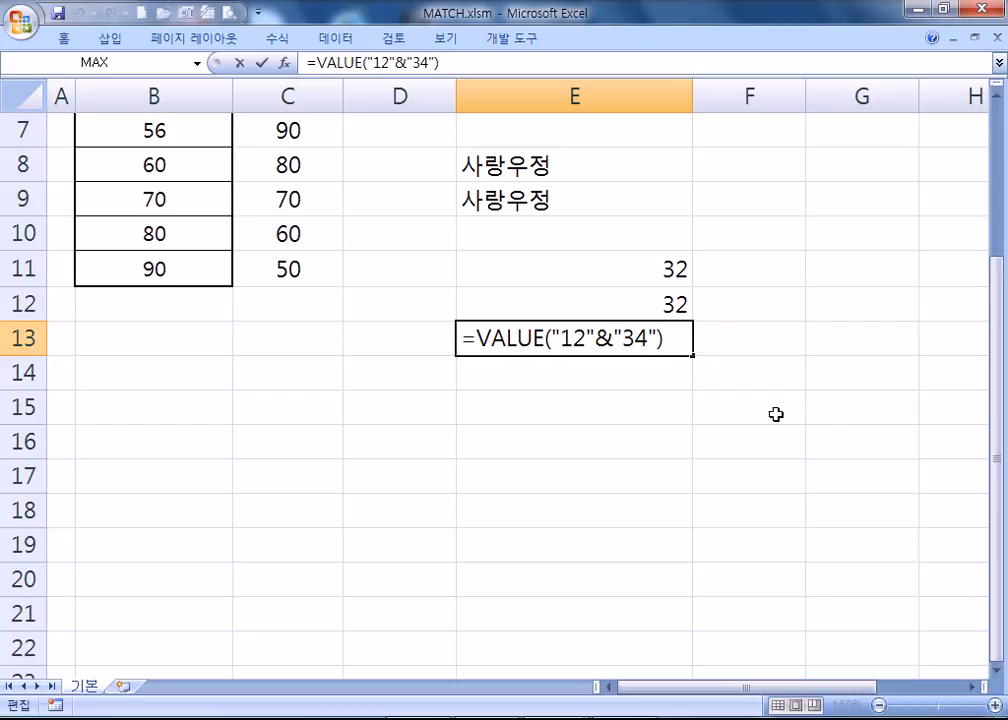
pyautogui.hotkey('ctrl', 'Return')
# Calculate the standard deviation of both data columns in C14 with =STDEV(B7:B11,C7:C11)
pyautogui.scroll(1, 350, 415)
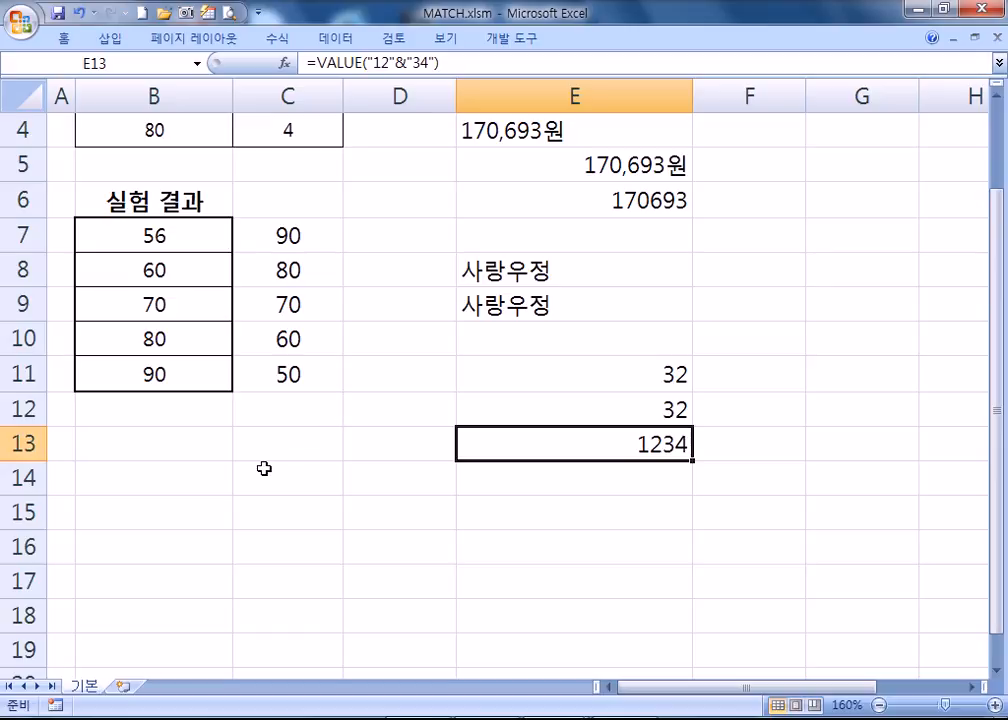
pyautogui.click(325, 490)
pyautogui.write('=ST')
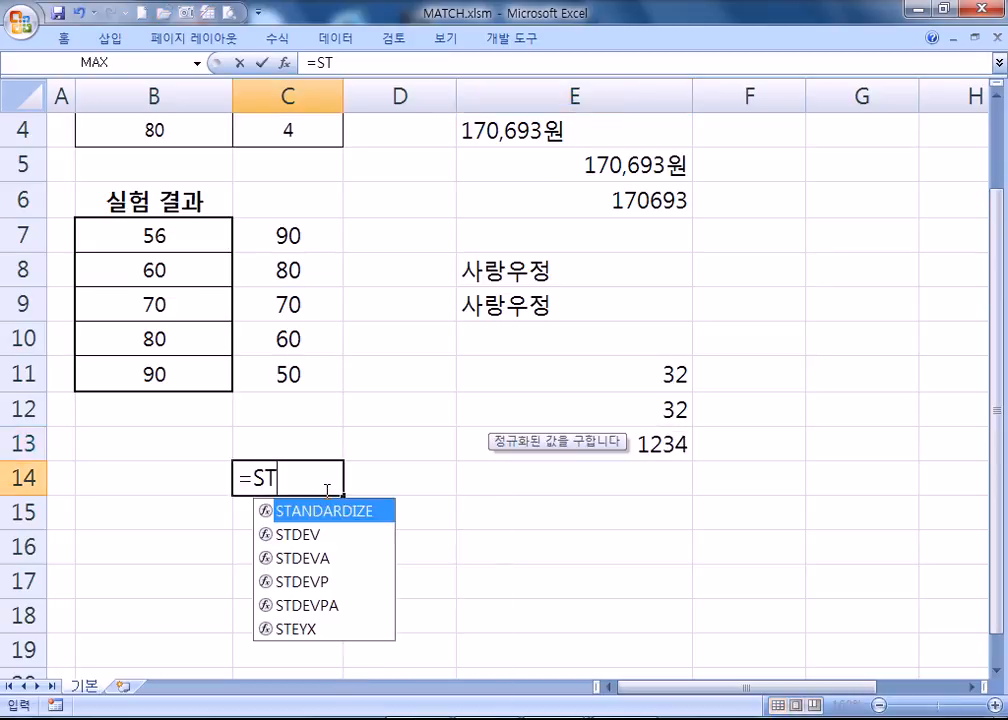
pyautogui.write('DEV(')
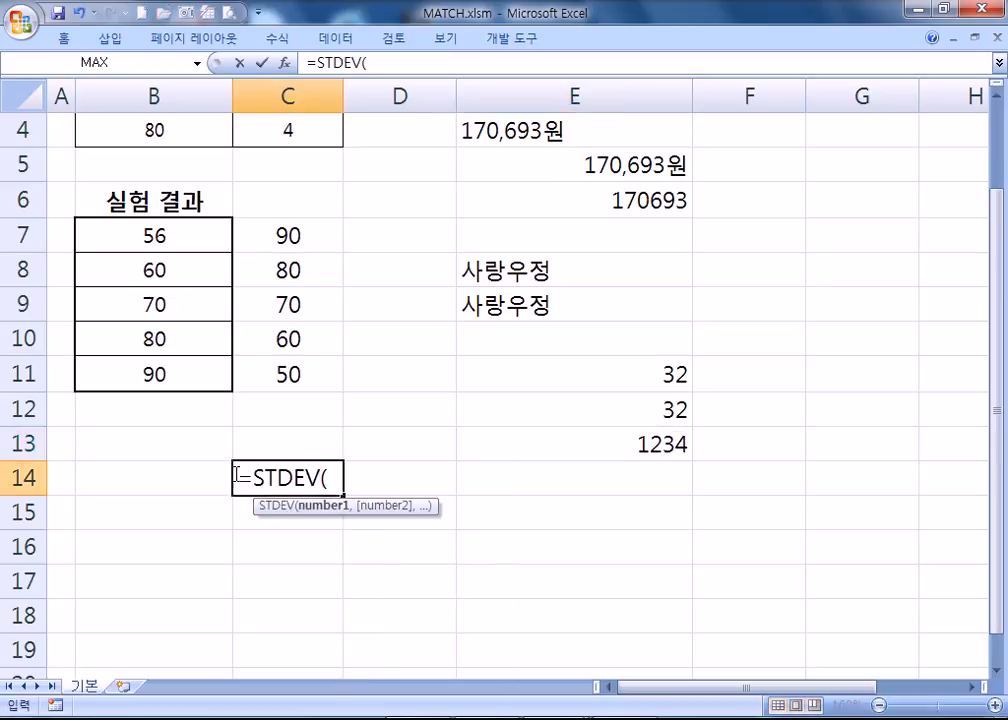
pyautogui.moveTo(148, 234); pyautogui.dragTo(155, 378)
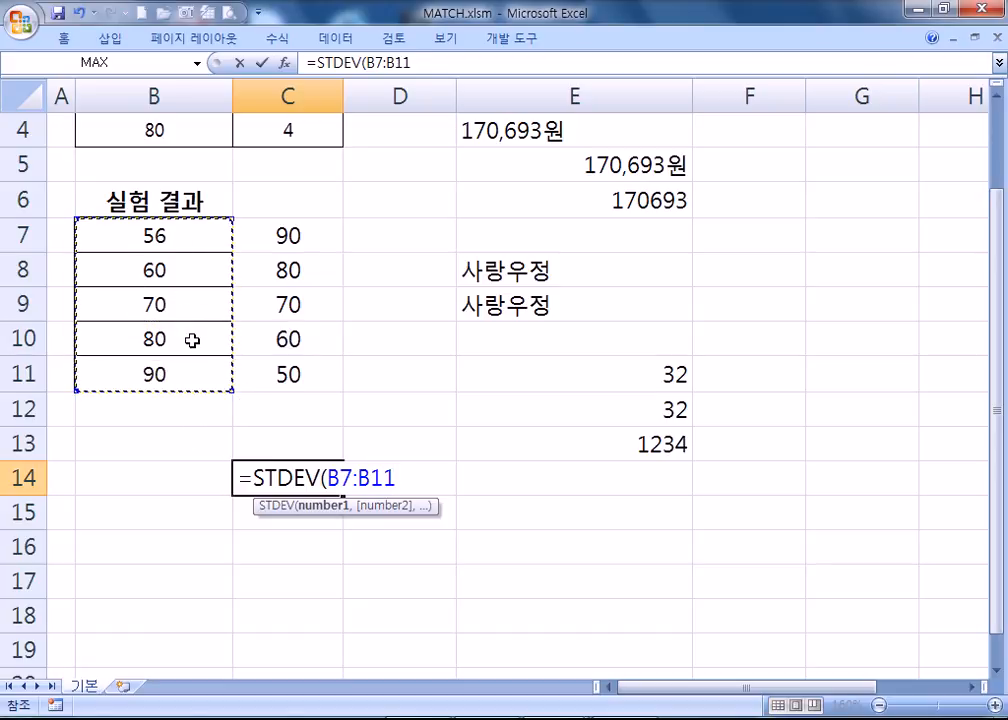
pyautogui.write(',')
pyautogui.moveTo(285, 238); pyautogui.dragTo(286, 378)
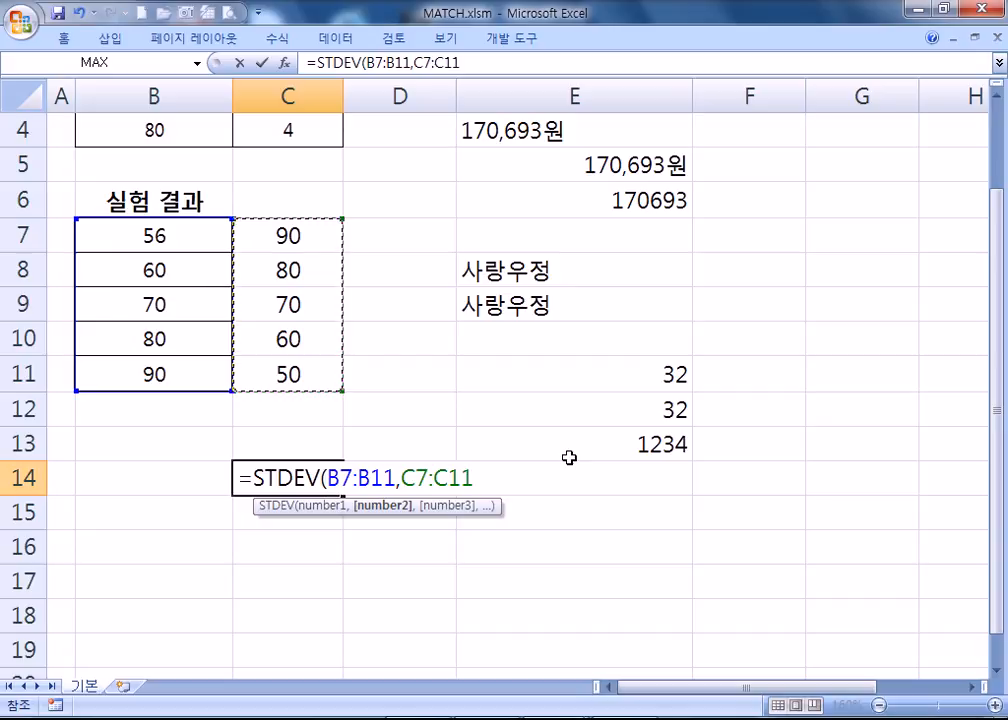
pyautogui.press('Return')
# Check the two data ranges used by the STDEV formula in C14
pyautogui.click(305, 480)
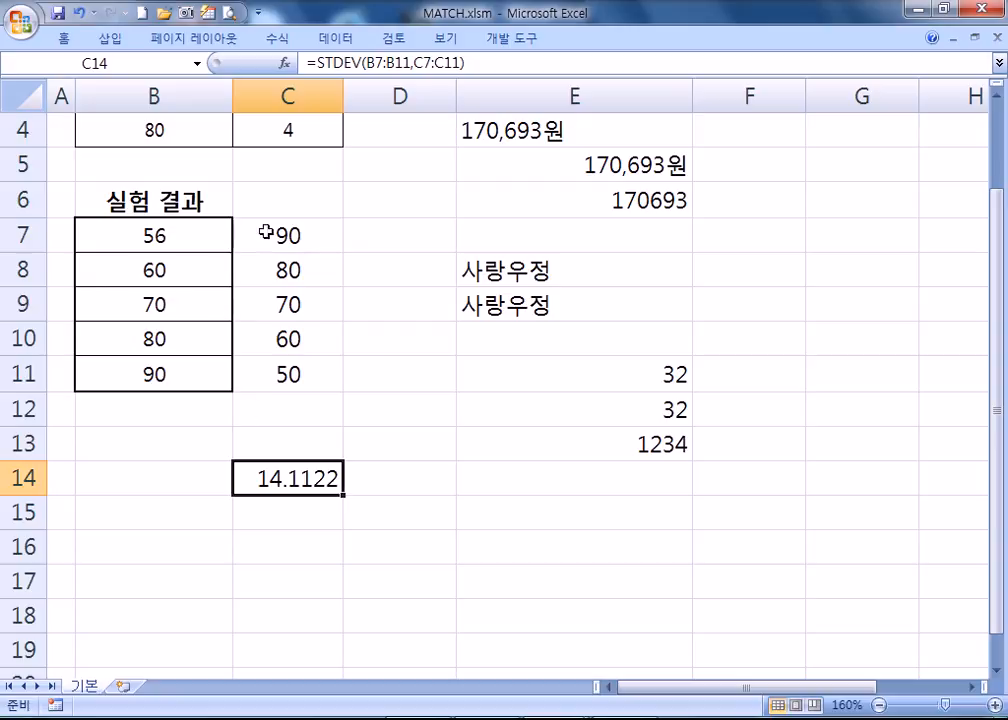
pyautogui.press('F2')
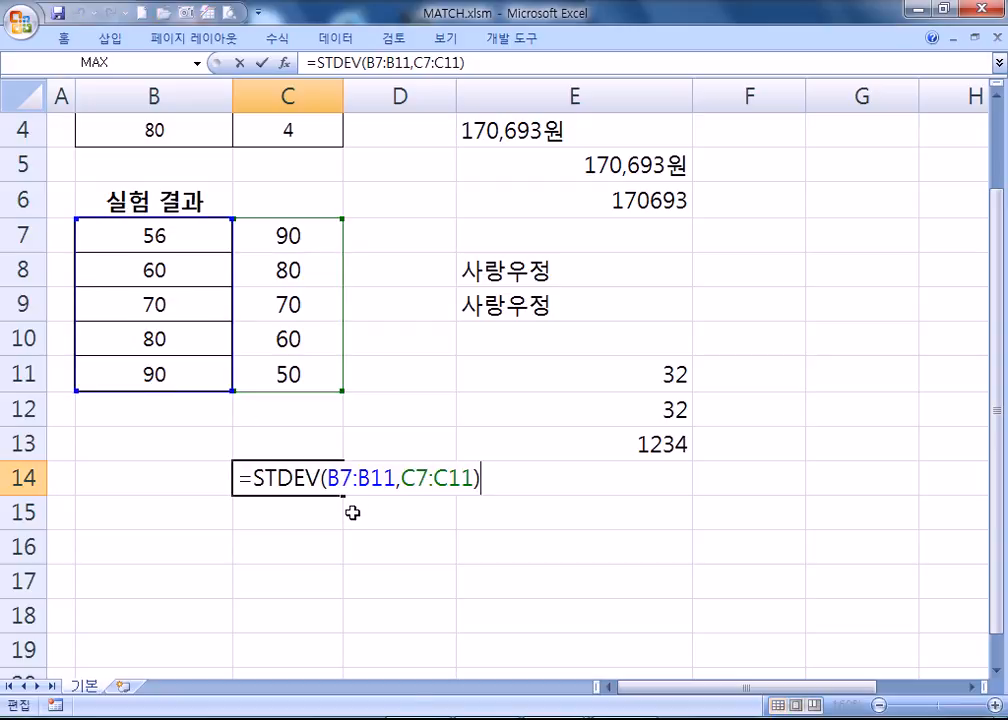
pyautogui.hotkey('ctrl', 'Return')
pyautogui.click(283, 515)
pyautogui.moveTo(286, 236); pyautogui.dragTo(288, 369)
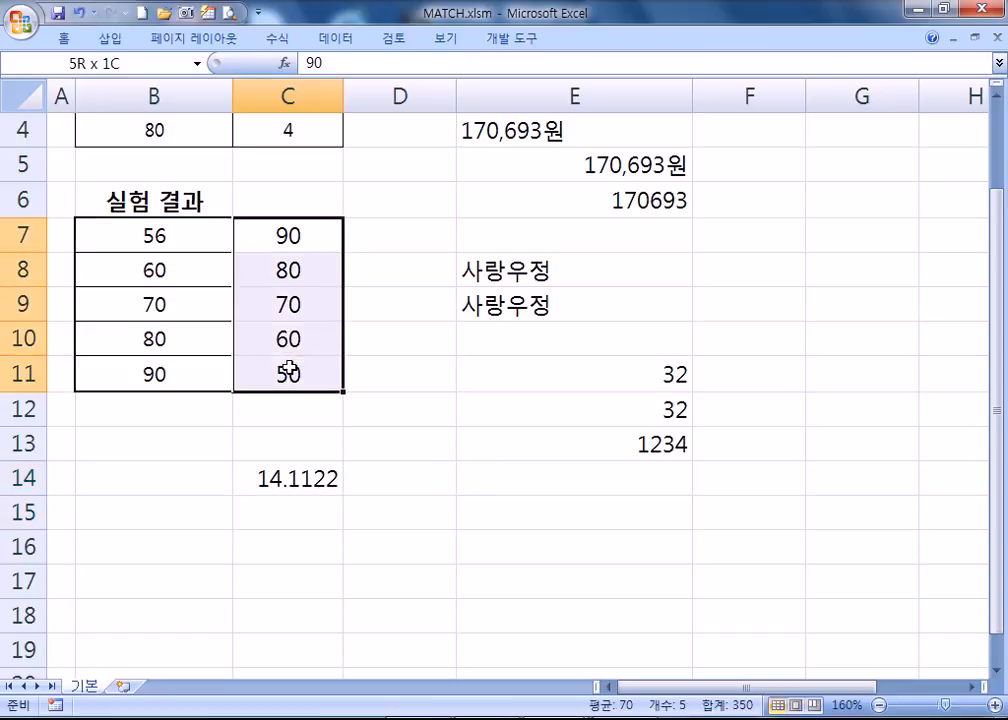
# Calculate the variance of the second data column in C13 with =VAR(C7:C11)
pyautogui.click(324, 440)
pyautogui.write('=VAR(')
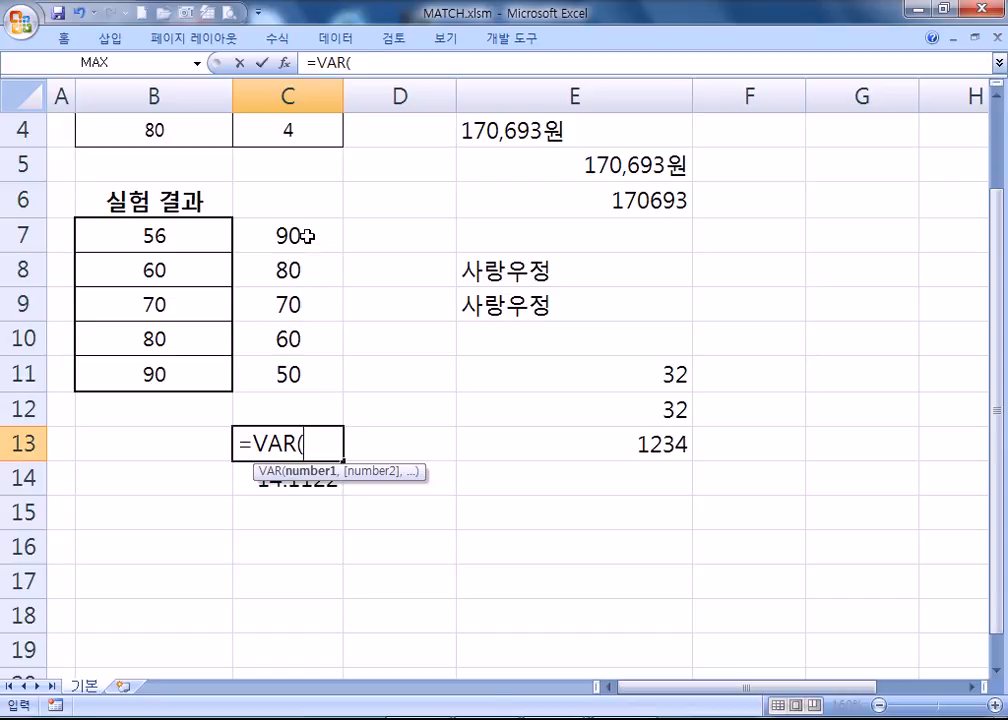
pyautogui.moveTo(308, 232); pyautogui.dragTo(288, 374)
pyautogui.press('Return')
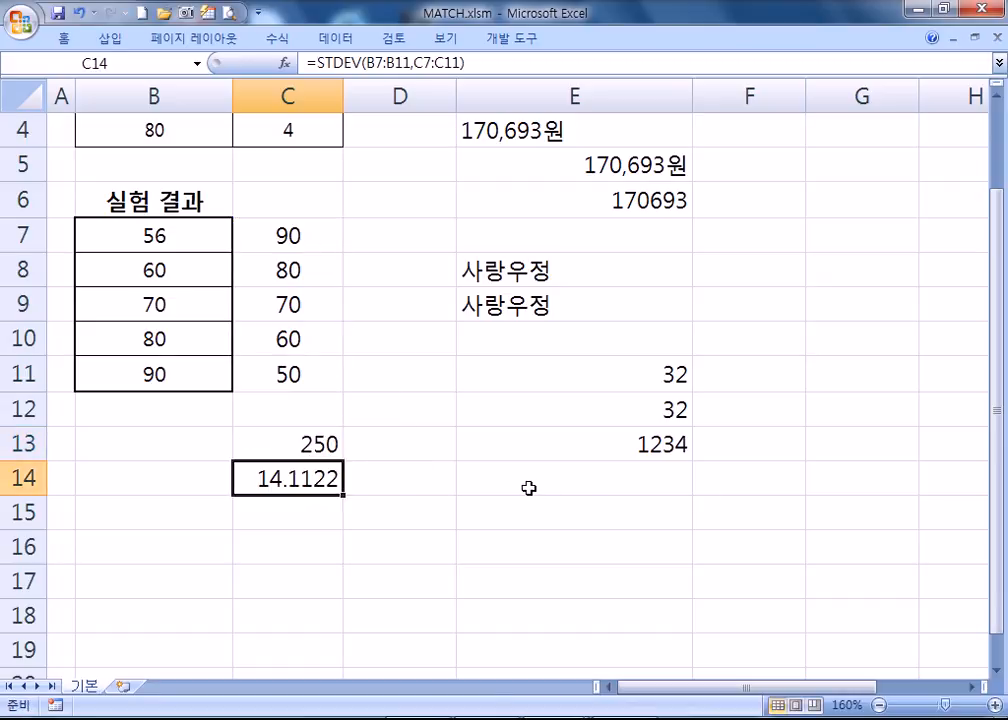
# Calculate the square root of the variance in D13 with a SQRT formula referring to C13
pyautogui.click(411, 437)
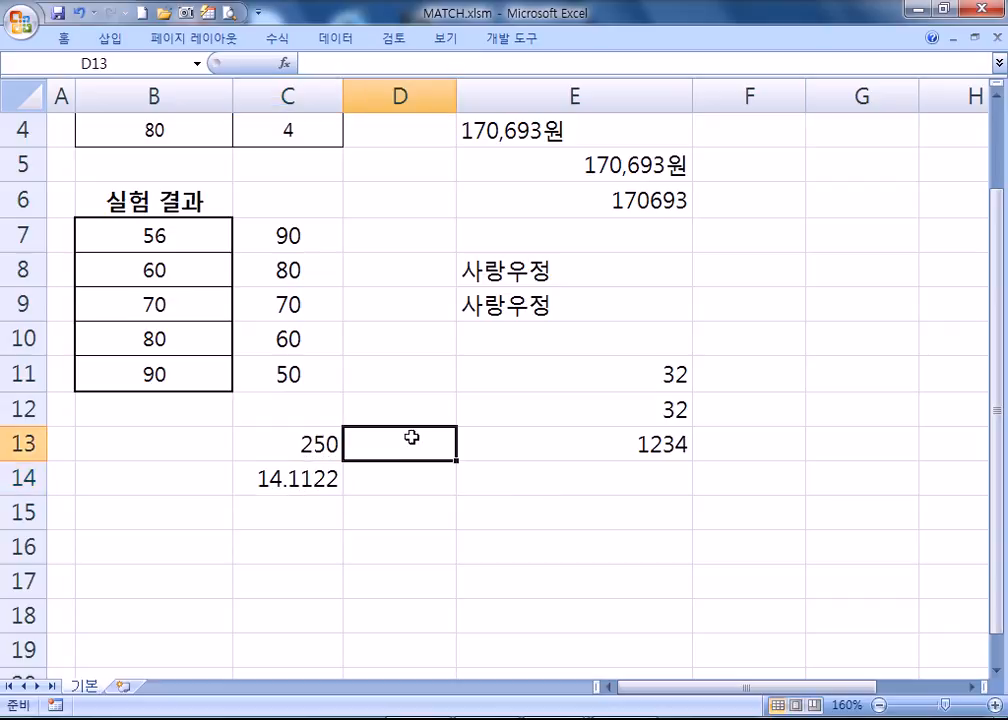
pyautogui.write('=SQRT')
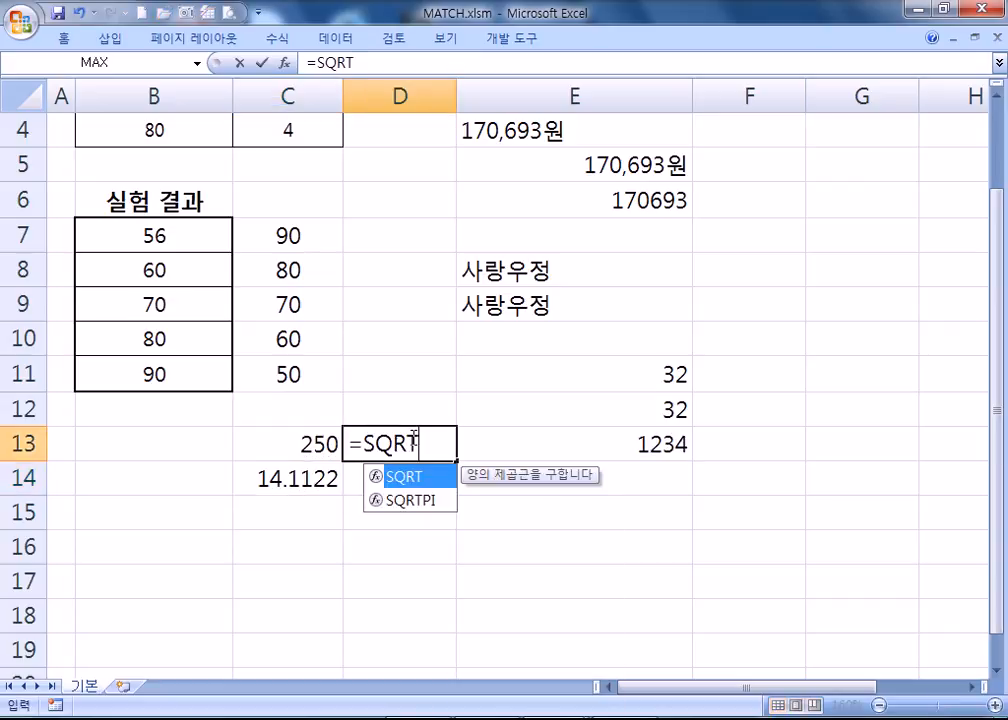
pyautogui.write('(')
pyautogui.click(265, 443)
pyautogui.press('Return')
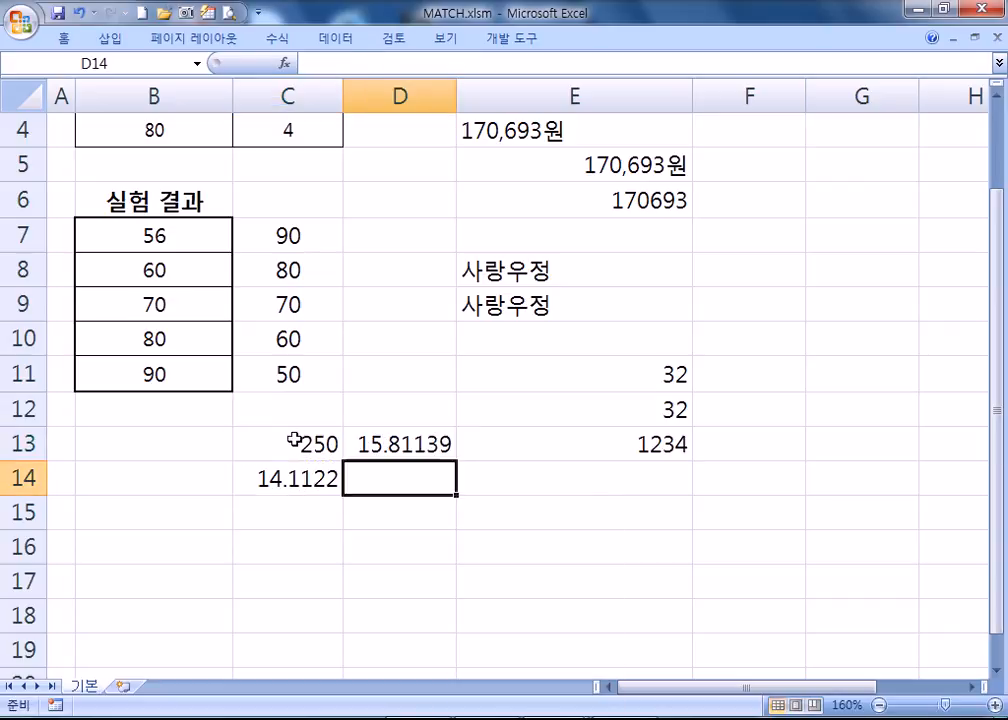
# Remove C7:C11 from C14's standard deviation formula, leaving =STDEV(B7:B11)
pyautogui.click(382, 443)
pyautogui.click(322, 477)
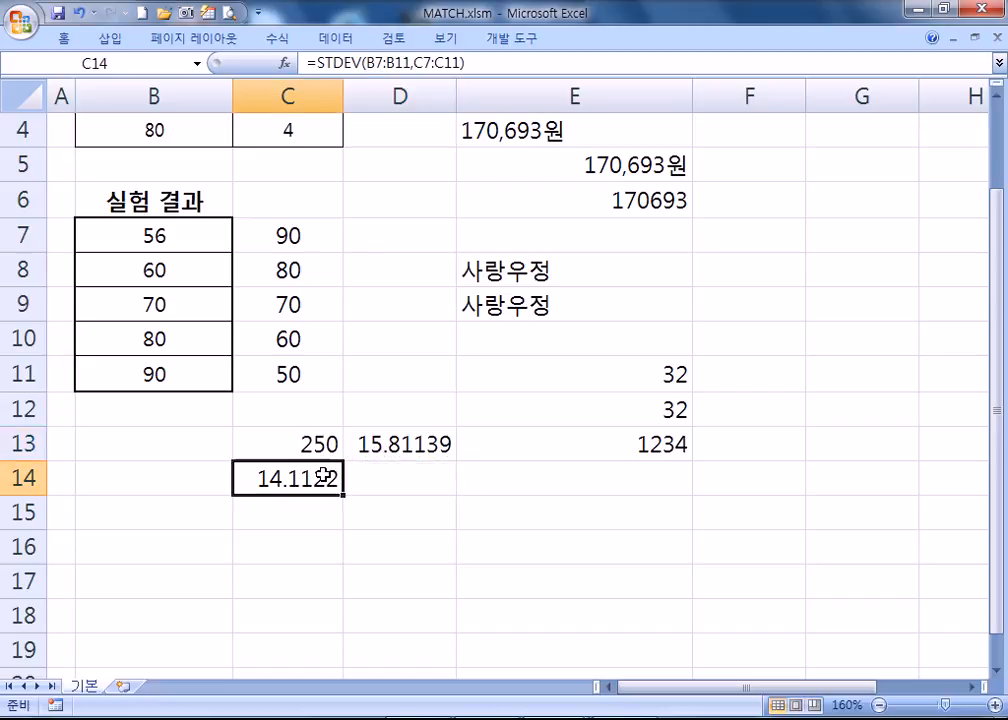
pyautogui.press('F2')
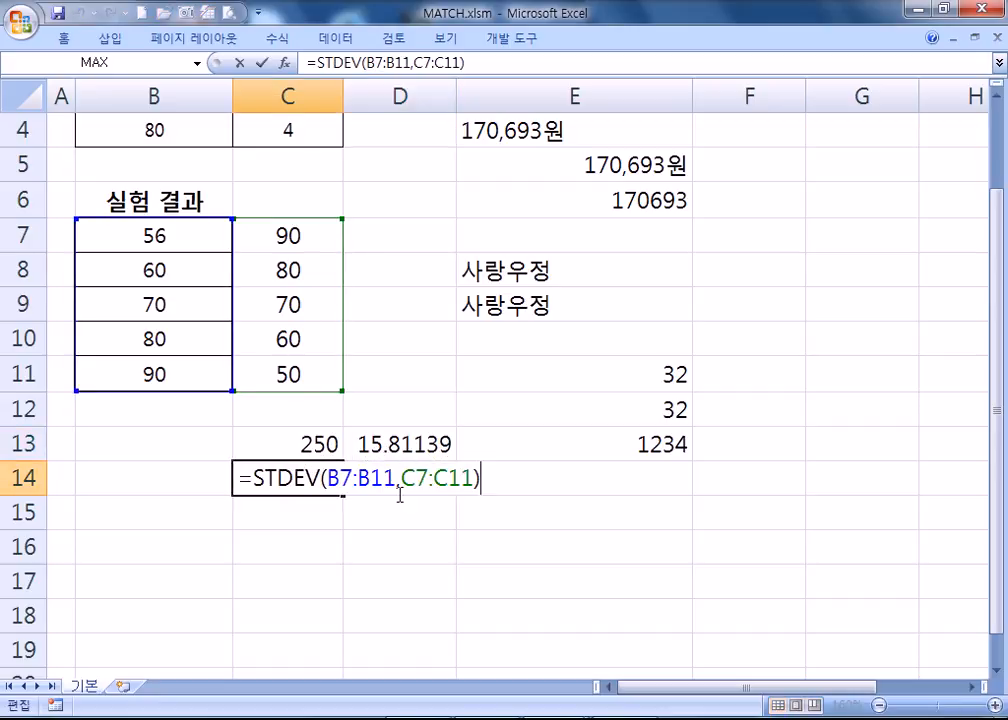
pyautogui.moveTo(348, 478); pyautogui.dragTo(481, 478)
pyautogui.press('Delete')
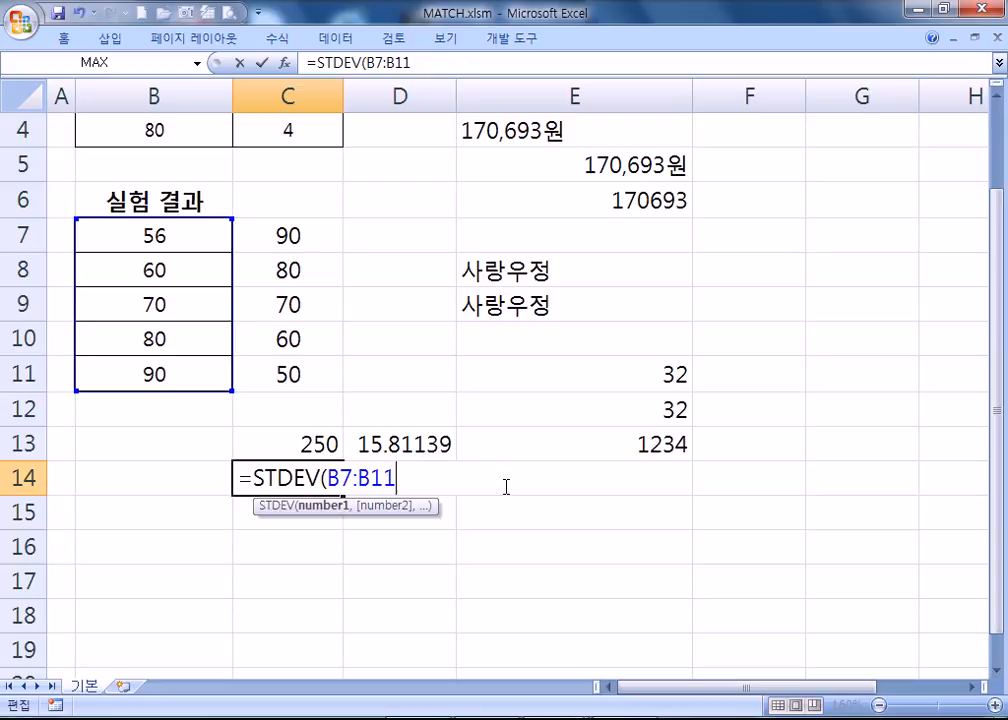
pyautogui.press('Return')
pyautogui.click(300, 478)
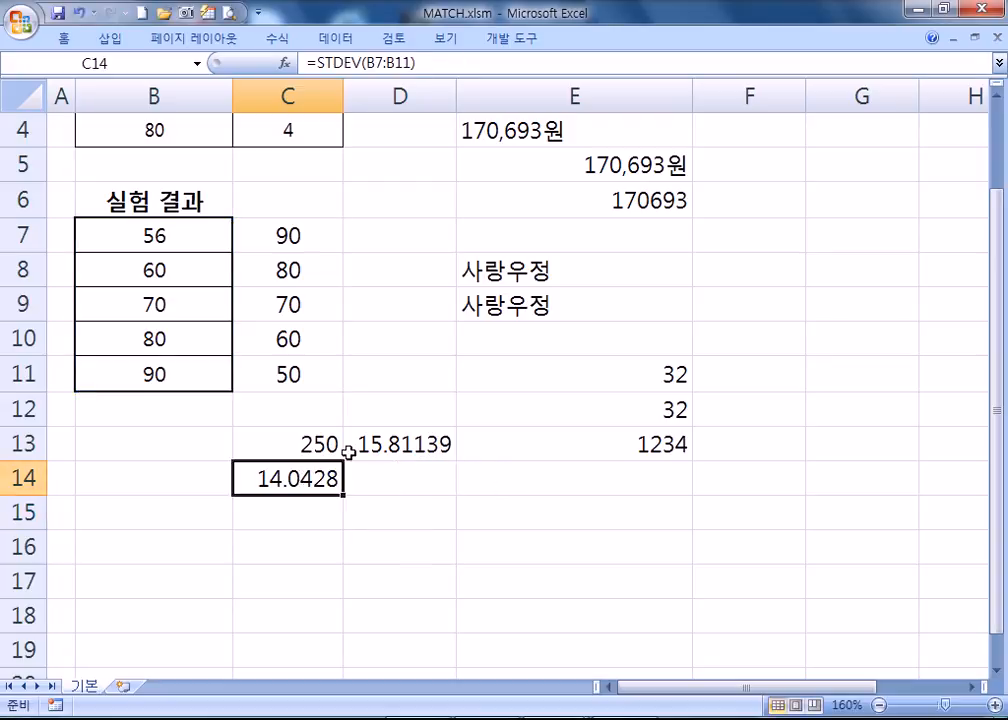
# Replace the range in C14's standard deviation formula with the second data column, giving =STDEV(C7:C11)
pyautogui.doubleClick(312, 481)
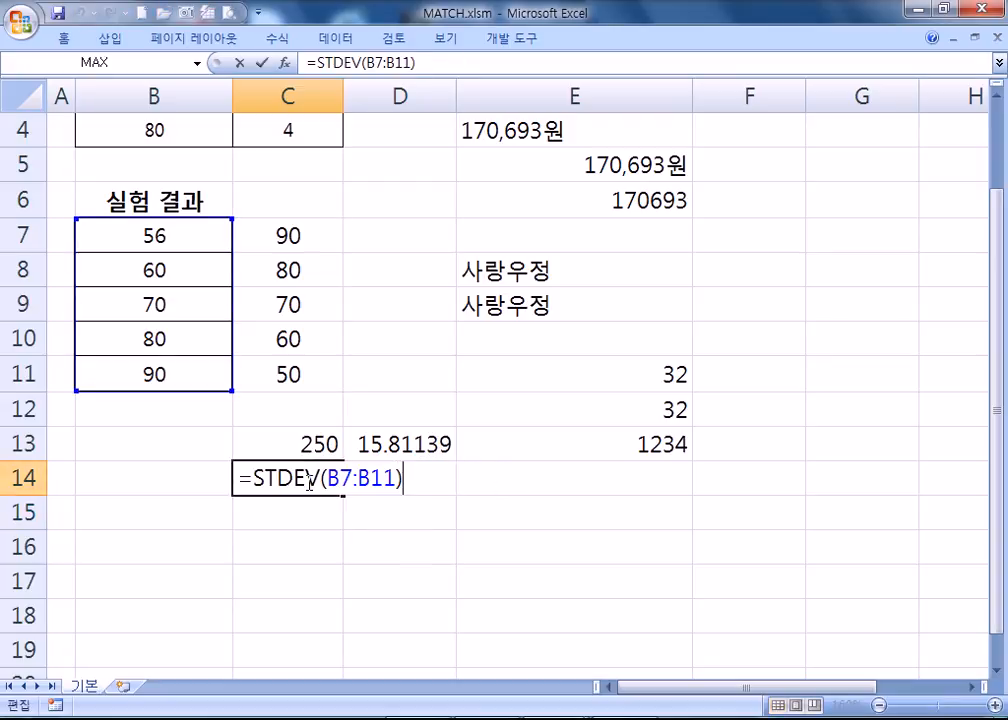
pyautogui.moveTo(328, 479); pyautogui.dragTo(397, 479)
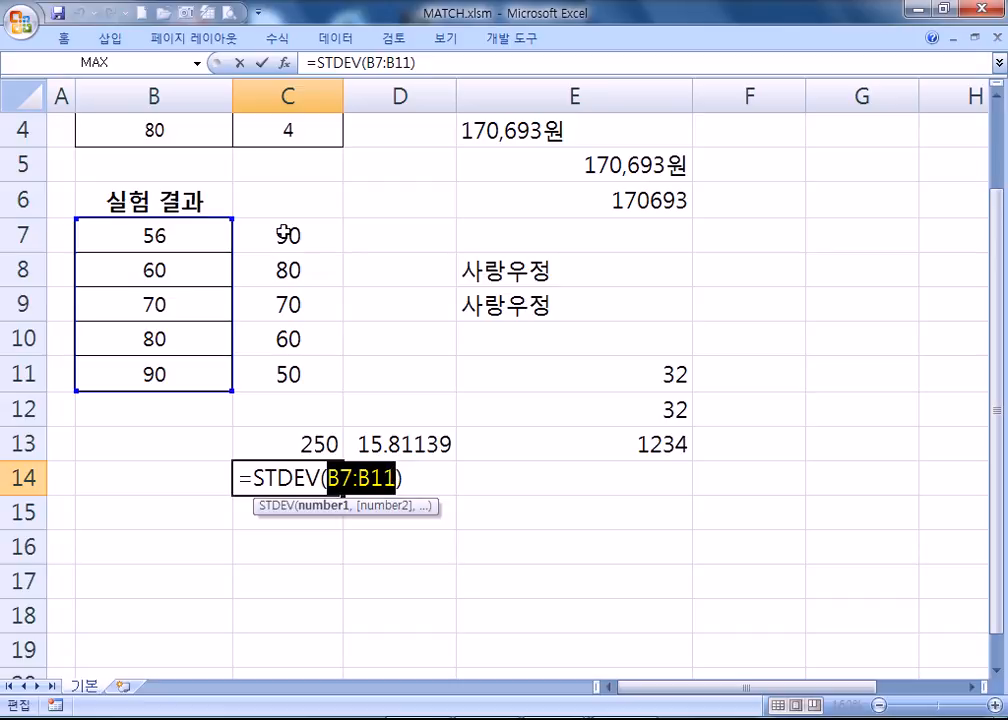
pyautogui.moveTo(284, 233); pyautogui.dragTo(288, 375)
pyautogui.press('Return')
pyautogui.click(294, 477)
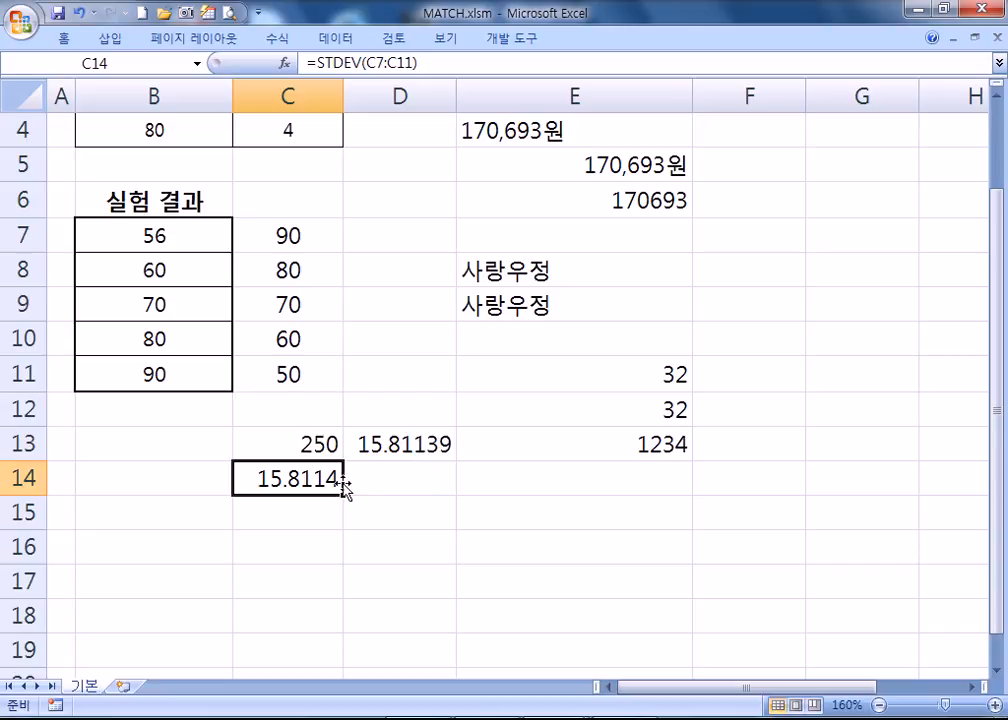
# Compare the VAR formula in C13 with the STDEV formula in C14 and the ranges they use
pyautogui.click(338, 446)
pyautogui.press('F2')
pyautogui.press('Escape')
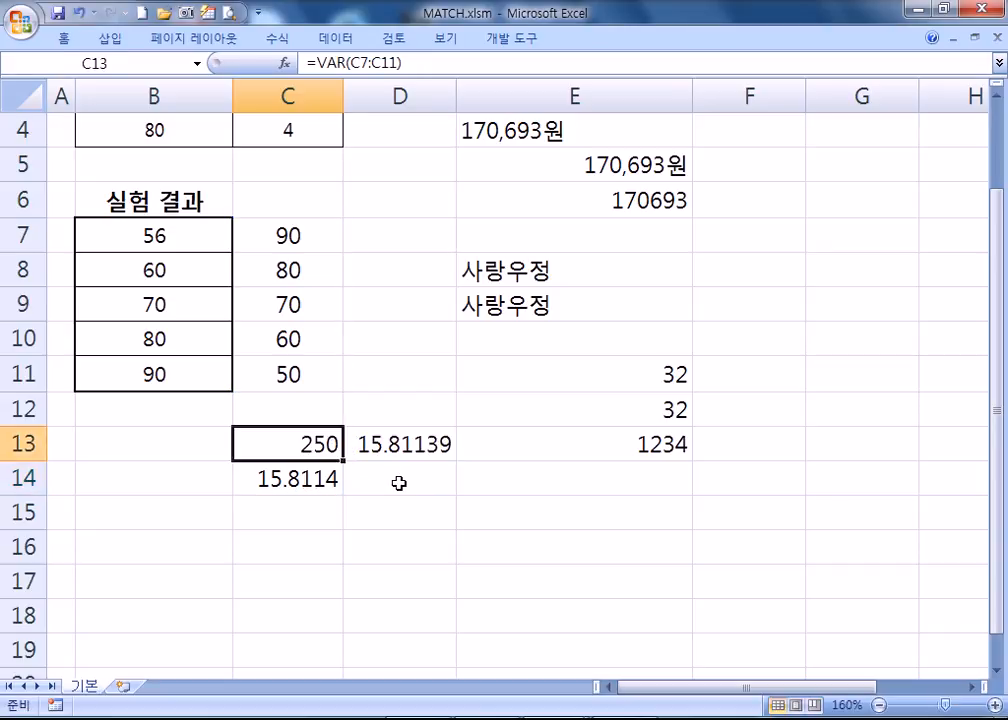
pyautogui.click(330, 479)
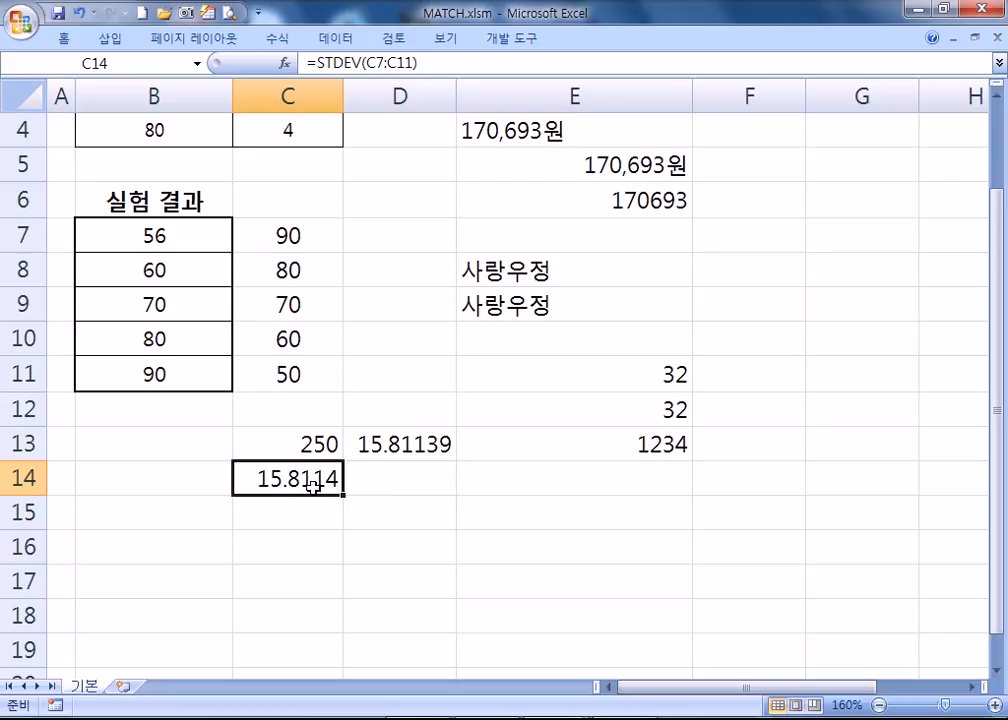
pyautogui.click(299, 443)
pyautogui.doubleClick(322, 480)
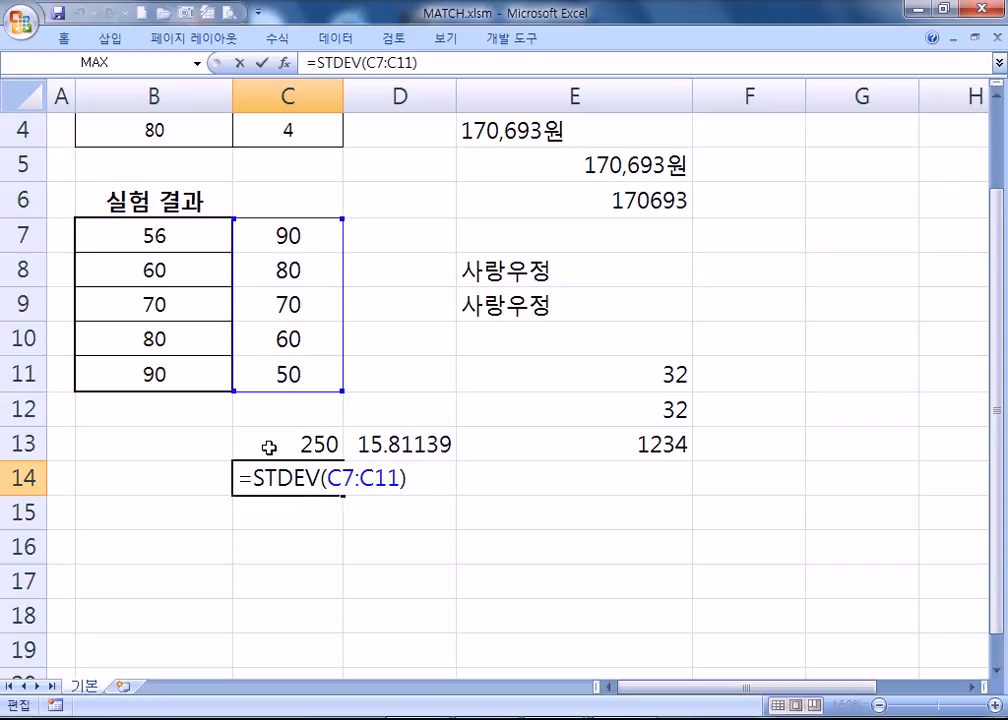
pyautogui.press('Return')
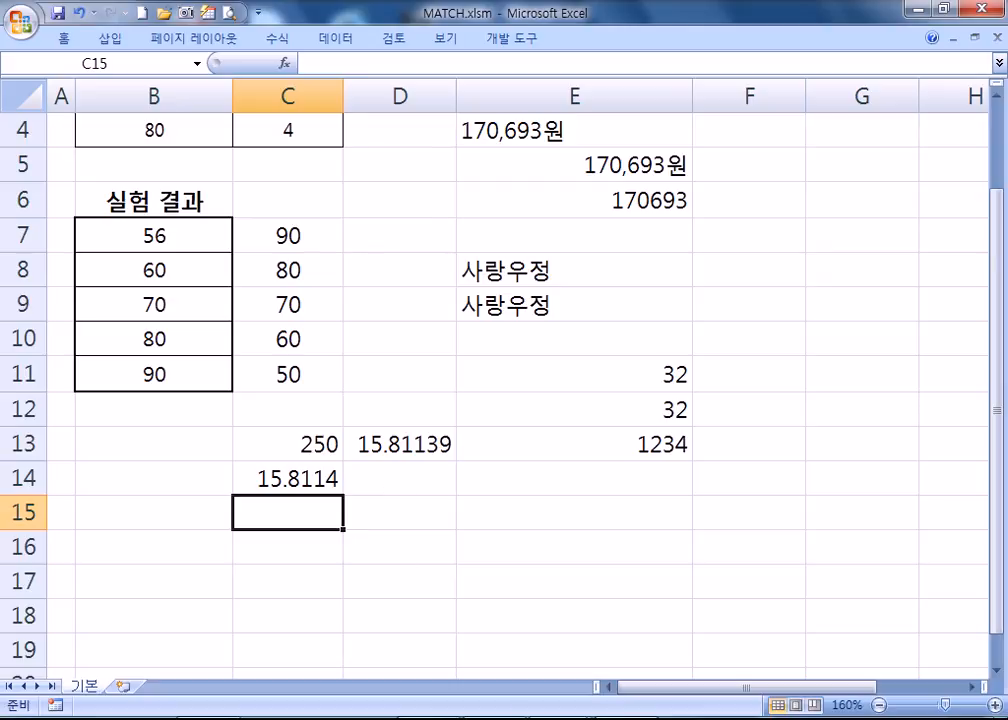
# Switch to the Notepad notes and begin two syntax lines, =COUNTIF( and =COUNTIFS(, below the AVERAGE notes
pyautogui.hotkey('alt', 'Tab')
pyautogui.scroll(-2, 213, 304)
pyautogui.click(156, 334)
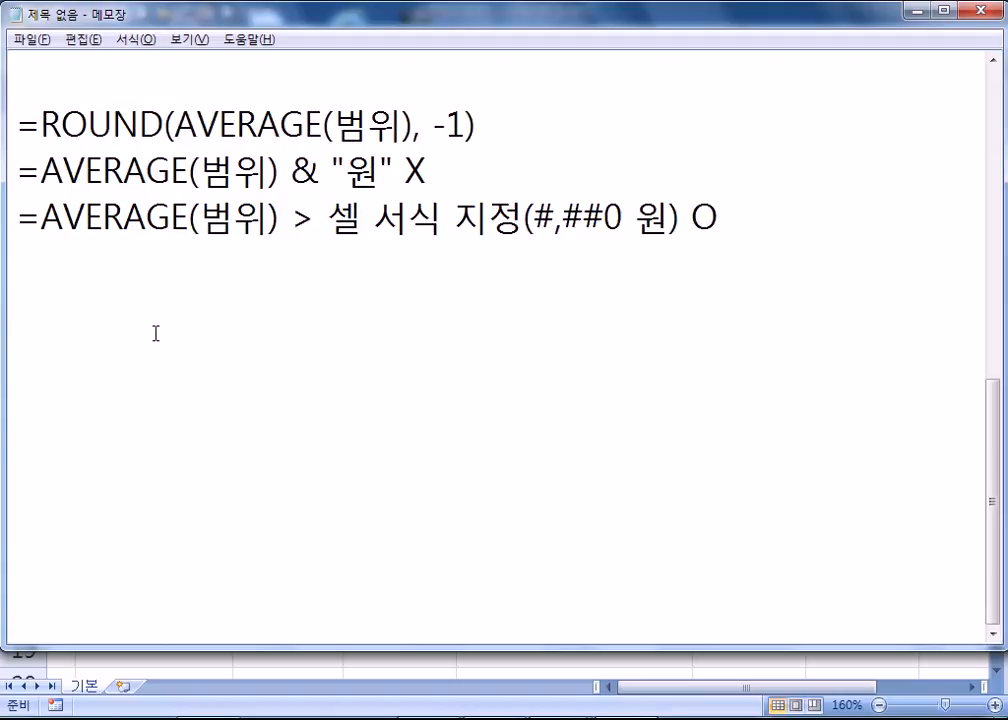
pyautogui.write('=채ㅓㅜ')
pyautogui.press('BackSpace')
pyautogui.press('BackSpace')
pyautogui.press('BackSpace')
pyautogui.write('COUNTIF(')
pyautogui.press('Return')
pyautogui.write('=CO')
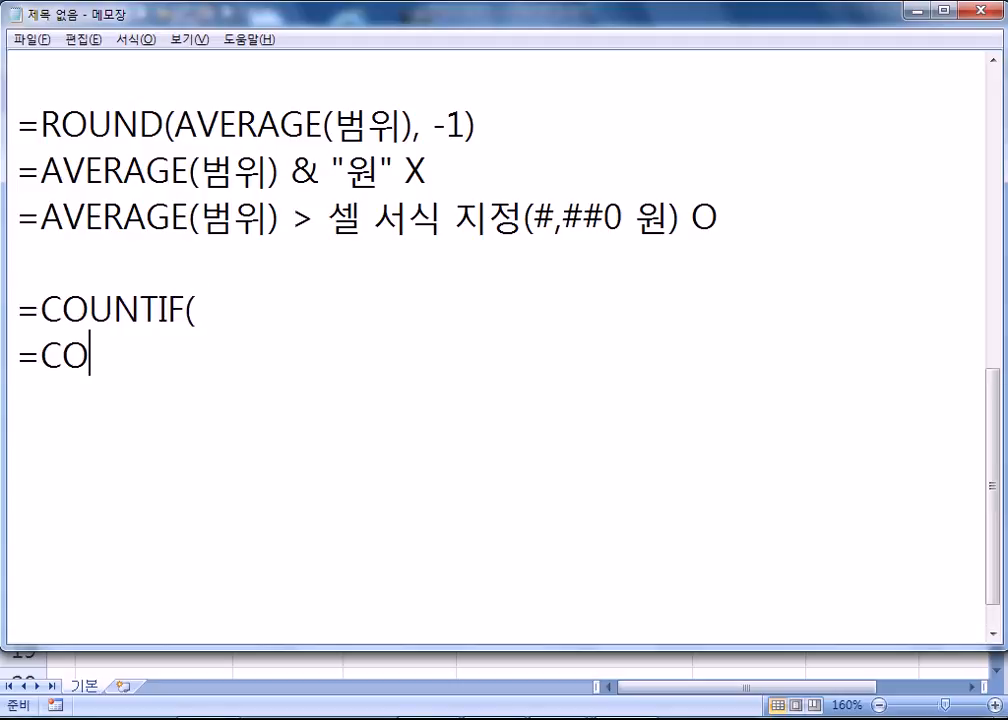
pyautogui.write('UNTIFS(')
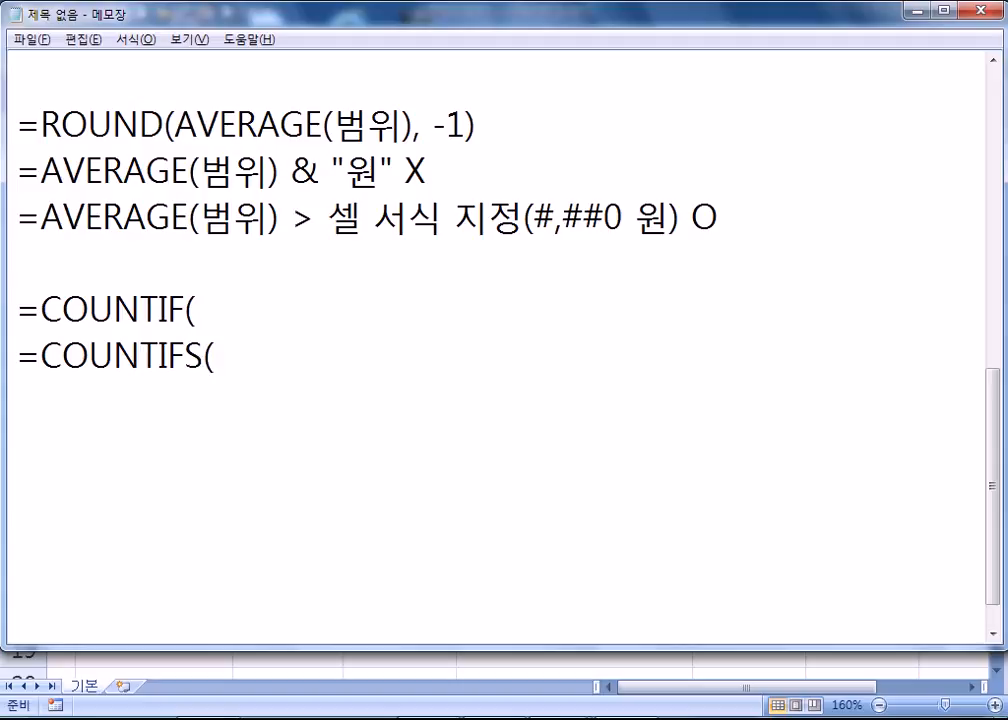
# Complete the syntax lines as =COUNTIF(범위, 조건) and =COUNTIFS(범위1, 조건1, 범위2, 조건2, ....)
pyautogui.press('Up')
pyautogui.write('버ㅁ위, 조건)')
pyautogui.press('Down')
pyautogui.write('범위1, 조건1, 범')
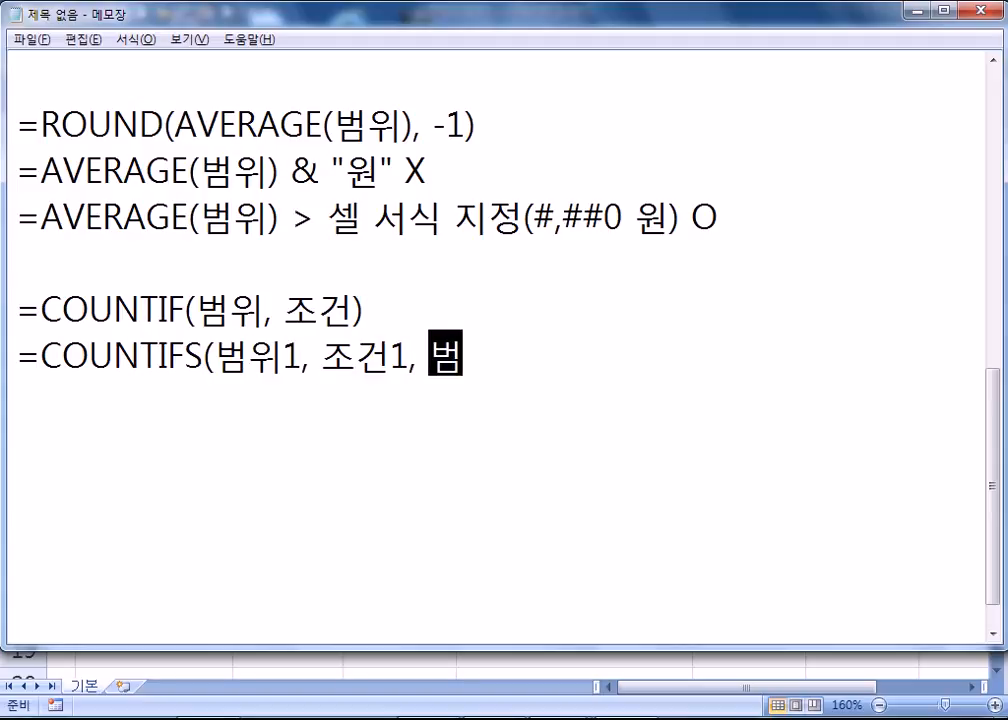
pyautogui.write('위2, 조건2, ....)')
pyautogui.press('Return')
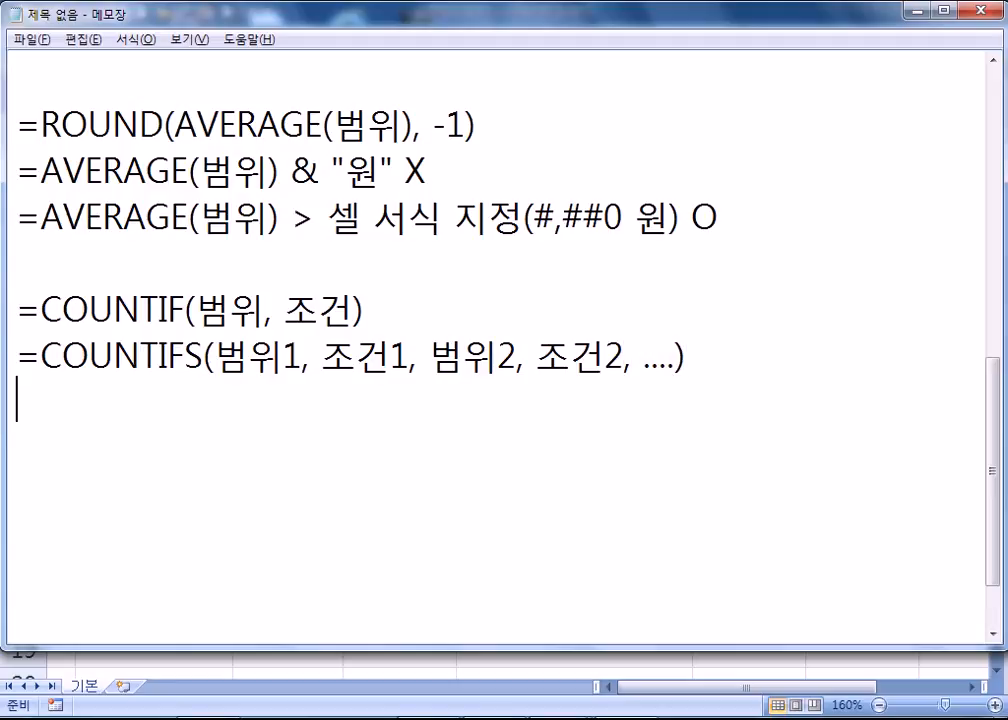
# Add several blank lines below the COUNTIFS syntax line to make room for more notes
pyautogui.press('Return')
pyautogui.press('Return')
pyautogui.press('Return')
pyautogui.press('Return')
pyautogui.press('Return')
pyautogui.press('Return')
pyautogui.scroll(-1, 92, 349)
# Leave one blank line after the COUNTIFS note and begin two syntax lines, =SUMIF( and =SUMIFS(
pyautogui.click(50, 196)
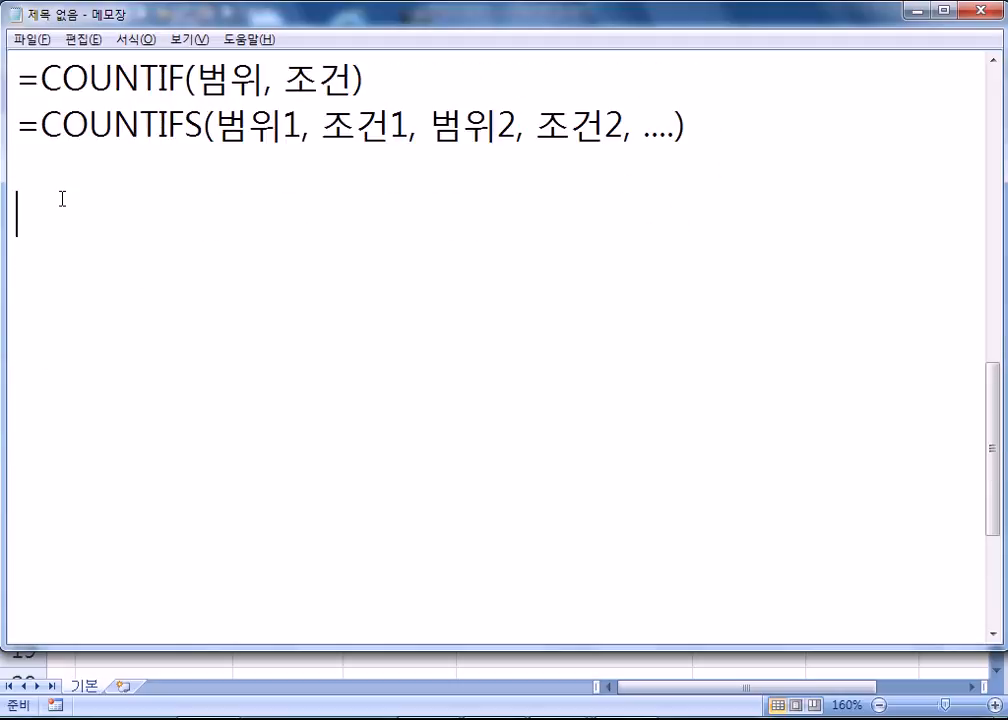
pyautogui.write('=SUMIF(')
pyautogui.press('Return')
pyautogui.write('=녀ㅡㅑㄹㄴ(')
pyautogui.press('BackSpace')
pyautogui.press('BackSpace')
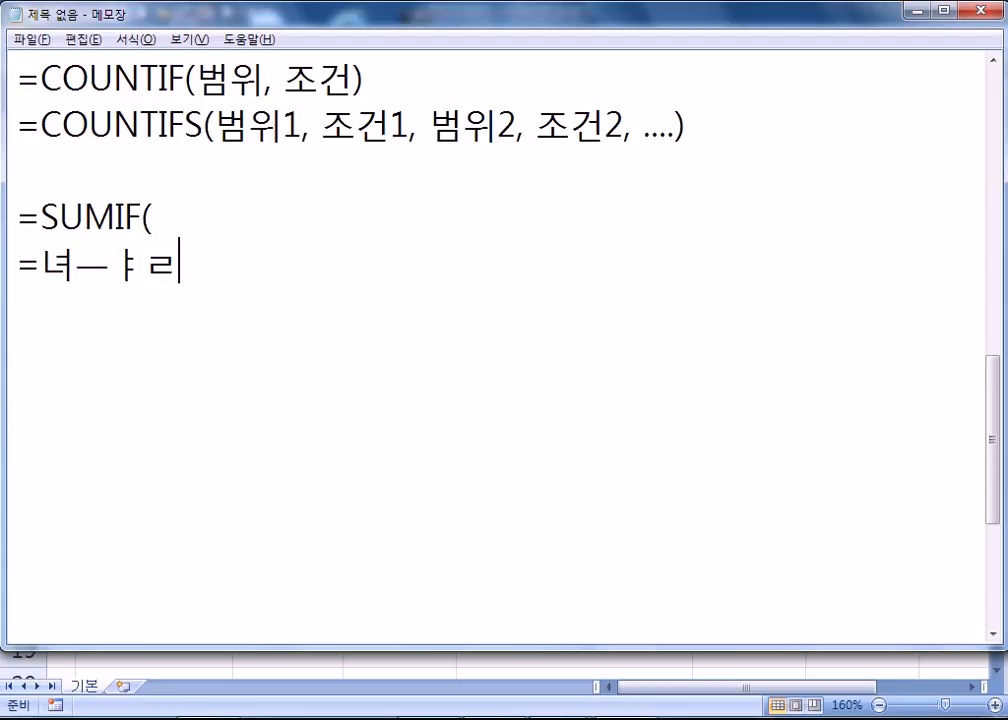
pyautogui.press('BackSpace')
pyautogui.press('BackSpace')
pyautogui.press('BackSpace')
pyautogui.press('BackSpace')
pyautogui.write('SUMIF')
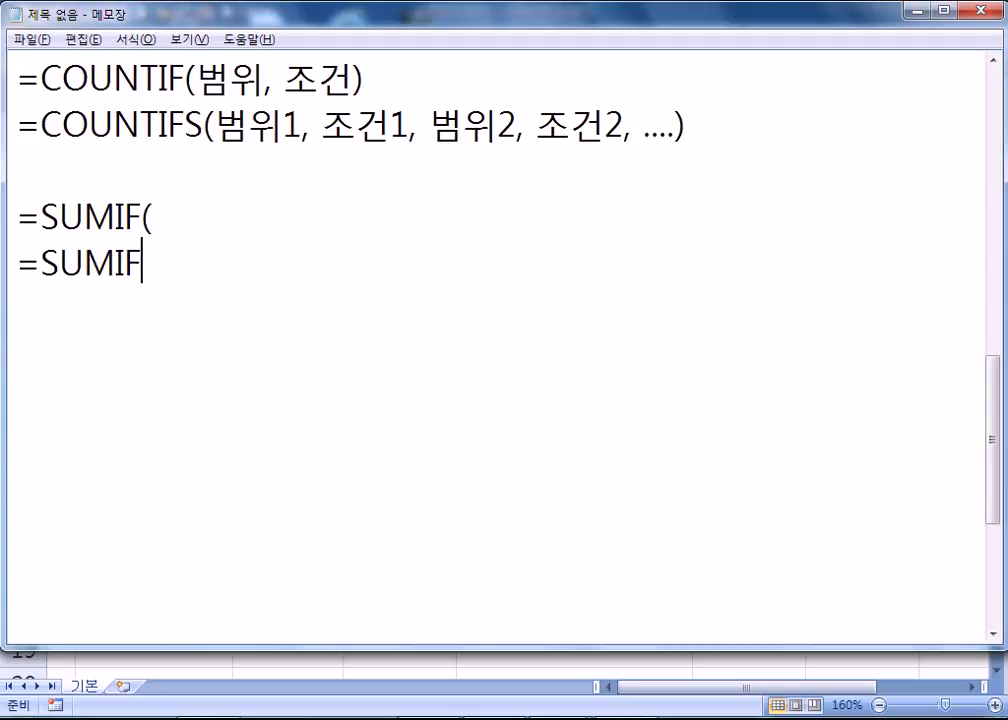
pyautogui.write('S(')
# Complete the SUMIF syntax line as =SUMIF(범위, 조건, 합계를 구할 범위)
pyautogui.press('Up')
pyautogui.write('Q')
pyautogui.press('BackSpace')
pyautogui.write('버ㅏㅁ')
pyautogui.press('BackSpace')
pyautogui.press('BackSpace')
pyautogui.press('BackSpace')
pyautogui.write('범누')
pyautogui.press('BackSpace')
pyautogui.press('BackSpace')
pyautogui.write('위, 조건, ')
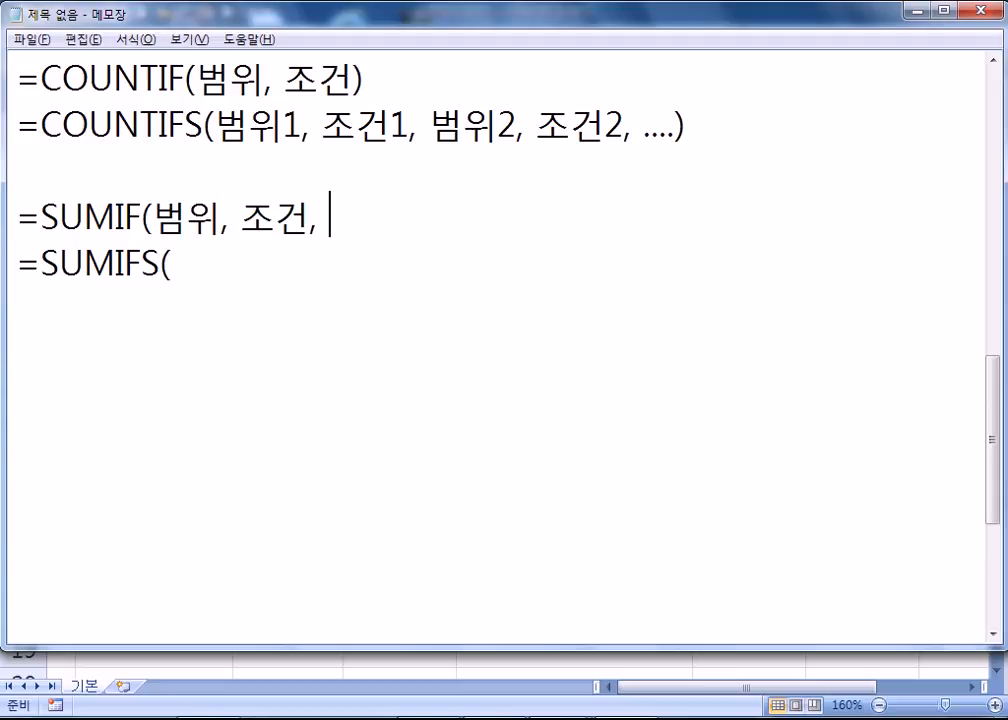
pyautogui.write('하ㅂ계를 구합')
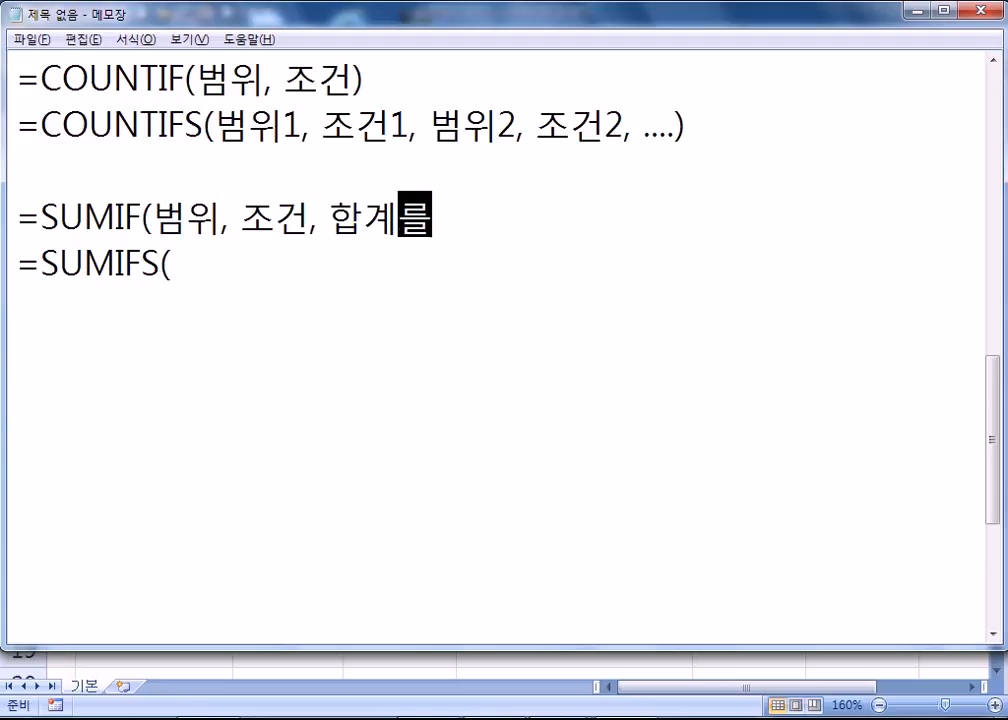
pyautogui.press('BackSpace')
pyautogui.write('ㄹ 범위)')
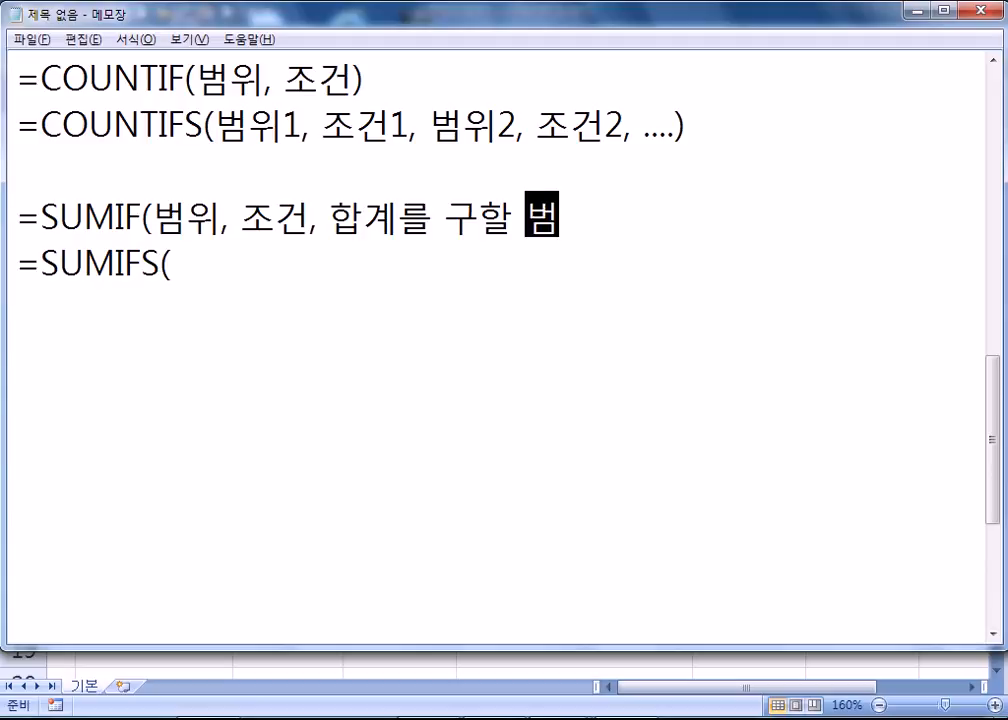
# Complete the SUMIFS syntax line as =SUMIFS(합계를 구할 범위, 범위1, 조건1, 범위2, 조건2, ....) and start a new line
pyautogui.press('Down')
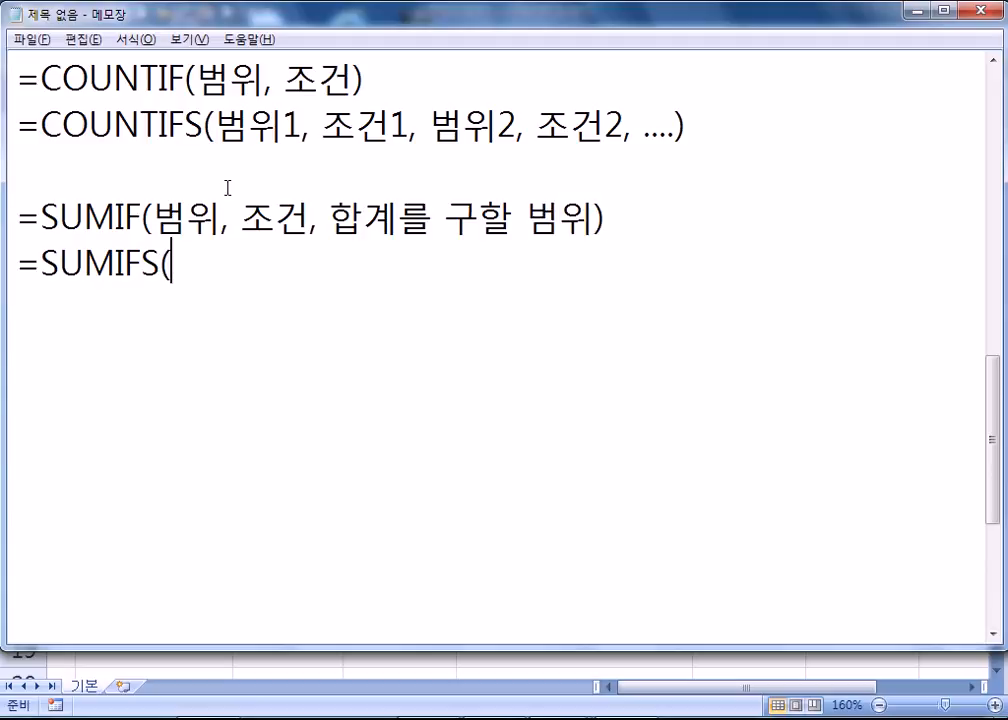
pyautogui.write('합계를 ㄱ')
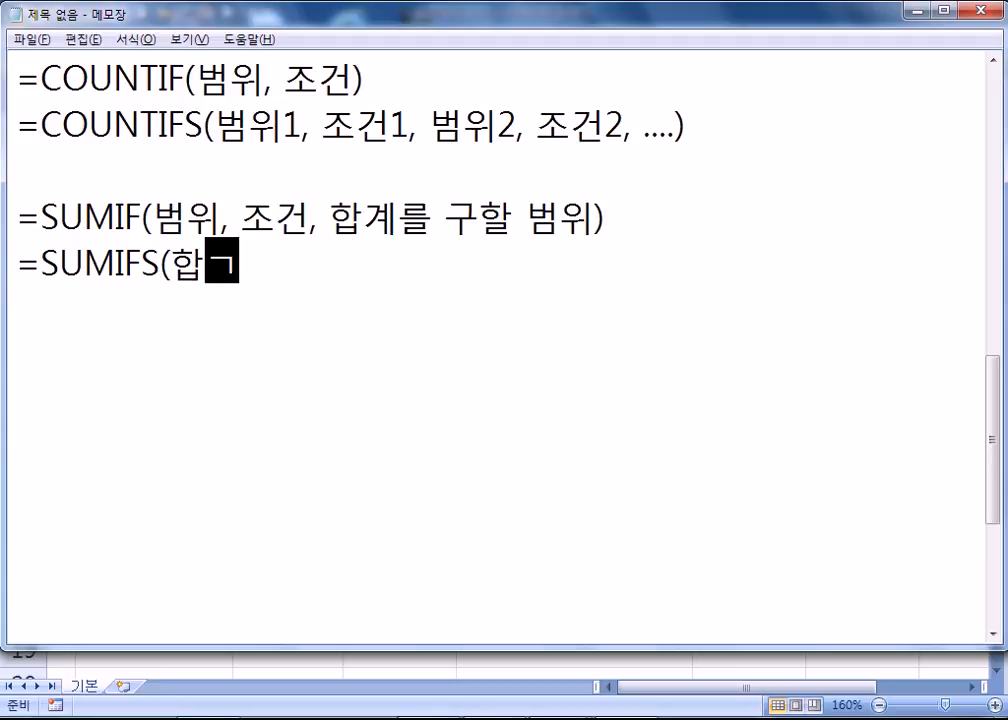
pyautogui.write('구할 범위, ')
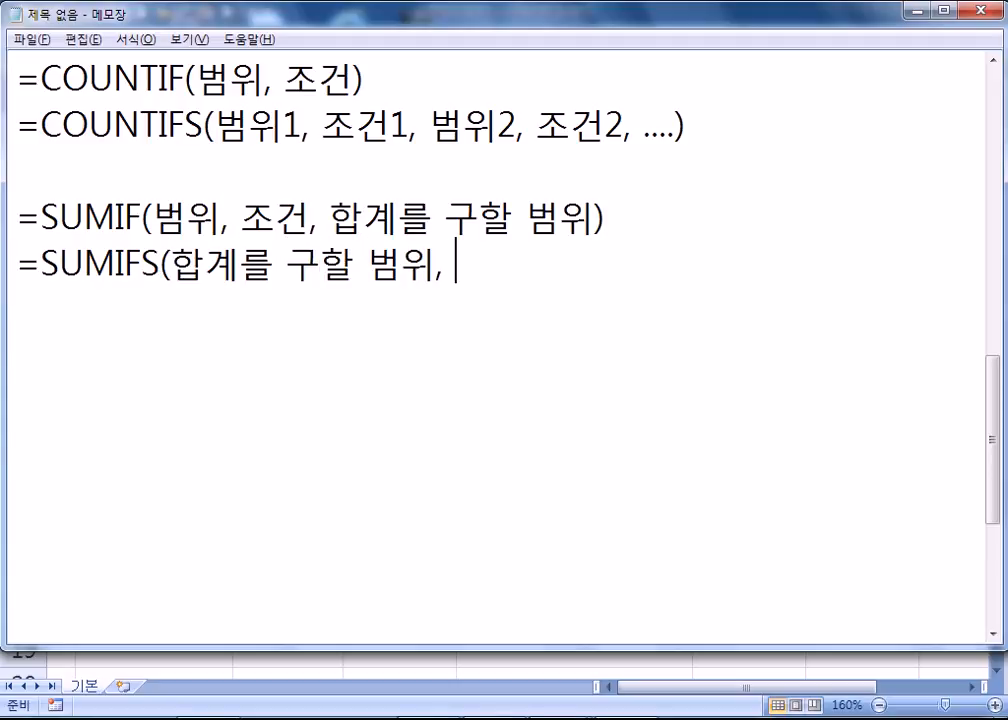
pyautogui.write('범위1, ㅂ')
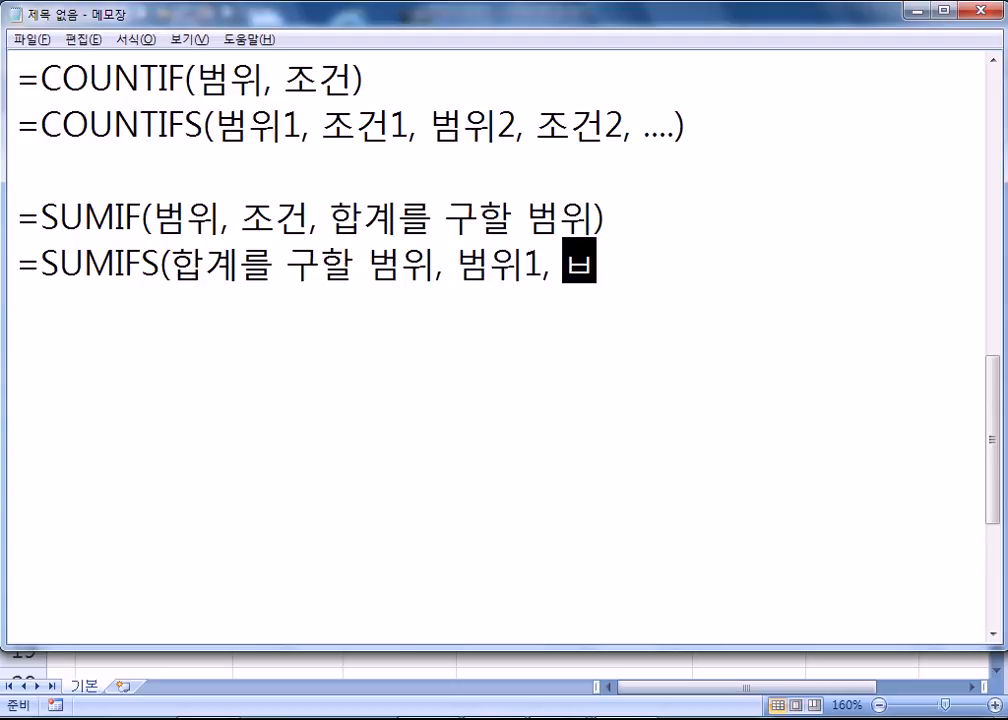
pyautogui.press('BackSpace')
pyautogui.write('ㅈ조건1, 범')
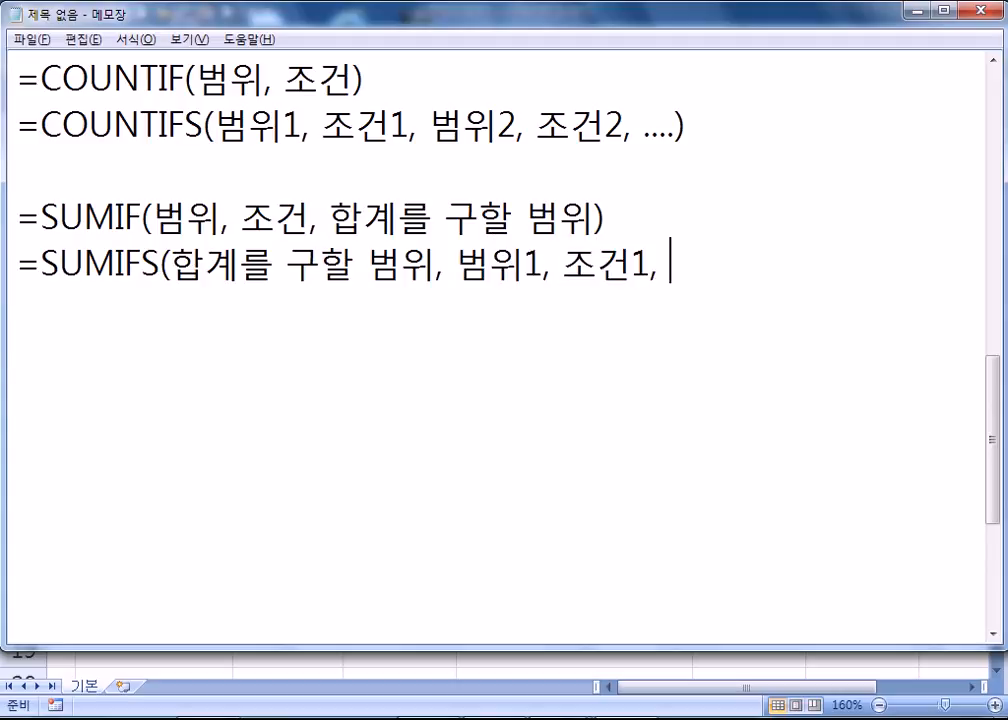
pyautogui.write('위')
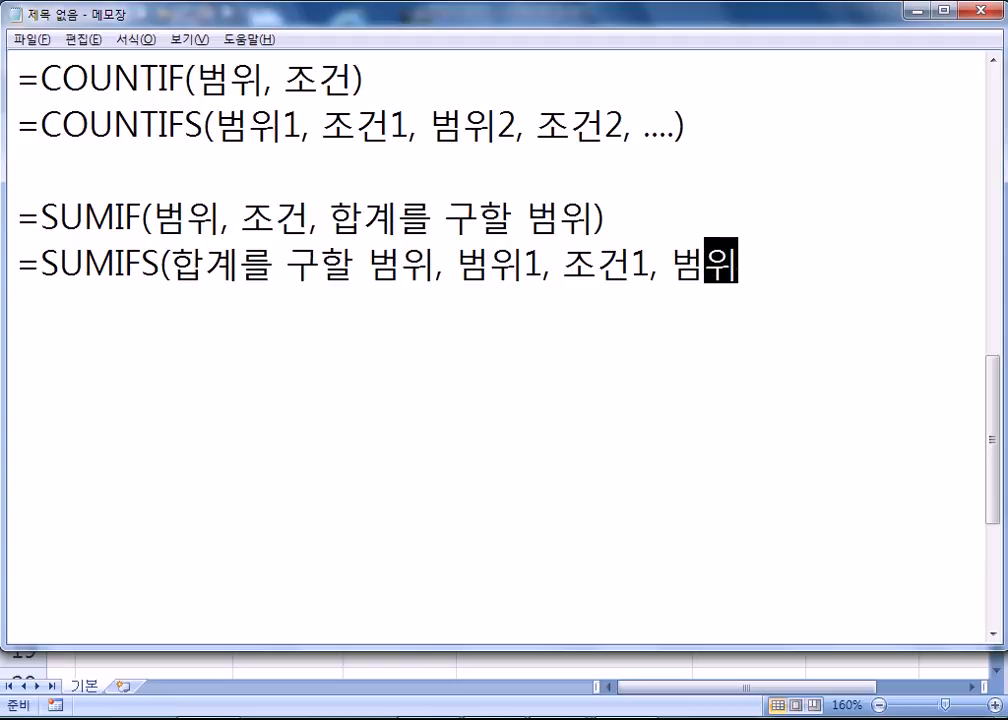
pyautogui.write('2, 조건')
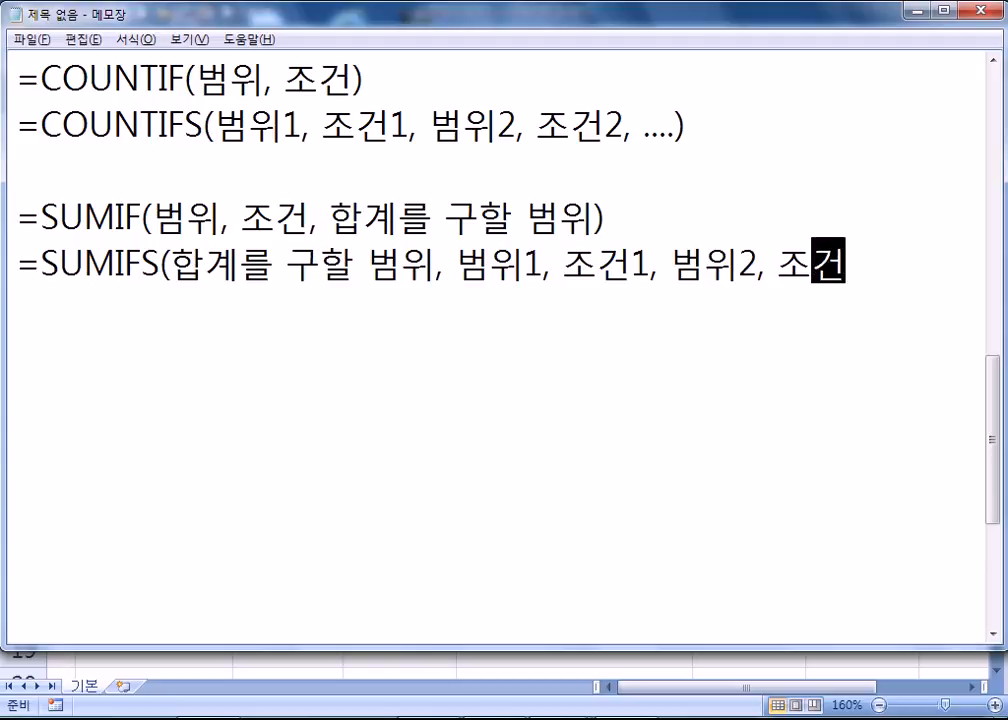
pyautogui.write('2, ....)')
pyautogui.press('Return')
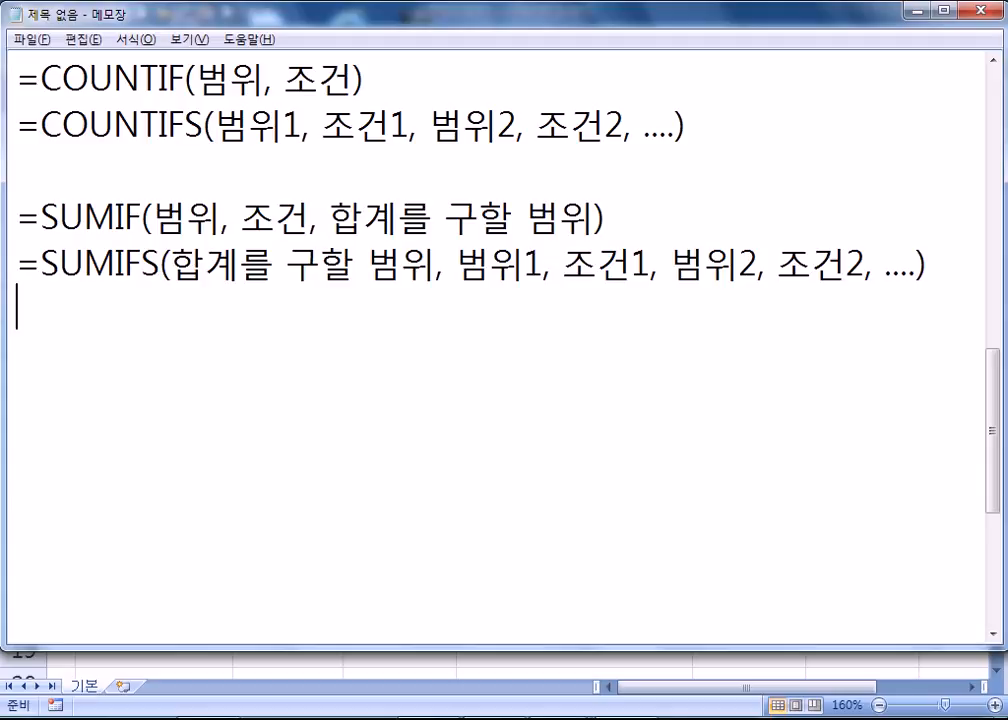
# Leave one blank line after the SUMIFS note and begin two syntax lines, =AVERAGEIF( and =AVERAGEIFS(
pyautogui.press('Return')
pyautogui.write('=AVE')
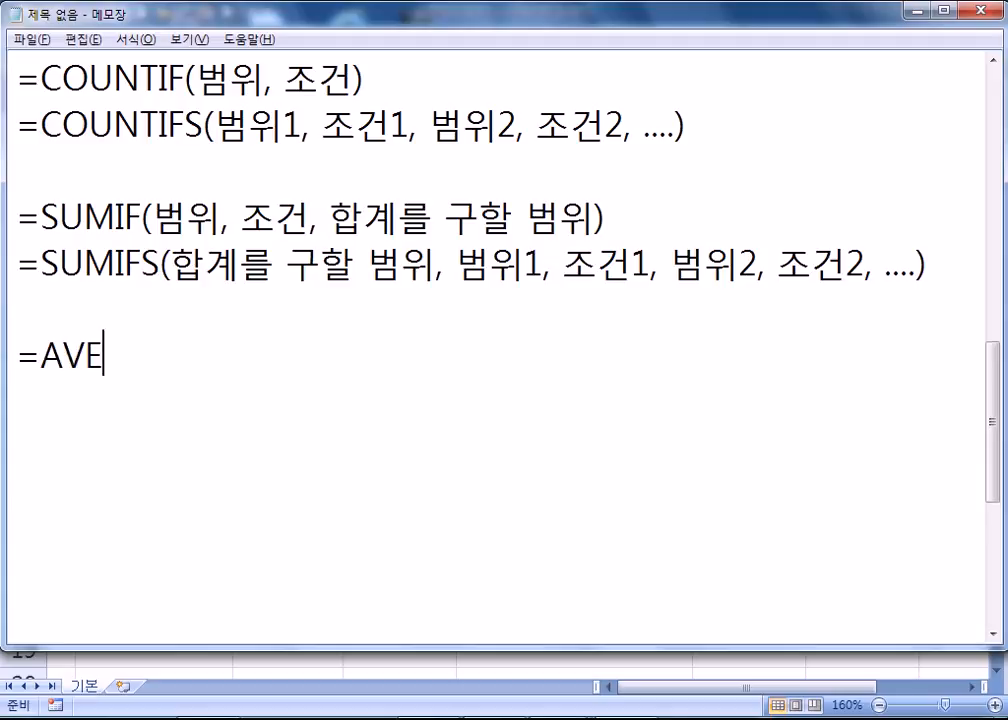
pyautogui.write('RAGE(')
pyautogui.press('BackSpace')
pyautogui.write('IO')
pyautogui.press('BackSpace')
pyautogui.write('F(')
pyautogui.press('Return')
pyautogui.write('=AVERAGEIFS(')
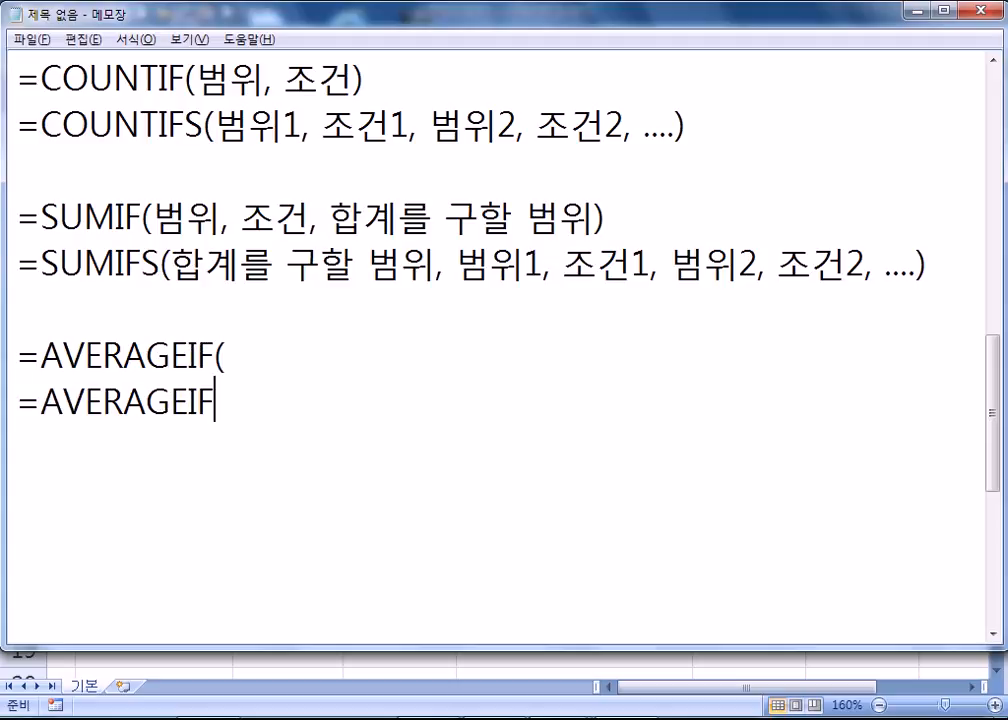
# Complete the AVERAGEIF syntax line as =AVERAGEIF(범위, 조건, 평균을 구할 범위)
pyautogui.press('Up')
pyautogui.write('범위, 고')
pyautogui.write('저')
pyautogui.press('BackSpace')
pyautogui.press('BackSpace')
pyautogui.press('BackSpace')
pyautogui.write('조건,')
pyautogui.press('BackSpace')
pyautogui.write('평')
pyautogui.write('균을 구할 ㅂ')
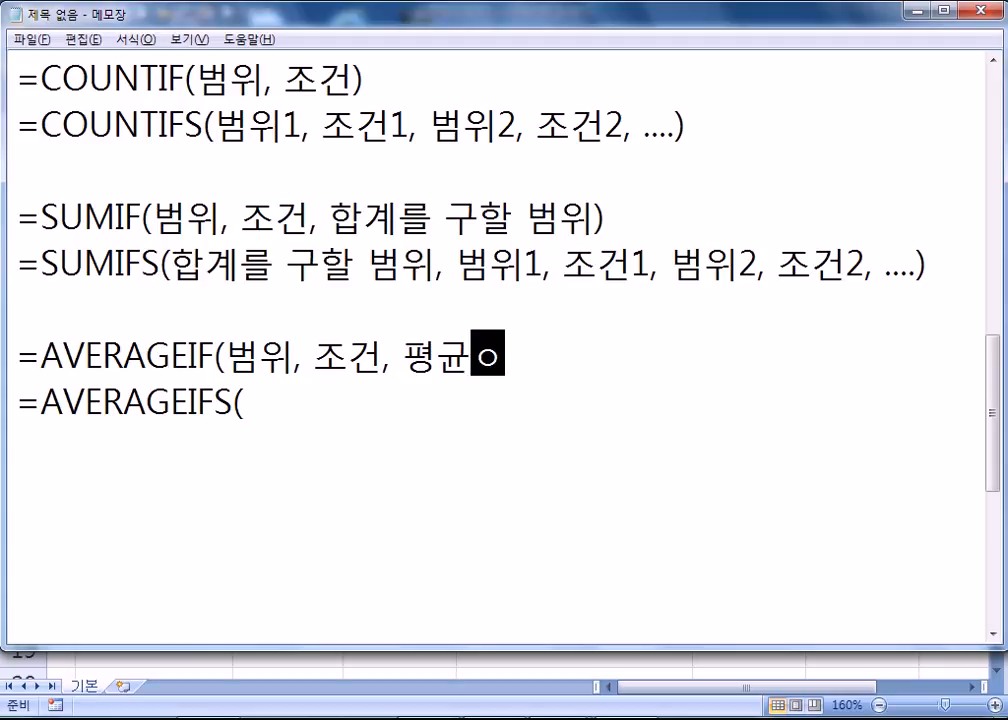
pyautogui.write('범위)')
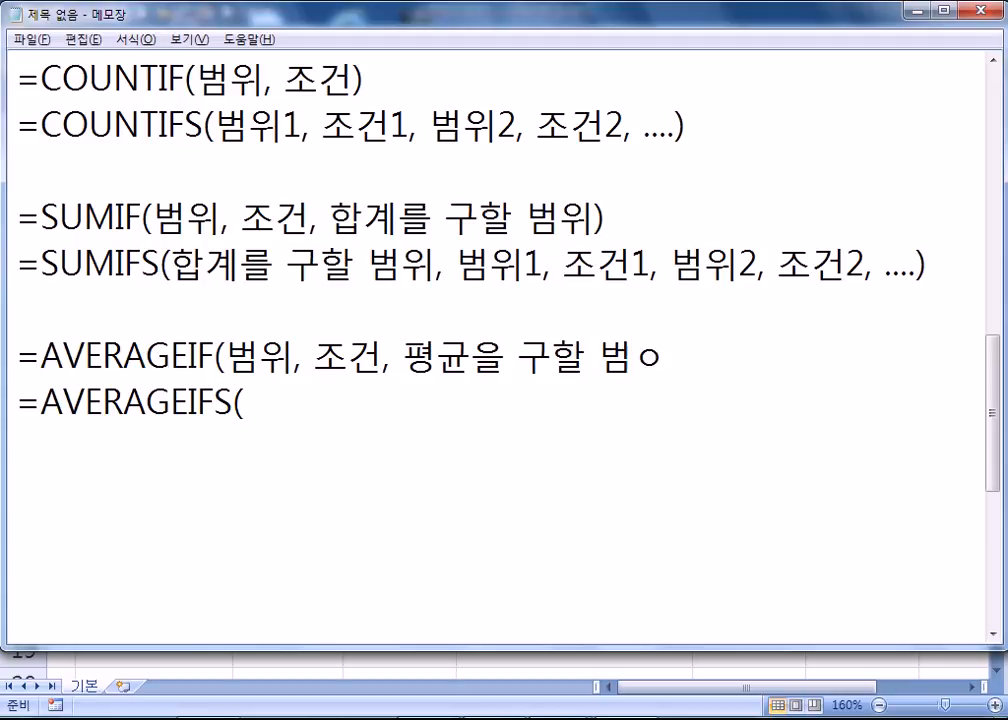
# Complete the AVERAGEIFS syntax line as =AVERAGEIFS(평균을 구할 범위, 범위1, 조건1, 범위2, 조건2, ....)
pyautogui.press('Down')
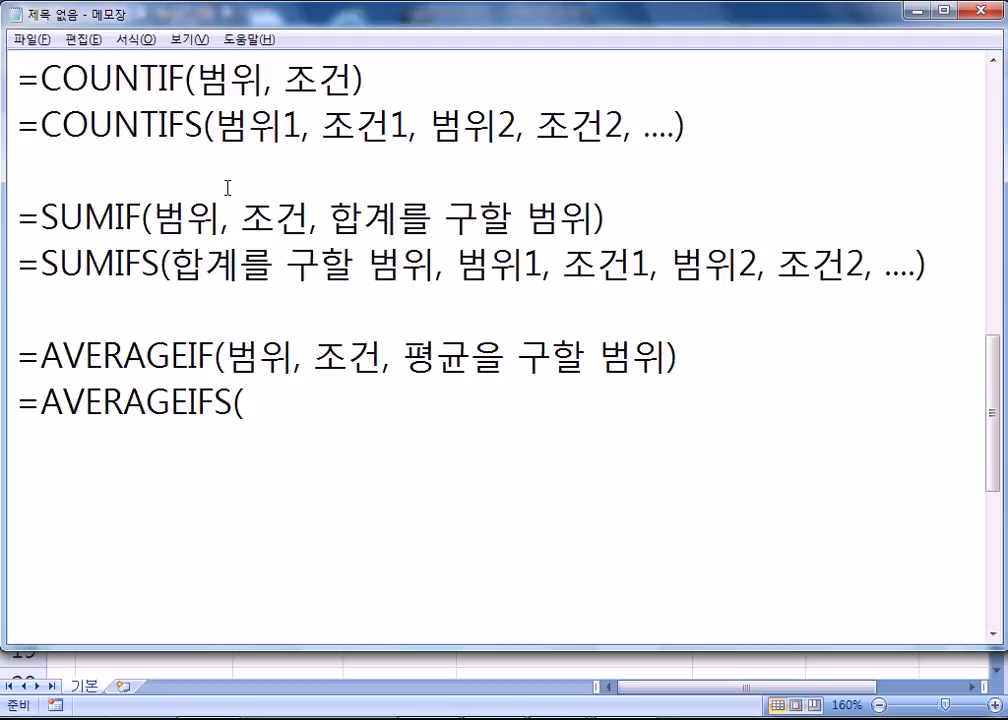
pyautogui.write('평균을 ㄱ')
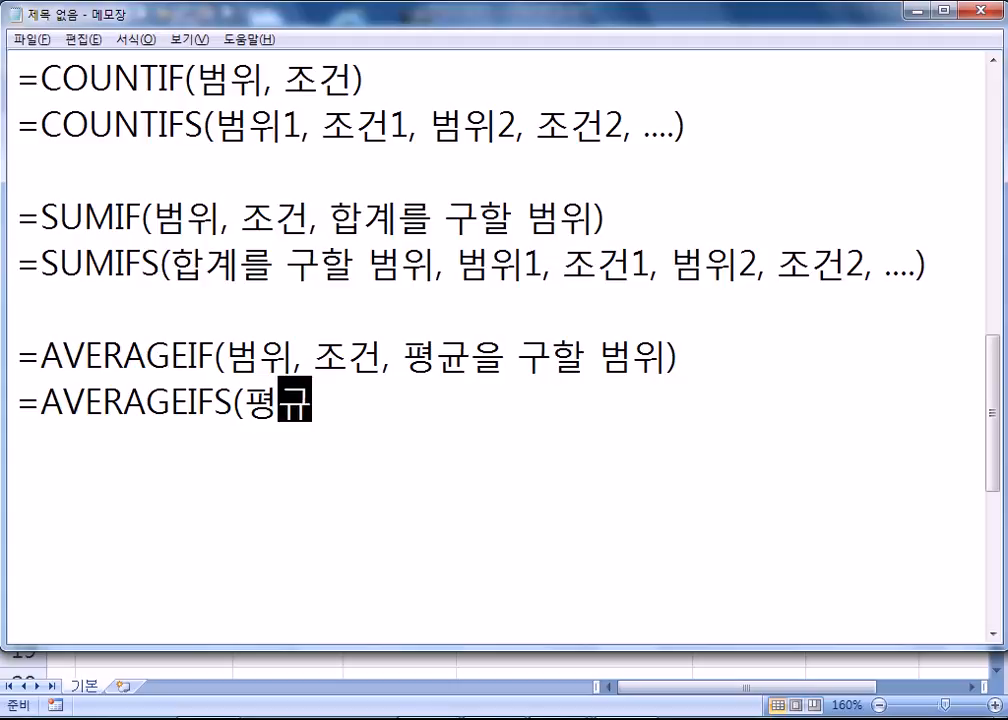
pyautogui.write('구할 범')
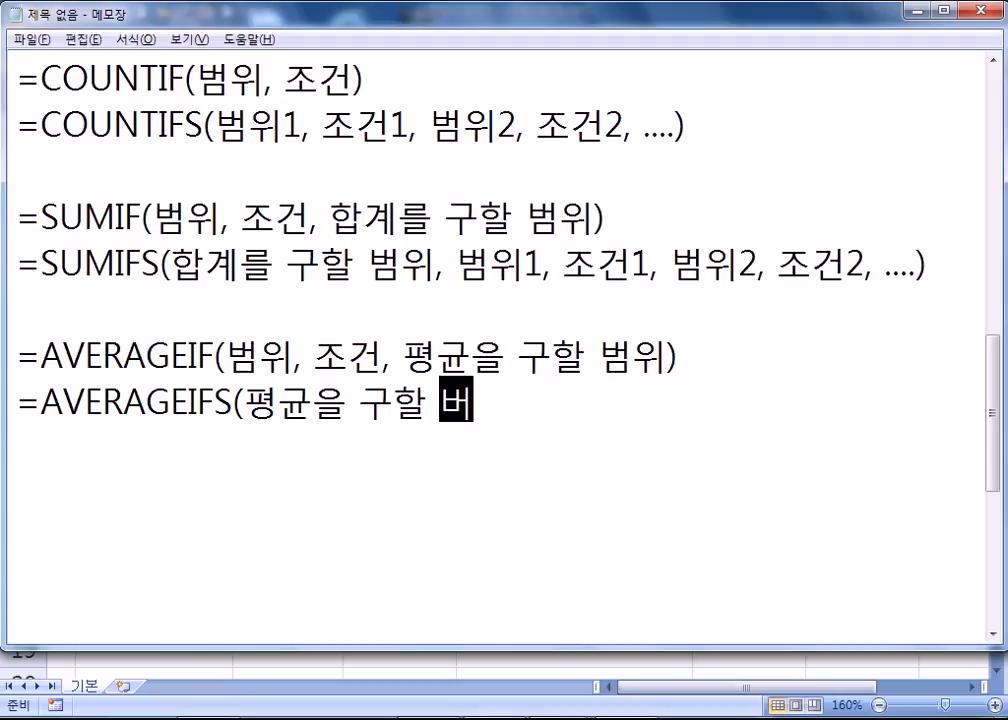
pyautogui.write('위, ')
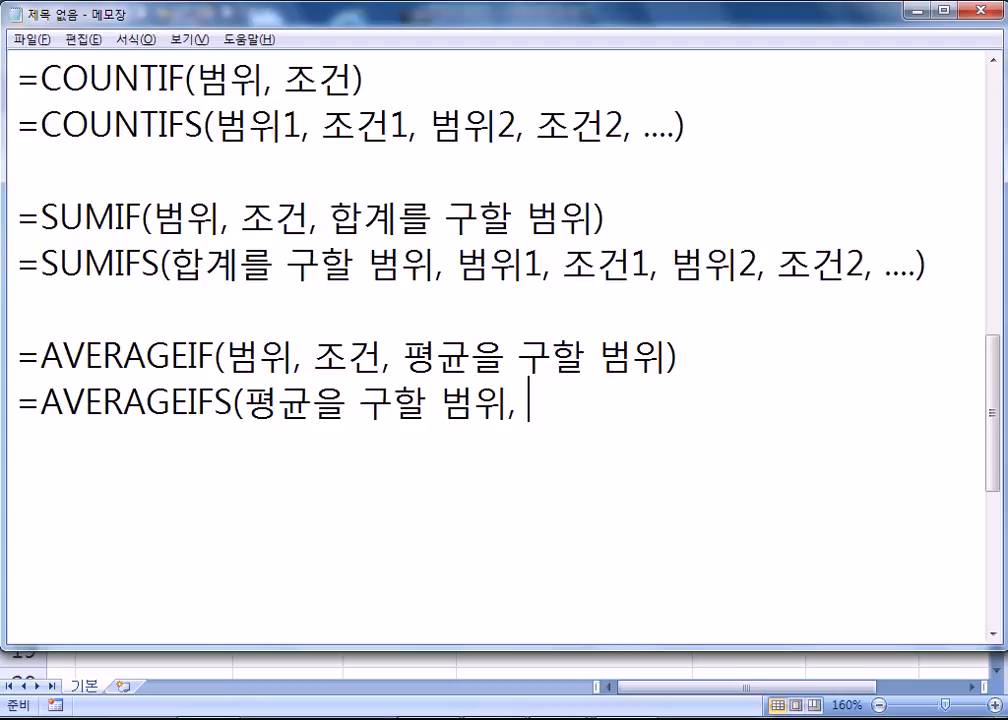
pyautogui.write('ㅁ범위1, 고')
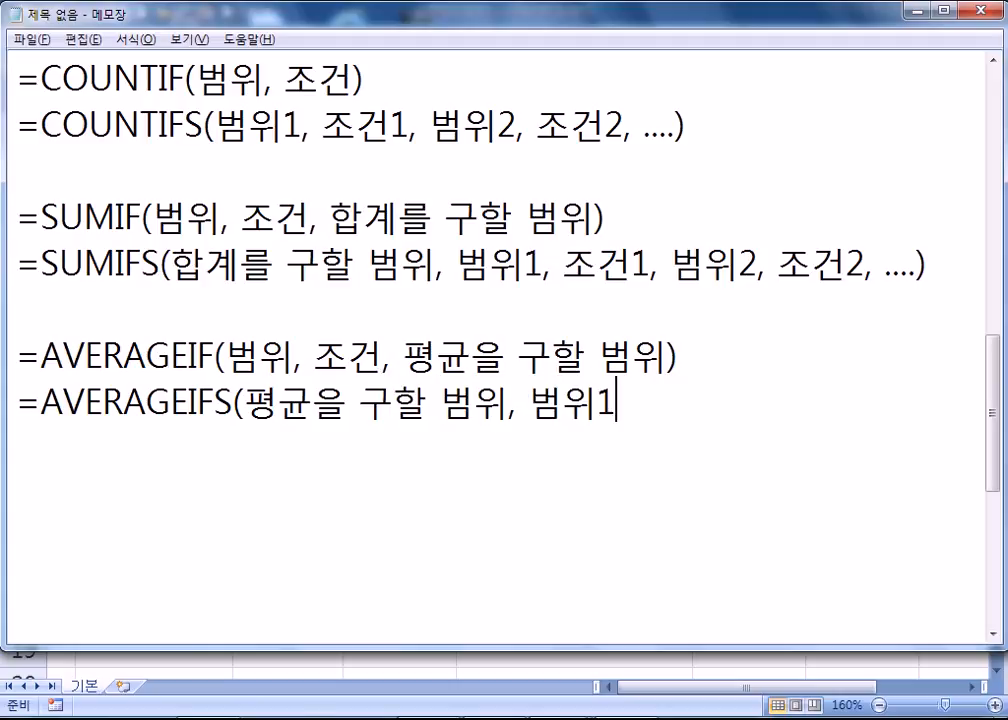
pyautogui.press('BackSpace')
pyautogui.press('BackSpace')
pyautogui.write('조건')
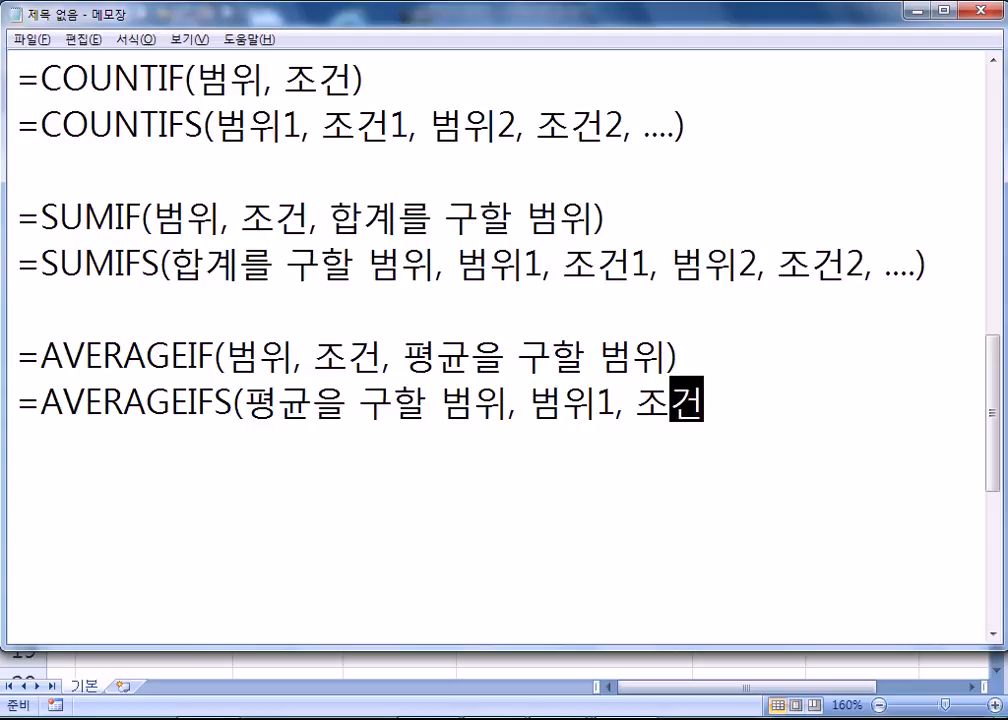
pyautogui.write('1, 범위2, 조')
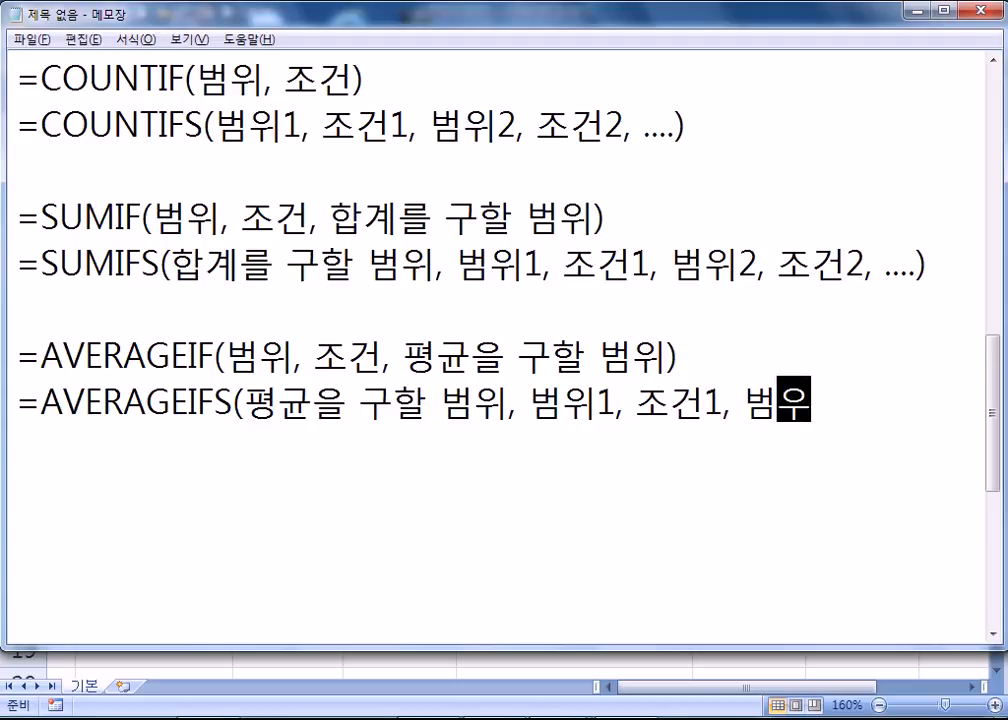
pyautogui.write('건2 ,')
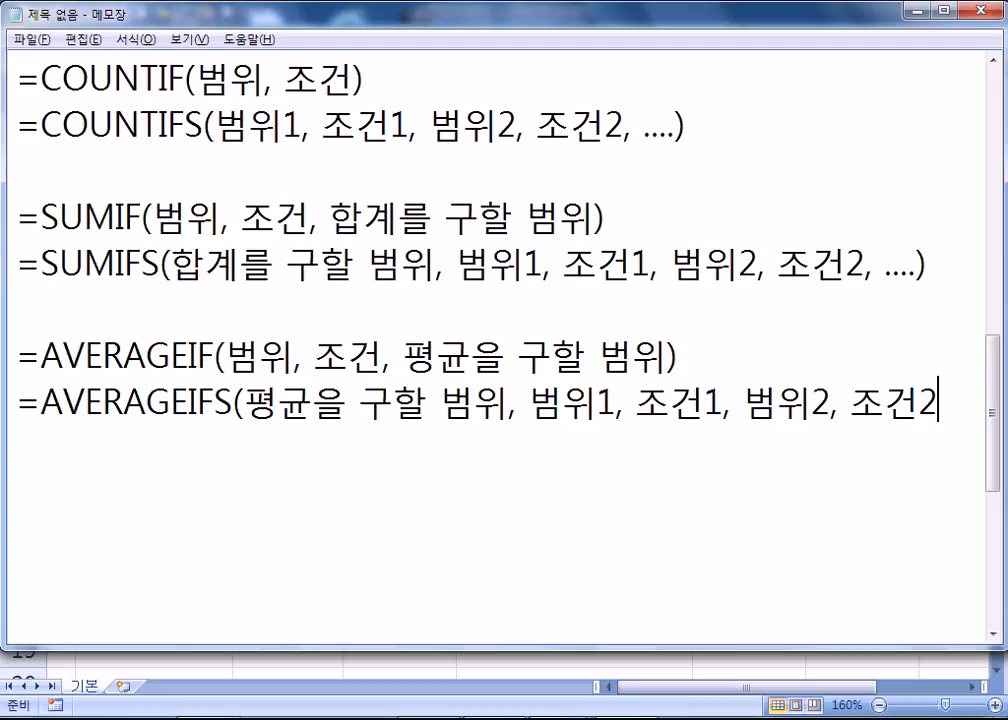
pyautogui.press('BackSpace')
pyautogui.press('BackSpace')
pyautogui.write(',')
pyautogui.write(' ..)')
pyautogui.press('Left')
pyautogui.write('..')
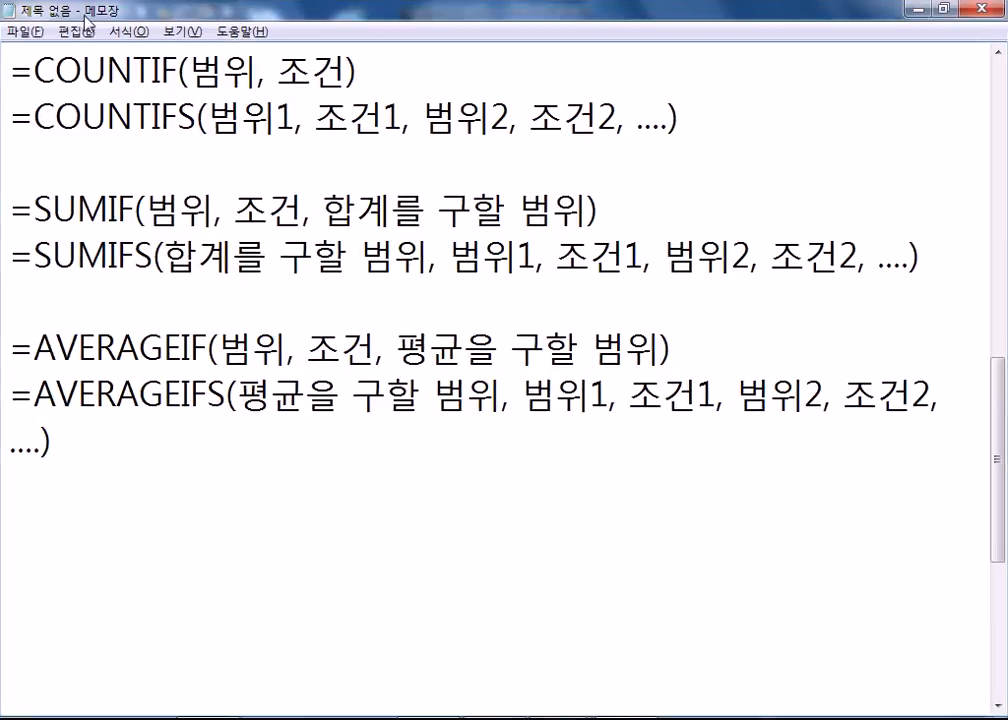
# Reduce the font size of the notes to 24 and add a new line after the AVERAGEIFS syntax
pyautogui.click(124, 40)
pyautogui.click(148, 75)
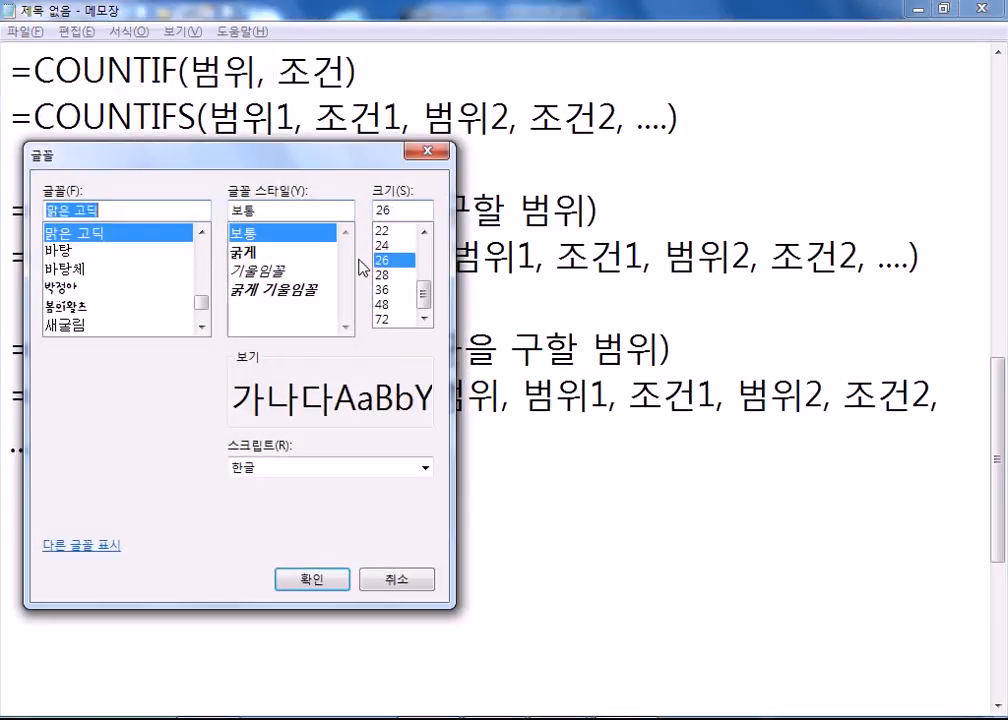
pyautogui.click(388, 246)
pyautogui.click(345, 578)
pyautogui.press('Return')
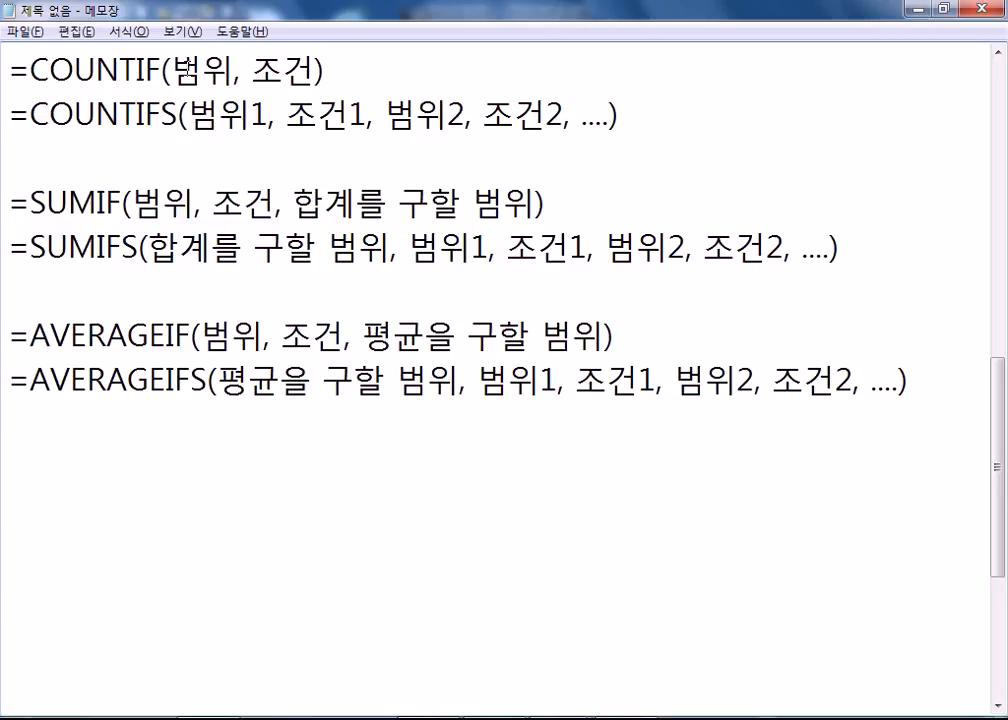
# Review the arguments in the COUNTIF line and place the text cursor on the empty line below the AVERAGEIFS syntax
pyautogui.moveTo(186, 68); pyautogui.dragTo(218, 76)
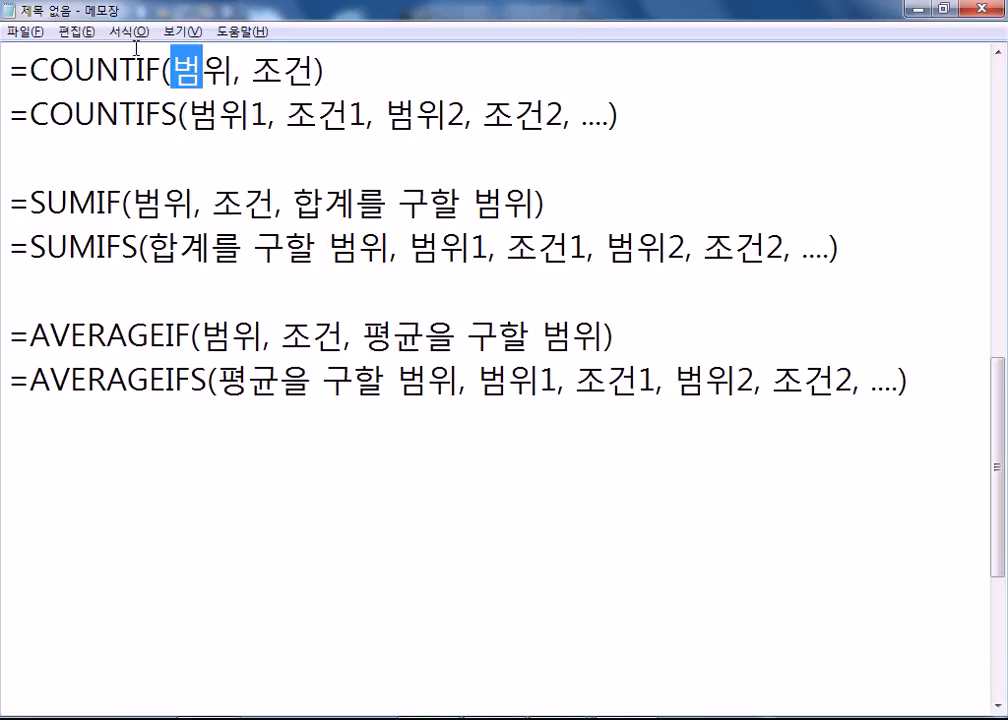
pyautogui.click(318, 62)
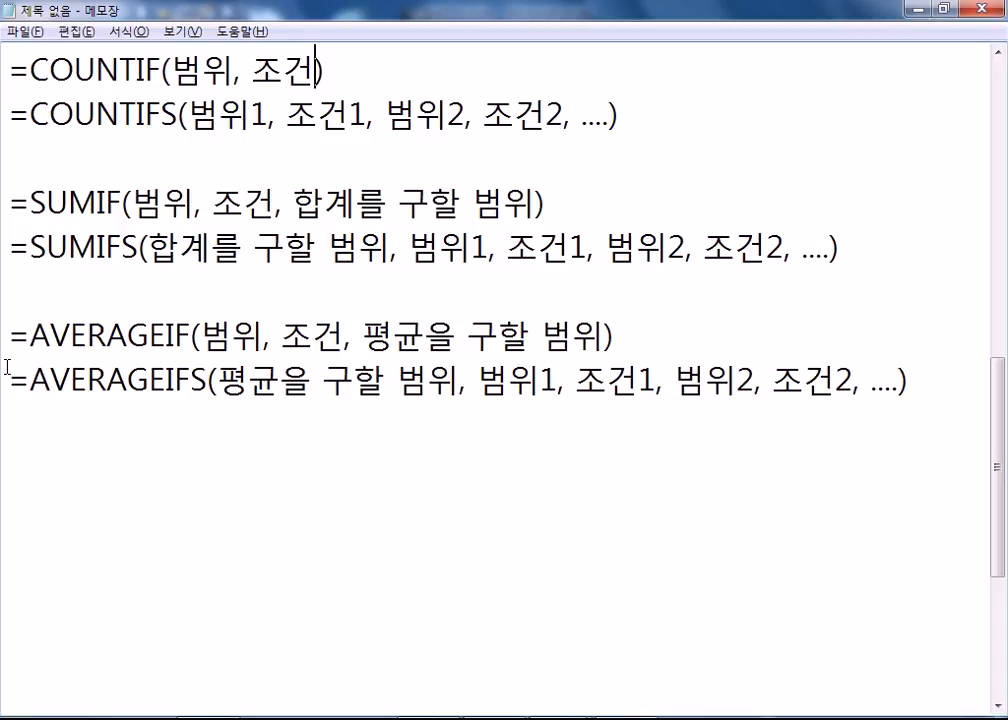
pyautogui.click(50, 441)
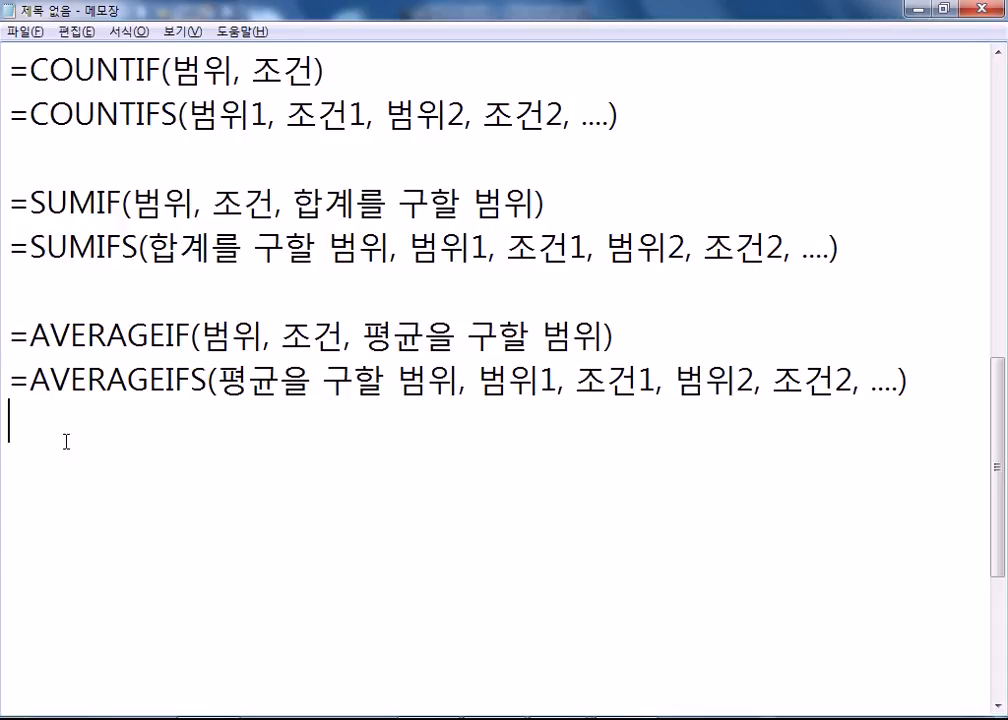